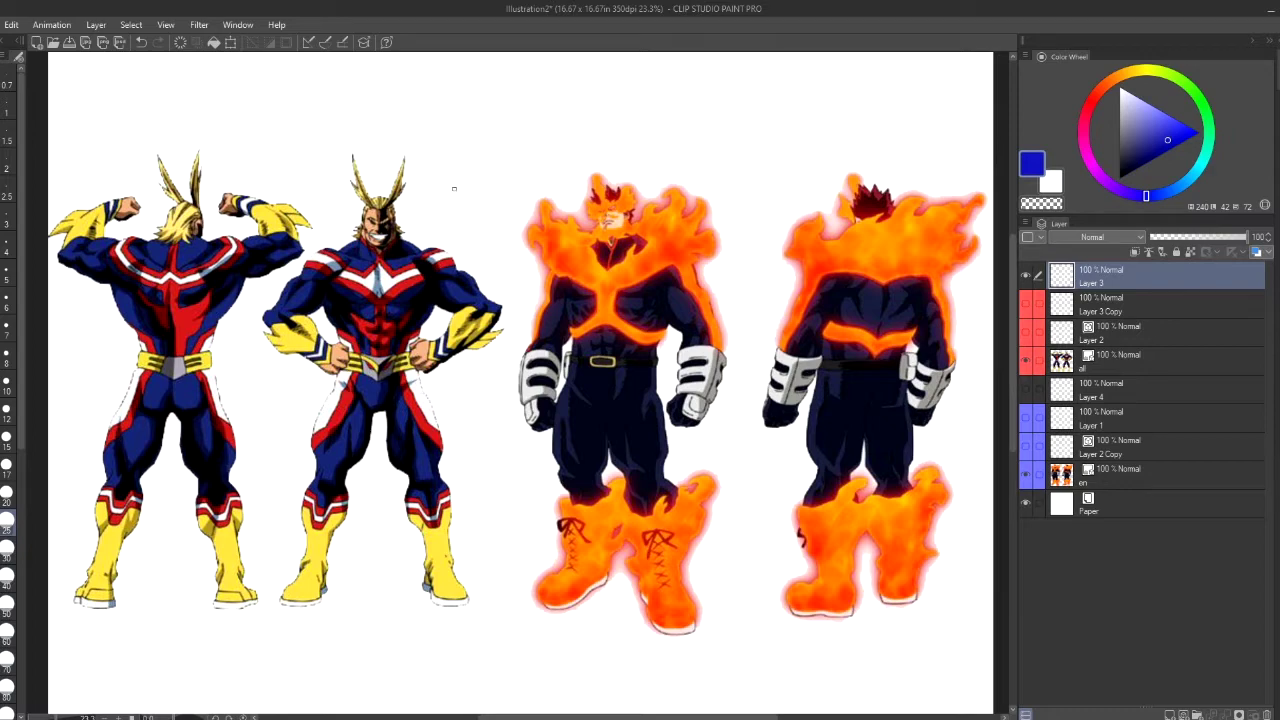
pyautogui.moveTo(384, 120); pyautogui.dragTo(384, 168)
pyautogui.moveTo(376, 150)
pyautogui.mouseDown()
pyautogui.moveTo(384, 166)
pyautogui.moveTo(393, 152)
pyautogui.mouseUp()
pyautogui.moveTo(528, 137); pyautogui.dragTo(622, 168)
pyautogui.moveTo(594, 157)
pyautogui.mouseDown()
pyautogui.moveTo(620, 170)
pyautogui.moveTo(627, 149)
pyautogui.mouseUp()
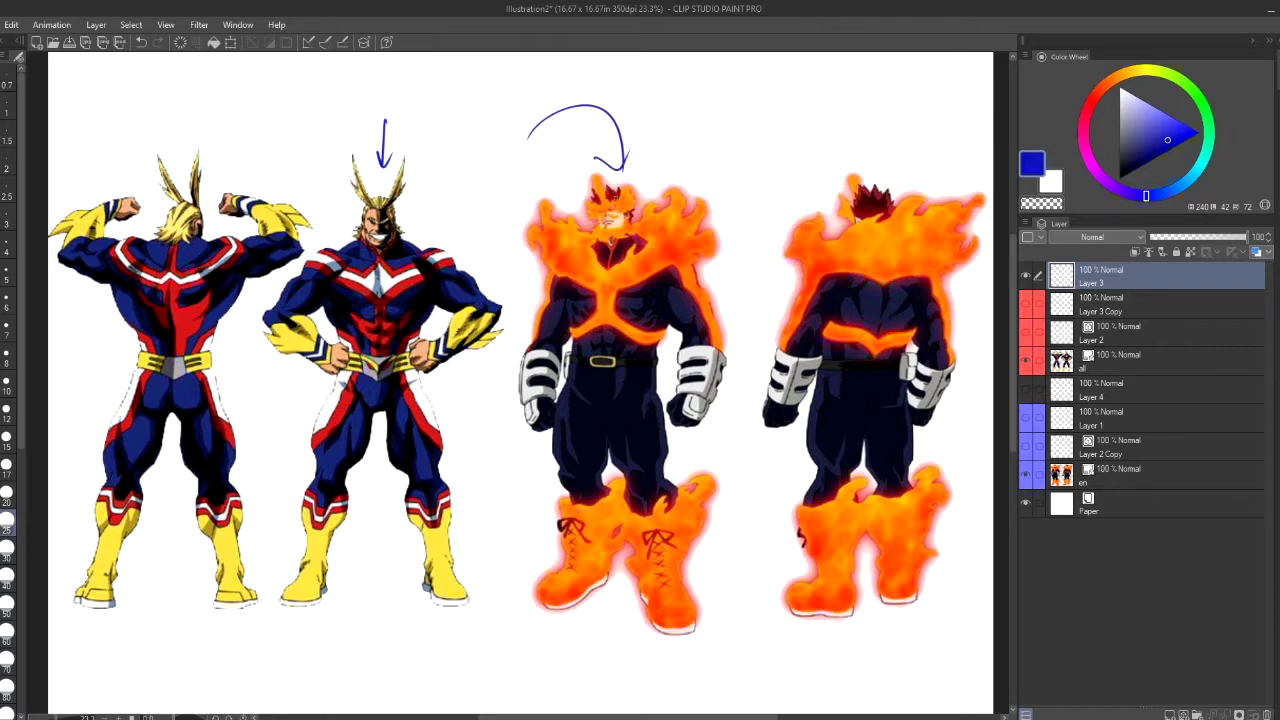
pyautogui.click(141, 42)
pyautogui.click(141, 42)
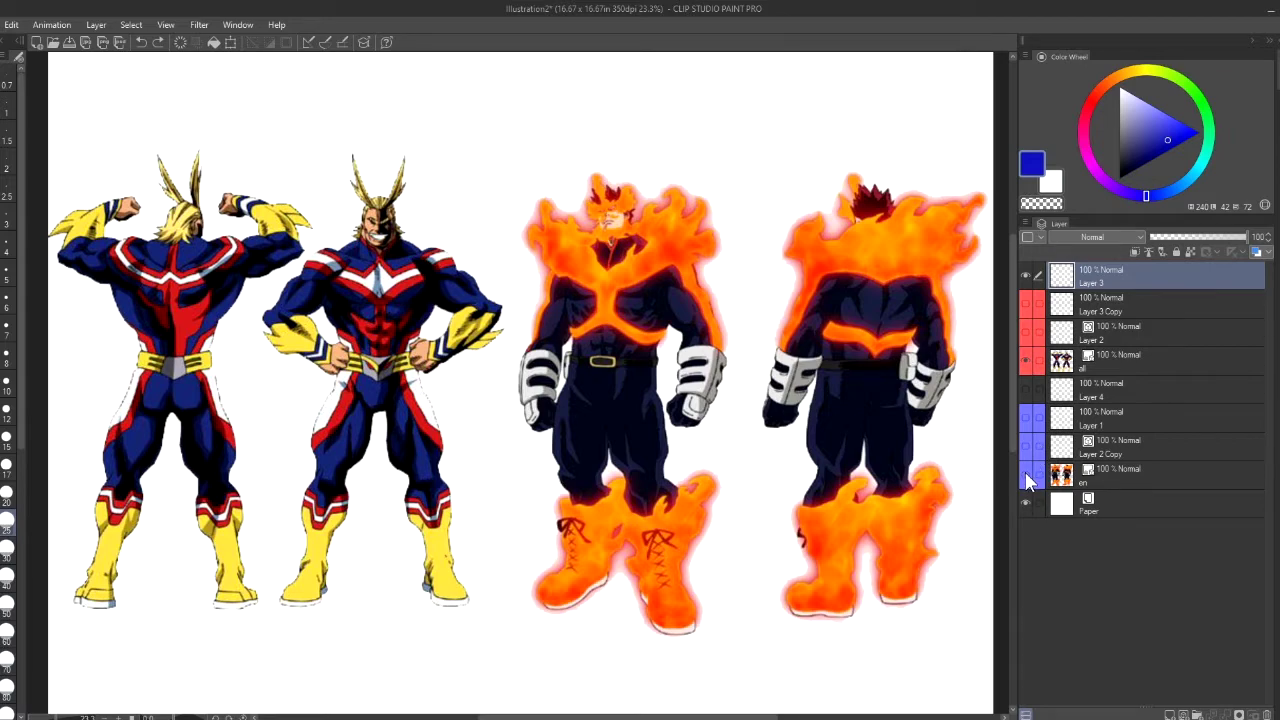
pyautogui.moveTo(1028, 478); pyautogui.dragTo(1025, 505)
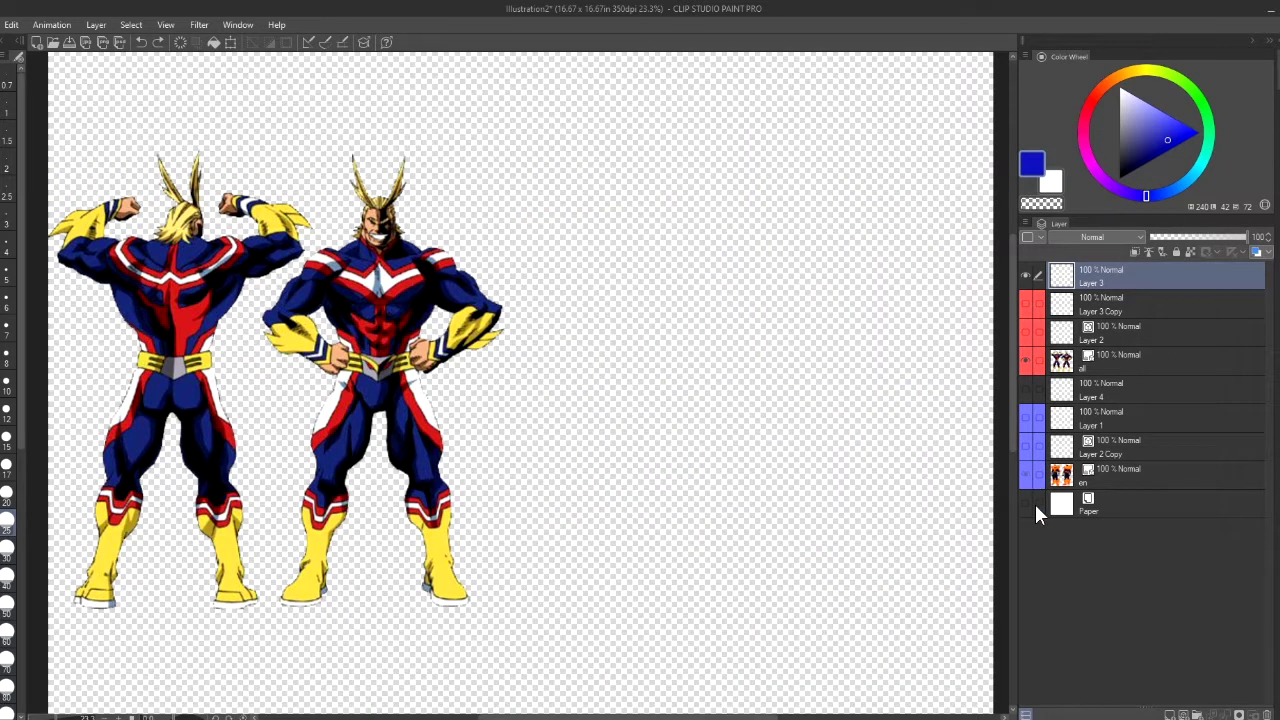
pyautogui.click(1030, 504)
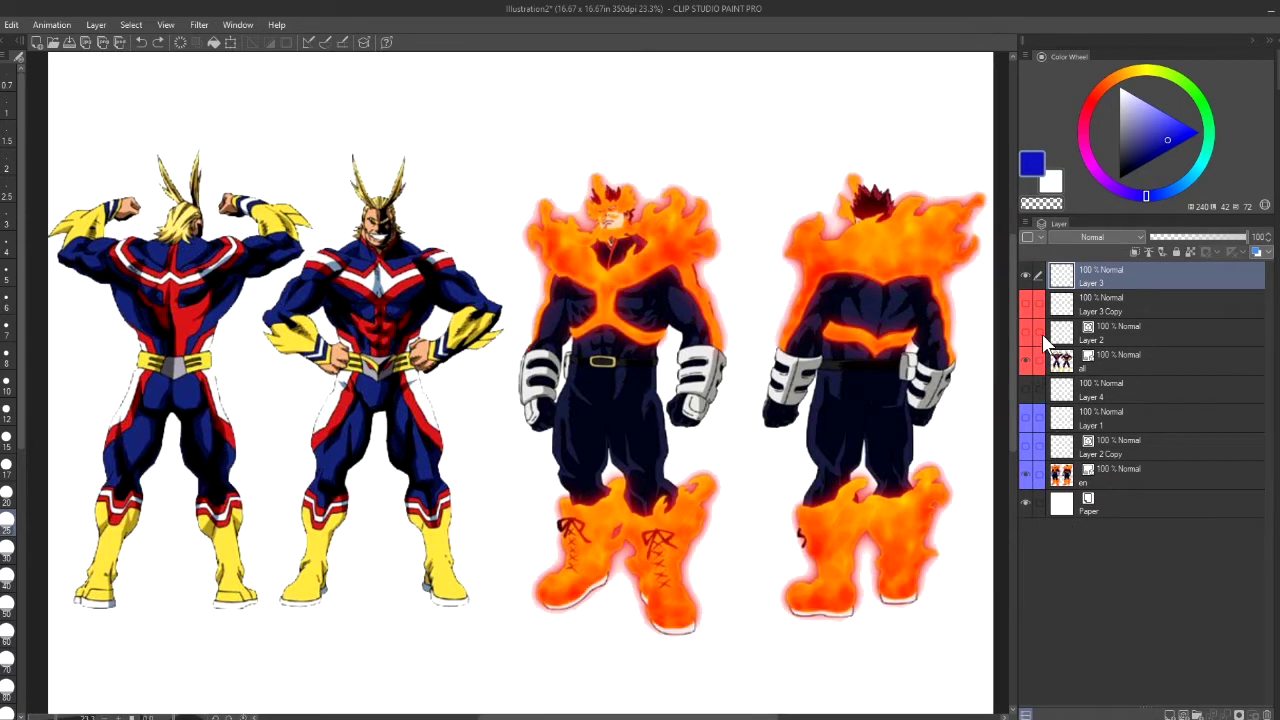
# Fade both reference images by setting the "all" layer to 28% opacity and the "en" layer to 29%
pyautogui.click(1122, 366)
pyautogui.click(1104, 478)
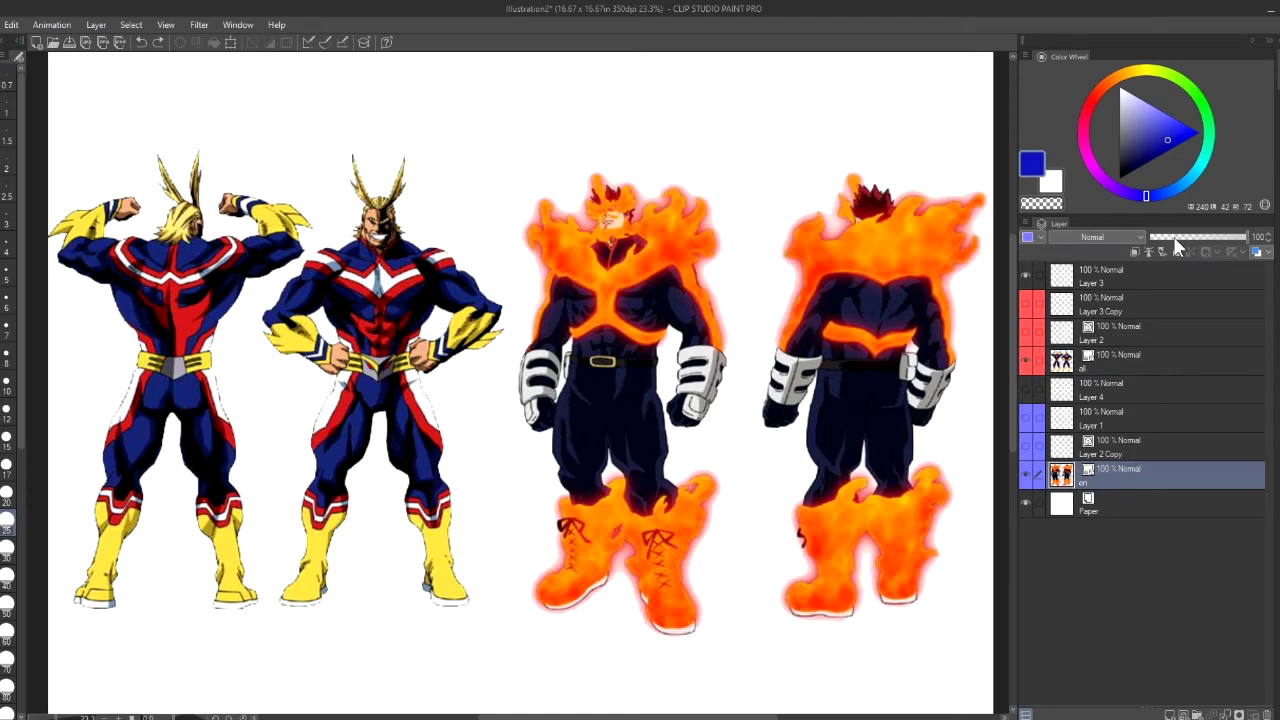
pyautogui.click(1175, 240)
pyautogui.click(1111, 348)
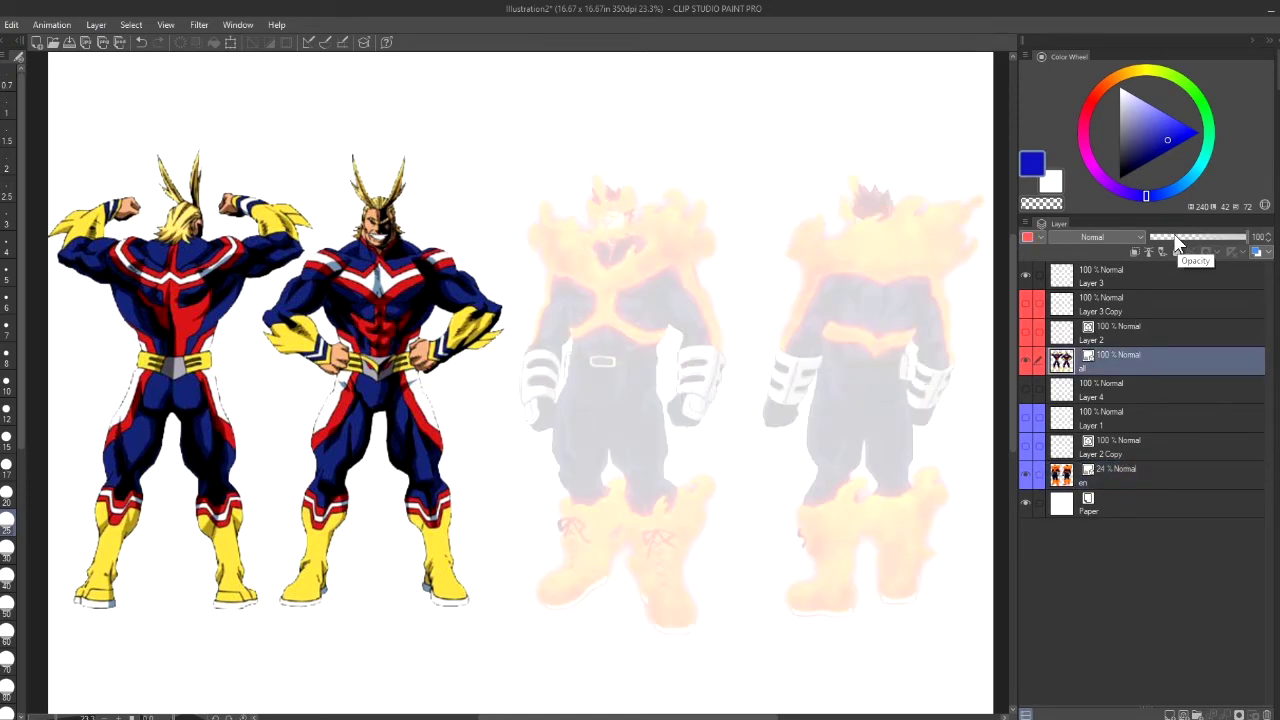
pyautogui.click(1176, 240)
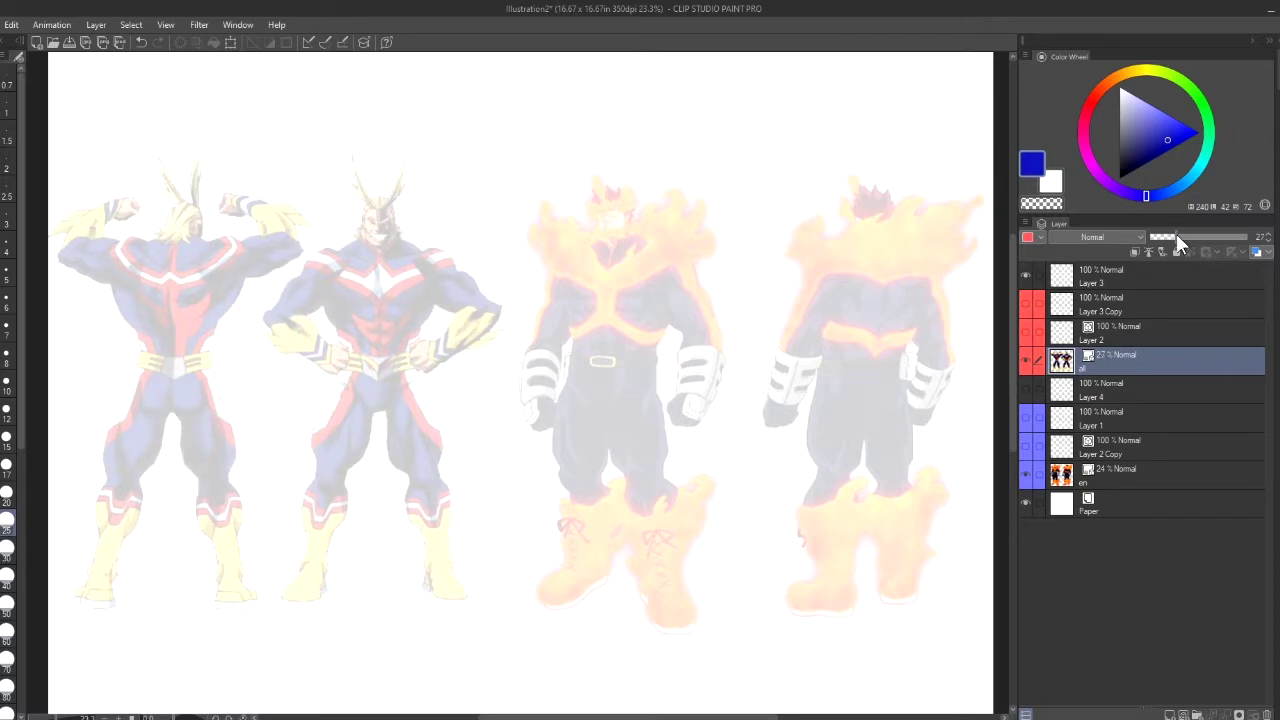
pyautogui.click(1103, 475)
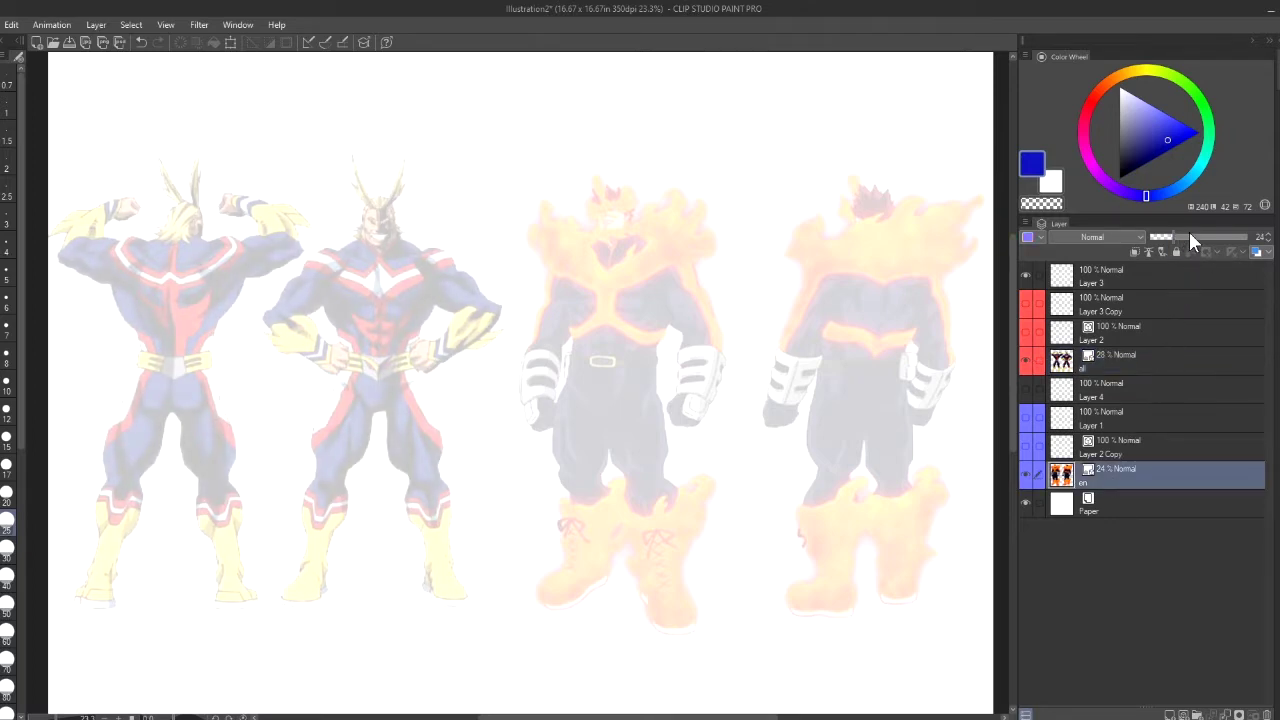
pyautogui.click(1177, 236)
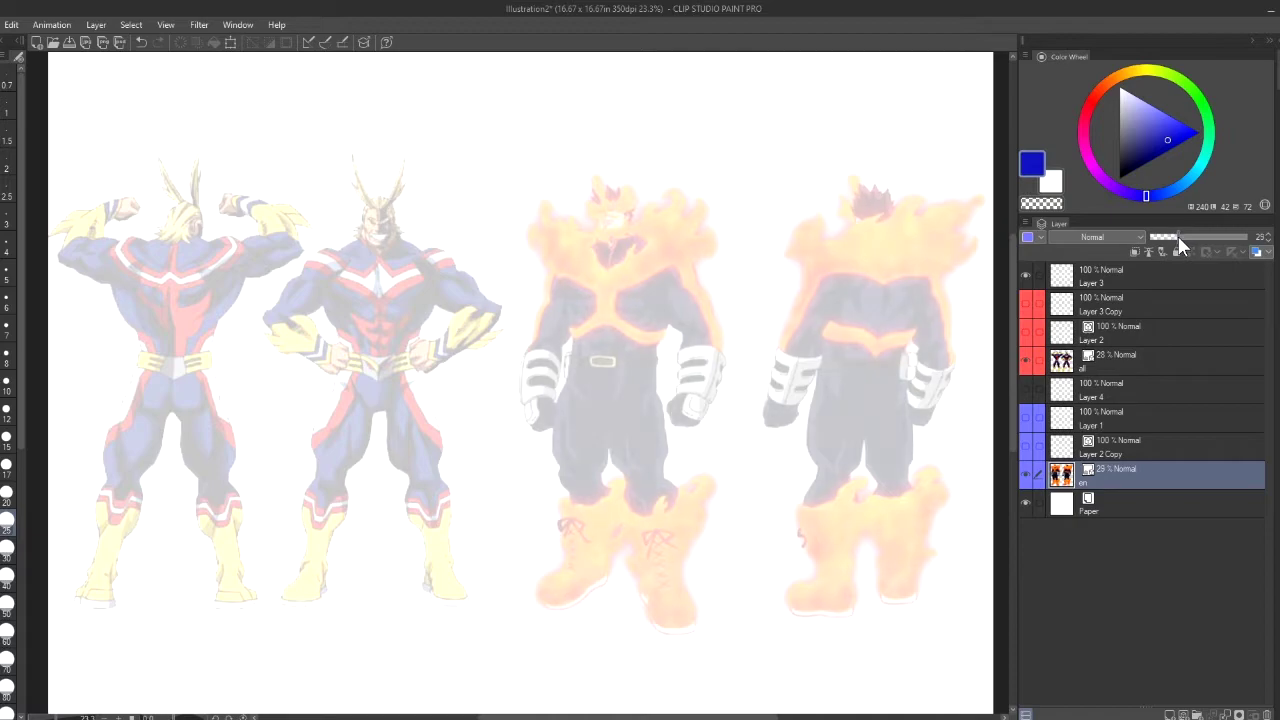
# Show the Layer 2 horizontal proportion guide lines over the two blue-suited figures
pyautogui.moveTo(604, 716); pyautogui.dragTo(598, 716)
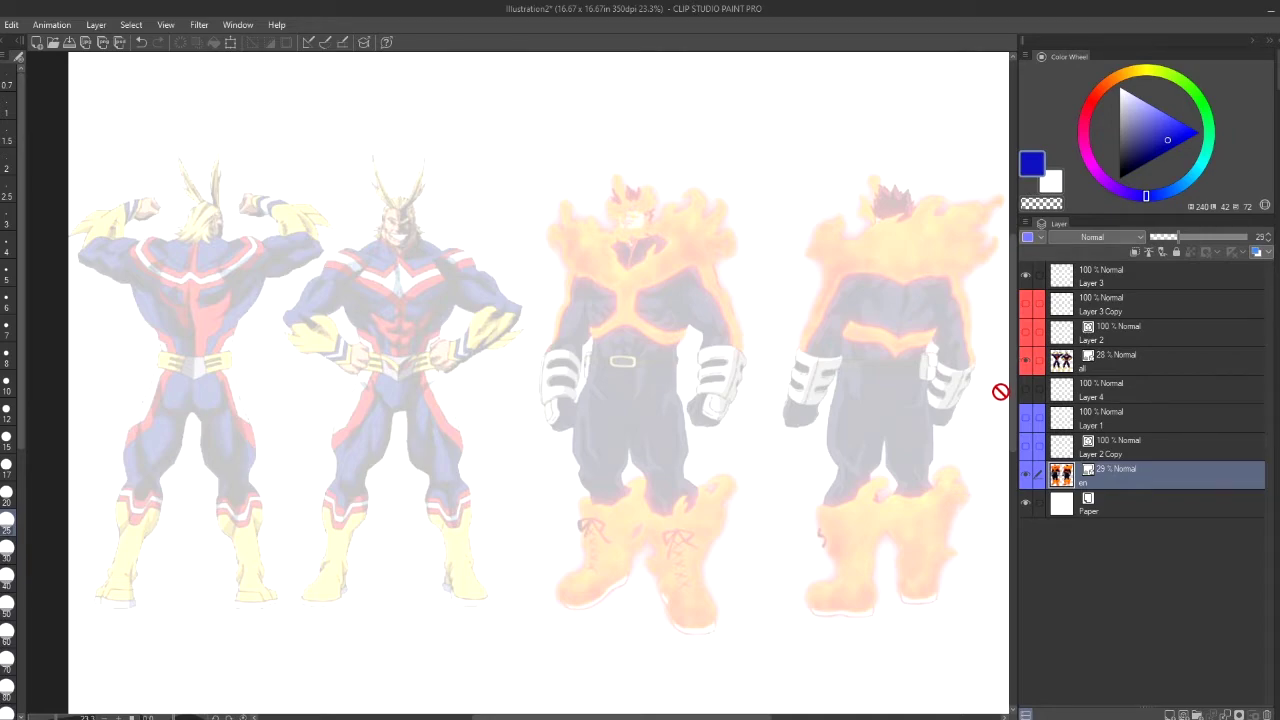
pyautogui.click(1068, 362)
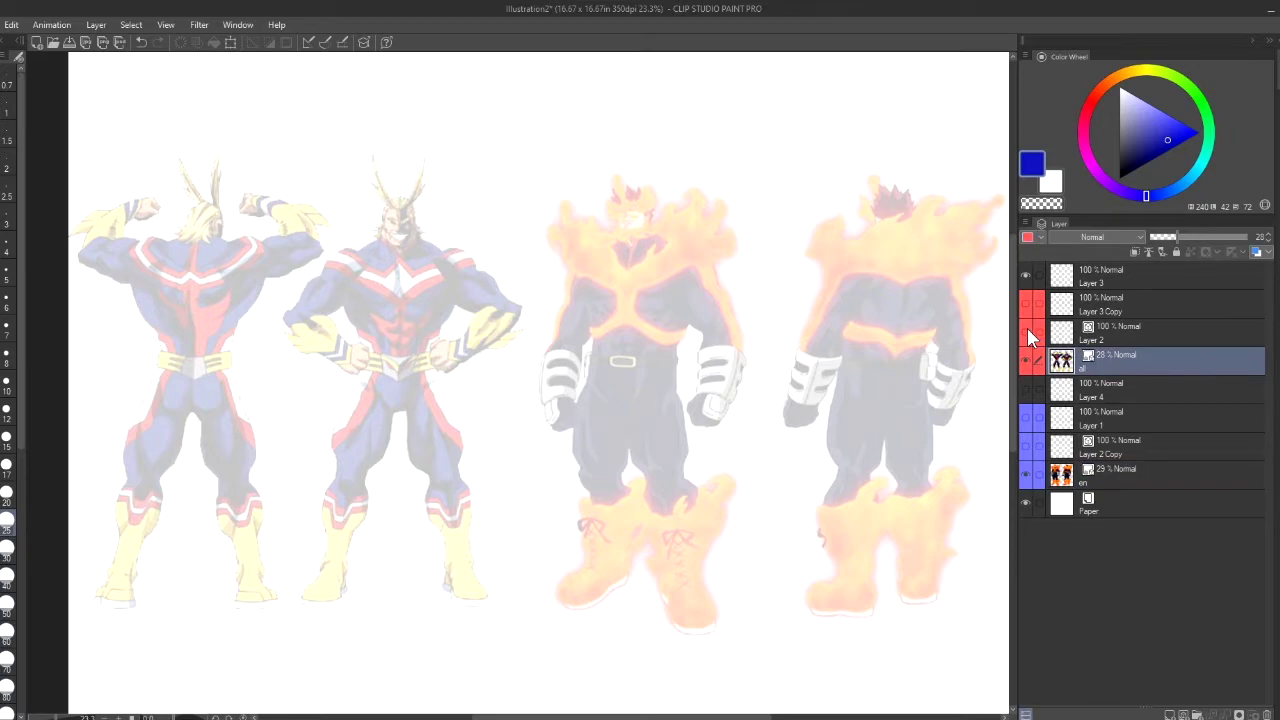
pyautogui.click(1030, 334)
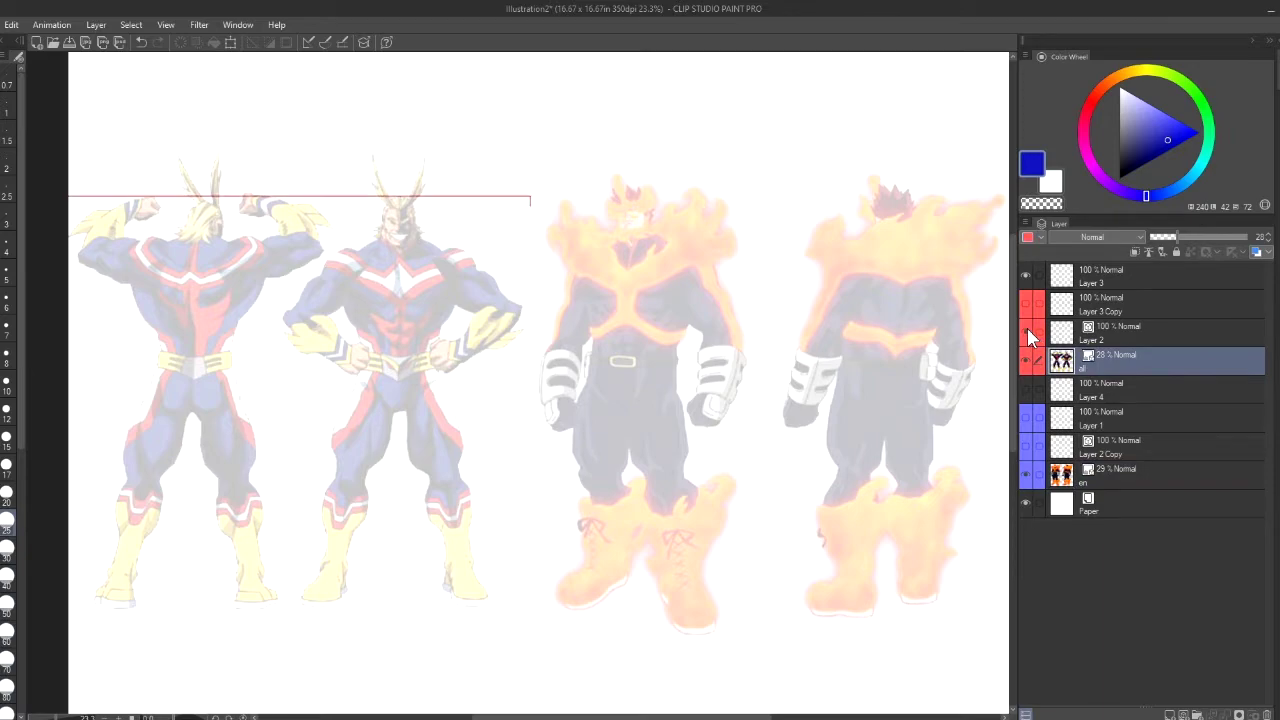
pyautogui.click(64, 717)
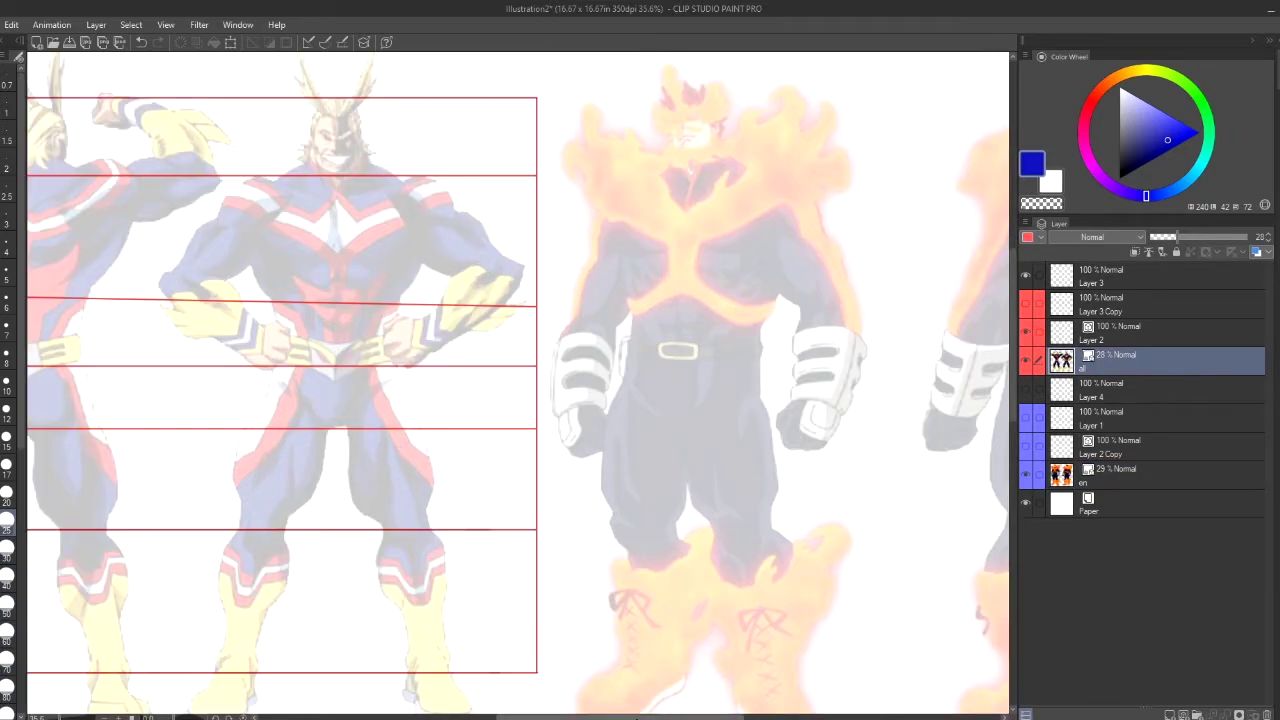
pyautogui.moveTo(620, 716); pyautogui.dragTo(565, 708)
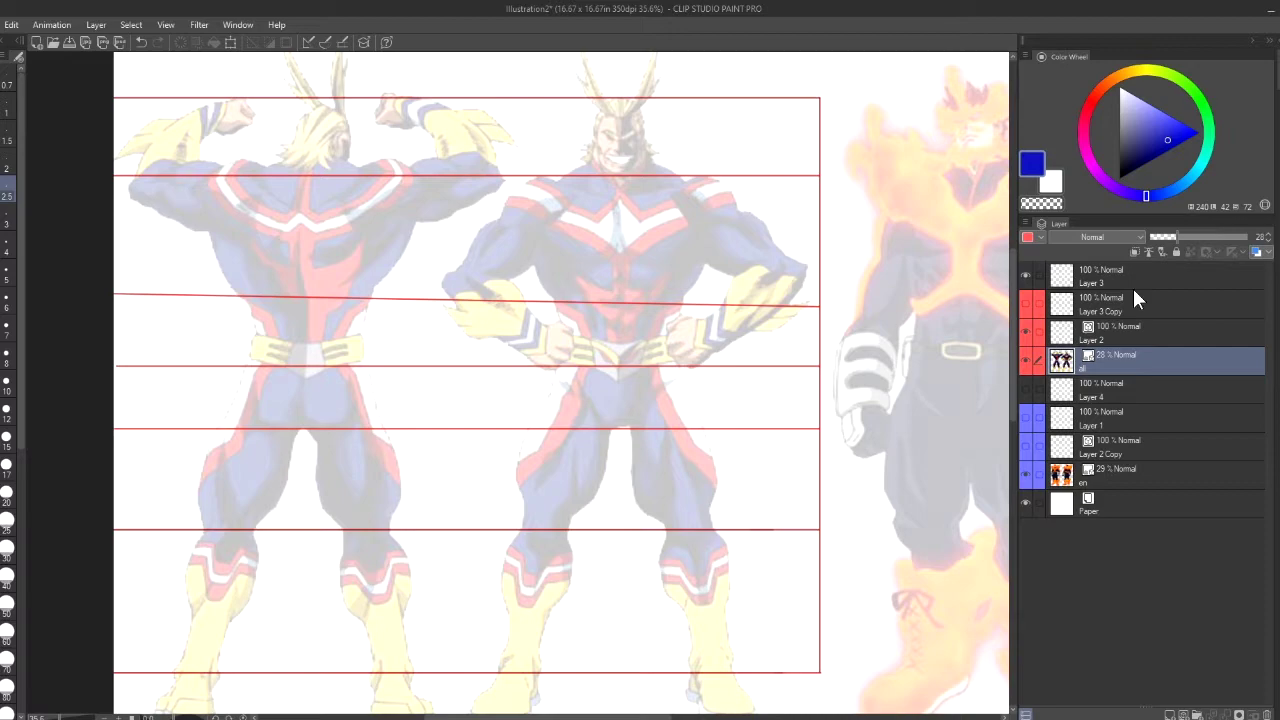
# Make Layer 3 the drawing layer and set the brush size to 25
pyautogui.click(1100, 277)
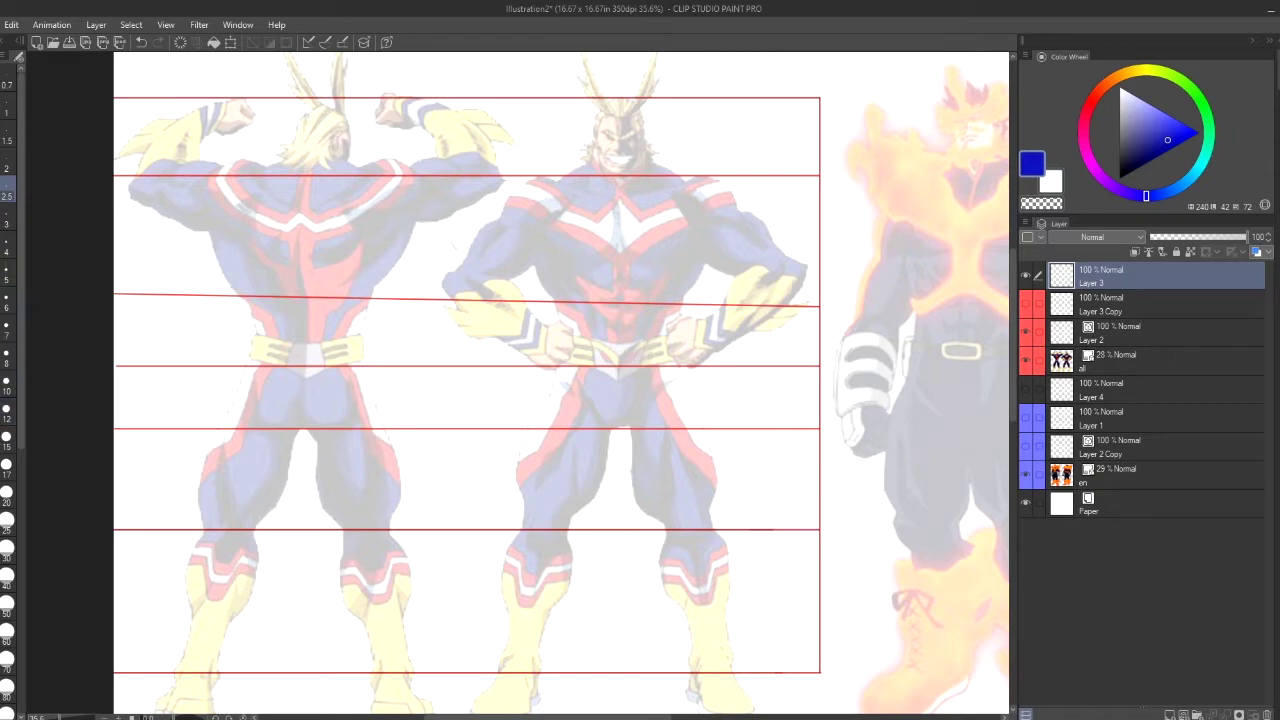
pyautogui.click(8, 523)
pyautogui.moveTo(444, 204); pyautogui.dragTo(455, 243)
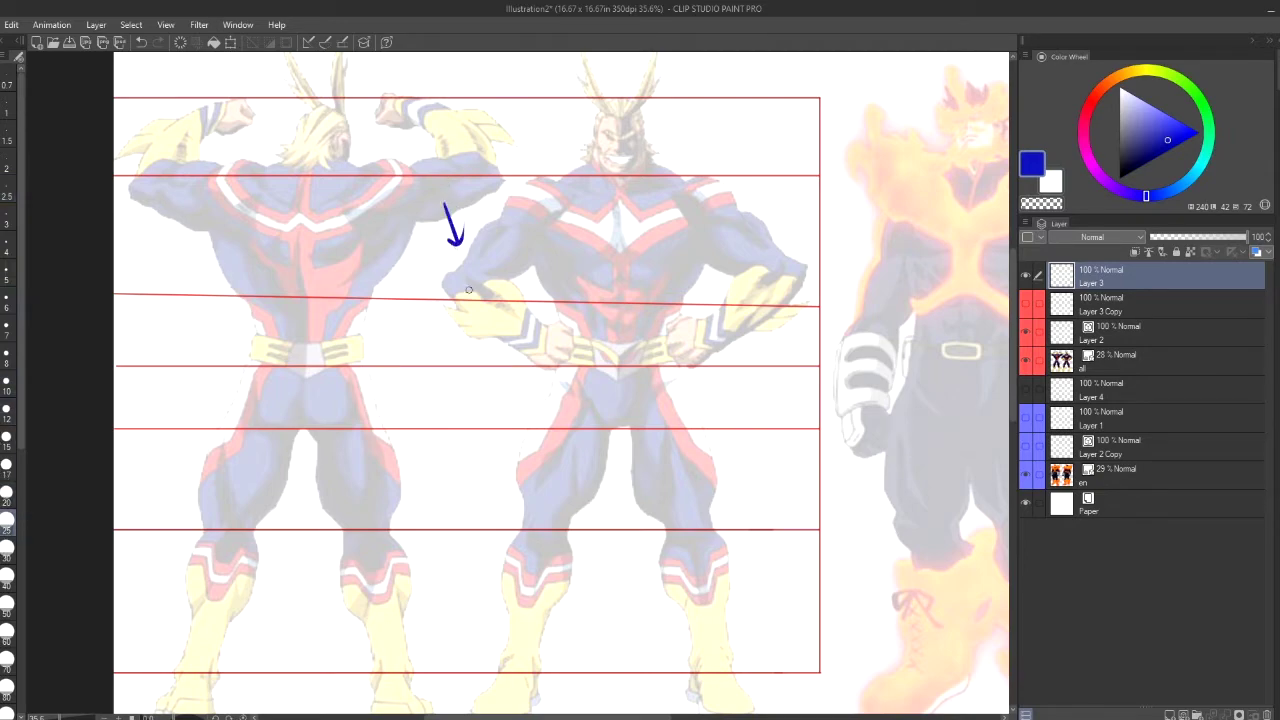
pyautogui.moveTo(799, 193); pyautogui.dragTo(796, 234)
pyautogui.click(141, 42)
pyautogui.click(141, 42)
pyautogui.moveTo(172, 272); pyautogui.dragTo(800, 306)
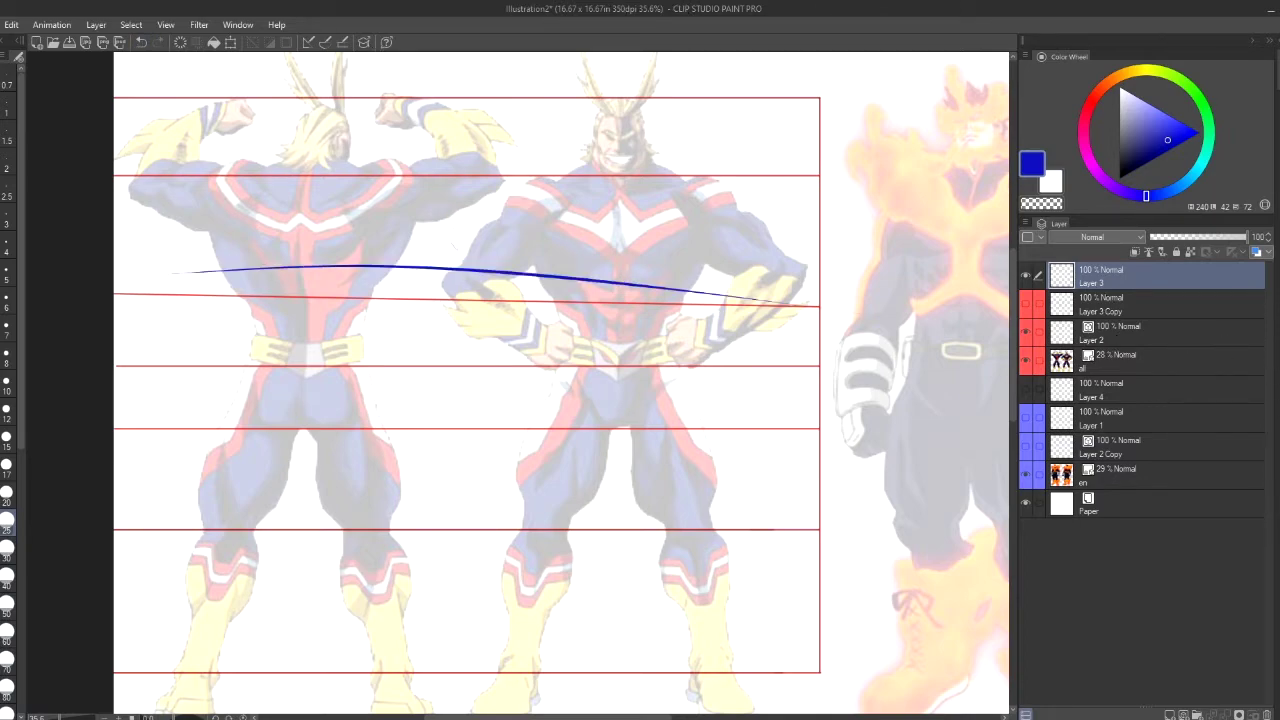
pyautogui.click(141, 42)
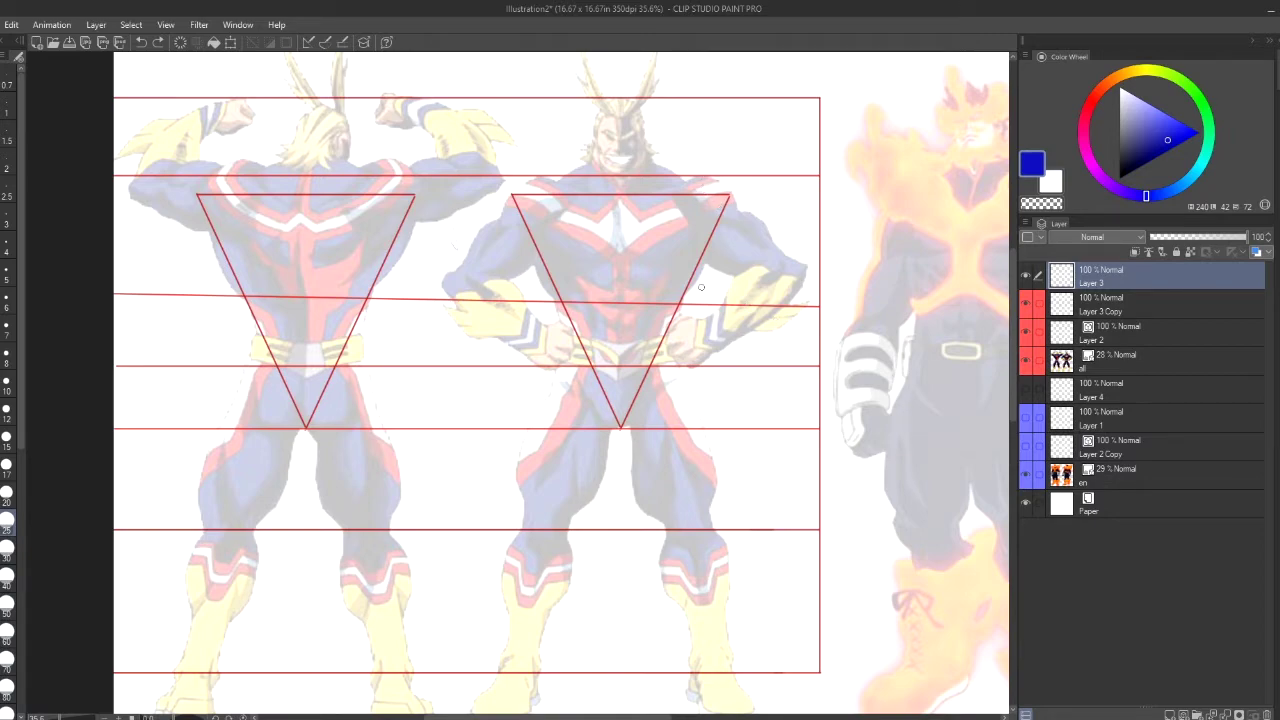
pyautogui.moveTo(707, 281); pyautogui.dragTo(707, 294)
pyautogui.moveTo(548, 310); pyautogui.dragTo(544, 318)
pyautogui.moveTo(543, 269)
pyautogui.mouseDown()
pyautogui.moveTo(627, 298)
pyautogui.moveTo(683, 263)
pyautogui.moveTo(570, 256)
pyautogui.moveTo(656, 295)
pyautogui.moveTo(653, 251)
pyautogui.moveTo(527, 288)
pyautogui.moveTo(675, 267)
pyautogui.mouseUp()
pyautogui.click(141, 43)
pyautogui.click(141, 43)
pyautogui.click(141, 43)
pyautogui.moveTo(710, 272); pyautogui.dragTo(709, 286)
pyautogui.moveTo(690, 302); pyautogui.dragTo(698, 313)
pyautogui.click(141, 43)
pyautogui.click(141, 43)
# View the "all" layer at 100% opacity, toggle its visibility off and on, and fade it to 25%
pyautogui.click(1150, 361)
pyautogui.moveTo(1198, 236); pyautogui.dragTo(1264, 244)
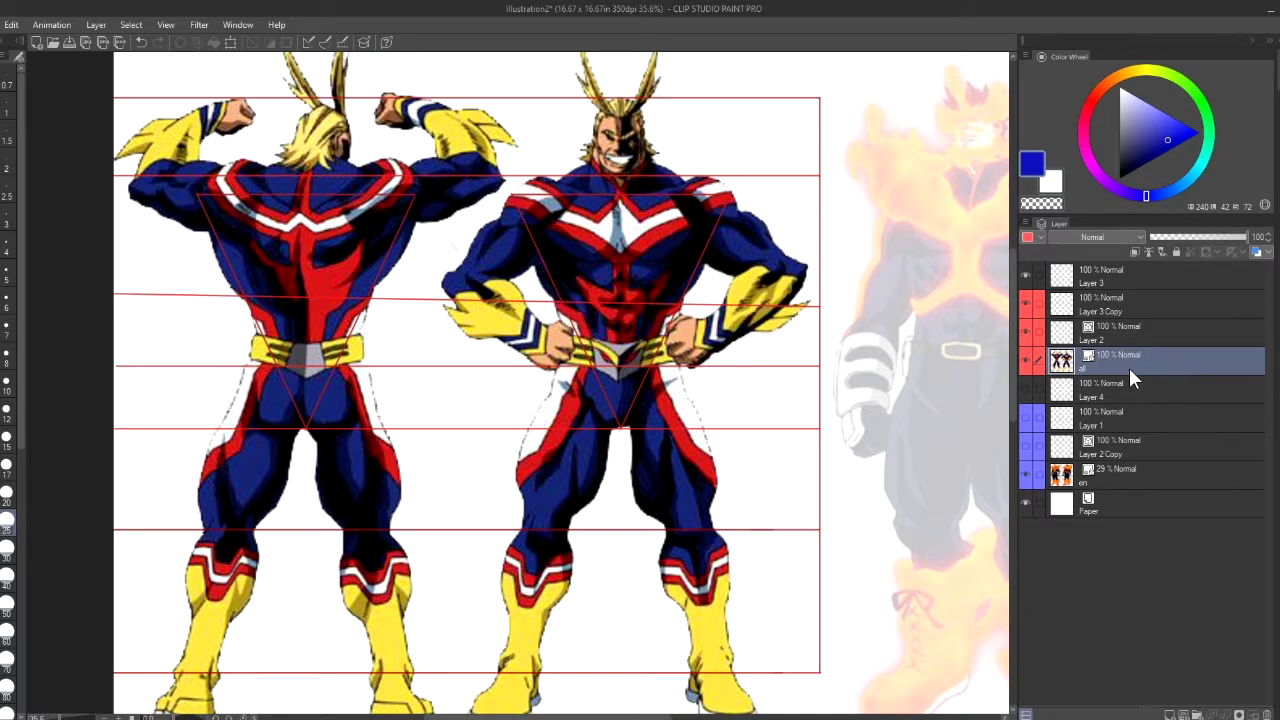
pyautogui.click(1024, 364)
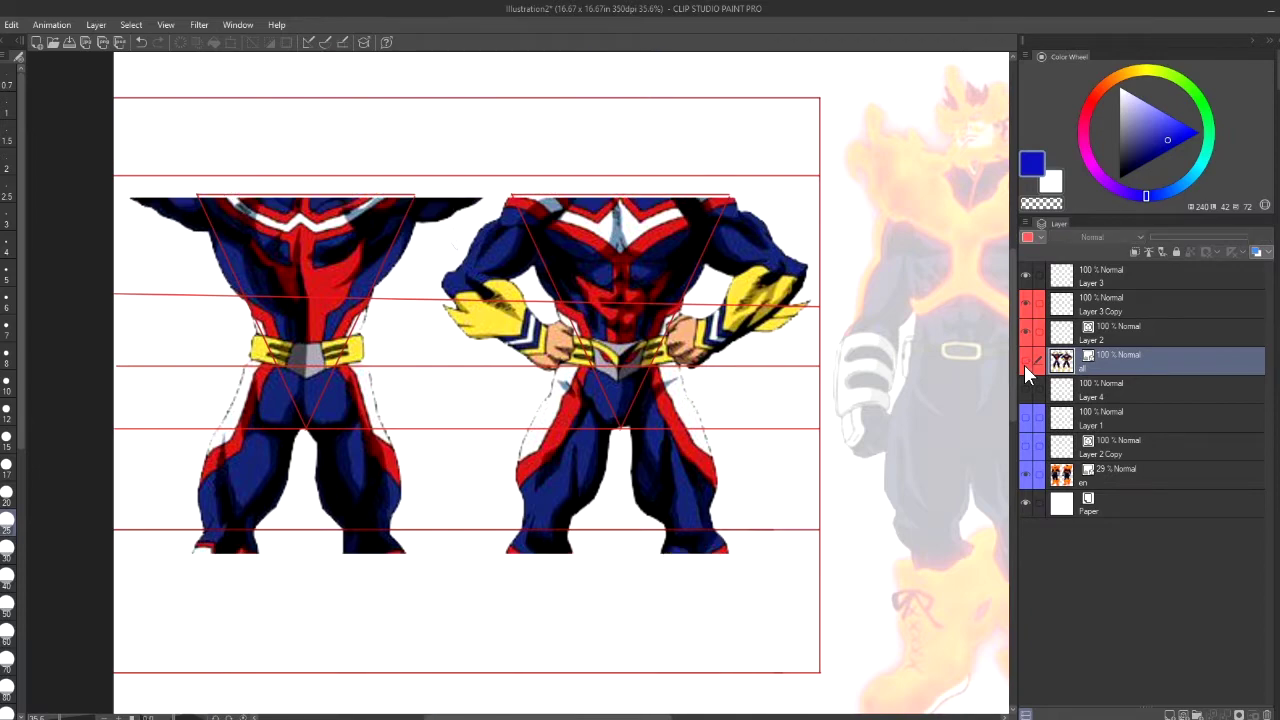
pyautogui.click(1024, 365)
pyautogui.click(1185, 237)
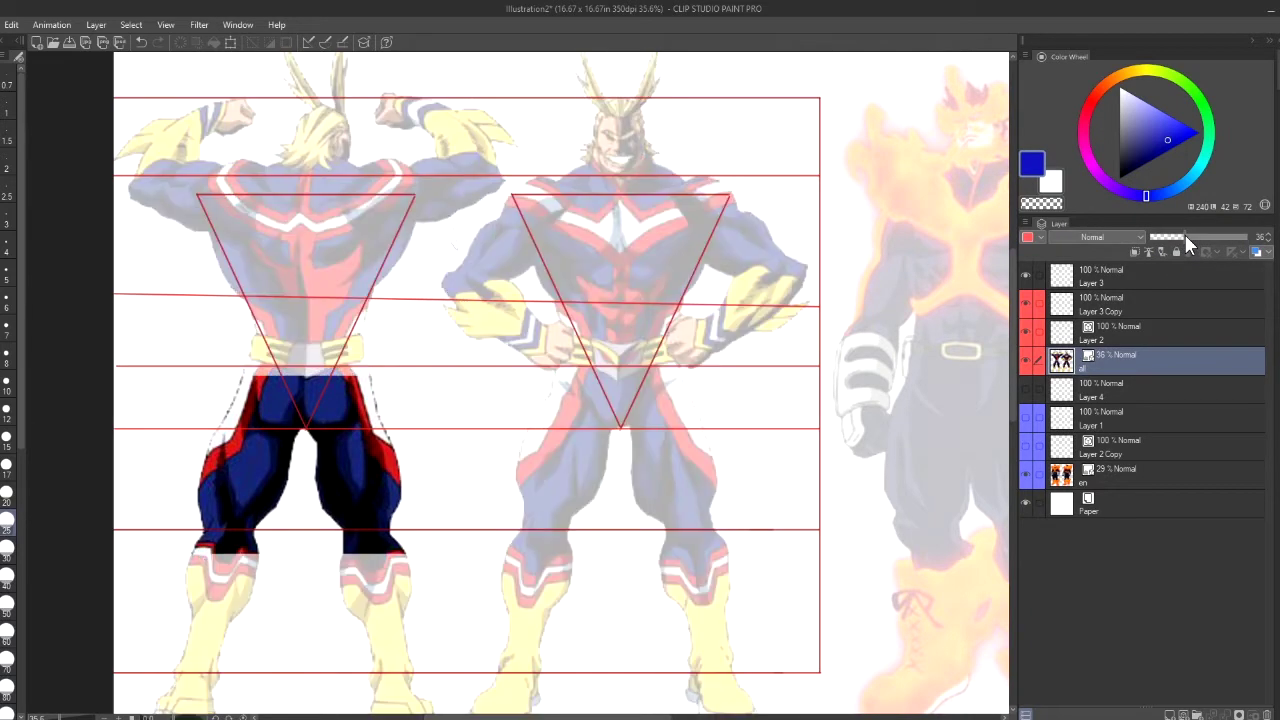
pyautogui.click(1174, 237)
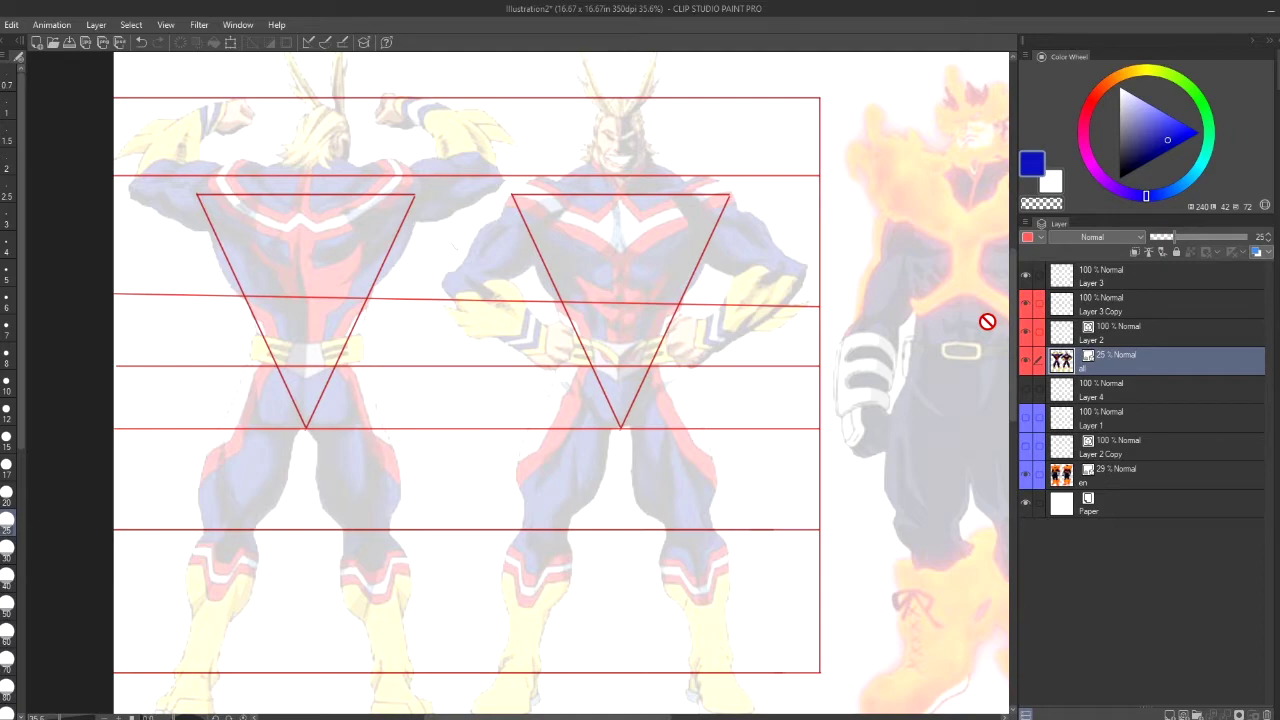
# Set the "all" layer's opacity to 63% and toggle the visibility of the Layer 2 guide lines
pyautogui.click(1088, 333)
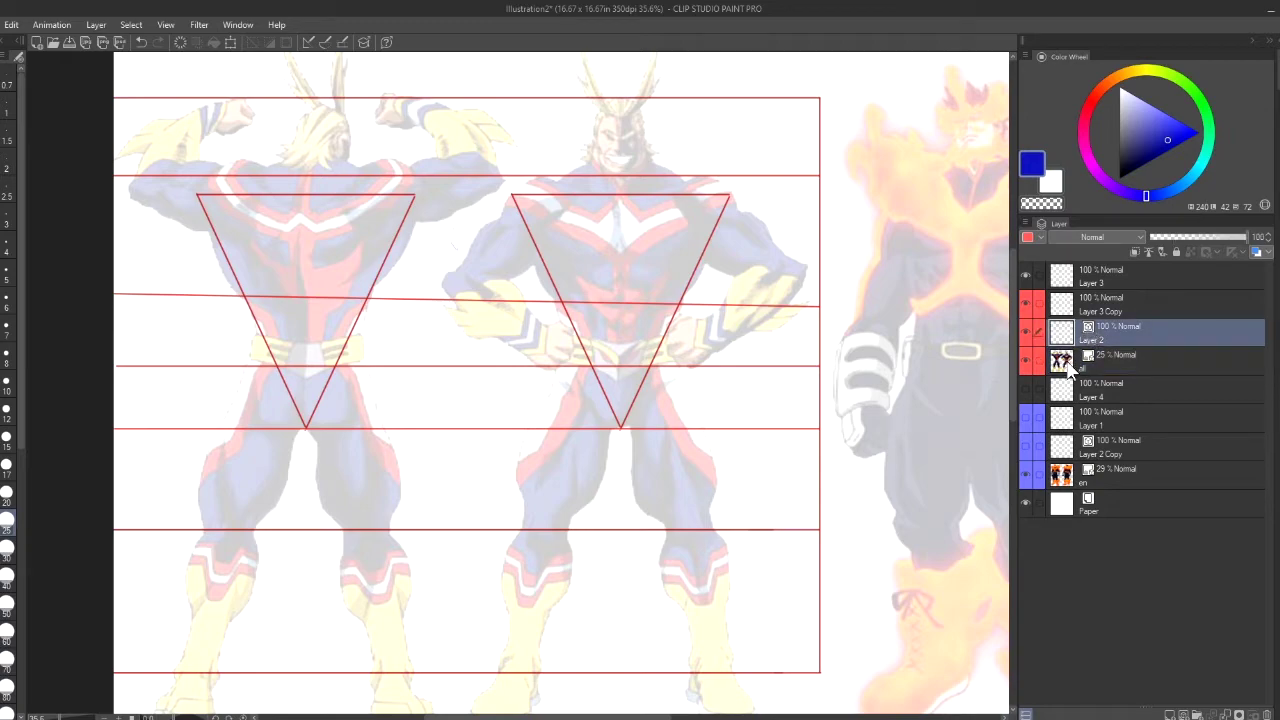
pyautogui.click(1070, 368)
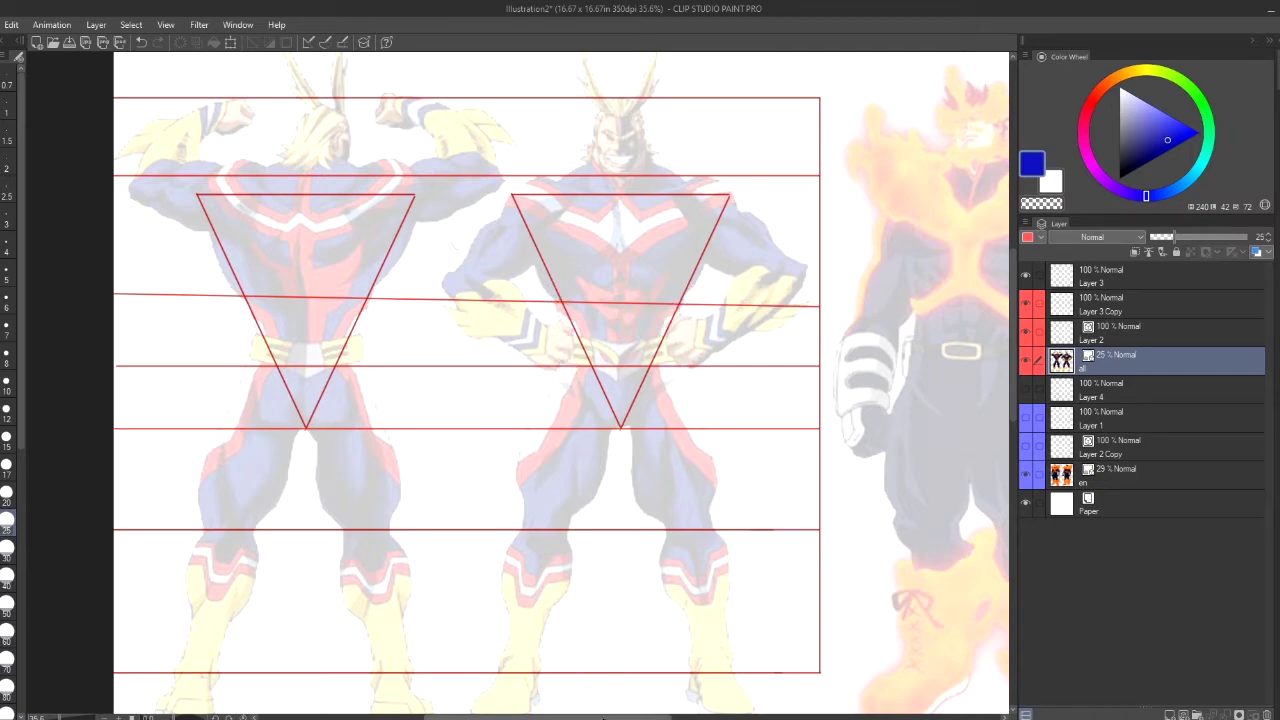
pyautogui.moveTo(1011, 365); pyautogui.dragTo(1011, 413)
pyautogui.moveTo(1196, 237); pyautogui.dragTo(1211, 236)
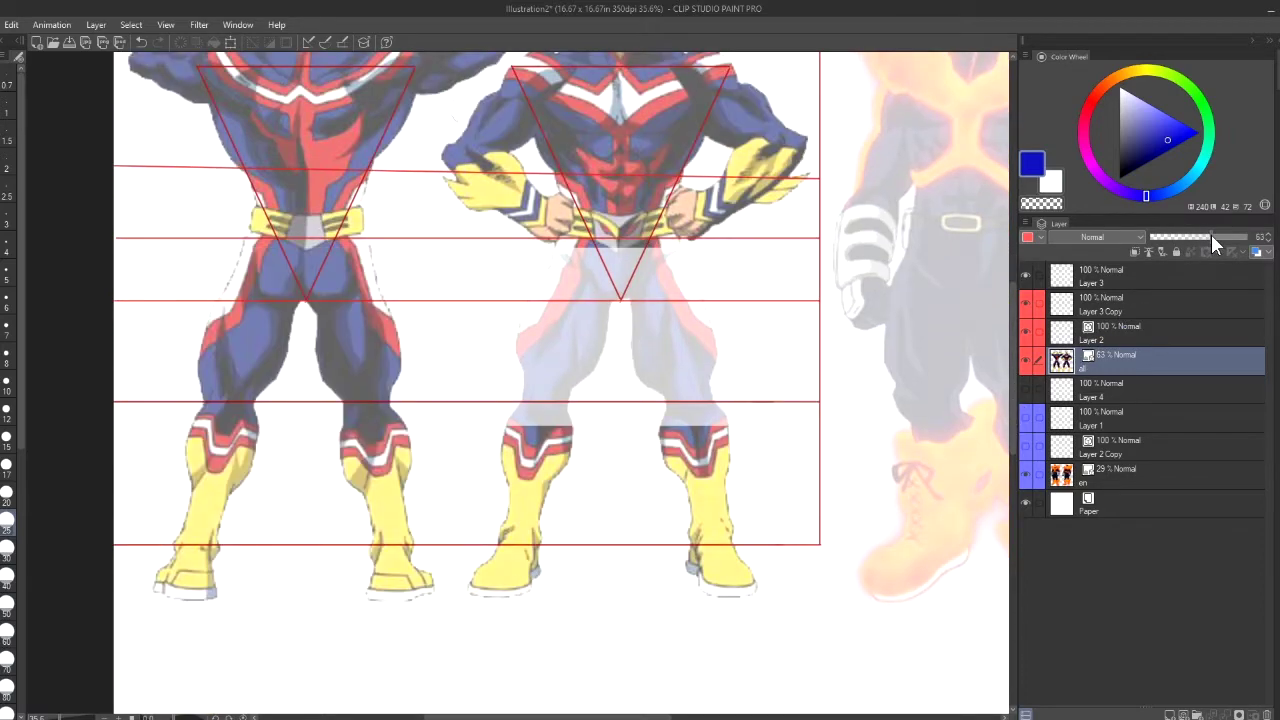
pyautogui.click(1027, 331)
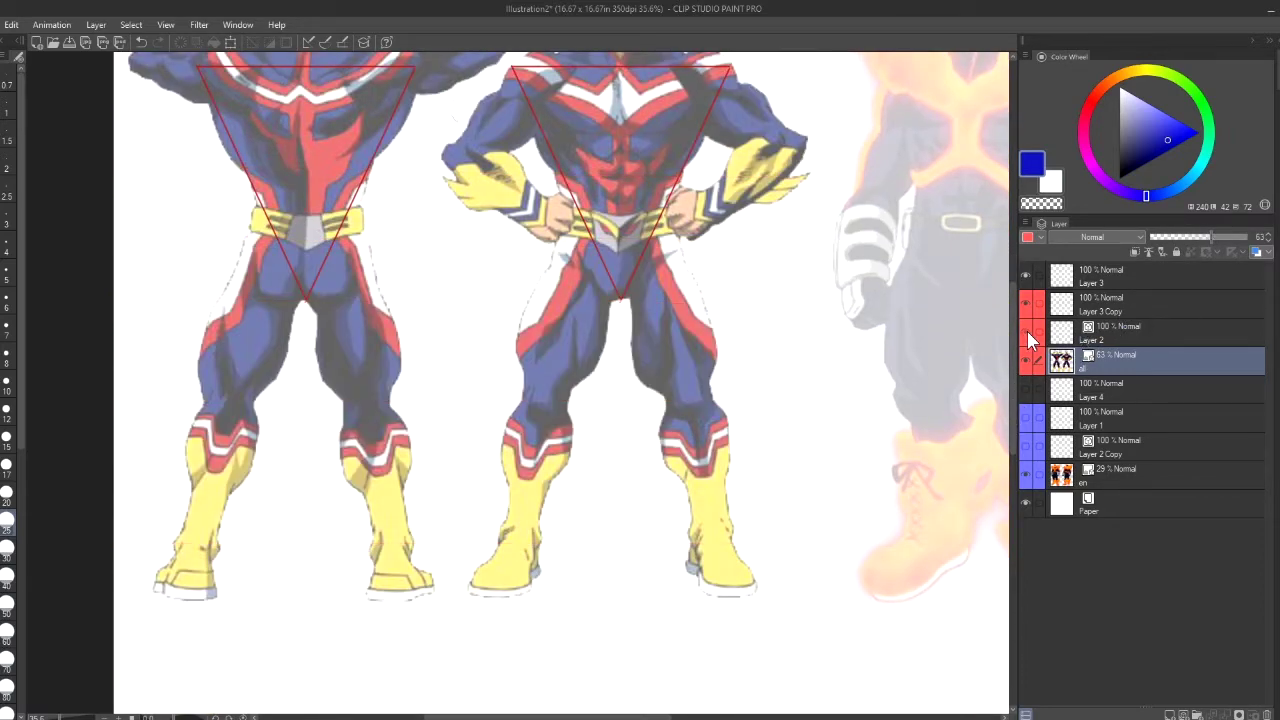
# On Layer 3 Copy, outline the thighs of both blue-suited figures with rounded blue shapes
pyautogui.click(1116, 302)
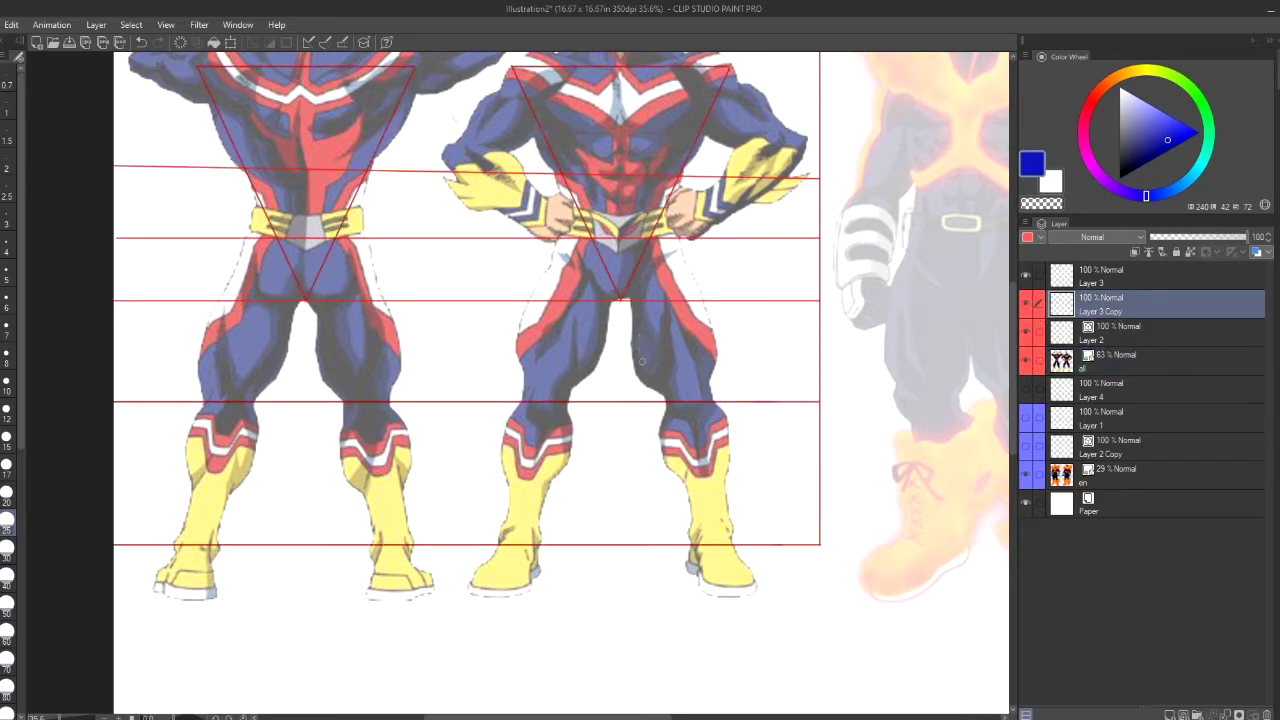
pyautogui.moveTo(630, 305)
pyautogui.mouseDown()
pyautogui.moveTo(630, 360)
pyautogui.moveTo(687, 294)
pyautogui.mouseUp()
pyautogui.moveTo(576, 288)
pyautogui.mouseDown()
pyautogui.moveTo(594, 376)
pyautogui.moveTo(606, 312)
pyautogui.mouseUp()
pyautogui.moveTo(322, 381); pyautogui.dragTo(386, 300)
pyautogui.moveTo(222, 296)
pyautogui.mouseDown()
pyautogui.moveTo(199, 355)
pyautogui.moveTo(207, 395)
pyautogui.moveTo(257, 384)
pyautogui.moveTo(254, 298)
pyautogui.mouseUp()
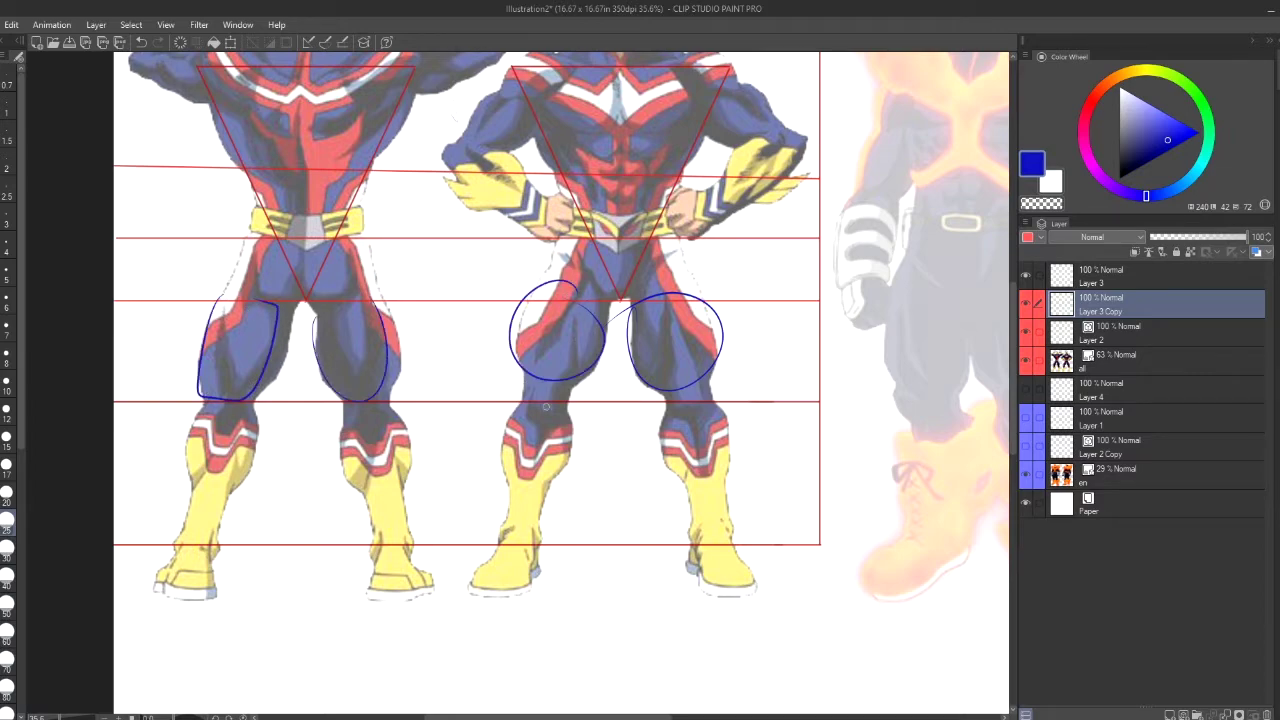
# Draw blue ovals around both lower legs of the front-view blue-suited figure, just below the knee line
pyautogui.moveTo(554, 403)
pyautogui.mouseDown()
pyautogui.moveTo(543, 480)
pyautogui.moveTo(507, 432)
pyautogui.moveTo(510, 494)
pyautogui.mouseUp()
pyautogui.moveTo(641, 717)
pyautogui.mouseDown()
pyautogui.moveTo(736, 717)
pyautogui.moveTo(666, 716)
pyautogui.mouseUp()
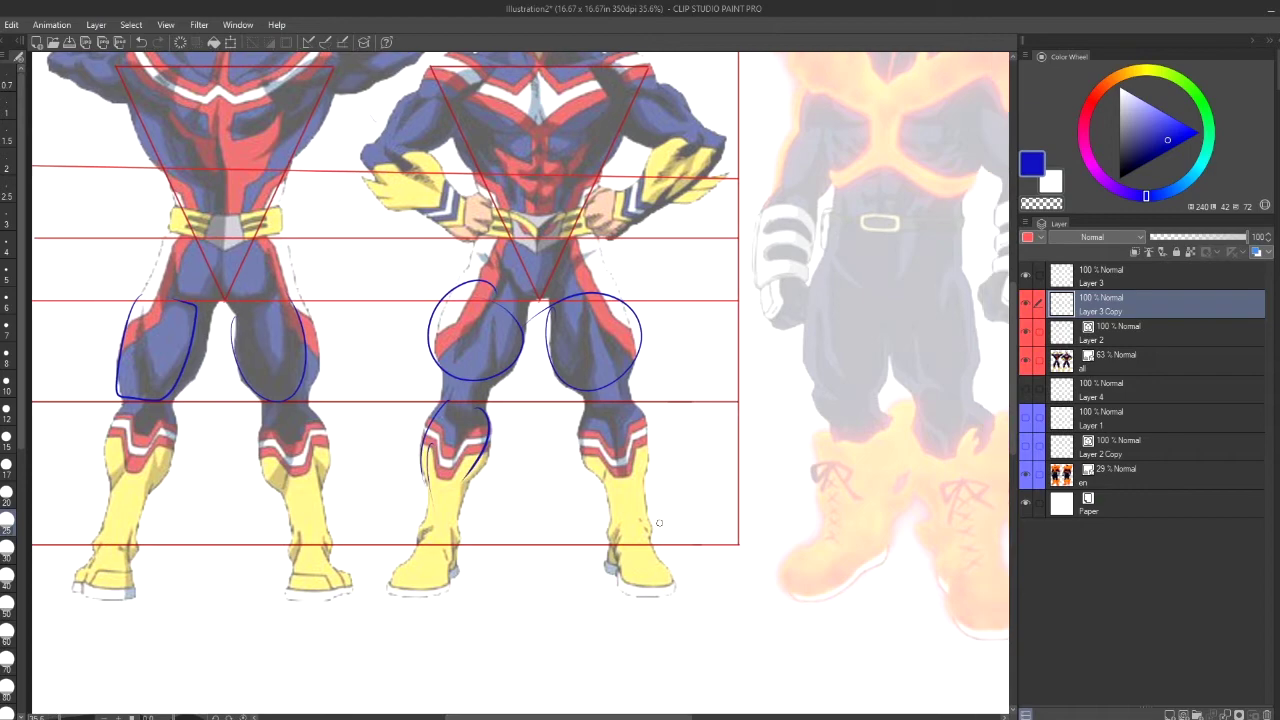
pyautogui.moveTo(600, 388)
pyautogui.mouseDown()
pyautogui.moveTo(608, 505)
pyautogui.moveTo(632, 395)
pyautogui.mouseUp()
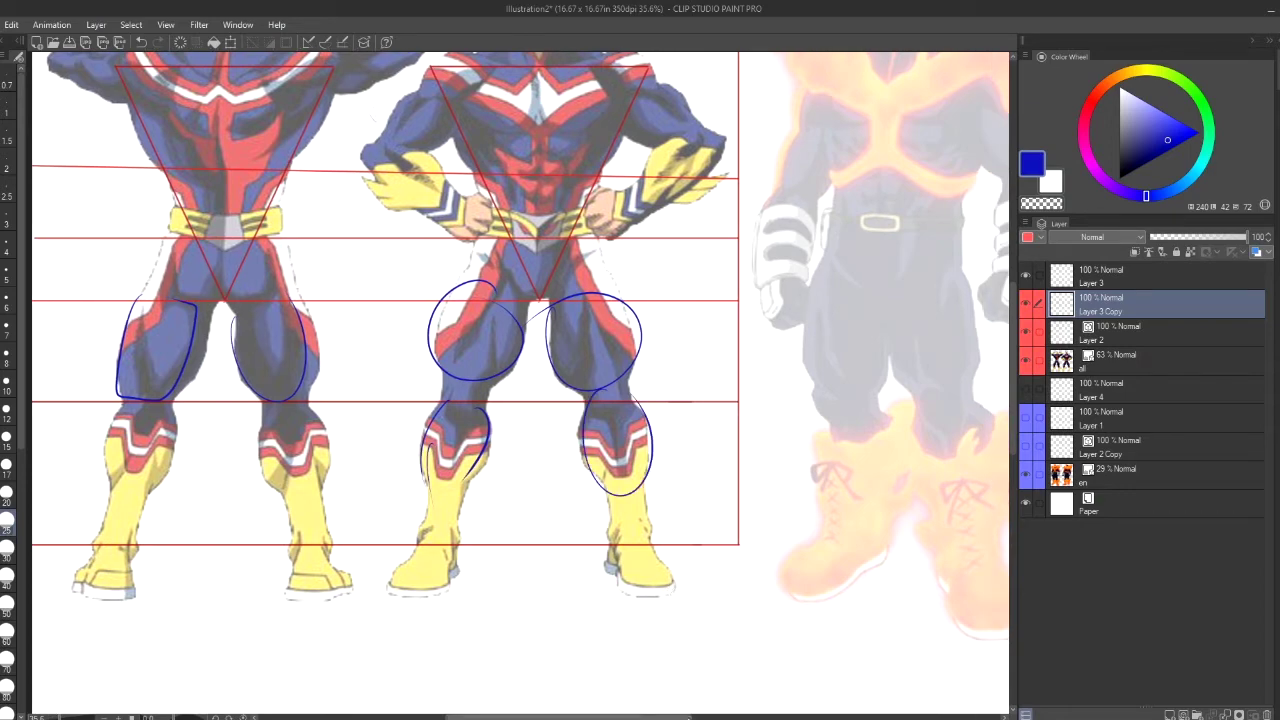
# Raise the opacity of the flaming hero's reference layer "en" to 96%
pyautogui.moveTo(684, 716); pyautogui.dragTo(732, 708)
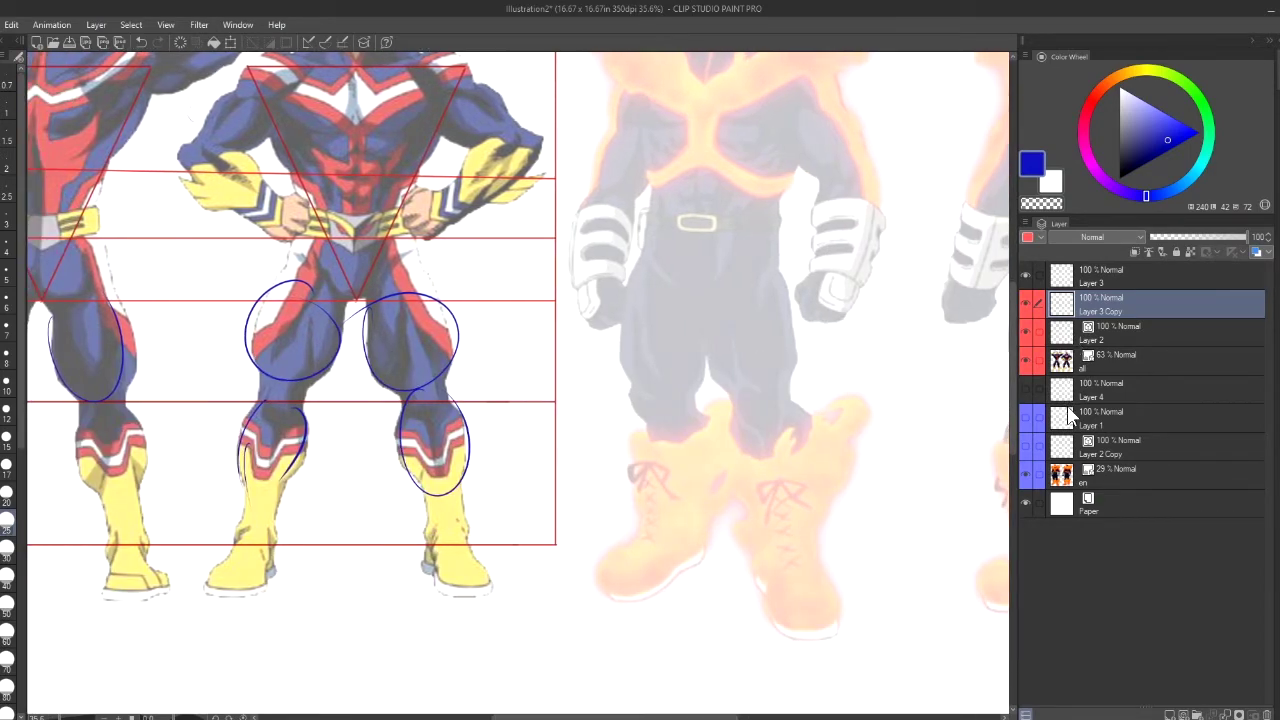
pyautogui.click(1125, 472)
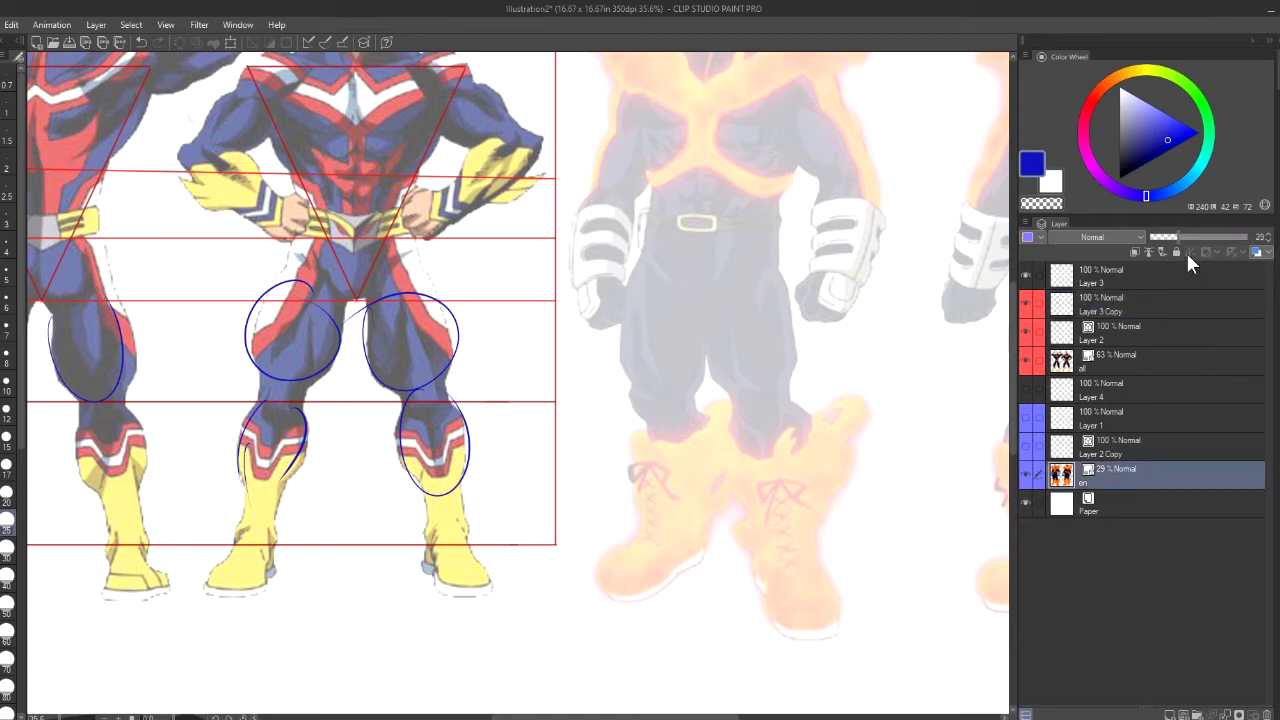
pyautogui.click(1241, 236)
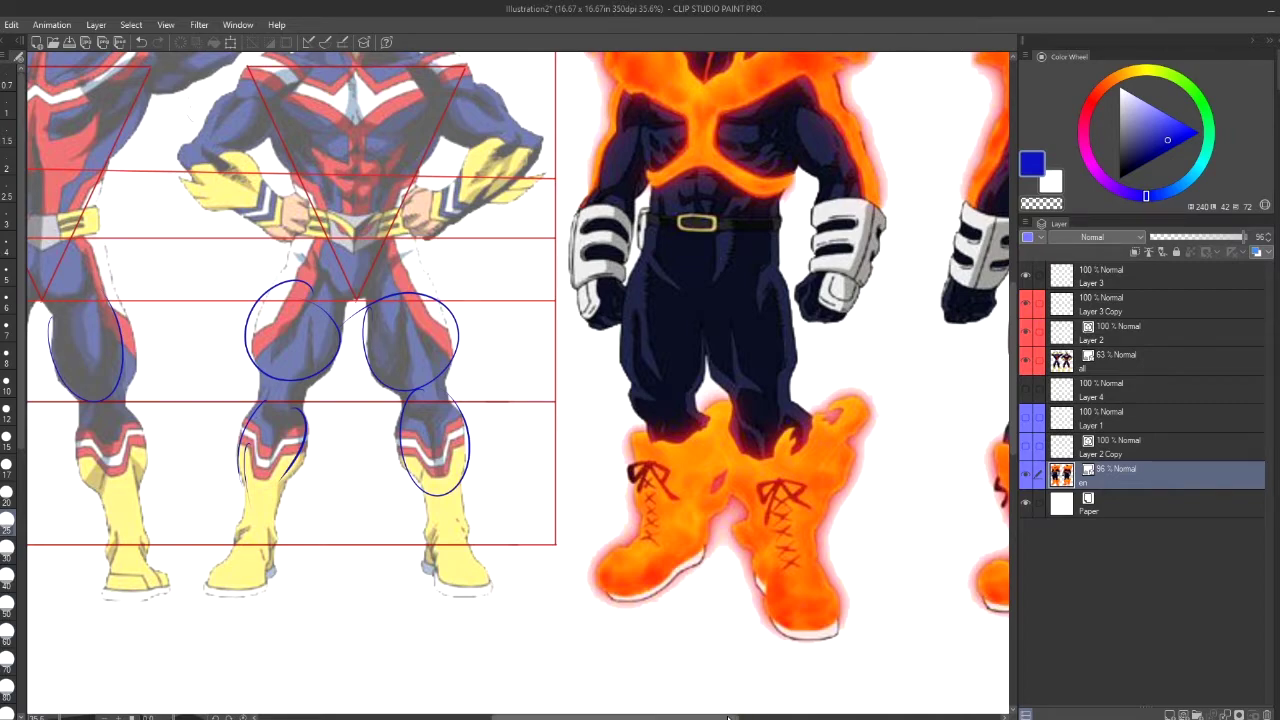
# On Layer 3, draw an arrow and two hip- and knee-height comparison lines between the blue-suited figure and the flaming hero, and clear the layer
pyautogui.moveTo(730, 716); pyautogui.dragTo(721, 716)
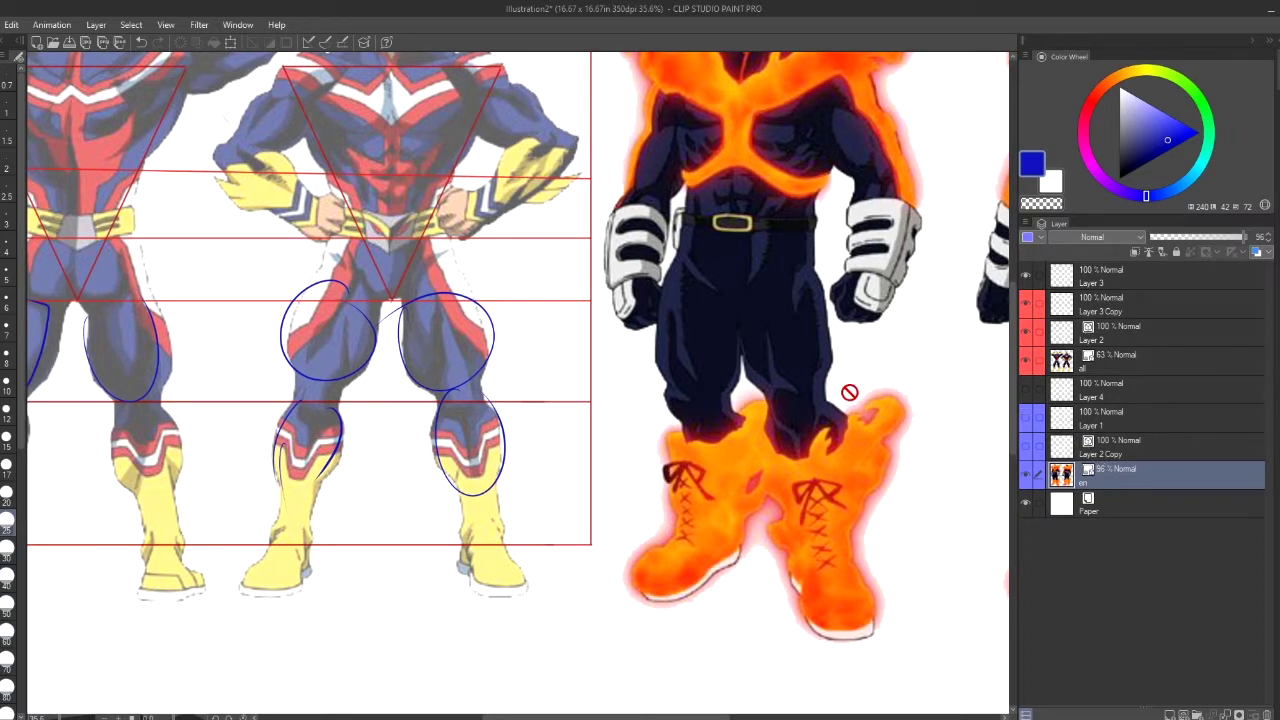
pyautogui.click(1072, 450)
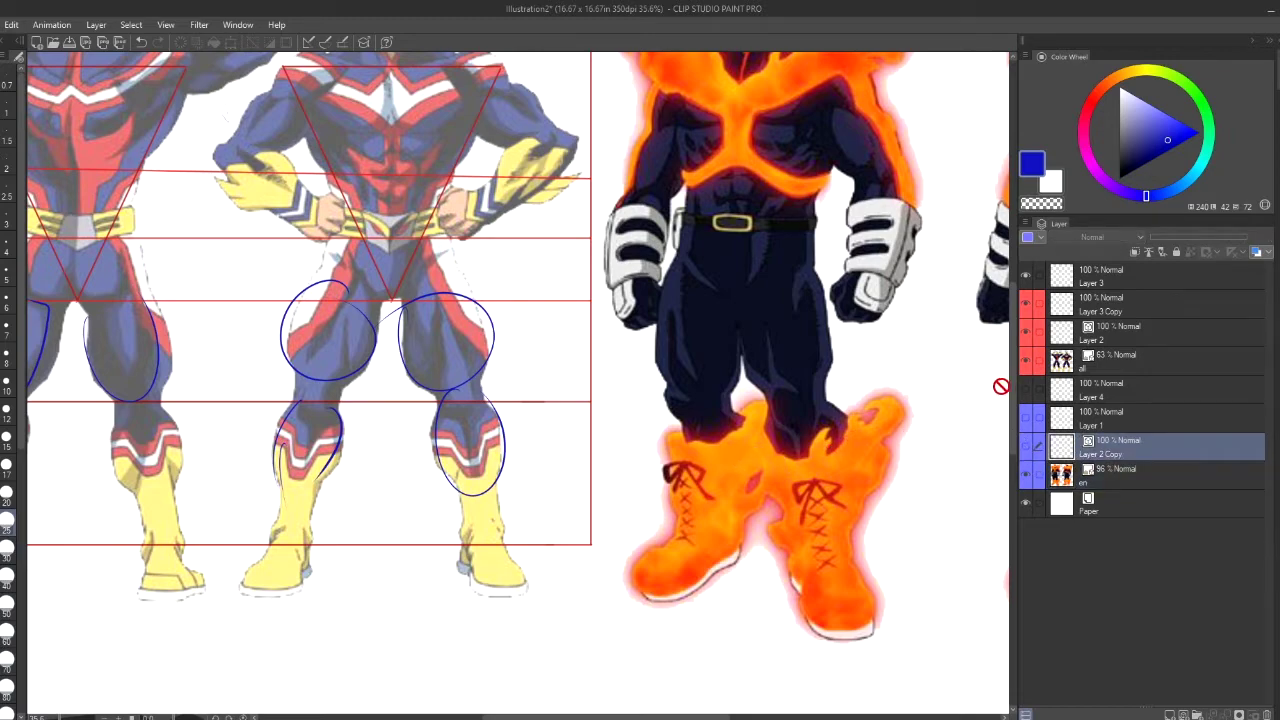
pyautogui.click(1112, 273)
pyautogui.moveTo(856, 333)
pyautogui.mouseDown()
pyautogui.moveTo(842, 346)
pyautogui.moveTo(855, 347)
pyautogui.mouseUp()
pyautogui.moveTo(836, 305)
pyautogui.mouseDown()
pyautogui.moveTo(470, 311)
pyautogui.moveTo(305, 298)
pyautogui.mouseUp()
pyautogui.moveTo(253, 401)
pyautogui.mouseDown()
pyautogui.moveTo(939, 405)
pyautogui.moveTo(890, 402)
pyautogui.mouseUp()
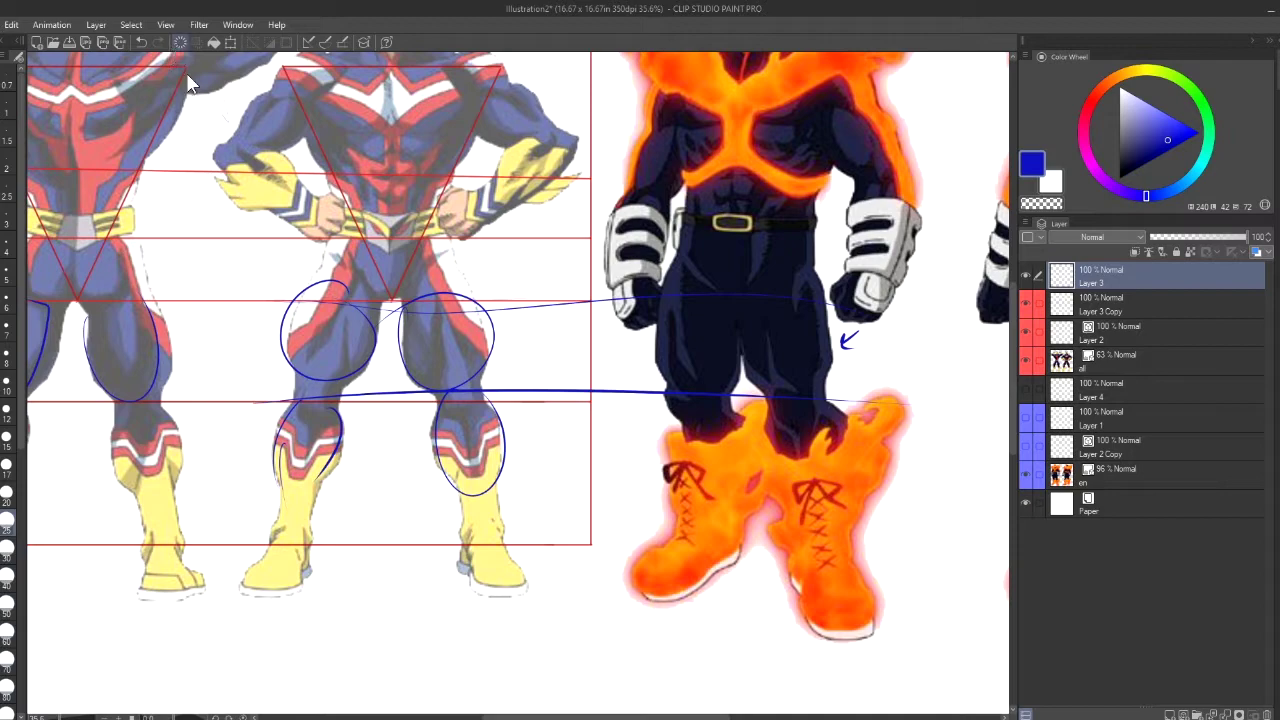
pyautogui.click(180, 42)
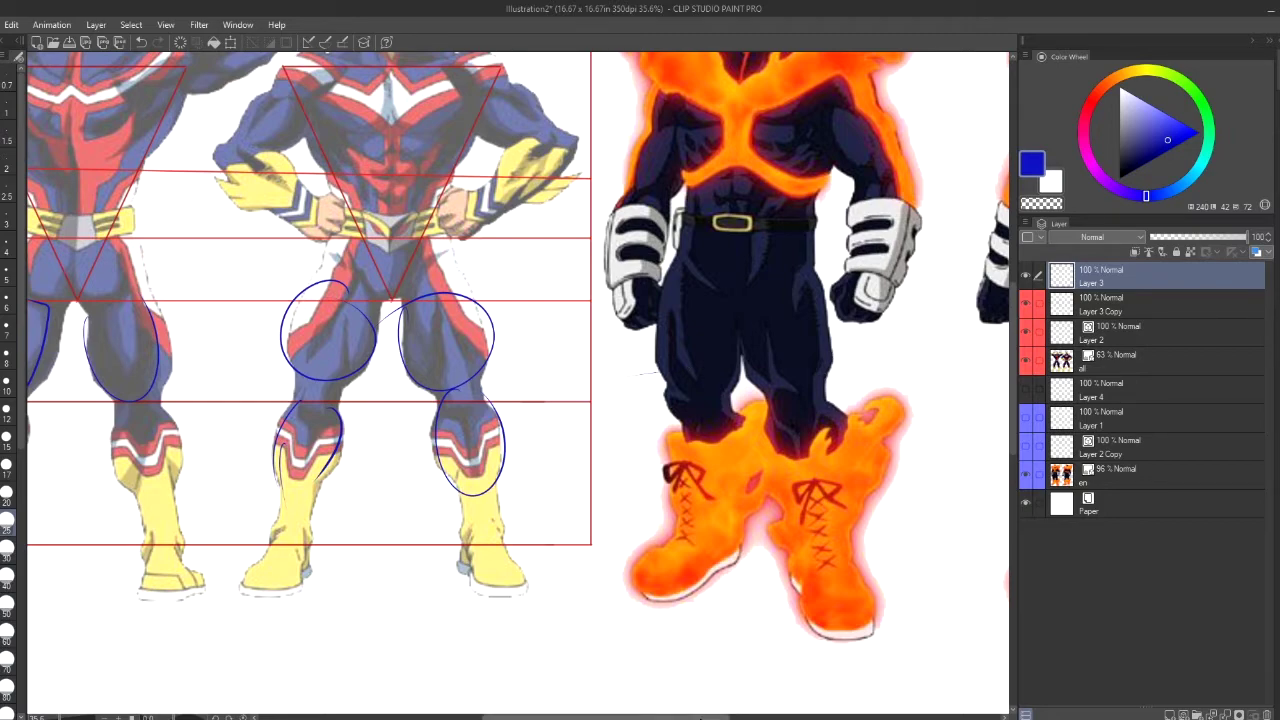
# Draw thin blue ovals around the hips of the flaming hero and the front-view blue-suited figure, undoing the thick first attempt
pyautogui.moveTo(678, 717)
pyautogui.mouseDown()
pyautogui.moveTo(704, 717)
pyautogui.moveTo(657, 717)
pyautogui.moveTo(671, 717)
pyautogui.mouseUp()
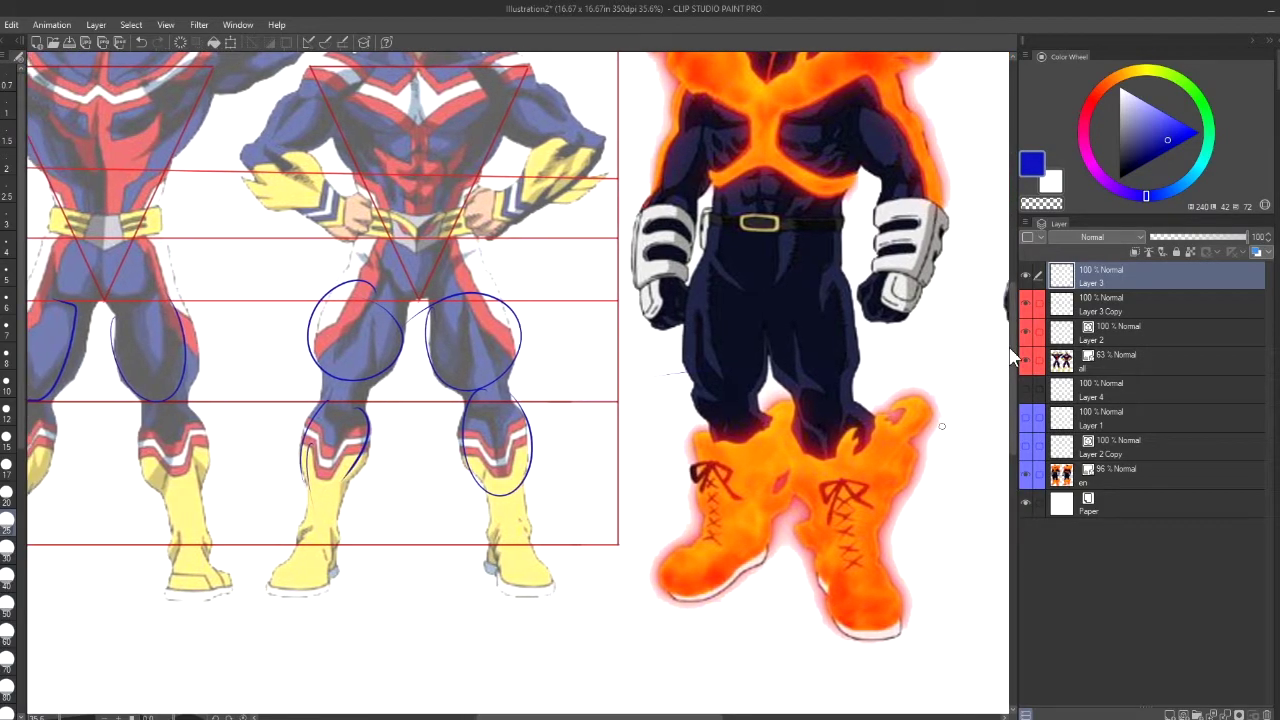
pyautogui.scroll(3, 1014, 396)
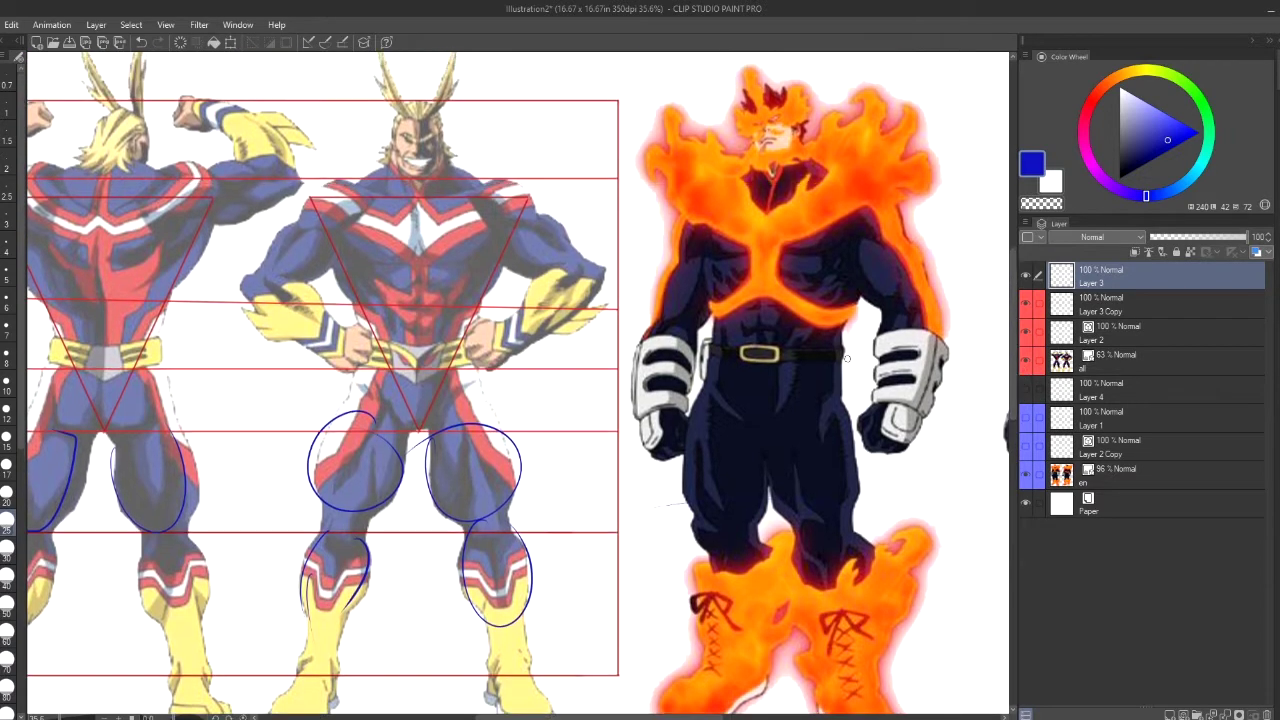
pyautogui.moveTo(860, 350)
pyautogui.mouseDown()
pyautogui.moveTo(742, 338)
pyautogui.moveTo(711, 416)
pyautogui.moveTo(866, 405)
pyautogui.mouseUp()
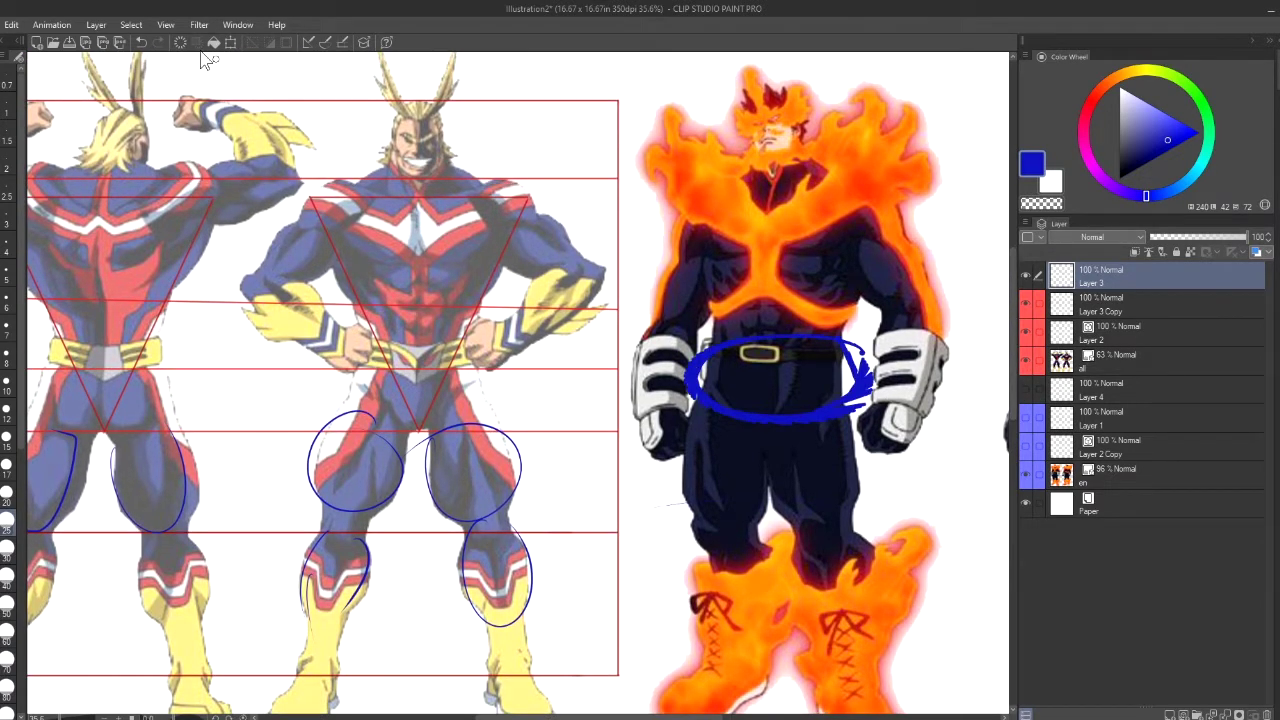
pyautogui.click(141, 42)
pyautogui.moveTo(858, 345)
pyautogui.mouseDown()
pyautogui.moveTo(805, 322)
pyautogui.moveTo(860, 352)
pyautogui.mouseUp()
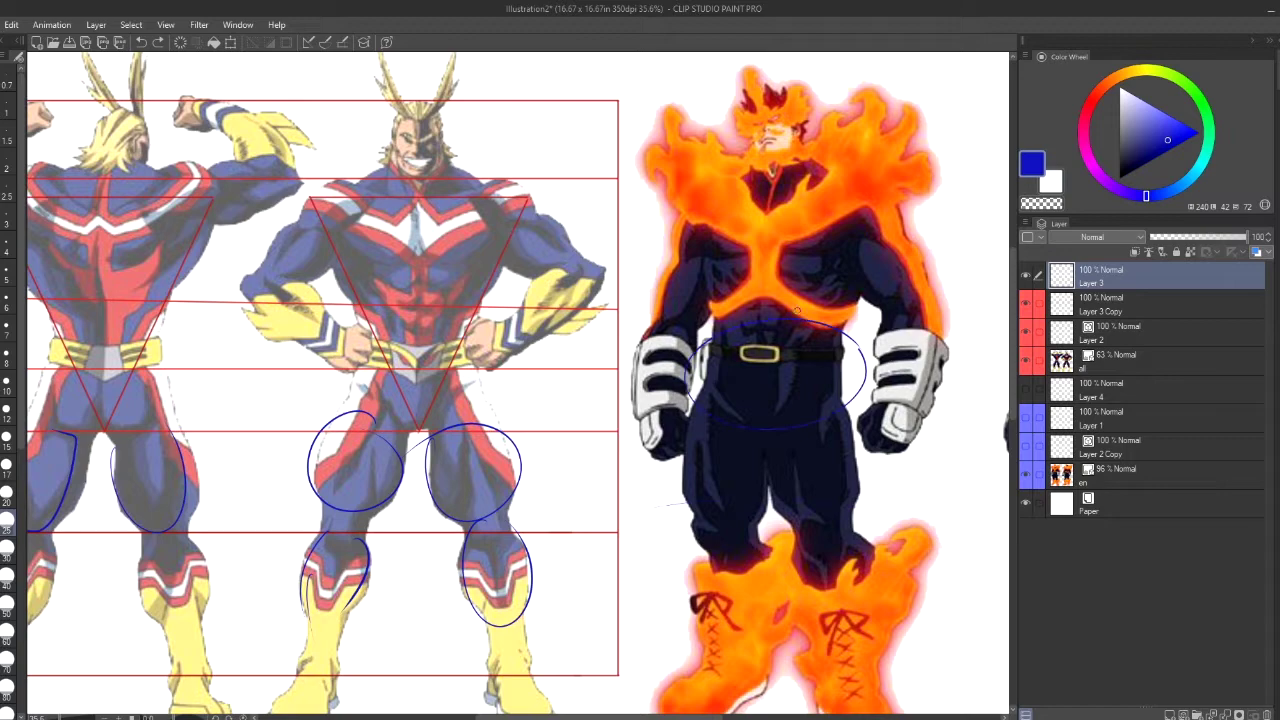
pyautogui.moveTo(512, 370)
pyautogui.mouseDown()
pyautogui.moveTo(372, 436)
pyautogui.moveTo(508, 360)
pyautogui.mouseUp()
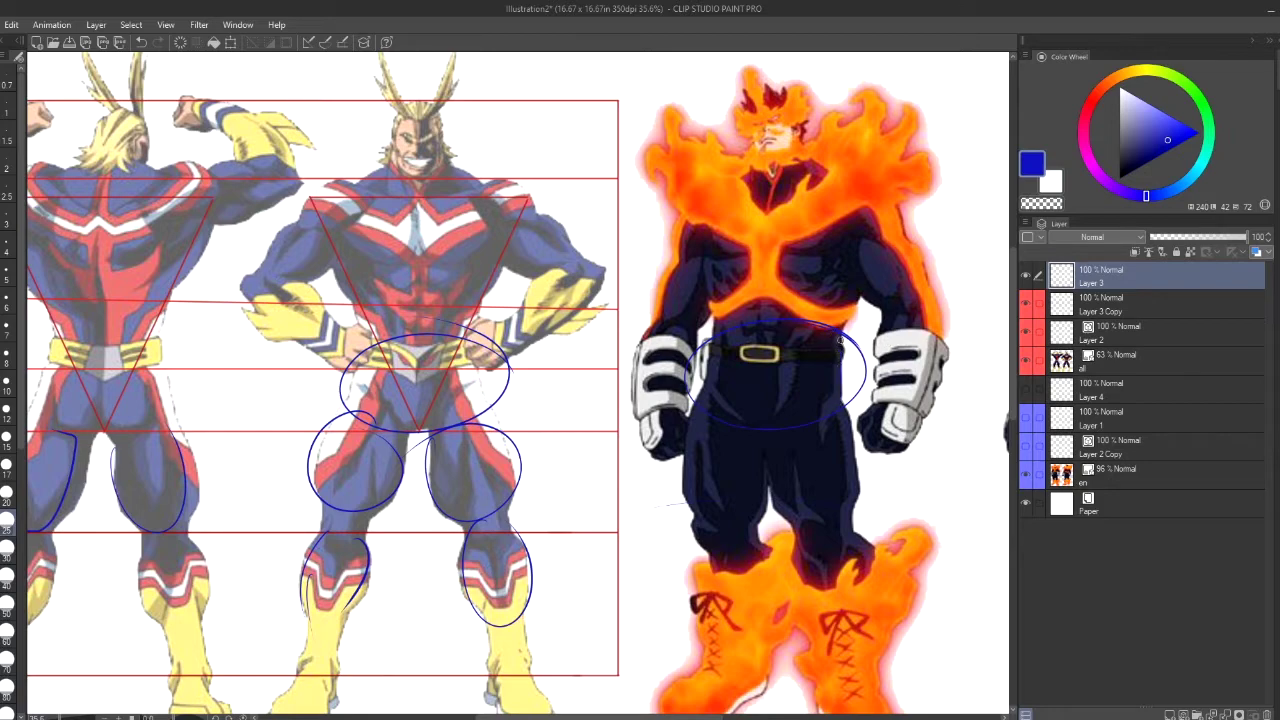
# Mark the side contours of both figures' waists with blue strokes and draw a vertical centre line down the front-view blue-suited figure
pyautogui.moveTo(712, 336); pyautogui.dragTo(704, 380)
pyautogui.moveTo(352, 328)
pyautogui.mouseDown()
pyautogui.moveTo(361, 357)
pyautogui.moveTo(363, 344)
pyautogui.moveTo(345, 400)
pyautogui.mouseUp()
pyautogui.moveTo(485, 324)
pyautogui.mouseDown()
pyautogui.moveTo(472, 354)
pyautogui.moveTo(500, 414)
pyautogui.mouseUp()
pyautogui.moveTo(716, 314); pyautogui.dragTo(709, 342)
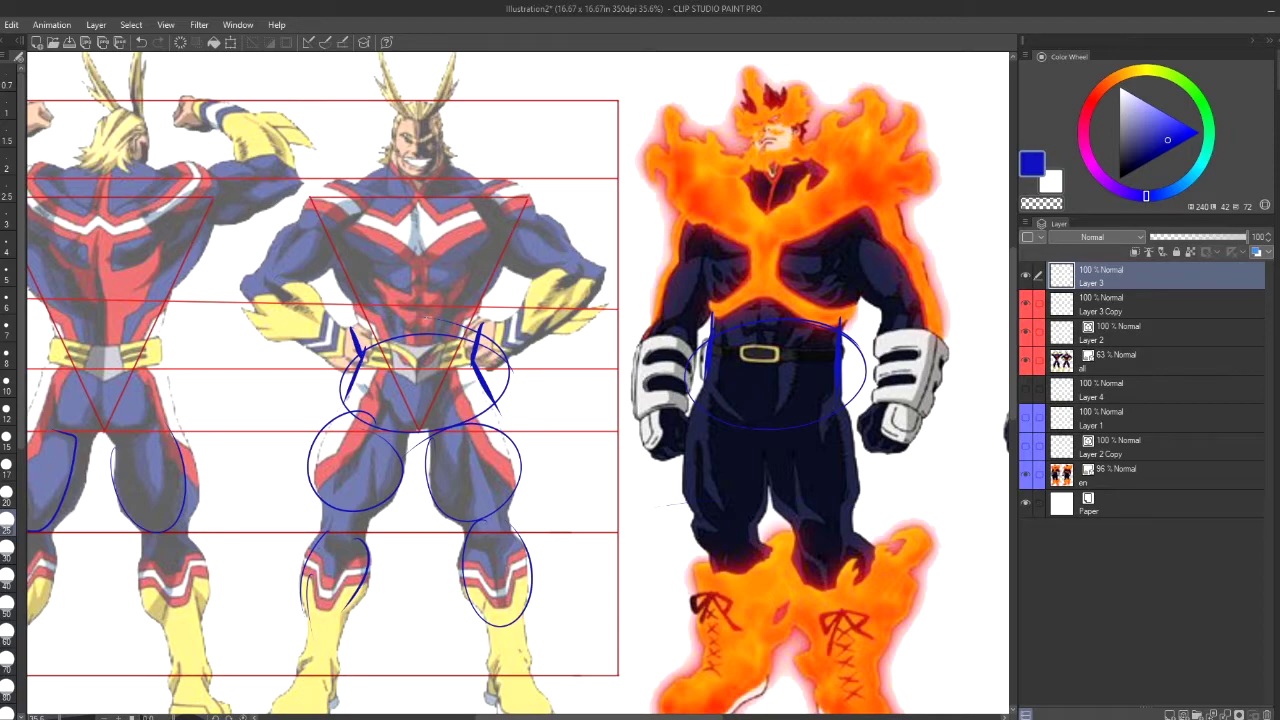
pyautogui.moveTo(415, 64); pyautogui.dragTo(425, 562)
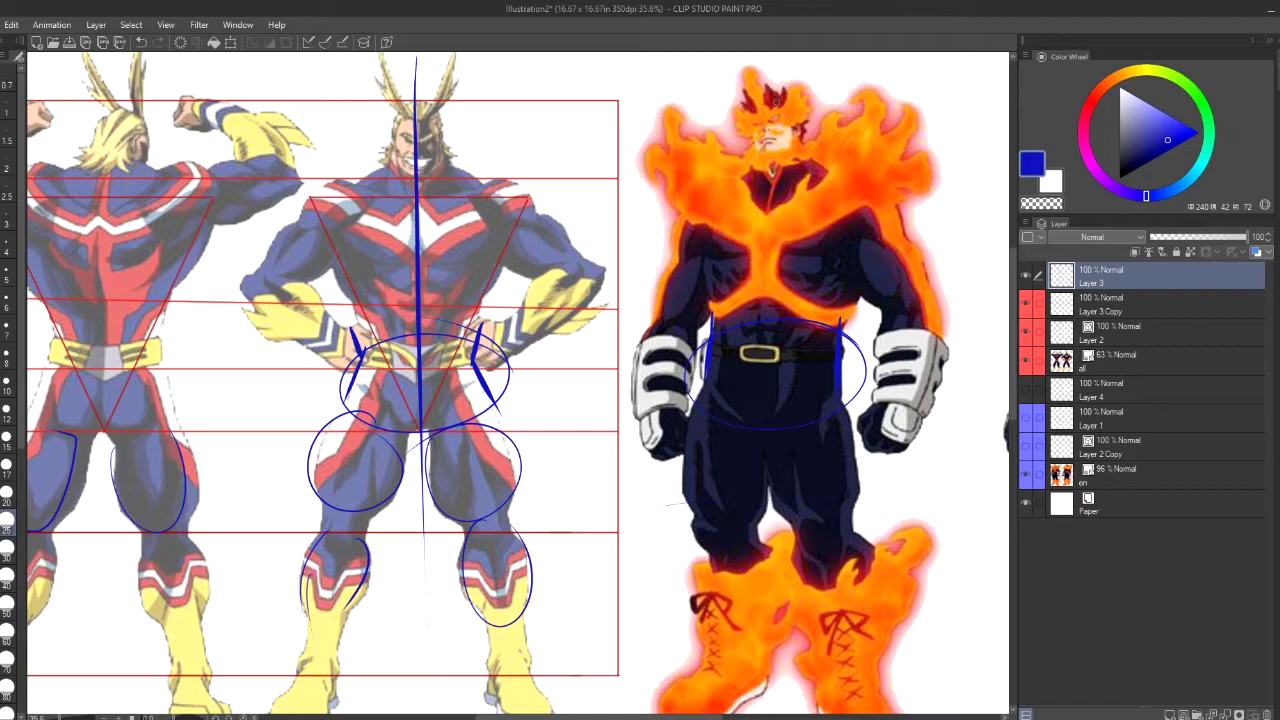
# Sketch a horizontal blue line and further strokes across the flaming hero's upper chest, and clear all strokes from Layer 3
pyautogui.moveTo(705, 716)
pyautogui.mouseDown()
pyautogui.moveTo(740, 716)
pyautogui.moveTo(700, 716)
pyautogui.mouseUp()
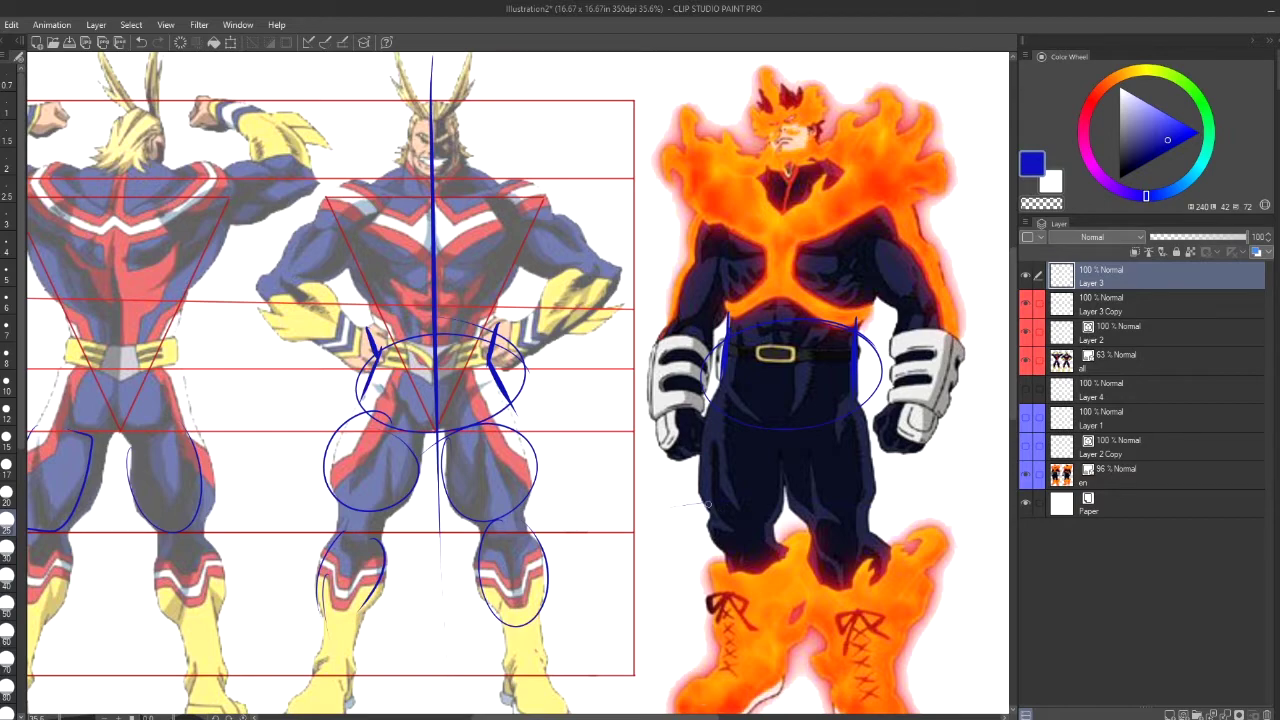
pyautogui.moveTo(685, 716)
pyautogui.mouseDown()
pyautogui.moveTo(729, 716)
pyautogui.moveTo(707, 716)
pyautogui.mouseUp()
pyautogui.moveTo(640, 225); pyautogui.dragTo(764, 224)
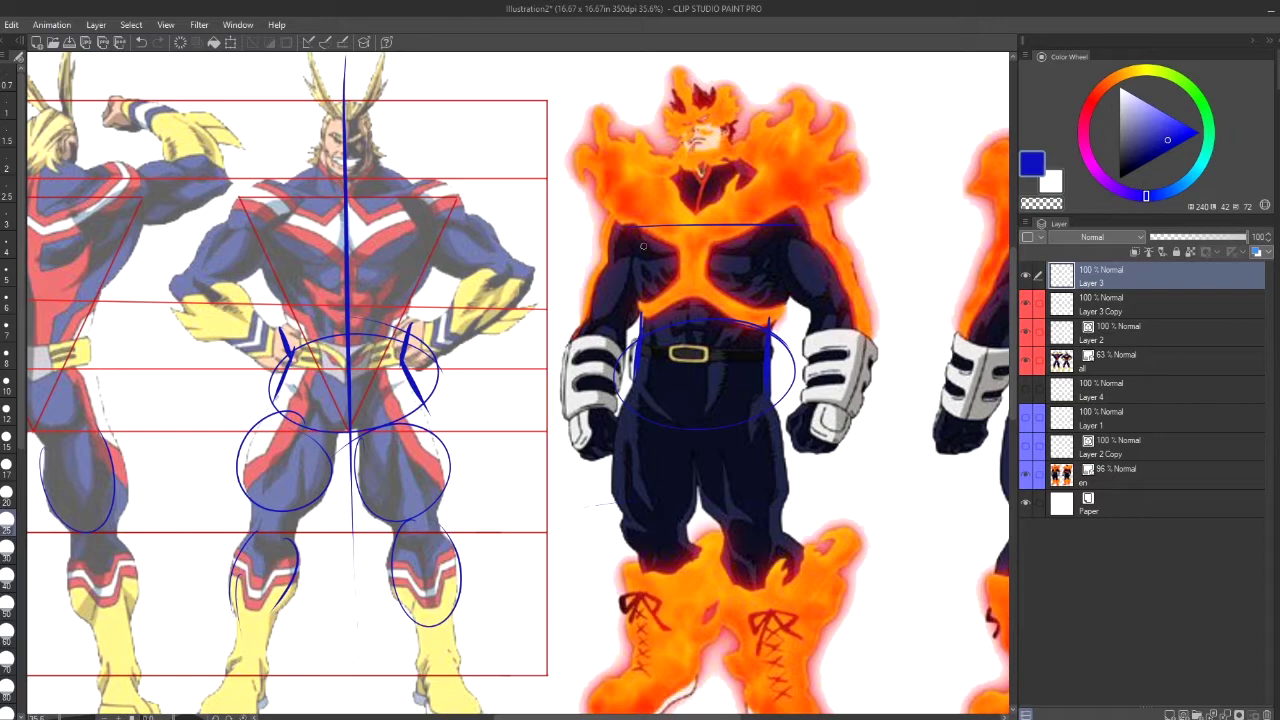
pyautogui.moveTo(629, 226)
pyautogui.mouseDown()
pyautogui.moveTo(631, 413)
pyautogui.moveTo(757, 413)
pyautogui.moveTo(808, 256)
pyautogui.mouseUp()
pyautogui.click(181, 44)
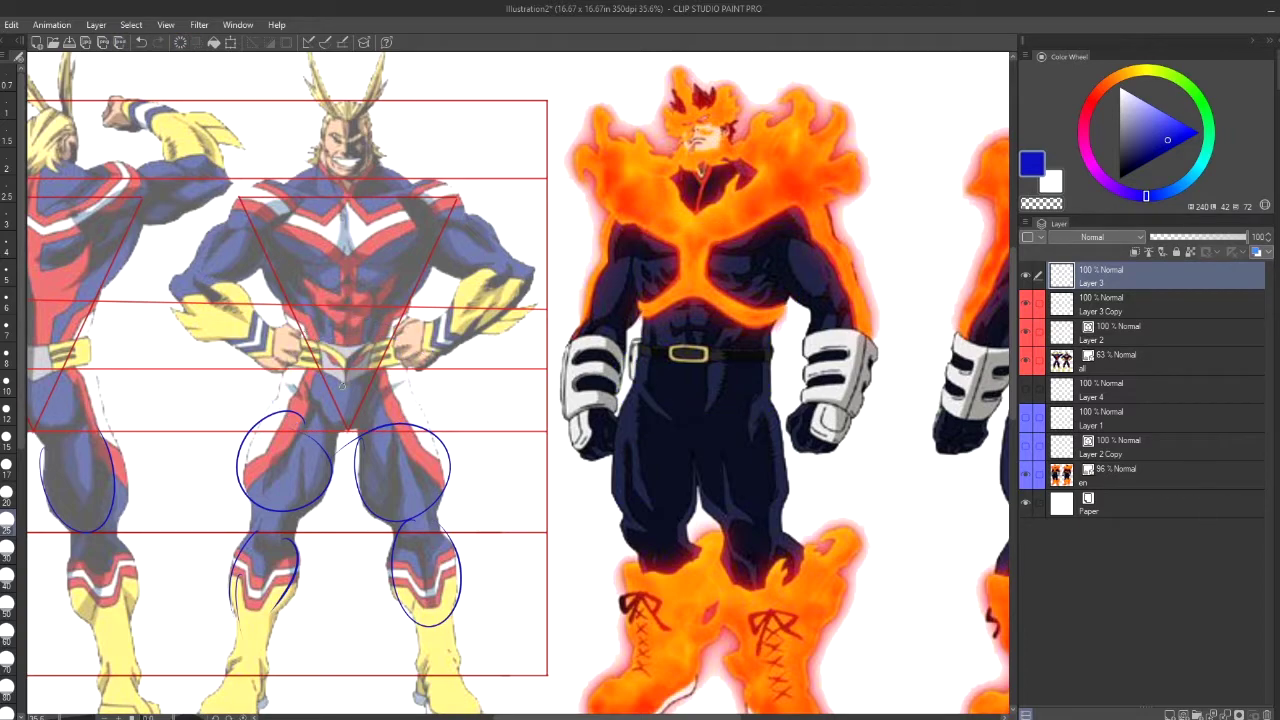
# Enclose the front-view blue-suited figure's leg ovals in a polygonal selection, delete them from Layer 3 Copy and deselect
pyautogui.click(226, 508)
pyautogui.click(235, 426)
pyautogui.click(283, 377)
pyautogui.click(334, 437)
pyautogui.click(372, 422)
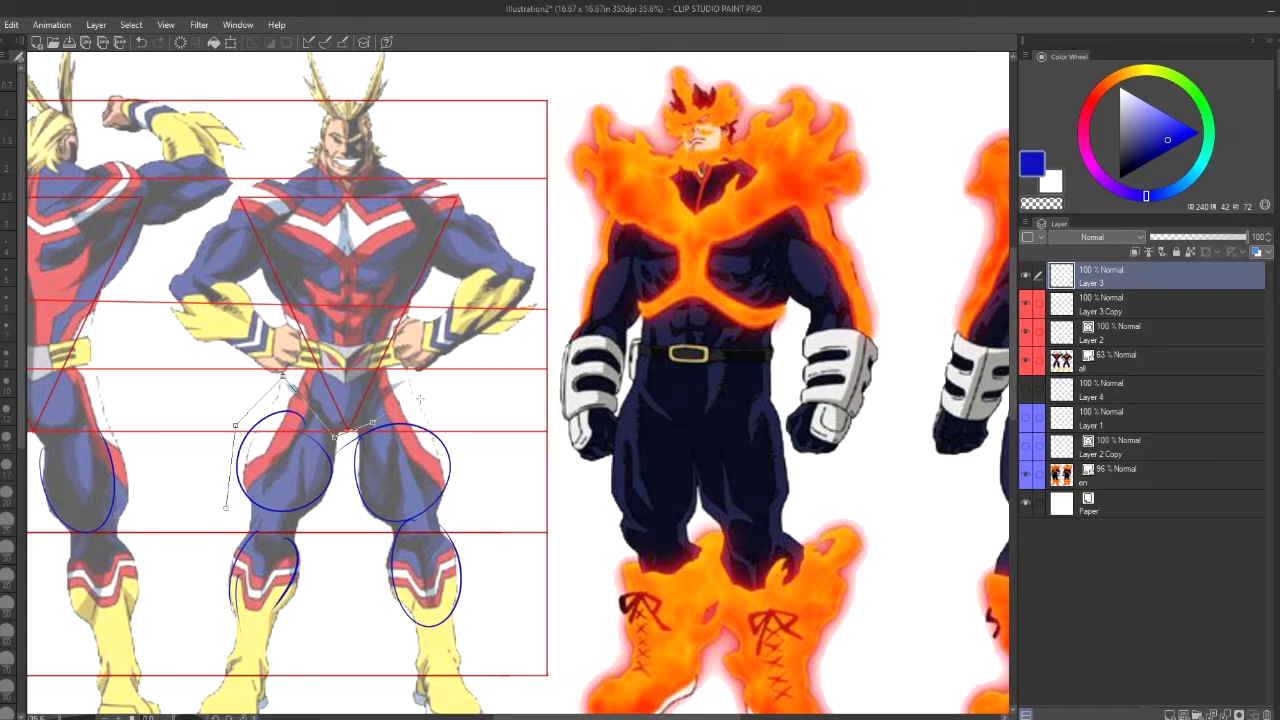
pyautogui.click(438, 397)
pyautogui.click(484, 506)
pyautogui.click(489, 610)
pyautogui.click(313, 651)
pyautogui.click(208, 556)
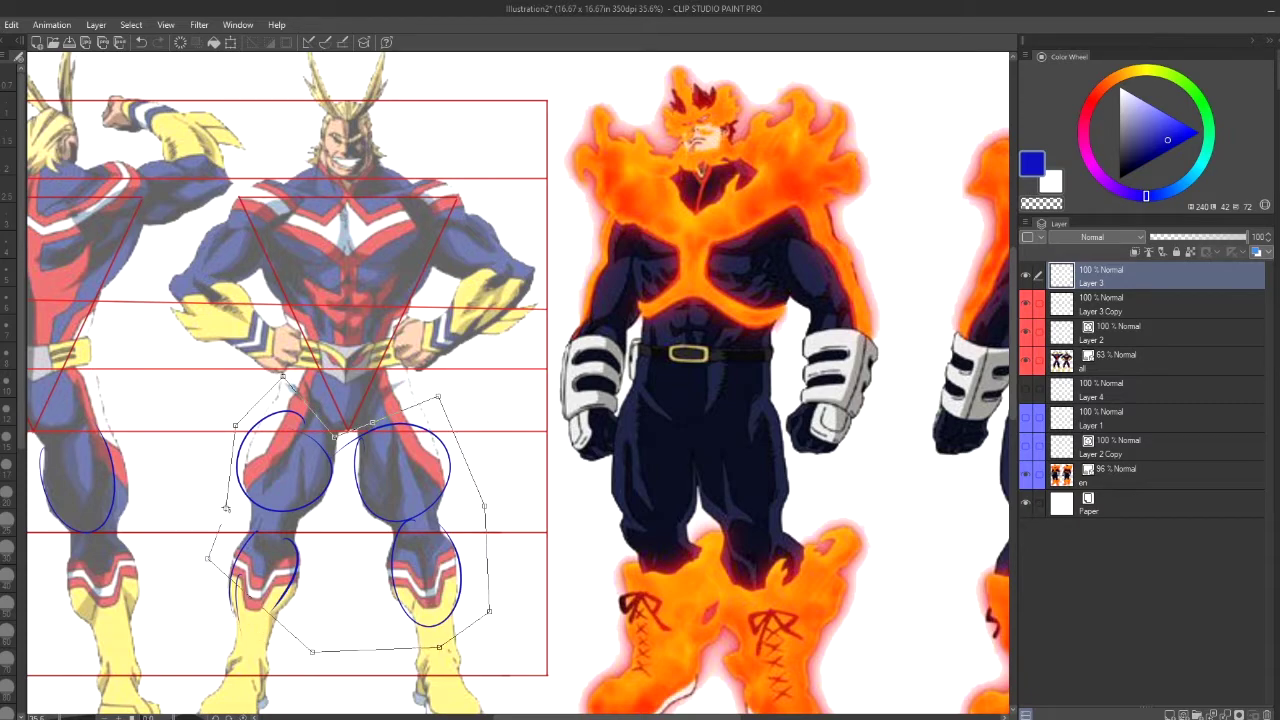
pyautogui.click(226, 508)
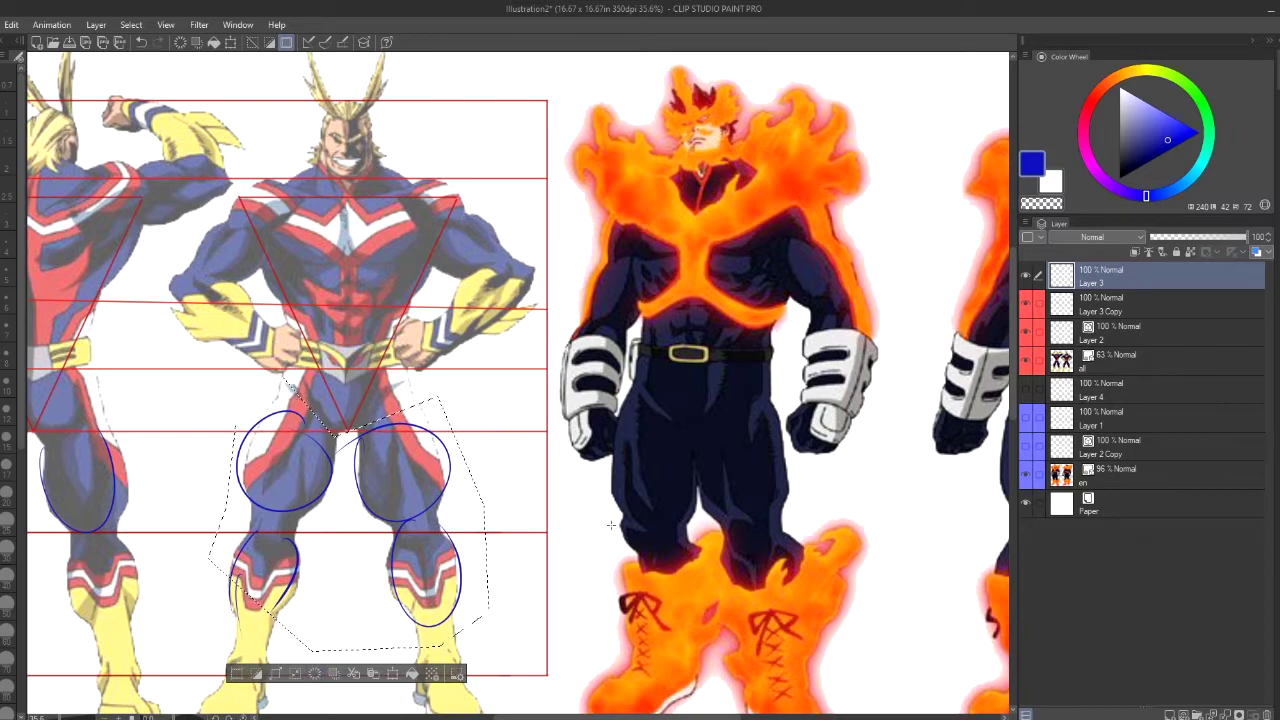
pyautogui.click(1084, 336)
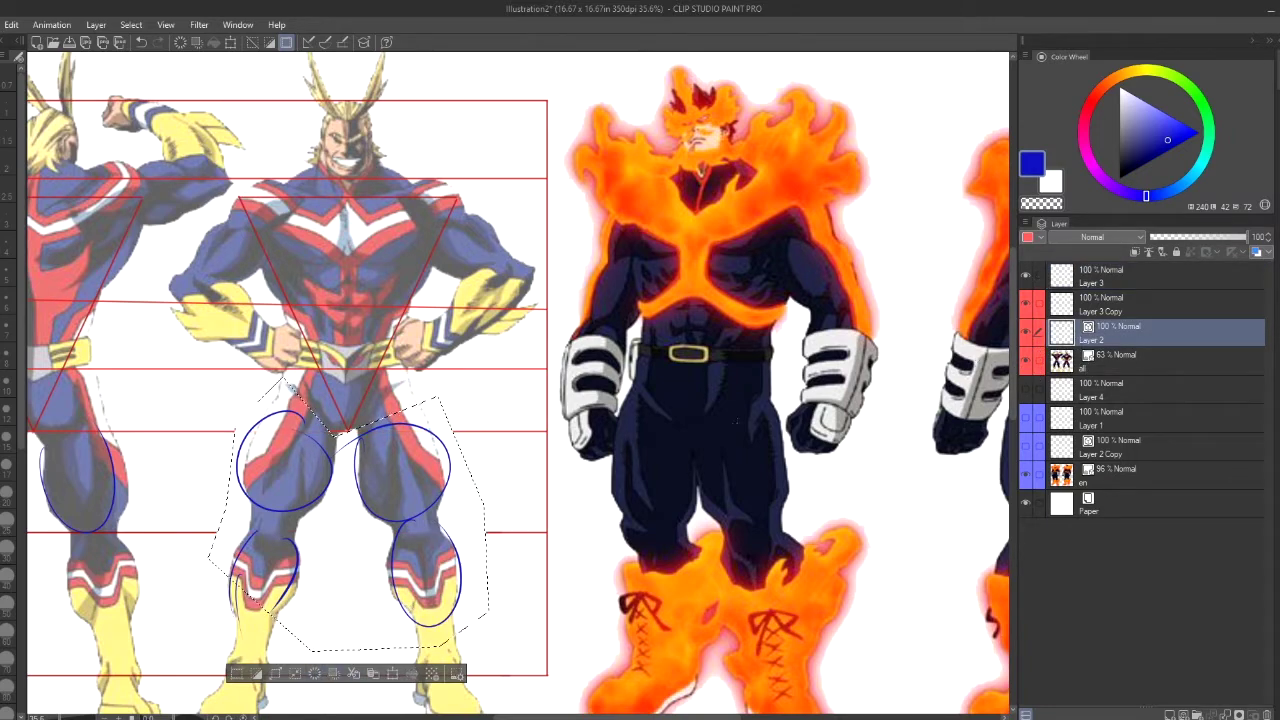
pyautogui.click(141, 43)
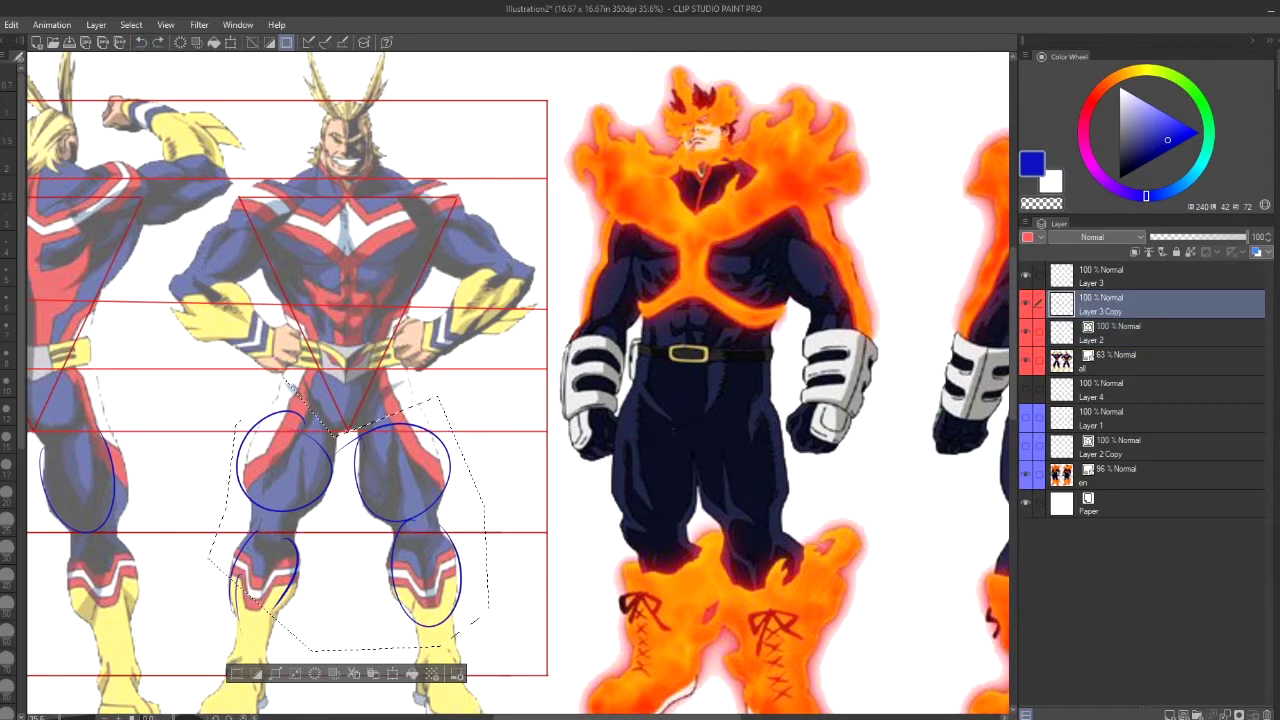
pyautogui.click(334, 673)
pyautogui.hotkey('ctrl', 'd')
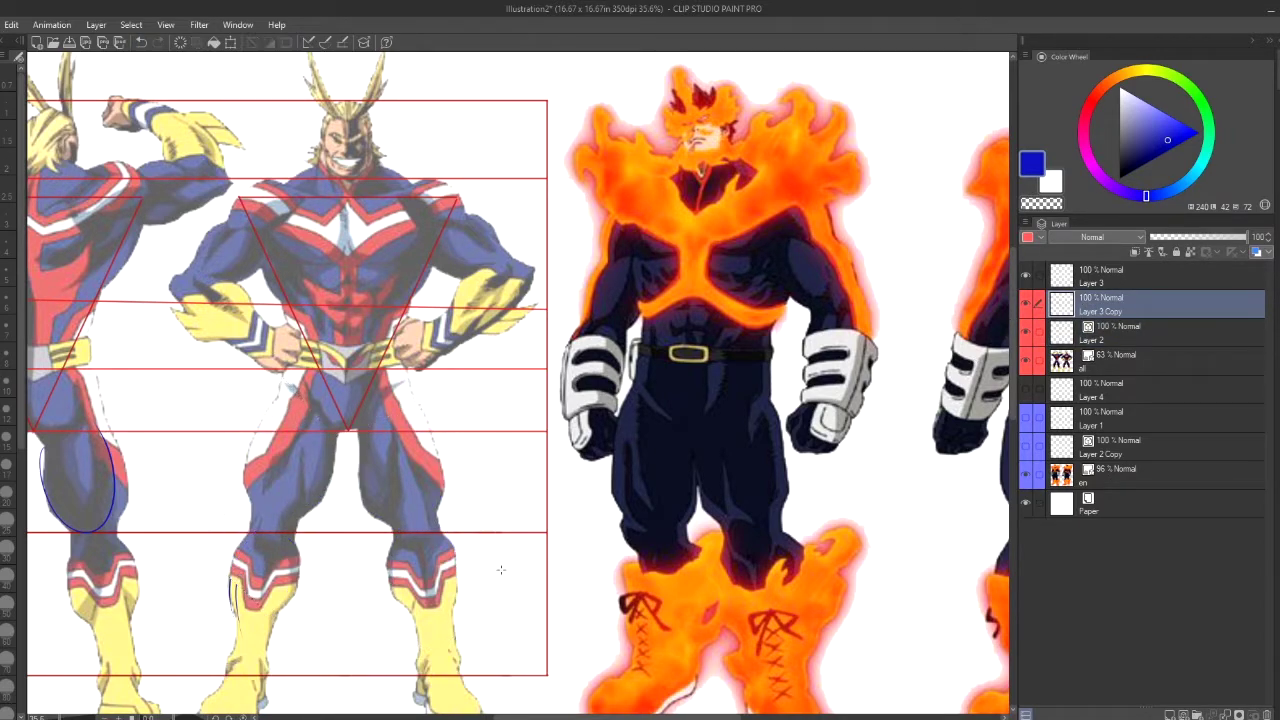
pyautogui.press('p')
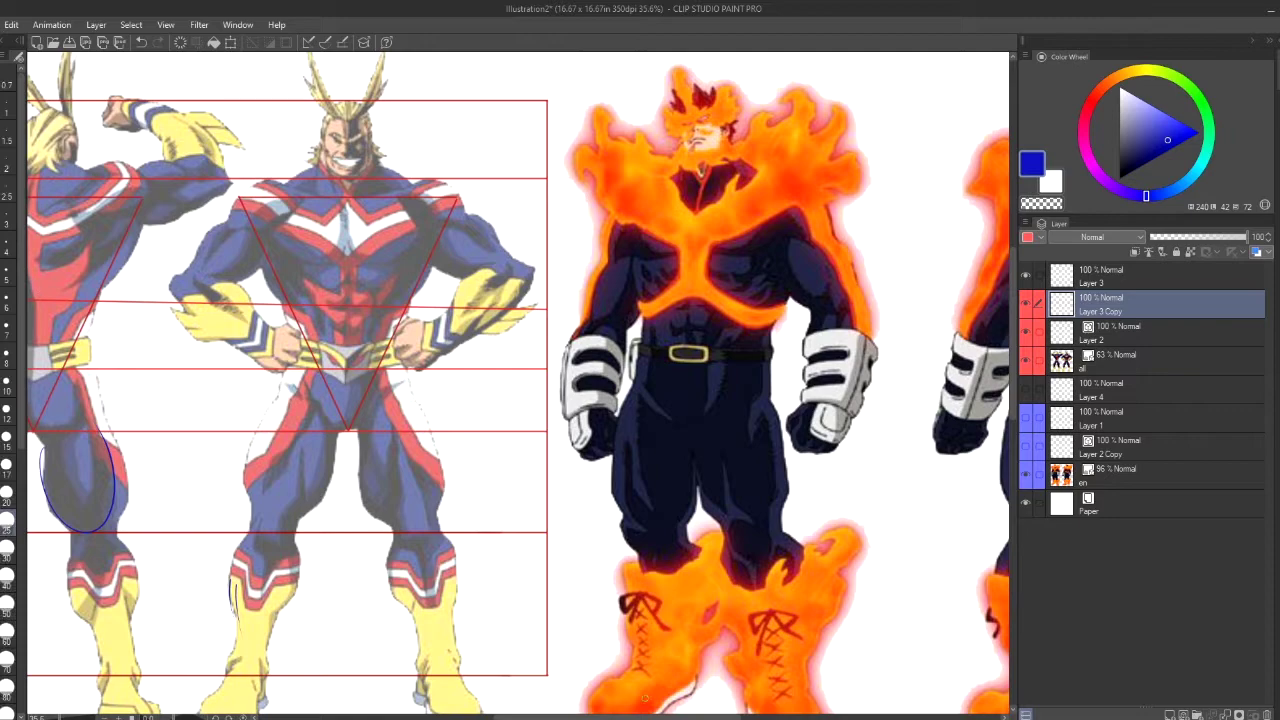
# Lower the opacity of the "all" layer to 29% and of Layer 2 to 28%
pyautogui.moveTo(657, 716)
pyautogui.mouseDown()
pyautogui.moveTo(569, 717)
pyautogui.moveTo(592, 717)
pyautogui.mouseUp()
pyautogui.moveTo(598, 716)
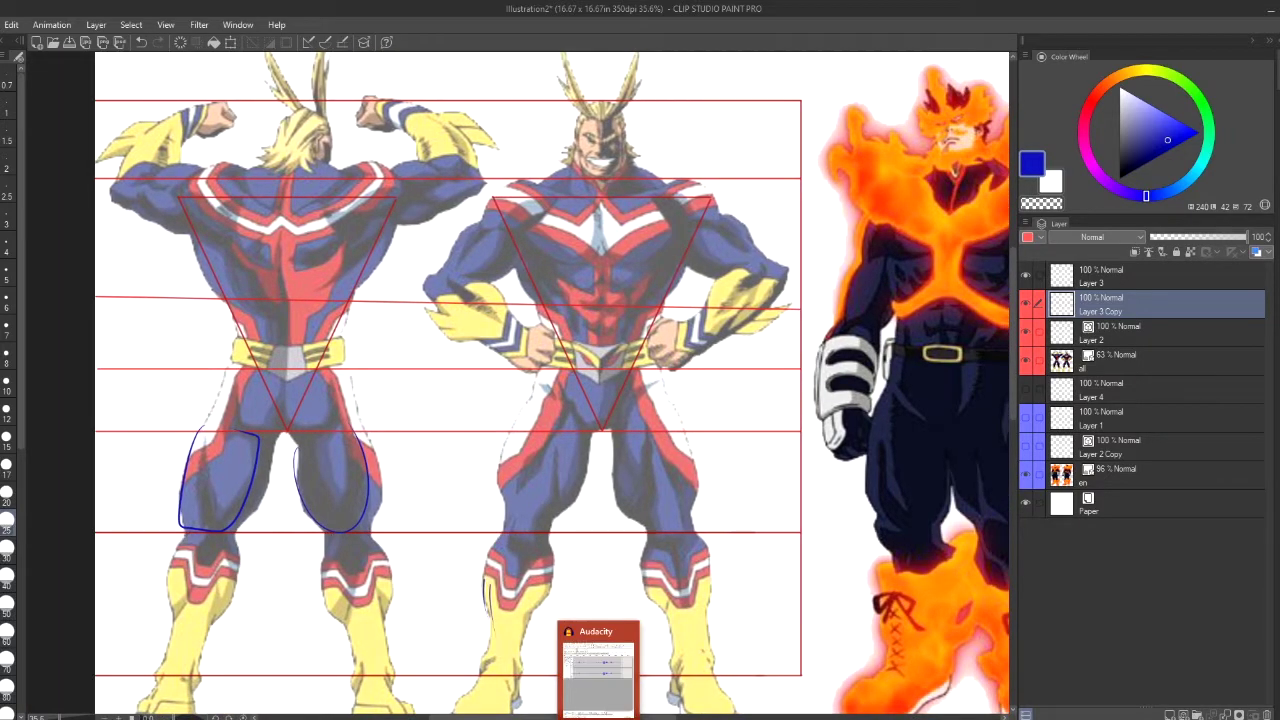
pyautogui.click(1079, 368)
pyautogui.click(1179, 238)
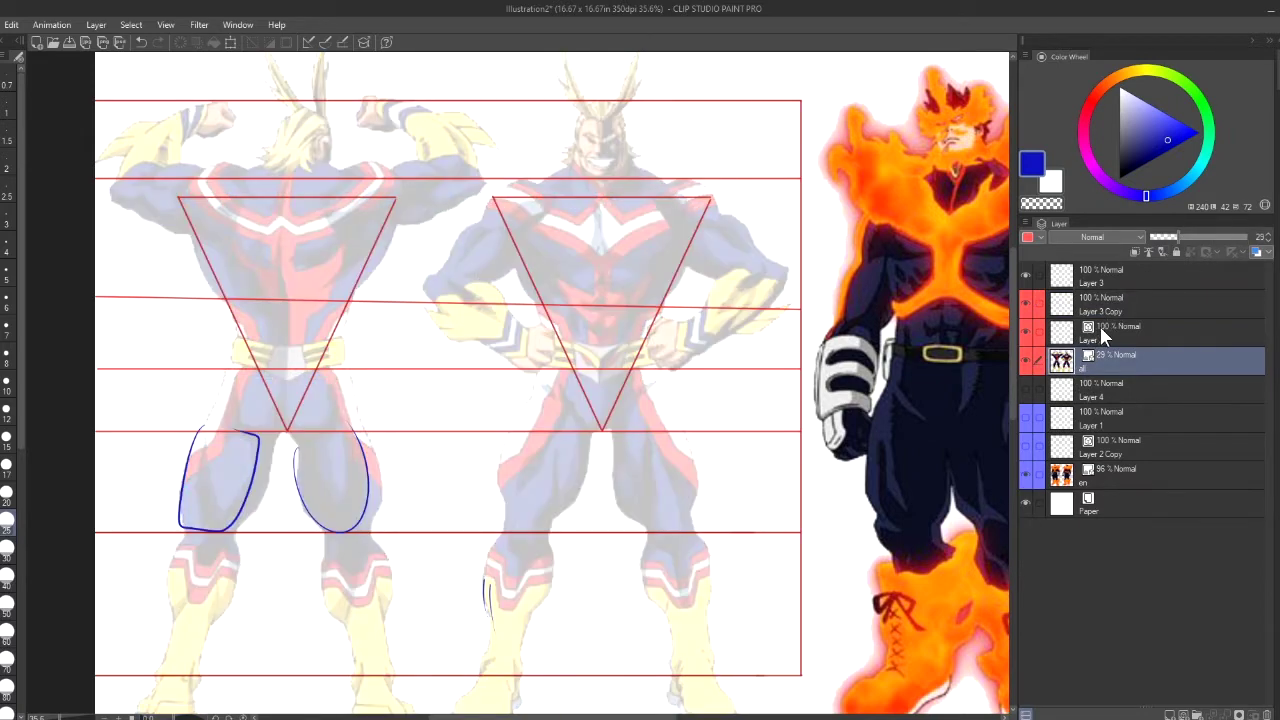
pyautogui.click(1102, 325)
pyautogui.click(1177, 236)
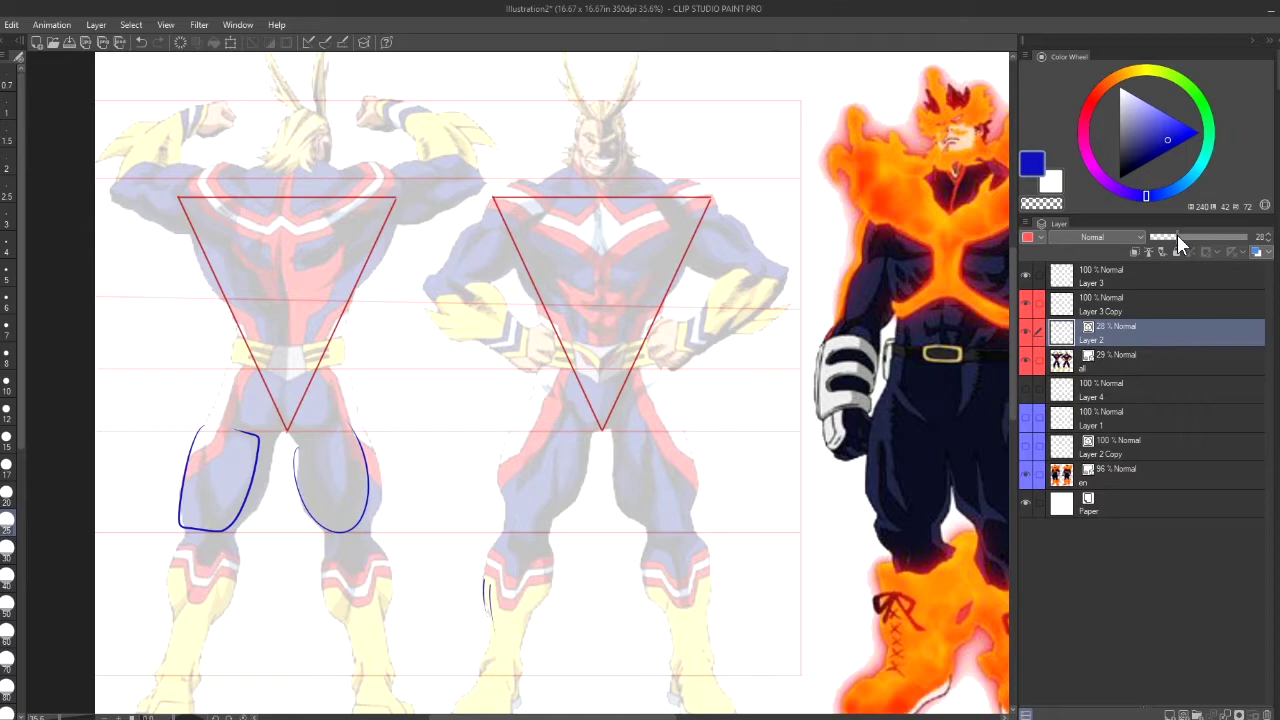
# Hide and show Layer 2 and Layer 3 Copy in turn to check which marks each one holds
pyautogui.click(1026, 327)
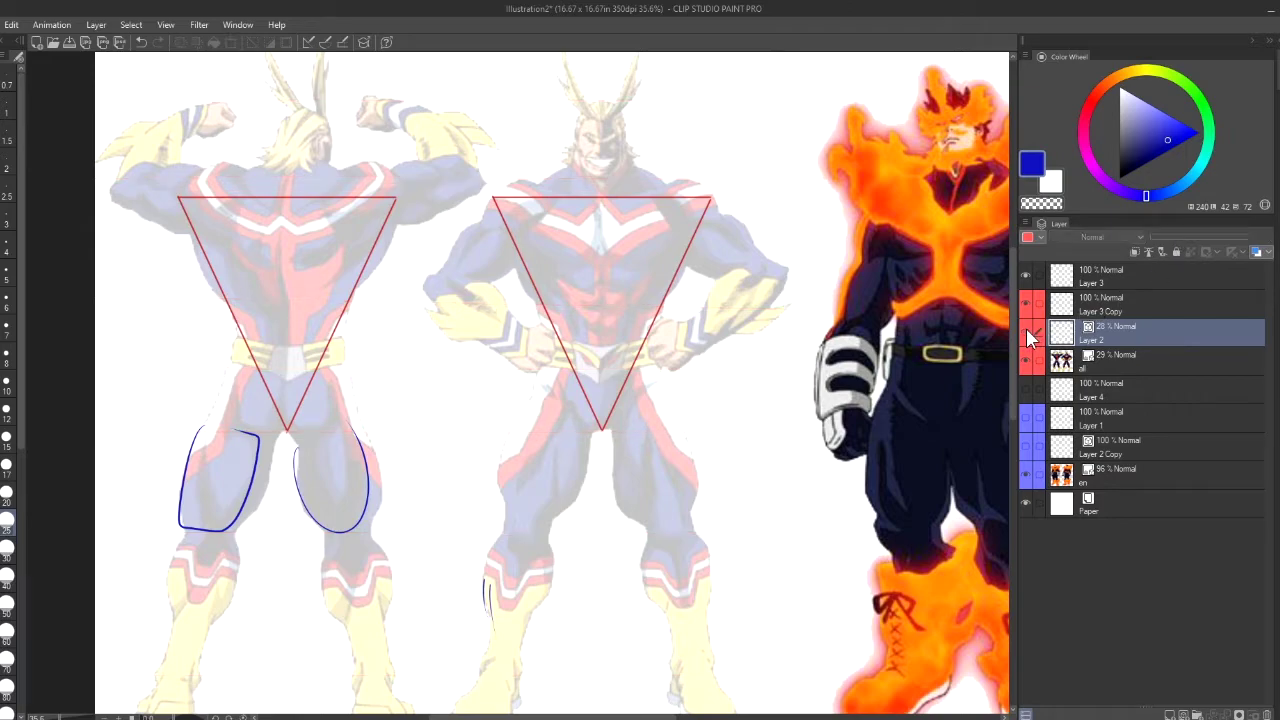
pyautogui.click(1026, 327)
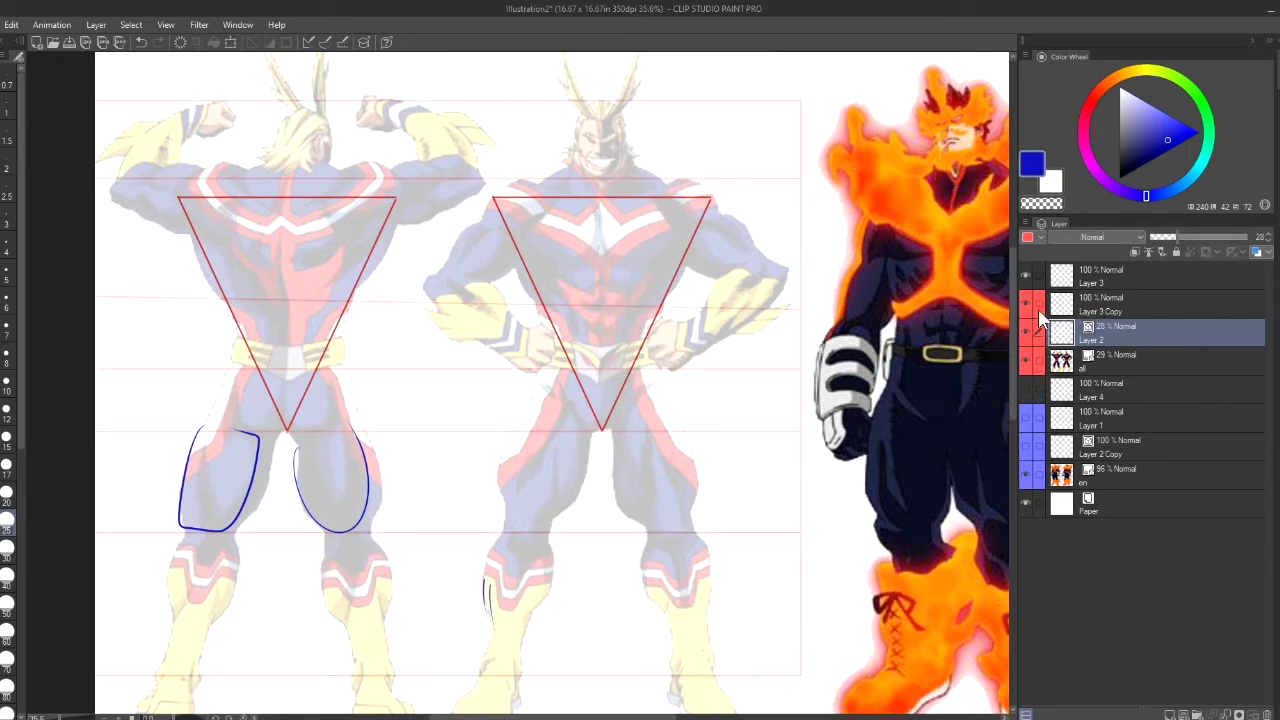
pyautogui.click(1027, 302)
pyautogui.click(1027, 302)
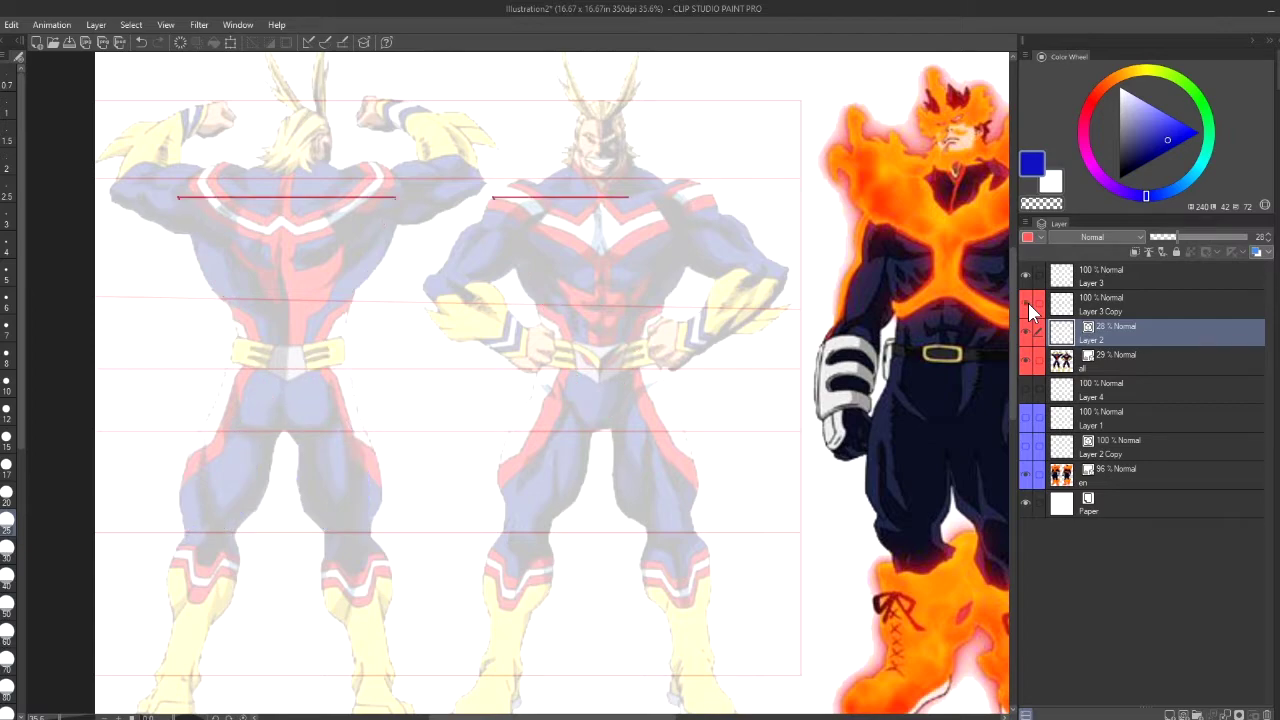
# On Layer 3 Copy, enclose the back-view figure's blue thigh outlines in a polygonal selection, delete them and deselect
pyautogui.click(1097, 307)
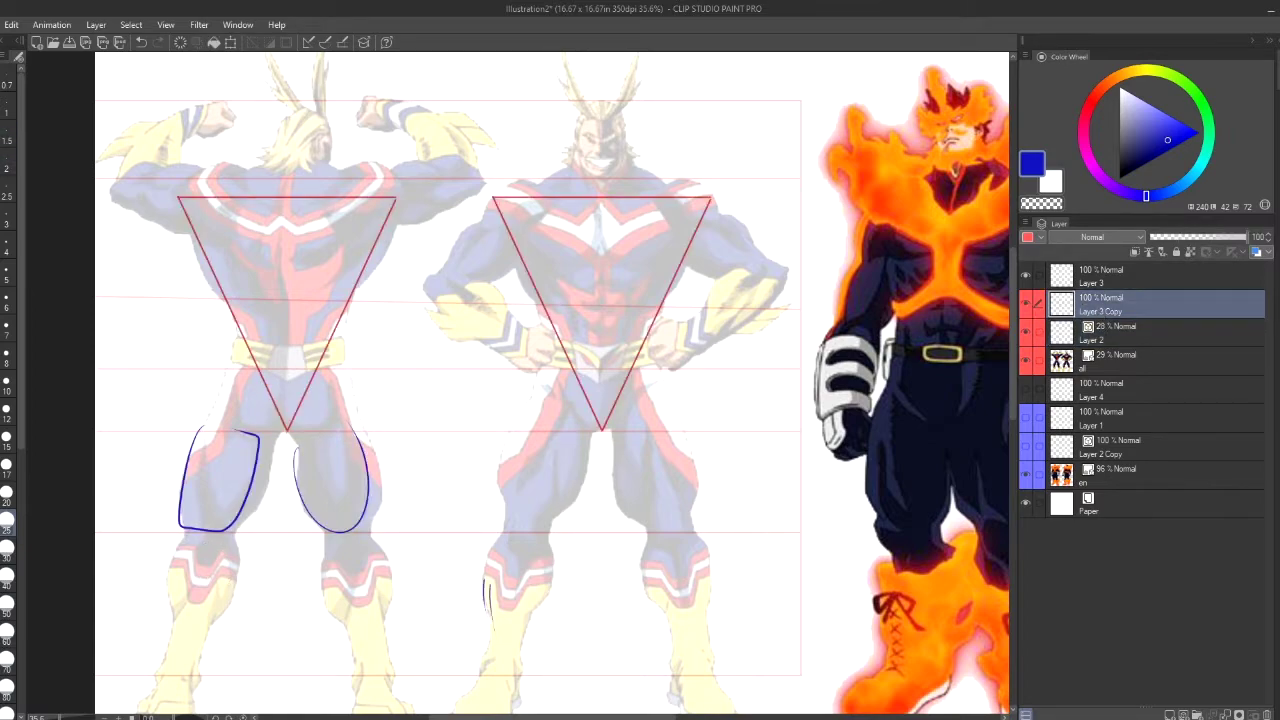
pyautogui.press('u')
pyautogui.click(155, 474)
pyautogui.click(201, 396)
pyautogui.click(276, 437)
pyautogui.click(306, 424)
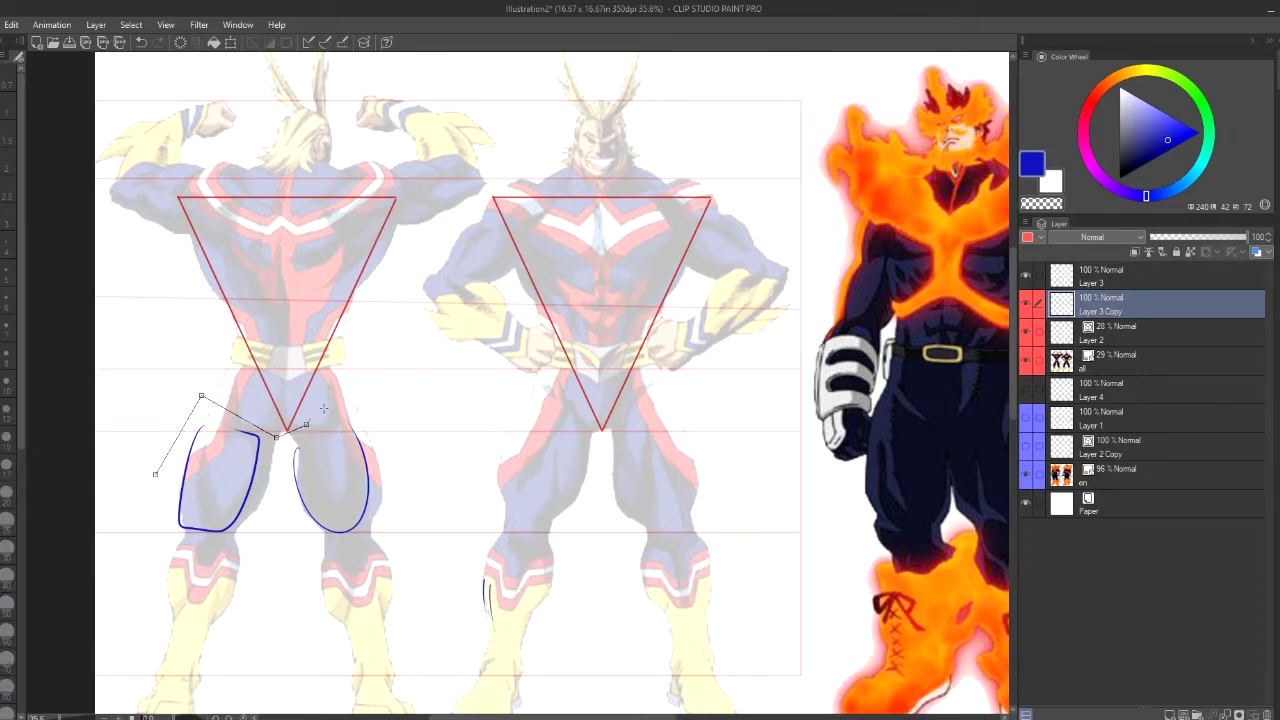
pyautogui.click(361, 389)
pyautogui.click(403, 508)
pyautogui.click(389, 578)
pyautogui.click(295, 608)
pyautogui.click(177, 560)
pyautogui.click(146, 508)
pyautogui.click(155, 474)
pyautogui.click(273, 634)
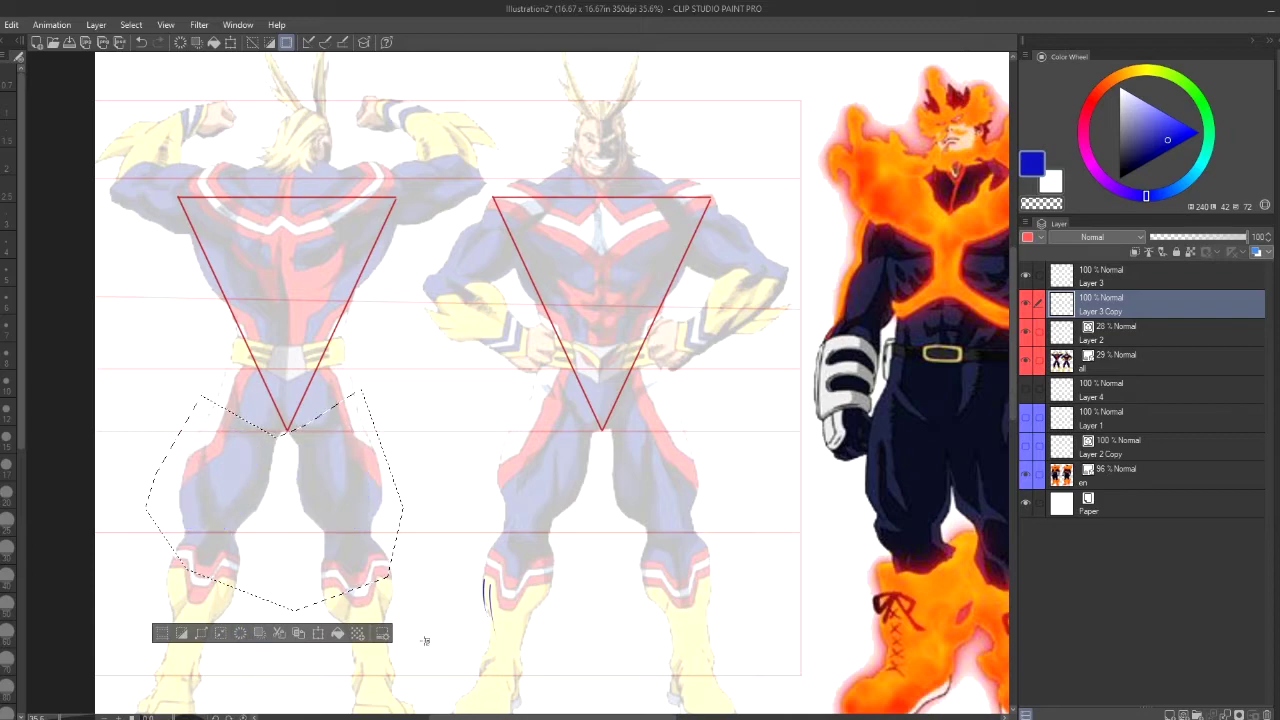
pyautogui.hotkey('ctrl', 'd')
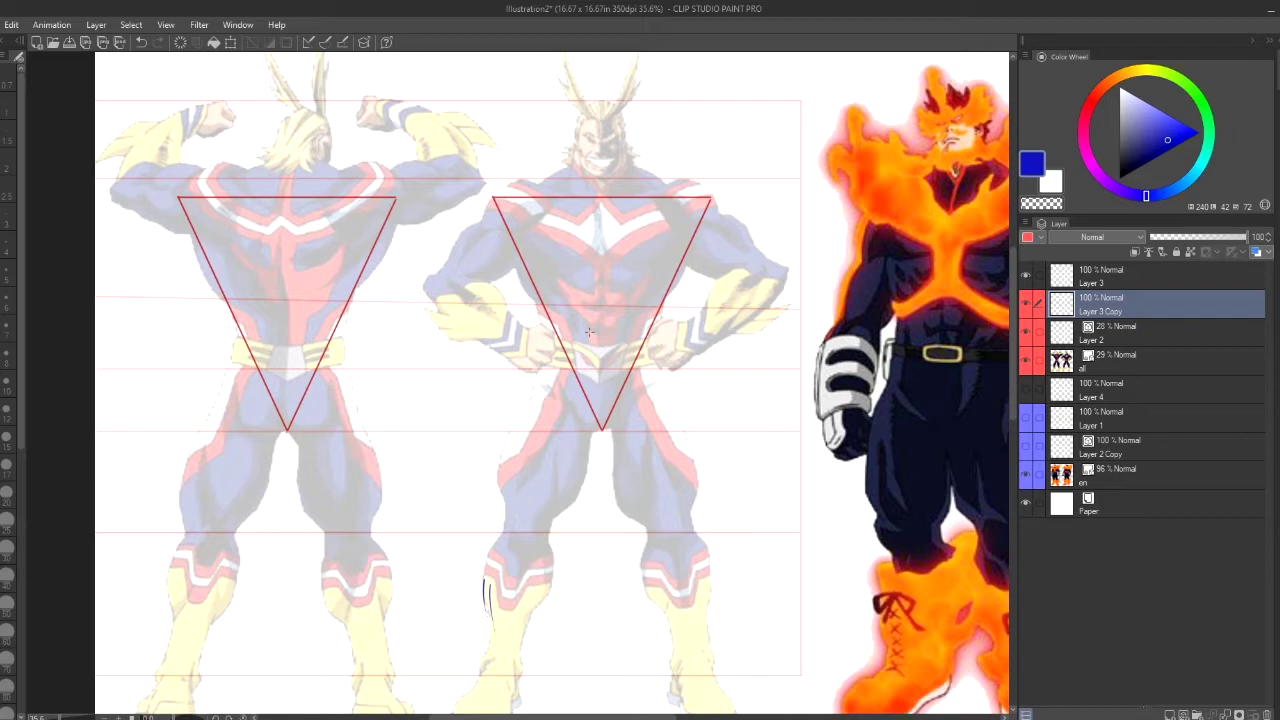
# Select the stray blue strokes beside the front-view figure's lower leg with a polygonal selection, delete them and deselect
pyautogui.click(483, 566)
pyautogui.click(459, 588)
pyautogui.click(483, 644)
pyautogui.click(522, 665)
pyautogui.click(559, 633)
pyautogui.click(534, 594)
pyautogui.click(484, 566)
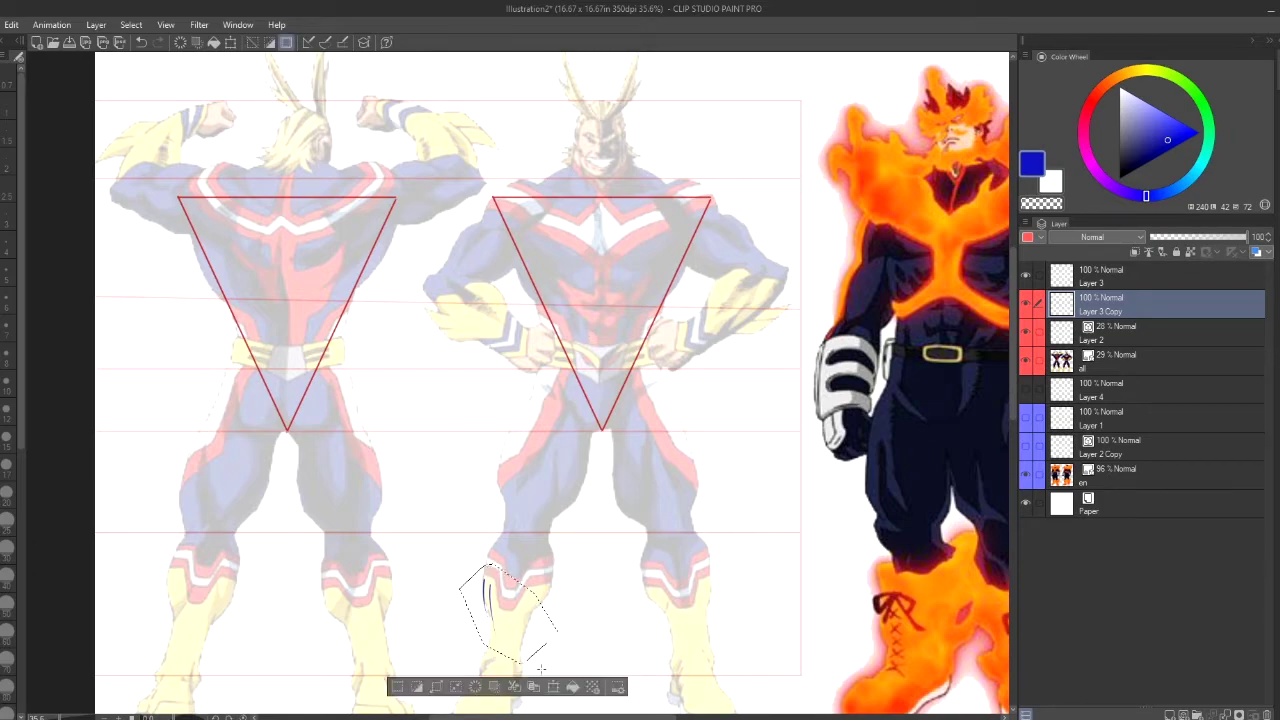
pyautogui.hotkey('ctrl', 'd')
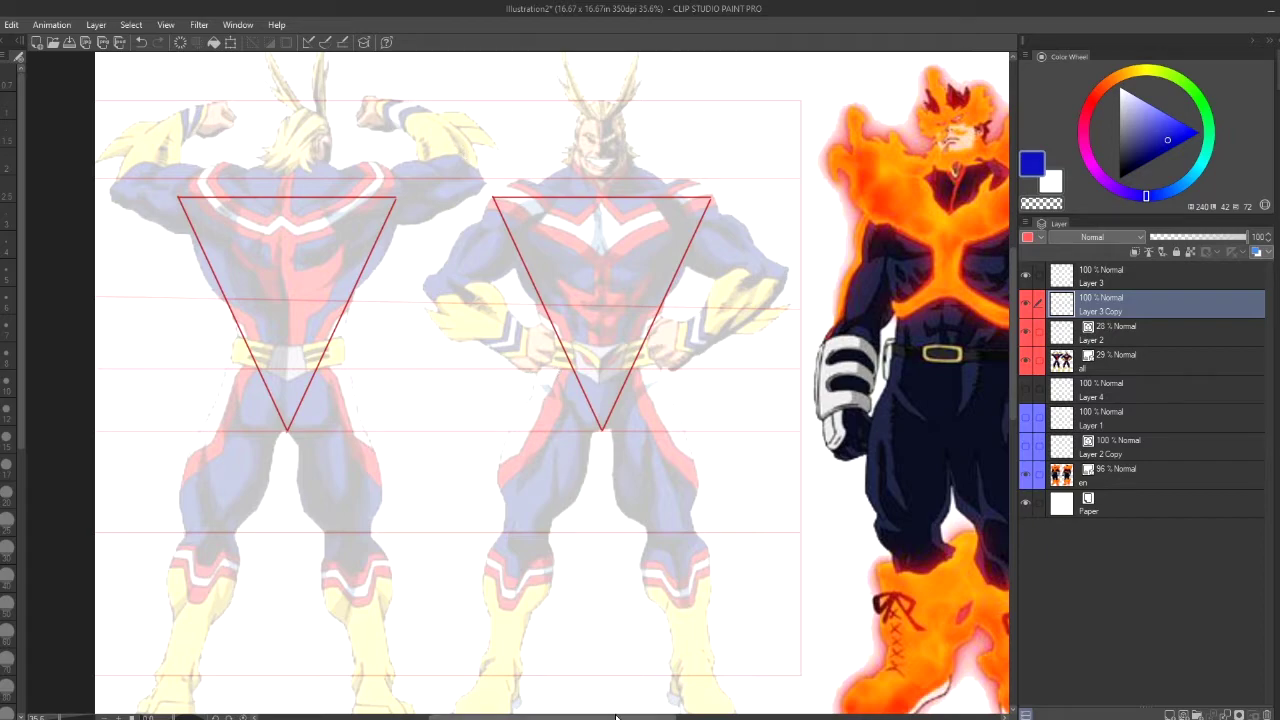
# Make Layer 3 the active layer for new annotations
pyautogui.moveTo(616, 716)
pyautogui.mouseDown()
pyautogui.moveTo(700, 716)
pyautogui.moveTo(558, 710)
pyautogui.moveTo(600, 710)
pyautogui.mouseUp()
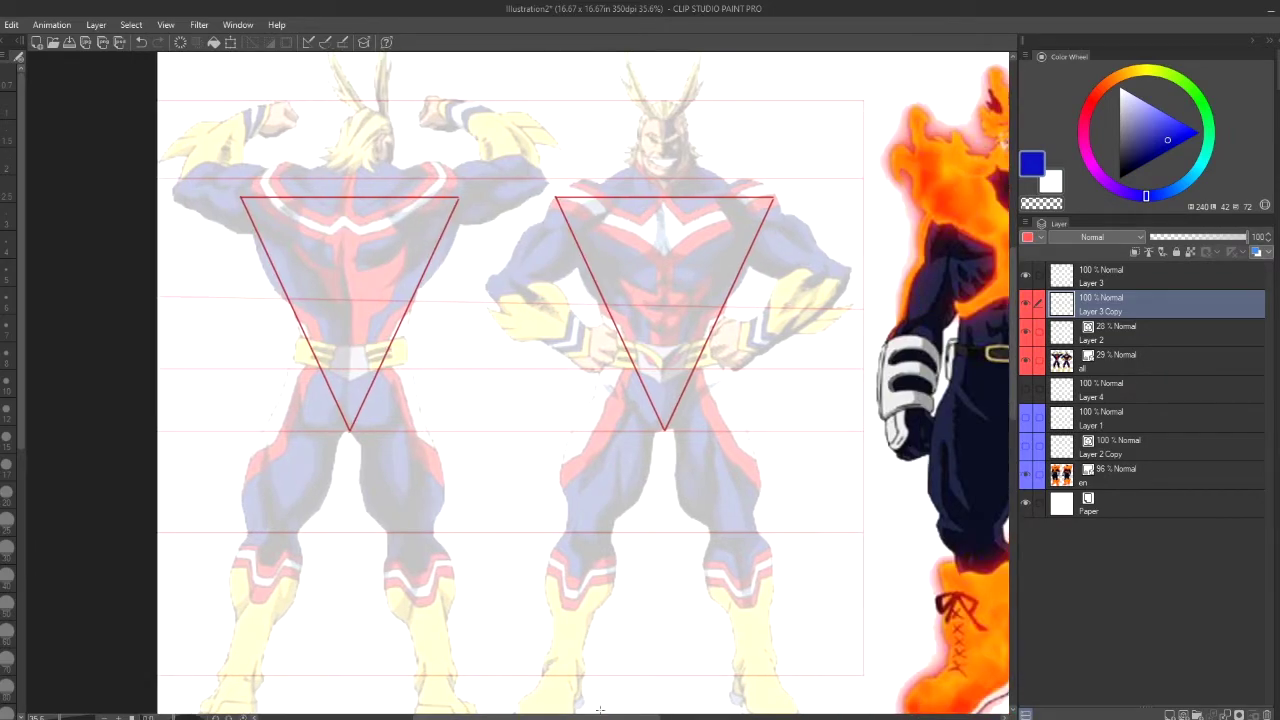
pyautogui.click(1096, 278)
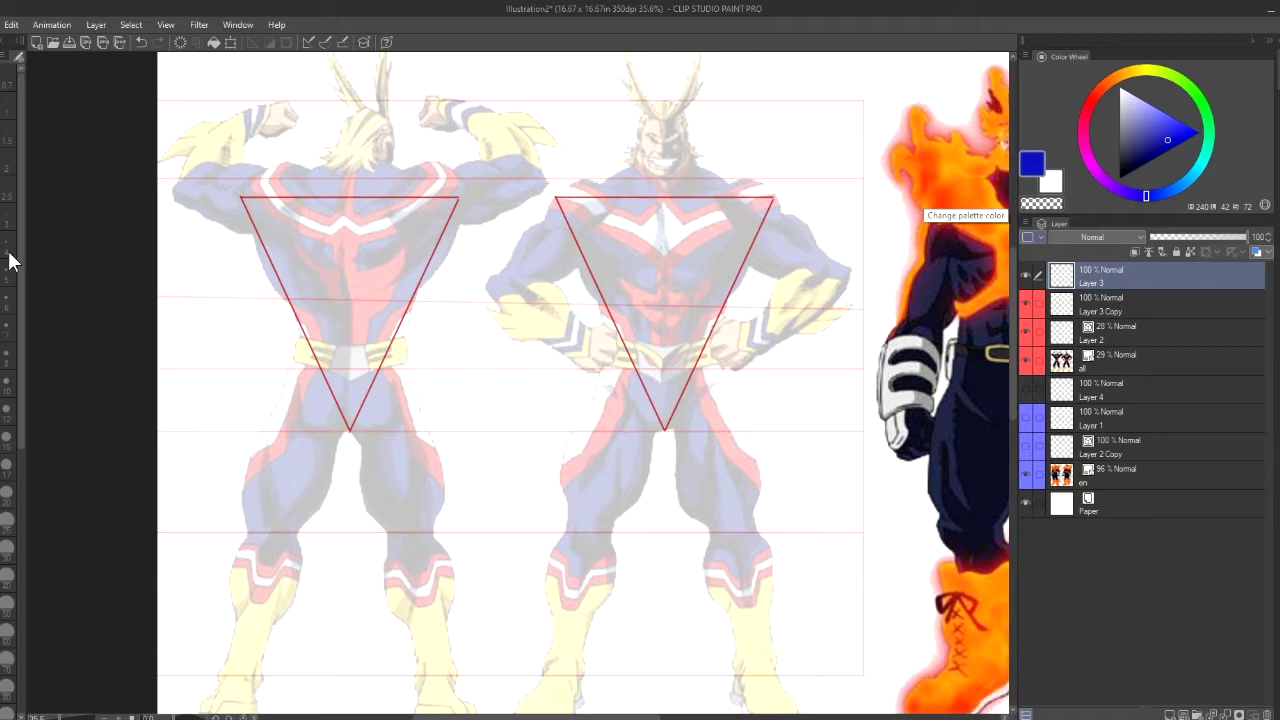
pyautogui.moveTo(610, 716); pyautogui.dragTo(645, 717)
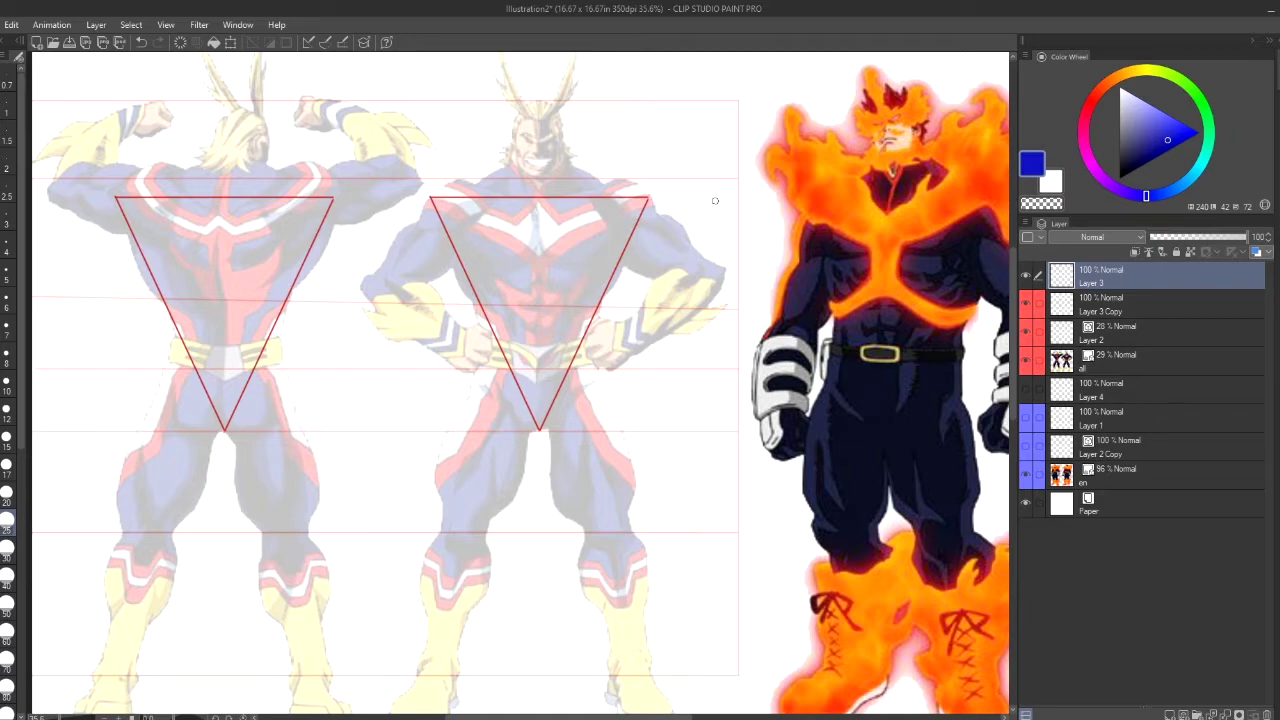
# Try a double-headed blue arrow between the faded front-view figure's shoulder and the flaming hero, and undo it
pyautogui.moveTo(684, 195)
pyautogui.mouseDown()
pyautogui.moveTo(776, 201)
pyautogui.moveTo(770, 211)
pyautogui.mouseUp()
pyautogui.moveTo(686, 180); pyautogui.dragTo(700, 208)
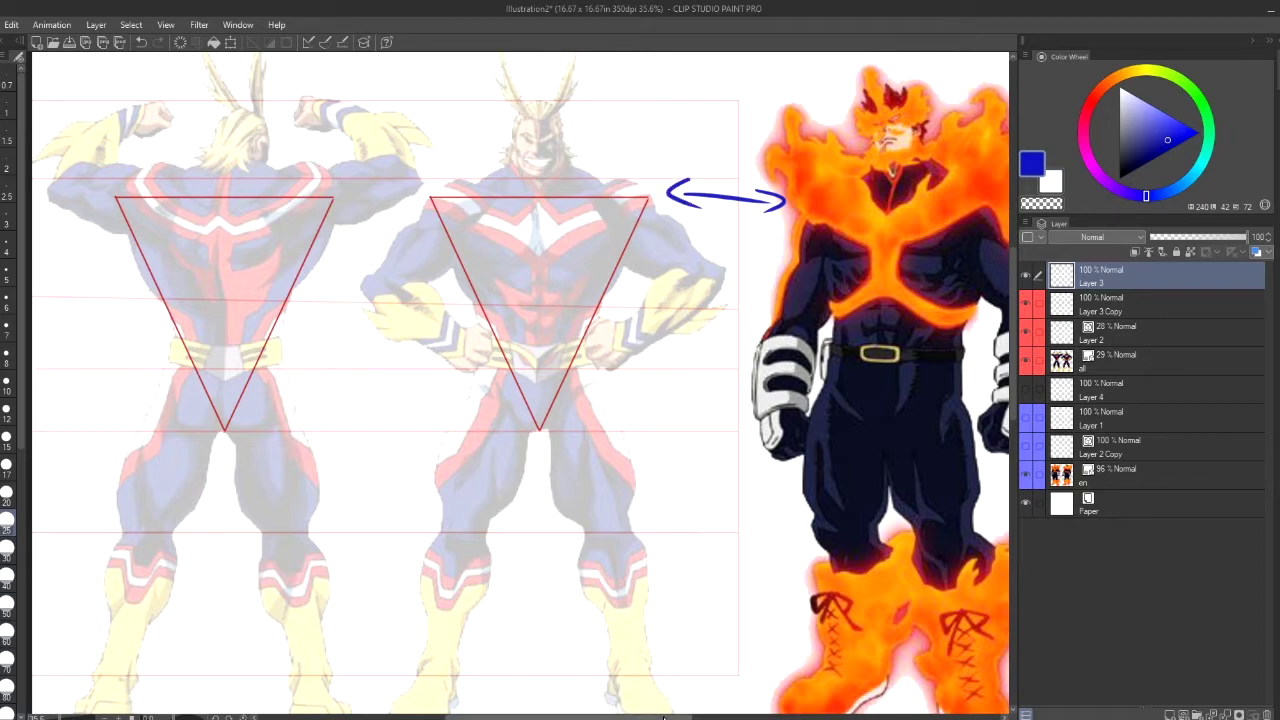
pyautogui.hscroll(1, 626, 640)
pyautogui.click(141, 42)
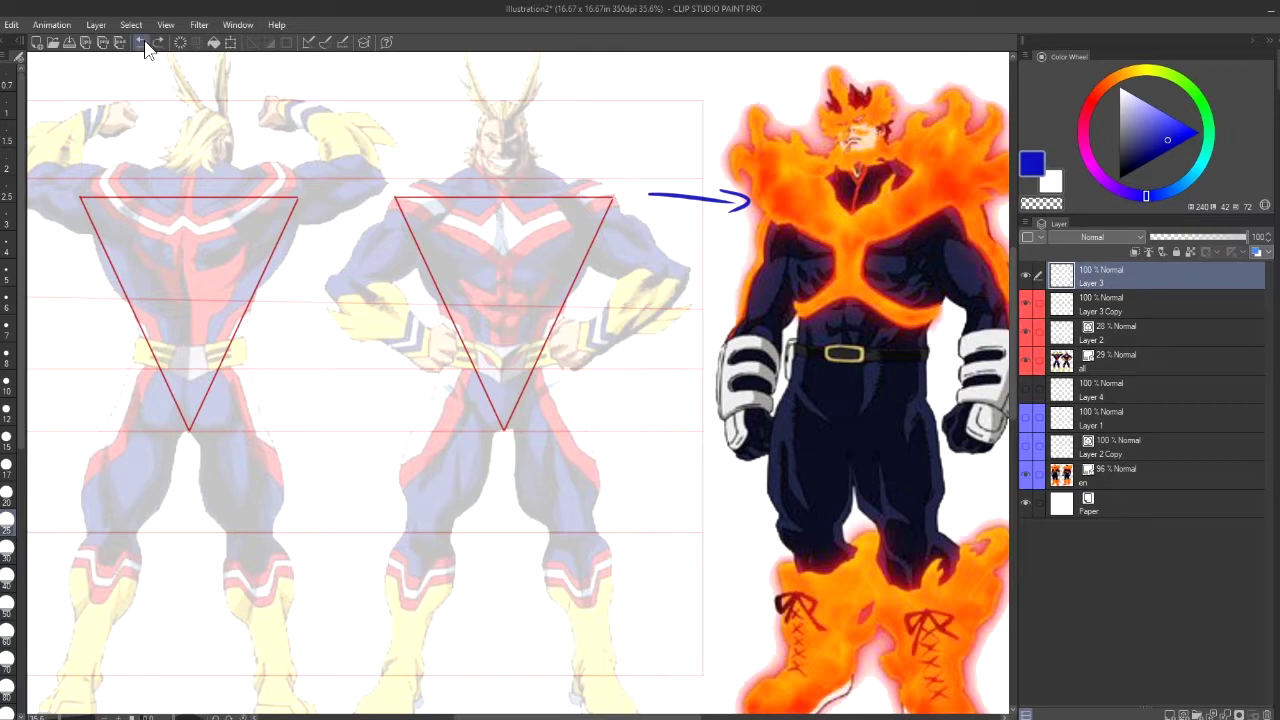
pyautogui.click(141, 42)
# Write S, M and B in blue beside the faded front-view figure's shoulder, arm and forearm, and circle each letter
pyautogui.moveTo(648, 180)
pyautogui.mouseDown()
pyautogui.moveTo(622, 194)
pyautogui.moveTo(691, 229)
pyautogui.mouseUp()
pyautogui.moveTo(672, 341); pyautogui.dragTo(690, 356)
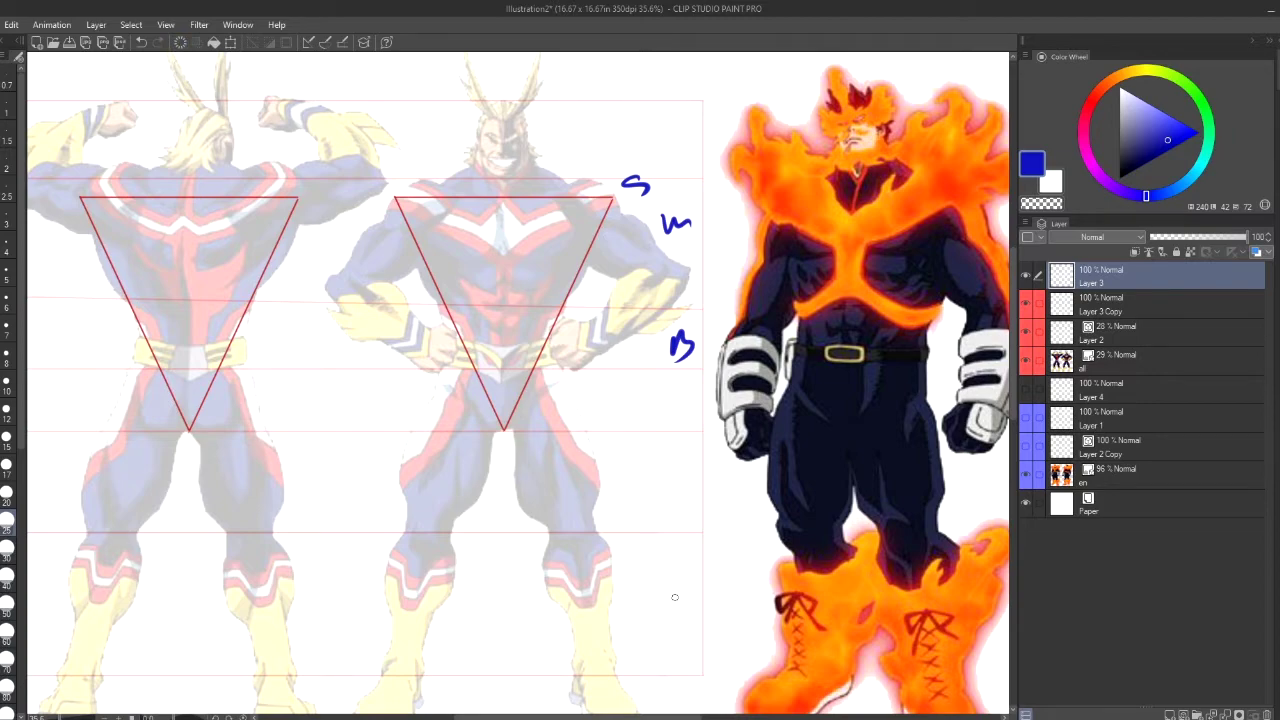
pyautogui.moveTo(652, 163)
pyautogui.mouseDown()
pyautogui.moveTo(662, 196)
pyautogui.moveTo(695, 201)
pyautogui.moveTo(684, 250)
pyautogui.moveTo(712, 212)
pyautogui.mouseUp()
pyautogui.moveTo(712, 340)
pyautogui.mouseDown()
pyautogui.moveTo(704, 322)
pyautogui.moveTo(720, 334)
pyautogui.mouseUp()
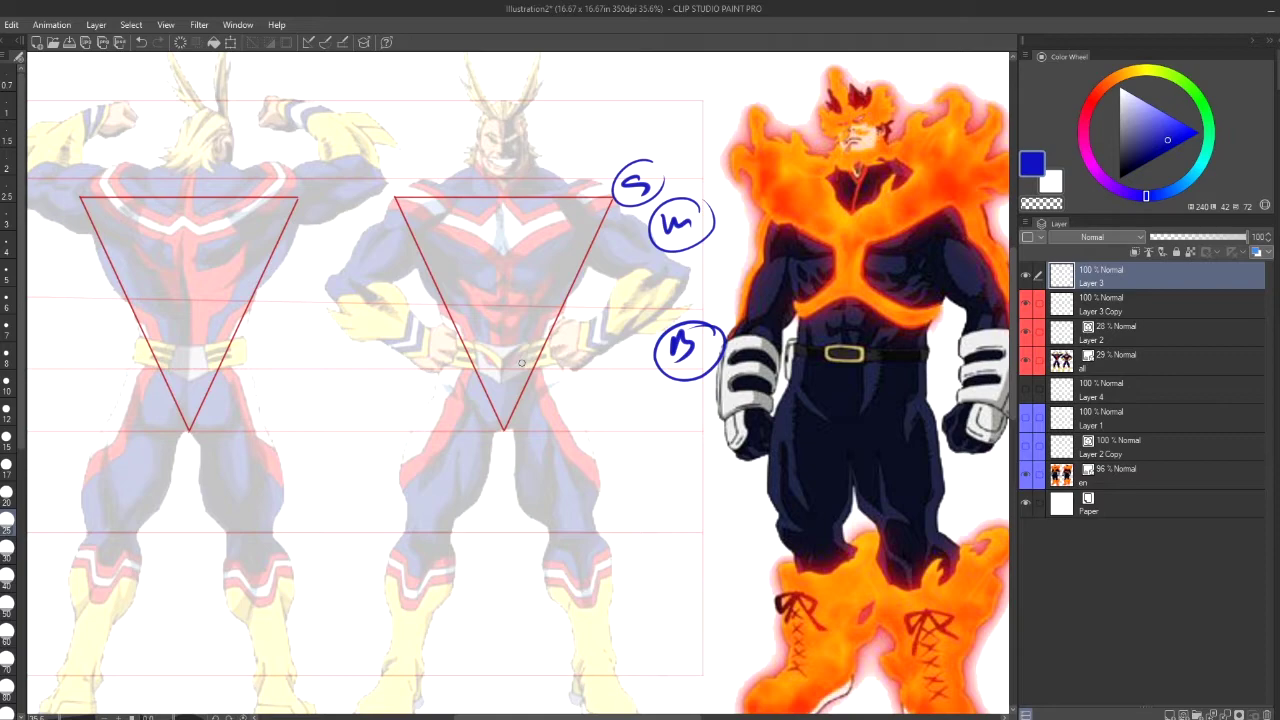
# Undo the circled S, M and B letters beside the front-view figure
pyautogui.click(141, 43)
pyautogui.click(141, 43)
pyautogui.click(141, 43)
pyautogui.click(141, 43)
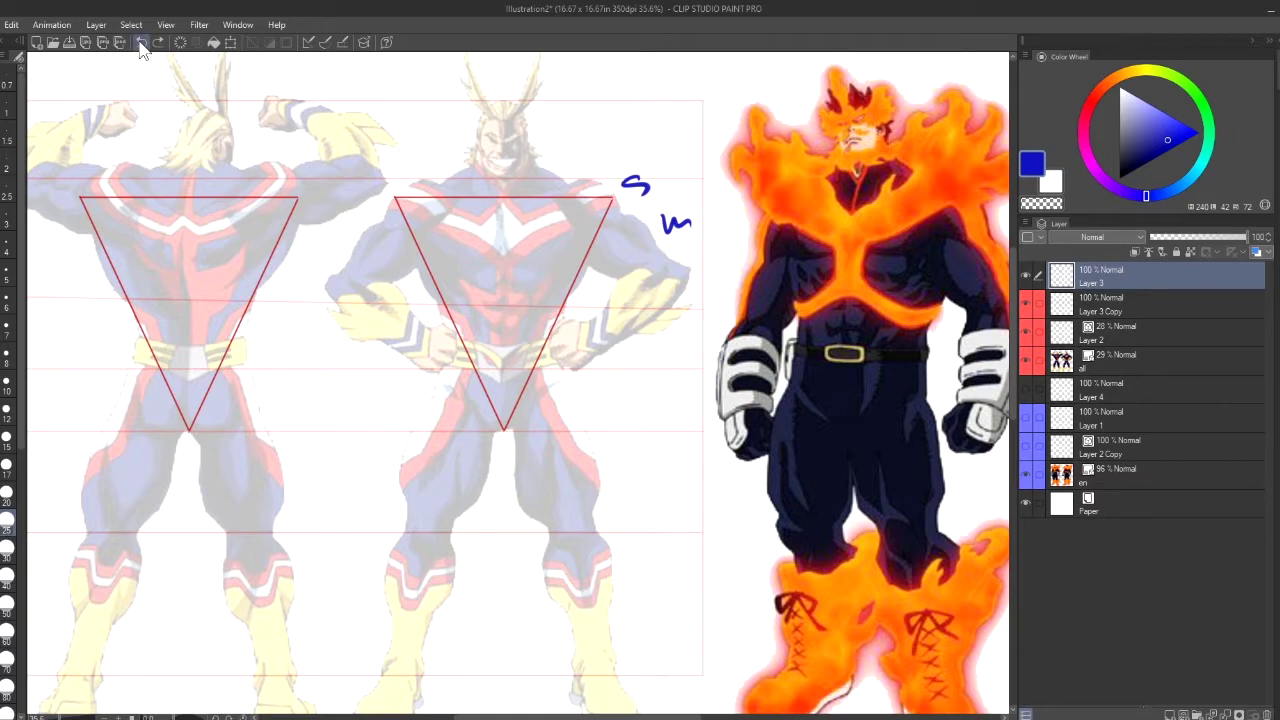
pyautogui.click(141, 43)
pyautogui.click(141, 43)
# Try horizontal blue lines from the faded front-view figure to the flaming hero at shoulder and waist height, and undo them
pyautogui.moveTo(686, 716); pyautogui.dragTo(673, 716)
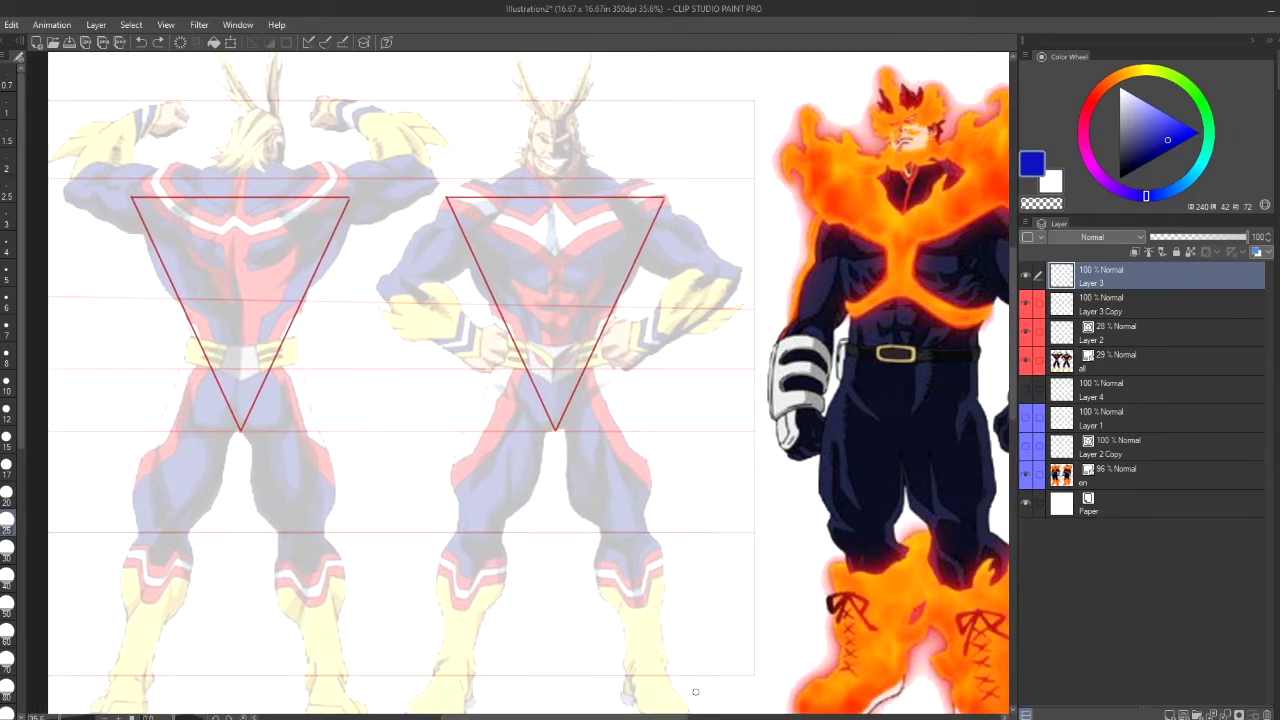
pyautogui.moveTo(614, 181); pyautogui.dragTo(957, 198)
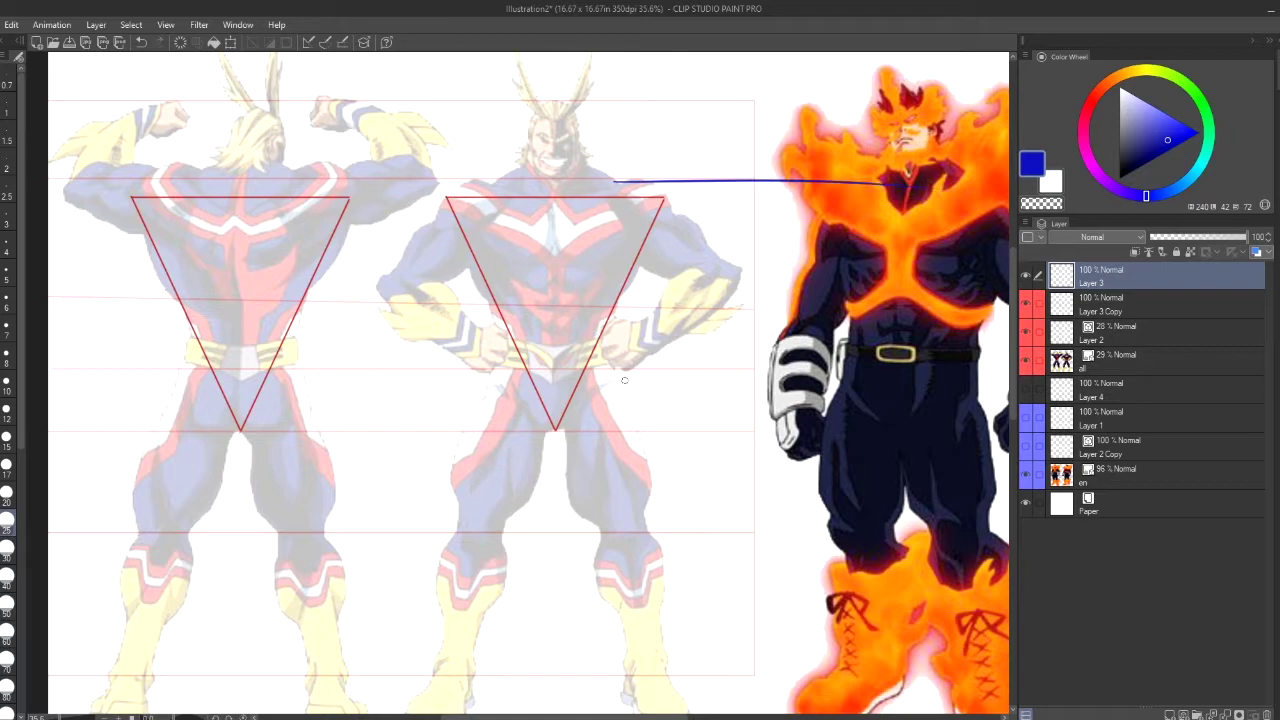
pyautogui.moveTo(614, 366); pyautogui.dragTo(842, 378)
pyautogui.click(141, 43)
pyautogui.click(141, 43)
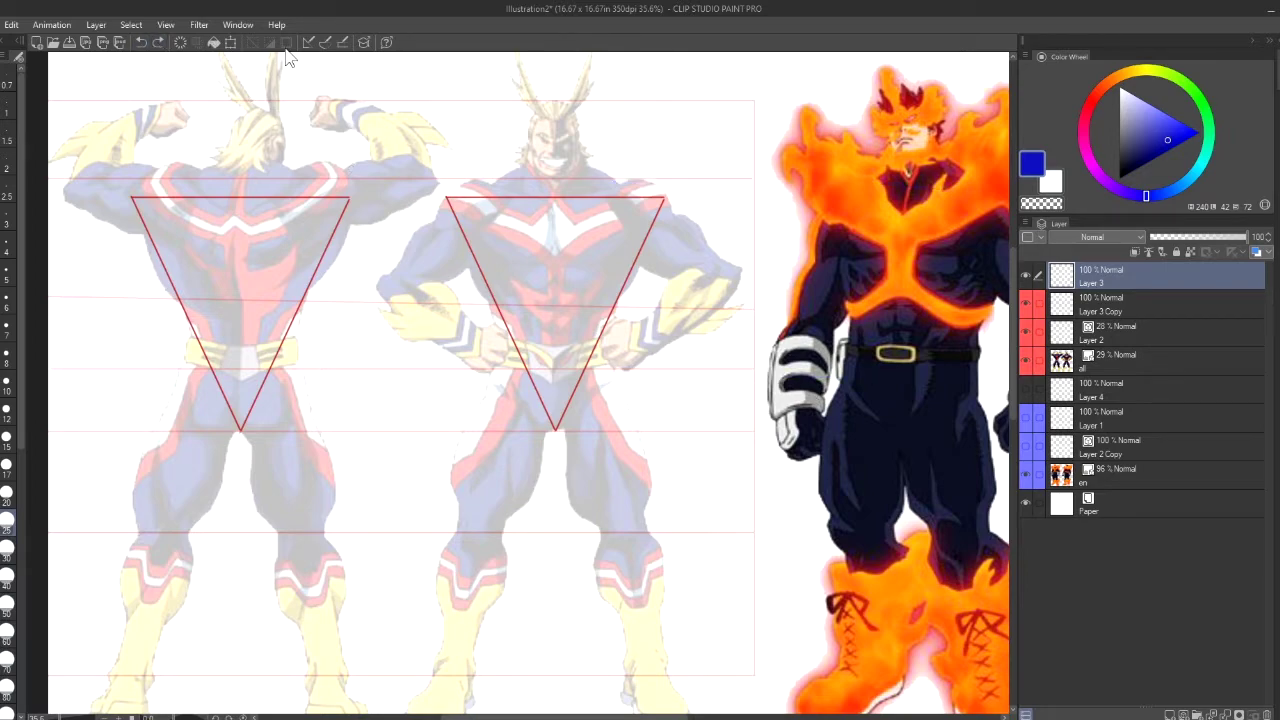
# Write blue letters S and M by the front-view figure's shoulder and upper arm, and replace the B by its forearm with an M
pyautogui.moveTo(691, 188)
pyautogui.mouseDown()
pyautogui.moveTo(677, 197)
pyautogui.moveTo(716, 226)
pyautogui.moveTo(737, 216)
pyautogui.mouseUp()
pyautogui.hotkey('ctrl', 'z')
pyautogui.moveTo(705, 331); pyautogui.dragTo(706, 357)
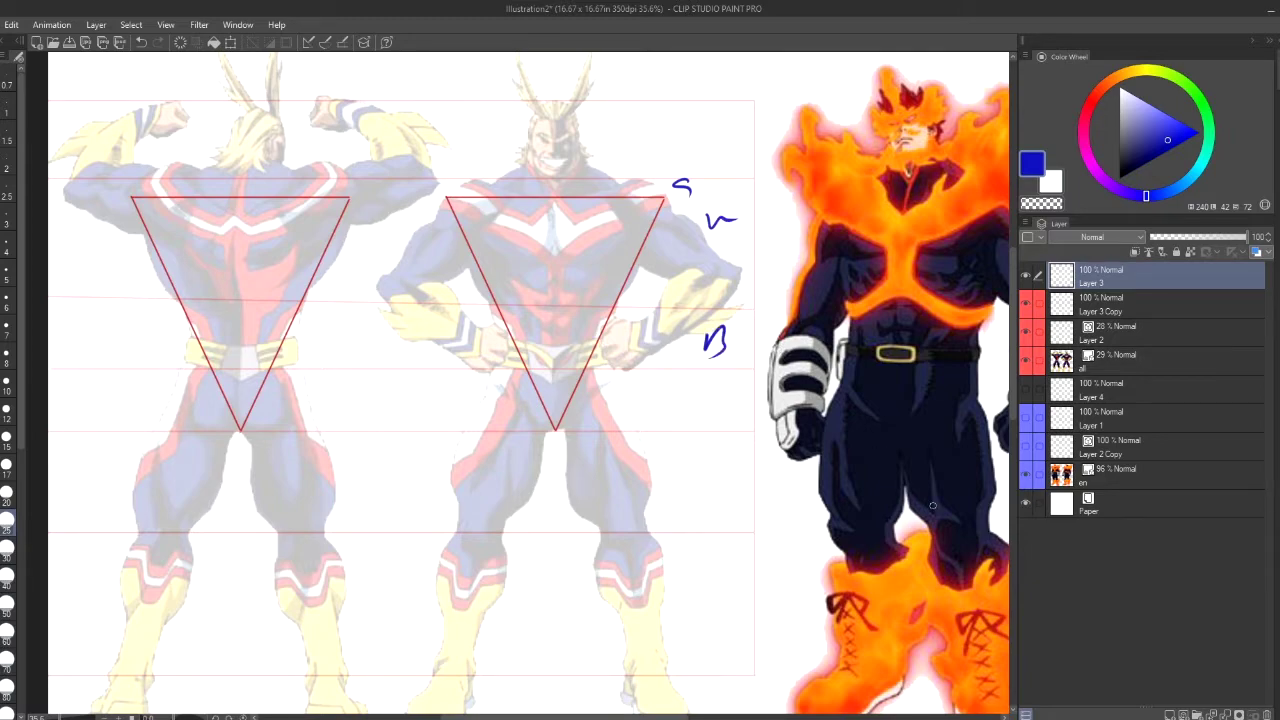
pyautogui.hotkey('ctrl', 'z')
pyautogui.moveTo(698, 350); pyautogui.dragTo(737, 342)
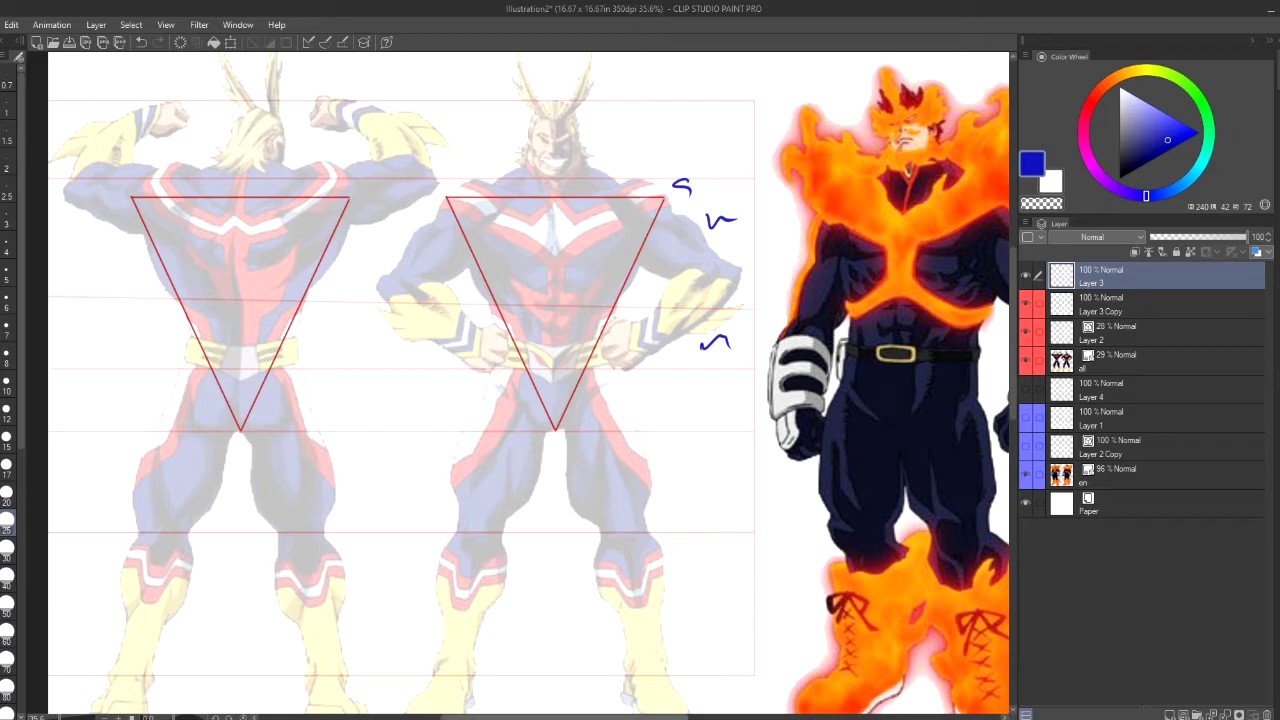
# Draw an oval around the faded front-view figure's pelvis and a larger circle around its torso
pyautogui.moveTo(654, 717); pyautogui.dragTo(712, 717)
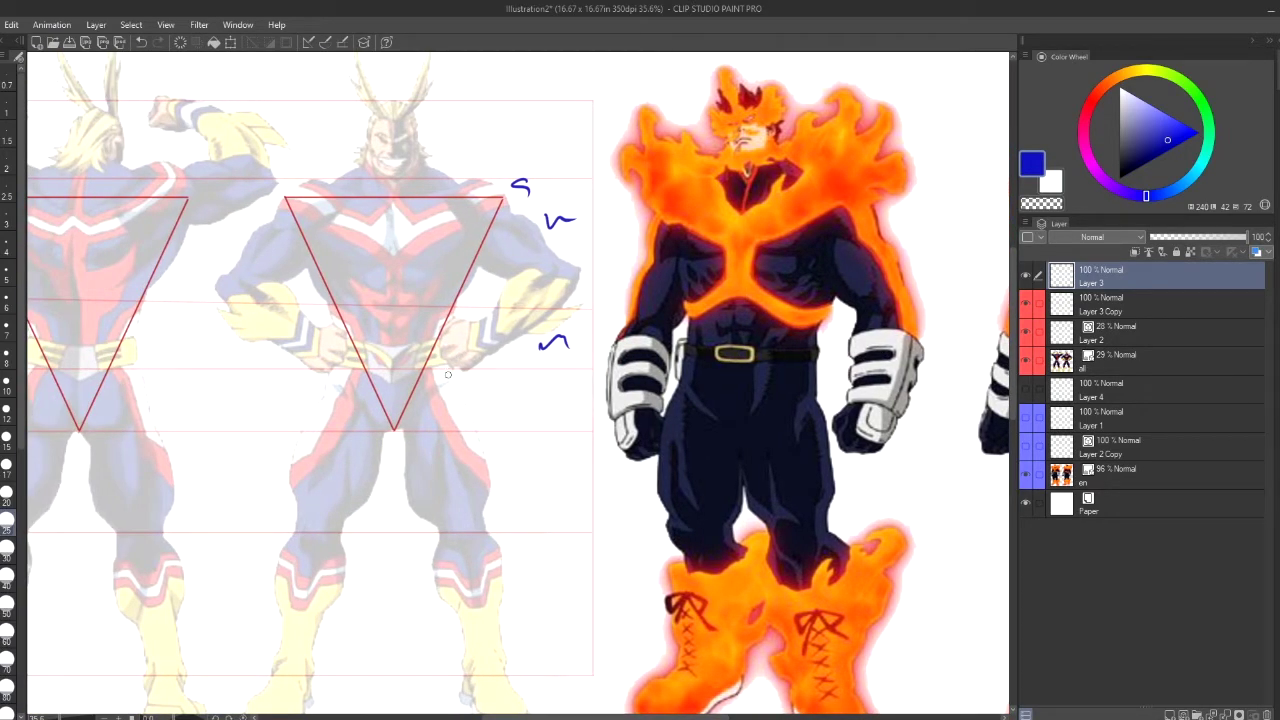
pyautogui.moveTo(470, 367)
pyautogui.mouseDown()
pyautogui.moveTo(319, 404)
pyautogui.moveTo(458, 372)
pyautogui.mouseUp()
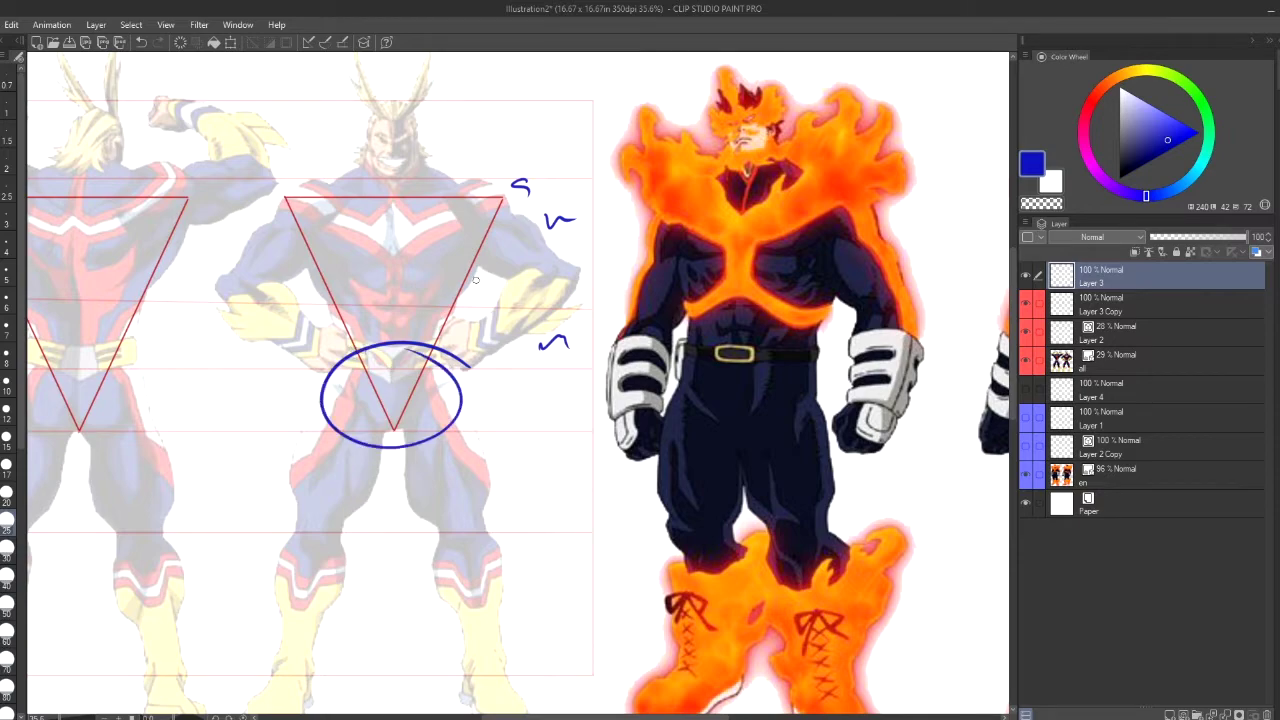
pyautogui.moveTo(489, 293)
pyautogui.mouseDown()
pyautogui.moveTo(343, 224)
pyautogui.moveTo(305, 323)
pyautogui.moveTo(421, 376)
pyautogui.moveTo(449, 240)
pyautogui.mouseUp()
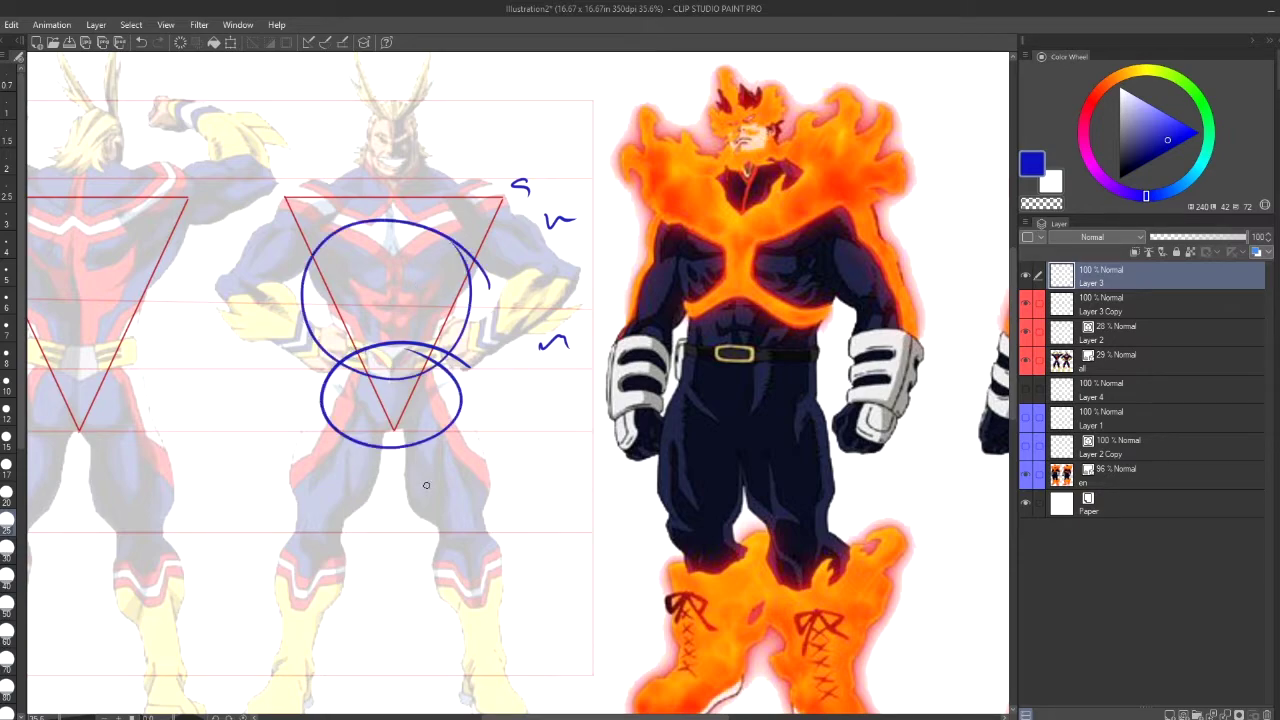
# Mark the front-view figure's abdomen centre, waist sides, chest and thighs with blue lines, small arrows and curves
pyautogui.moveTo(393, 292); pyautogui.dragTo(393, 342)
pyautogui.moveTo(292, 285)
pyautogui.mouseDown()
pyautogui.moveTo(308, 283)
pyautogui.moveTo(322, 324)
pyautogui.mouseUp()
pyautogui.moveTo(308, 222); pyautogui.dragTo(482, 231)
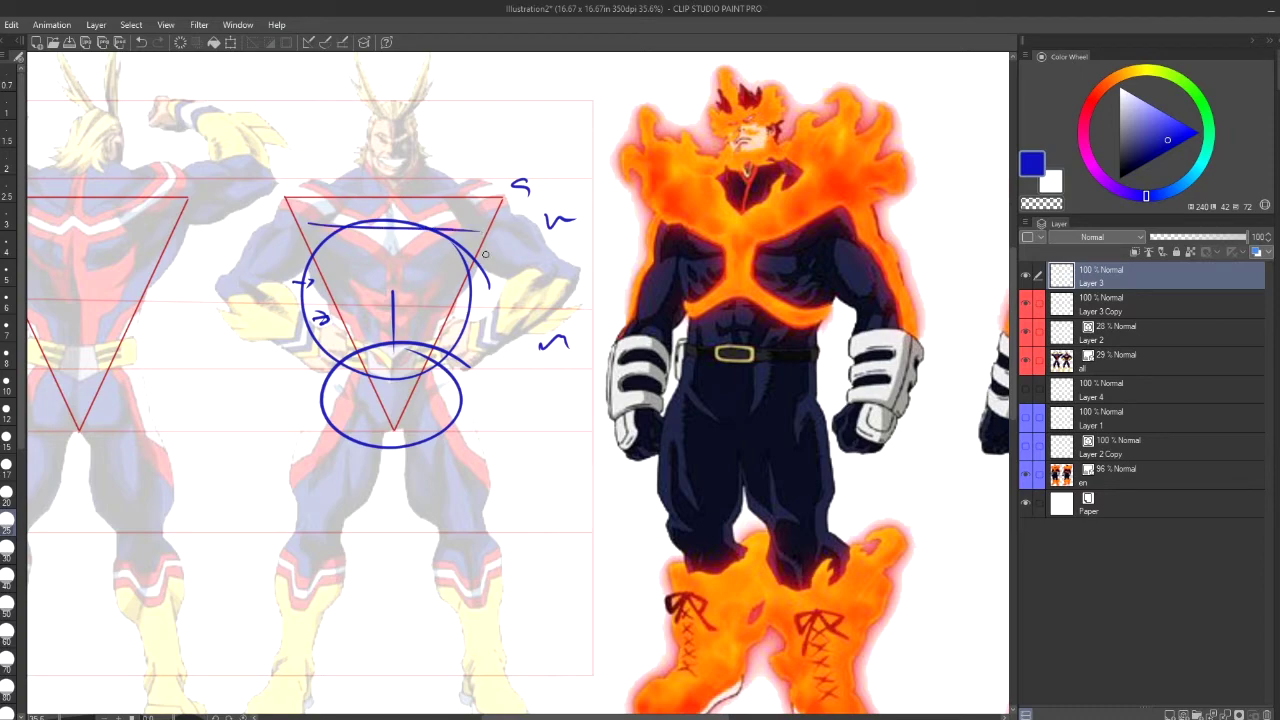
pyautogui.moveTo(293, 473)
pyautogui.mouseDown()
pyautogui.moveTo(437, 508)
pyautogui.moveTo(487, 465)
pyautogui.mouseUp()
# Try circling the flaming hero's gauntlet and the faded front-view figure's forearm, and undo the last two strokes
pyautogui.moveTo(605, 716); pyautogui.dragTo(638, 716)
pyautogui.moveTo(754, 716); pyautogui.dragTo(720, 716)
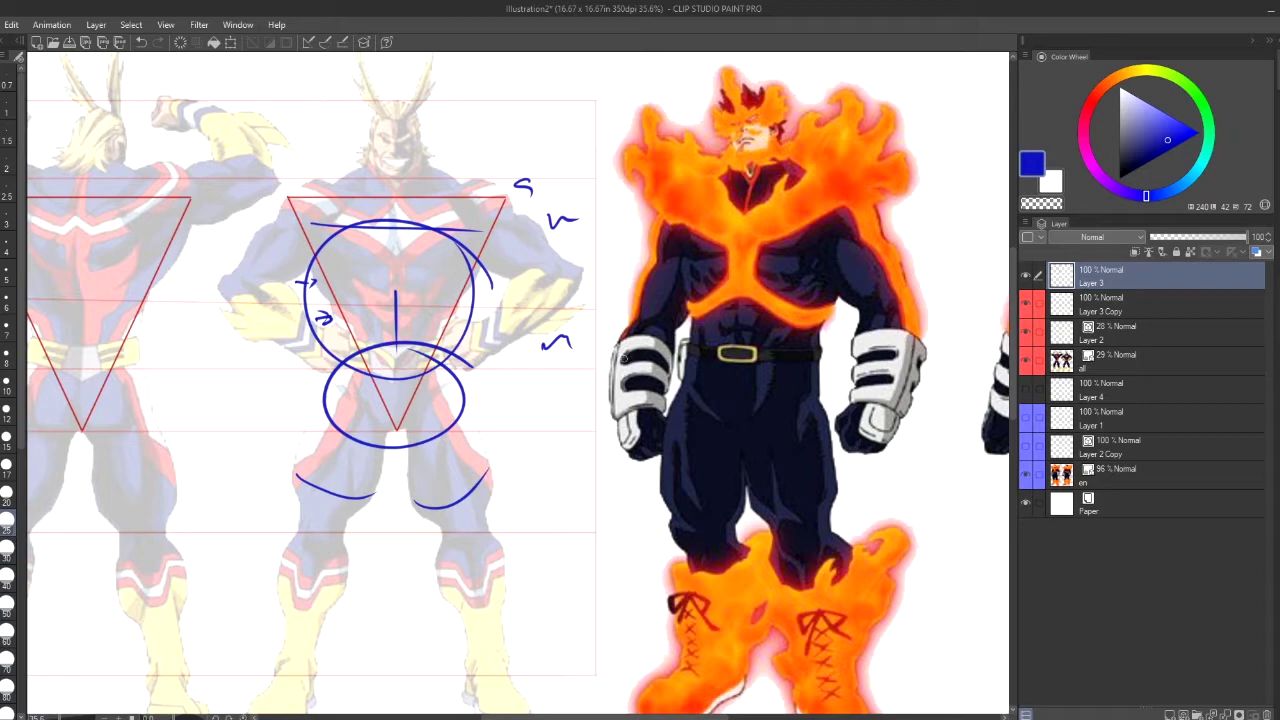
pyautogui.moveTo(610, 358)
pyautogui.mouseDown()
pyautogui.moveTo(658, 344)
pyautogui.moveTo(673, 367)
pyautogui.moveTo(657, 355)
pyautogui.moveTo(606, 381)
pyautogui.moveTo(694, 371)
pyautogui.moveTo(609, 367)
pyautogui.mouseUp()
pyautogui.moveTo(458, 338)
pyautogui.mouseDown()
pyautogui.moveTo(578, 335)
pyautogui.moveTo(452, 363)
pyautogui.mouseUp()
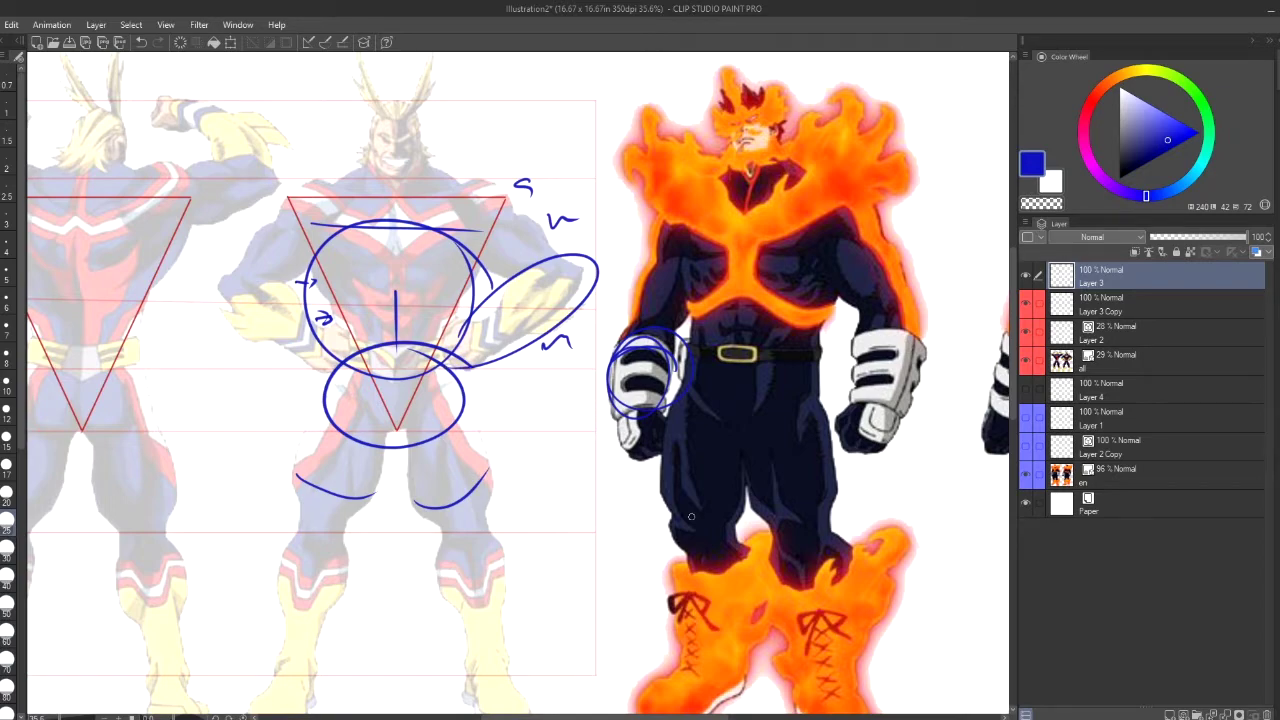
pyautogui.click(141, 42)
pyautogui.click(141, 42)
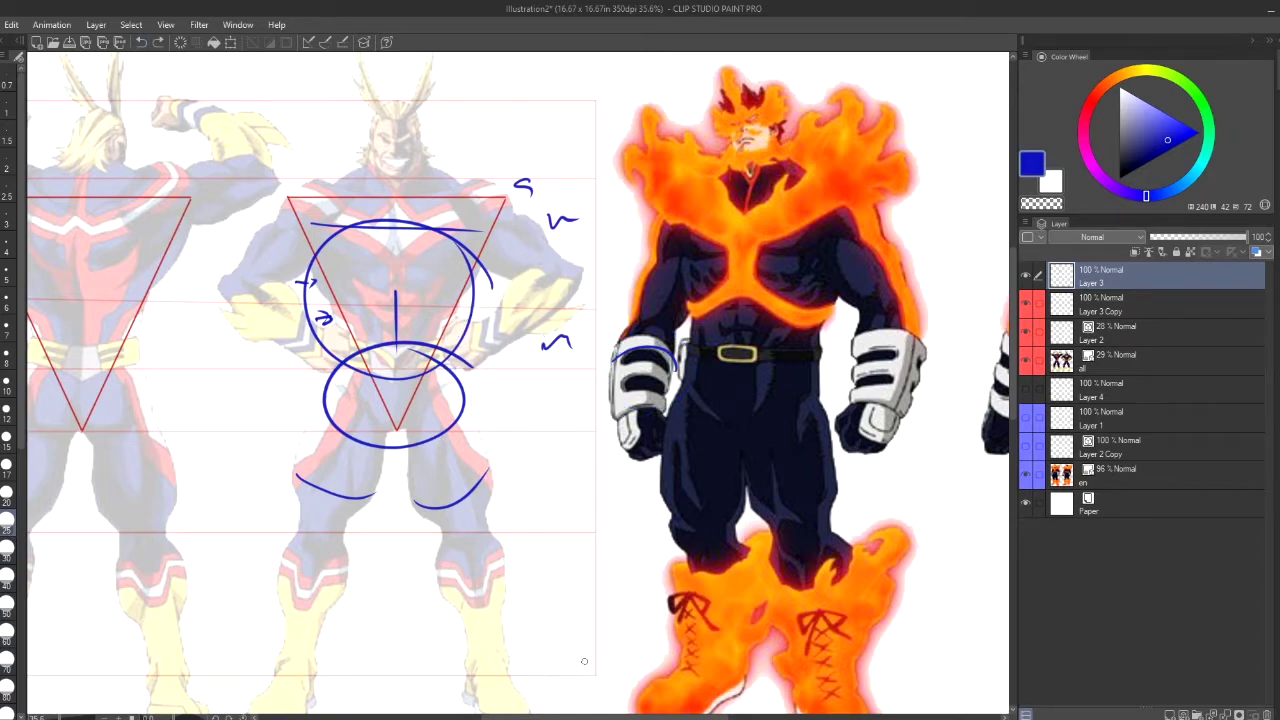
# Draw blue lines across the waists of both back-view figures, and clear all marks from Layer 3
pyautogui.moveTo(660, 716); pyautogui.dragTo(745, 716)
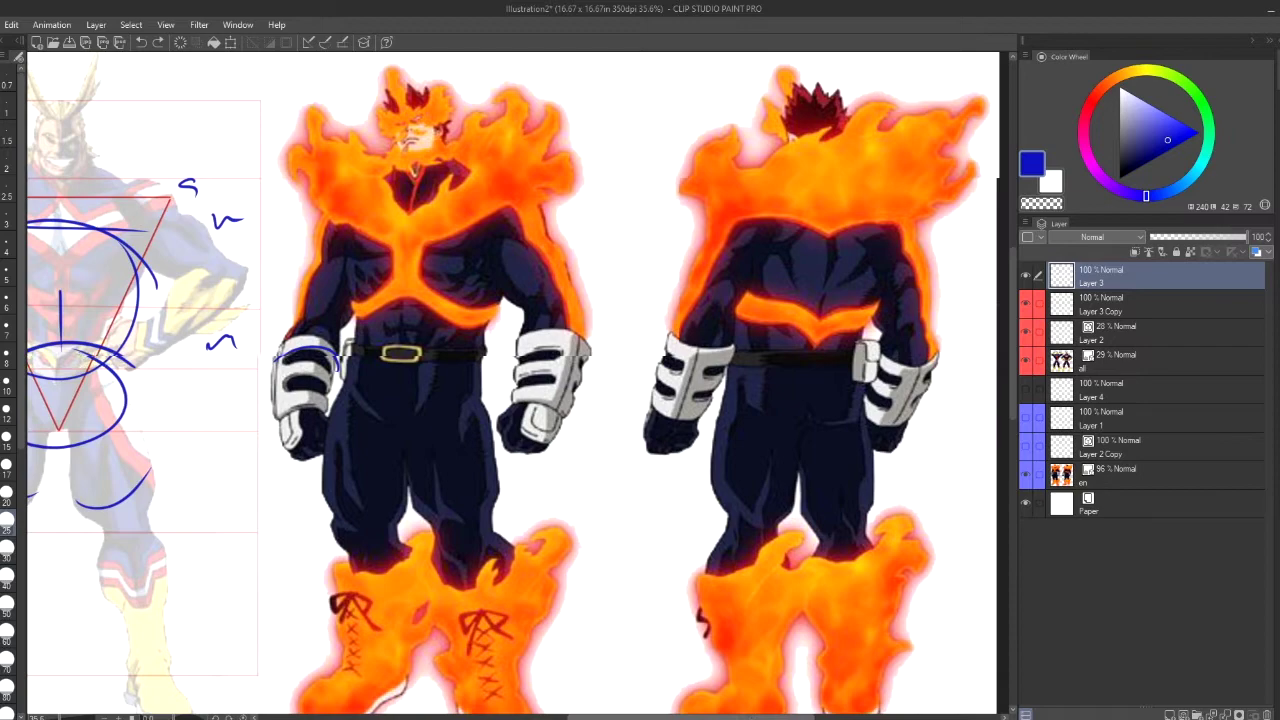
pyautogui.moveTo(740, 330); pyautogui.dragTo(855, 334)
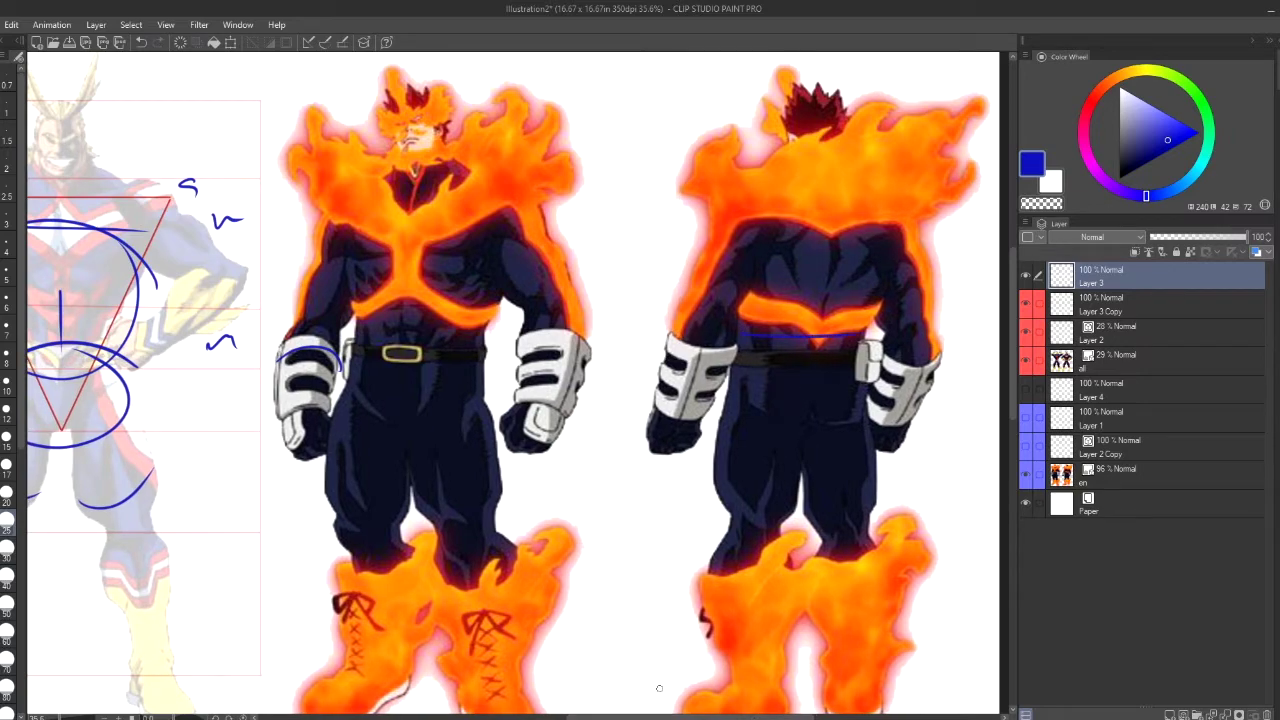
pyautogui.moveTo(647, 716); pyautogui.dragTo(446, 711)
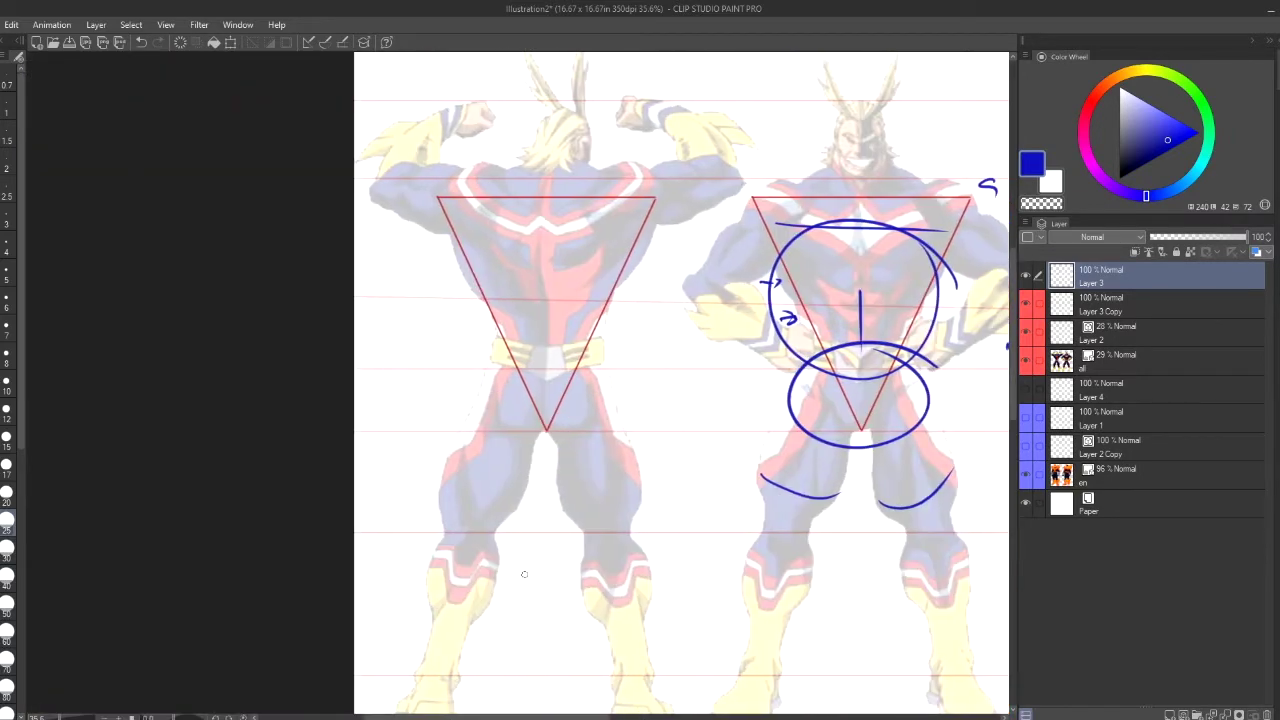
pyautogui.moveTo(497, 327); pyautogui.dragTo(596, 319)
pyautogui.click(182, 41)
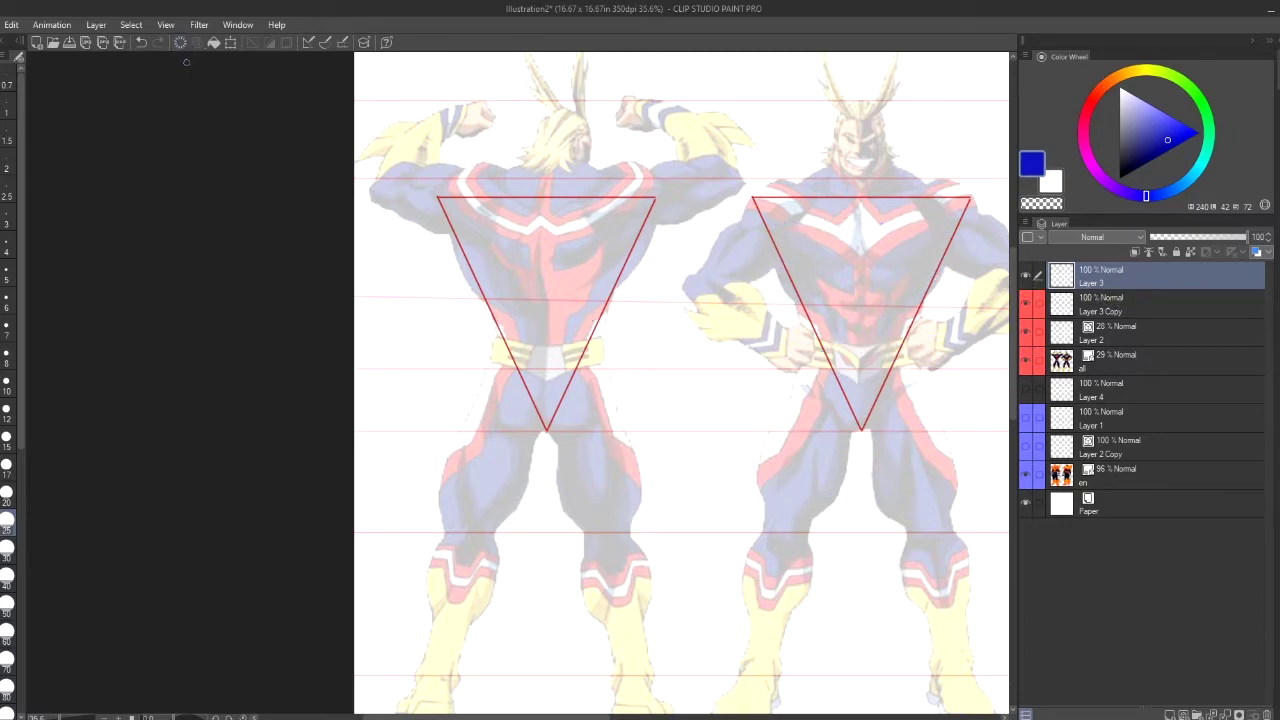
# Try blue curves across the faded back-view figure's shoulders, mid-back and waist, and undo all three
pyautogui.moveTo(578, 716)
pyautogui.mouseDown()
pyautogui.moveTo(672, 714)
pyautogui.moveTo(592, 709)
pyautogui.mouseUp()
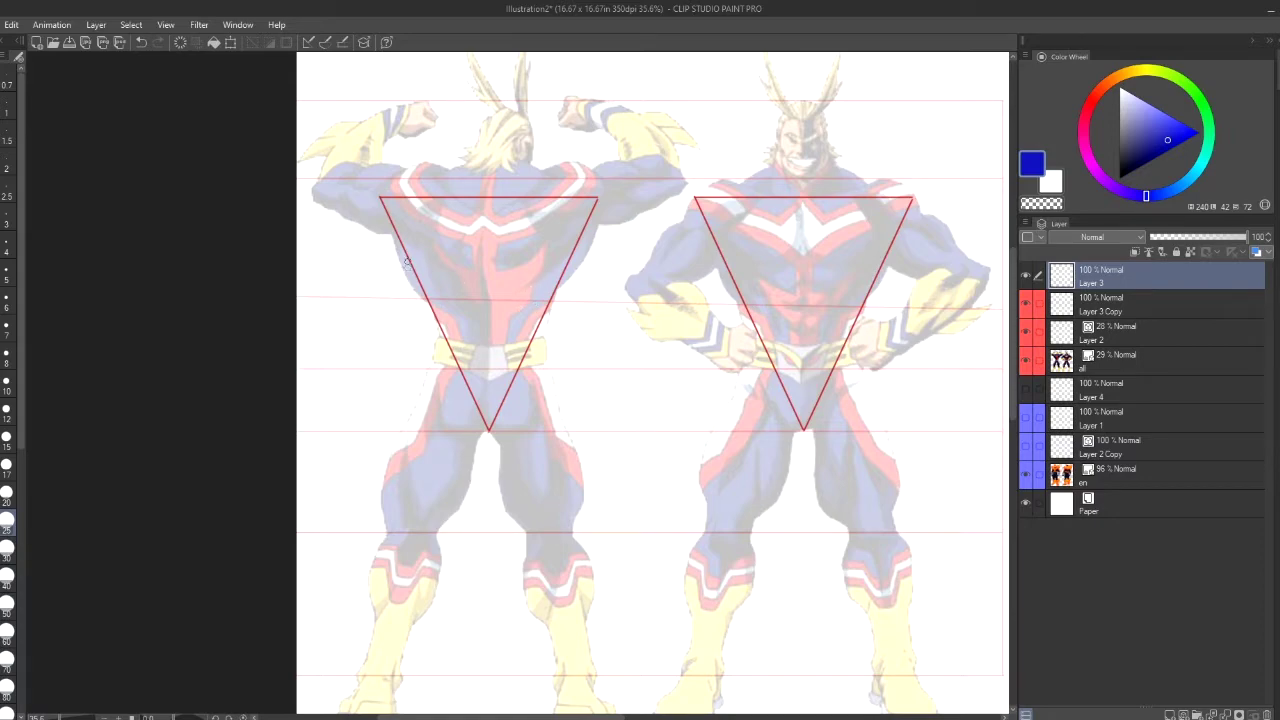
pyautogui.moveTo(387, 209)
pyautogui.mouseDown()
pyautogui.moveTo(549, 188)
pyautogui.moveTo(578, 206)
pyautogui.mouseUp()
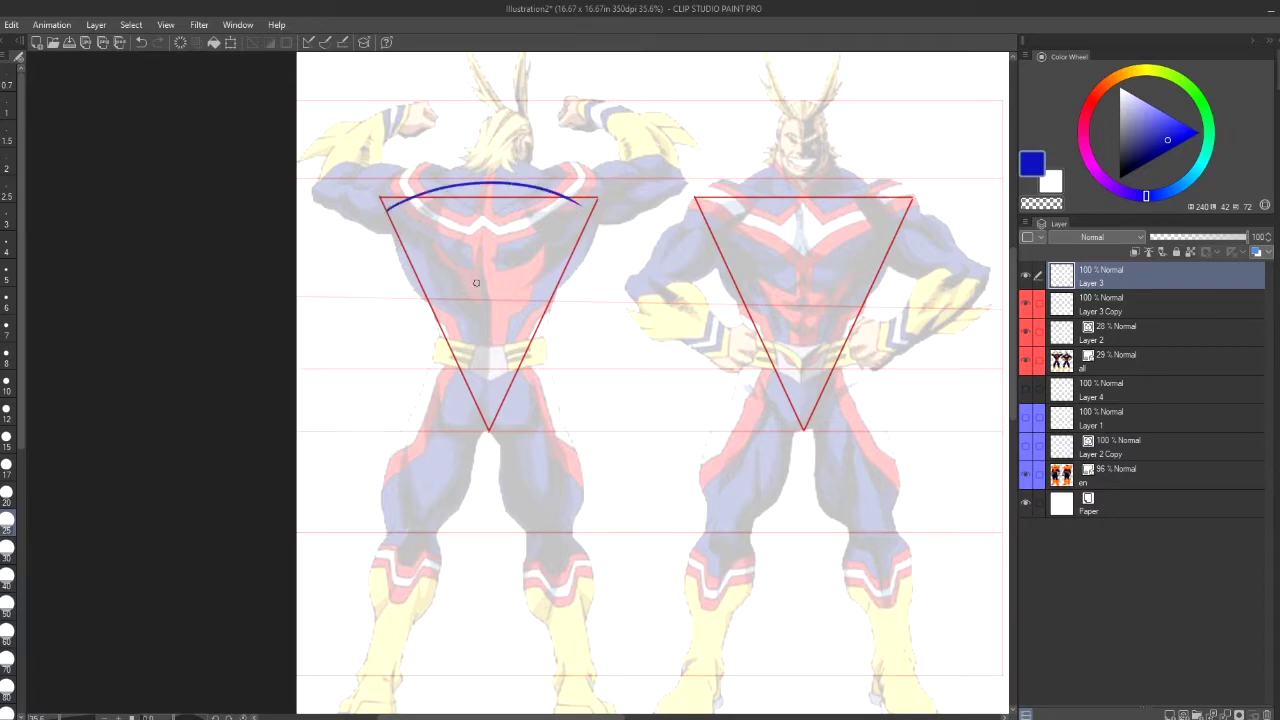
pyautogui.moveTo(411, 275); pyautogui.dragTo(572, 264)
pyautogui.moveTo(437, 334)
pyautogui.mouseDown()
pyautogui.moveTo(498, 359)
pyautogui.moveTo(553, 348)
pyautogui.mouseUp()
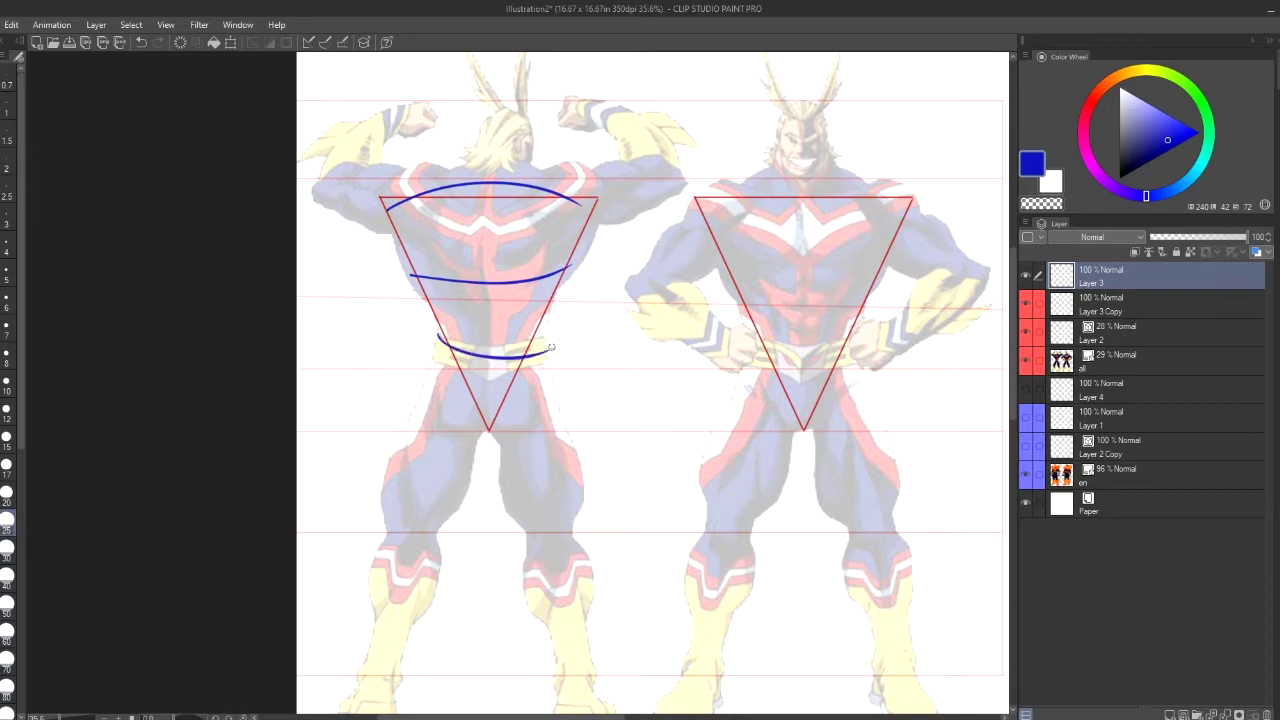
pyautogui.hotkey('ctrl', 'z')
pyautogui.click(141, 41)
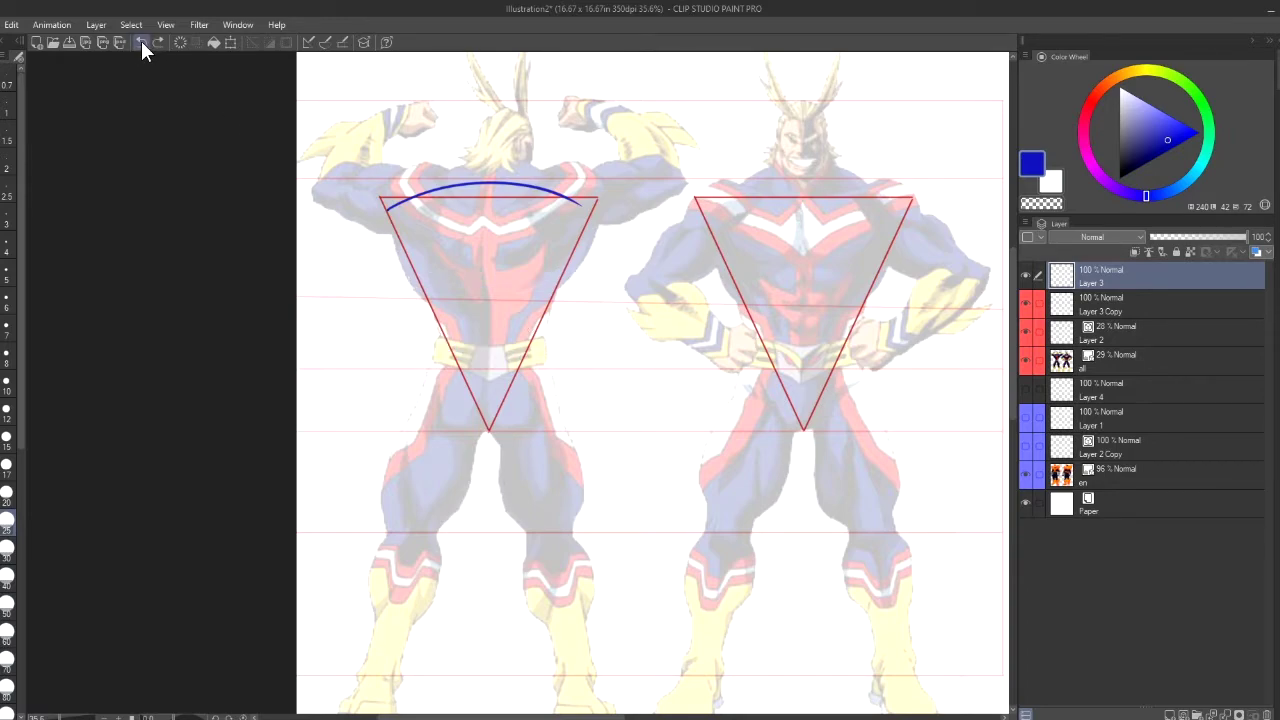
pyautogui.click(141, 41)
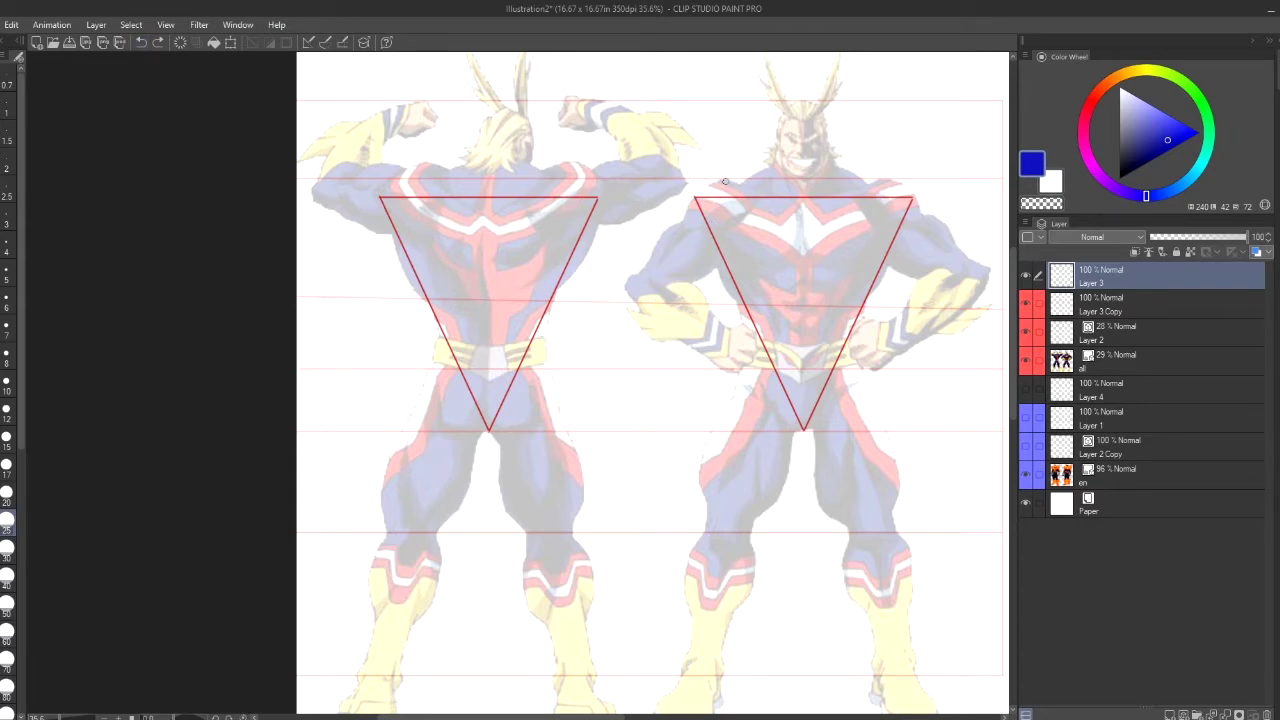
# Draw a blue shoulder-height line across both faded figures with an arrow pointing to it and ovals around their trapezius areas
pyautogui.moveTo(738, 143); pyautogui.dragTo(716, 173)
pyautogui.moveTo(300, 177)
pyautogui.mouseDown()
pyautogui.moveTo(930, 168)
pyautogui.moveTo(746, 185)
pyautogui.moveTo(880, 180)
pyautogui.moveTo(800, 167)
pyautogui.mouseUp()
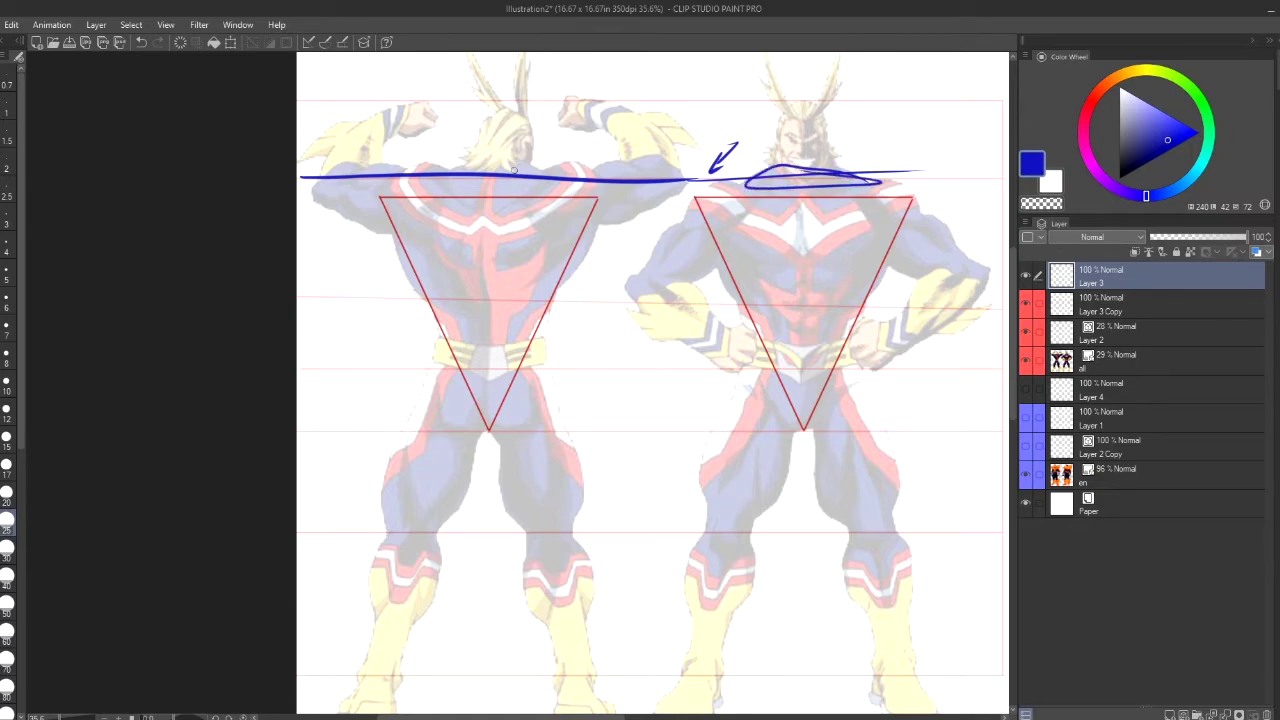
pyautogui.moveTo(558, 165)
pyautogui.mouseDown()
pyautogui.moveTo(516, 159)
pyautogui.moveTo(466, 183)
pyautogui.moveTo(476, 173)
pyautogui.mouseUp()
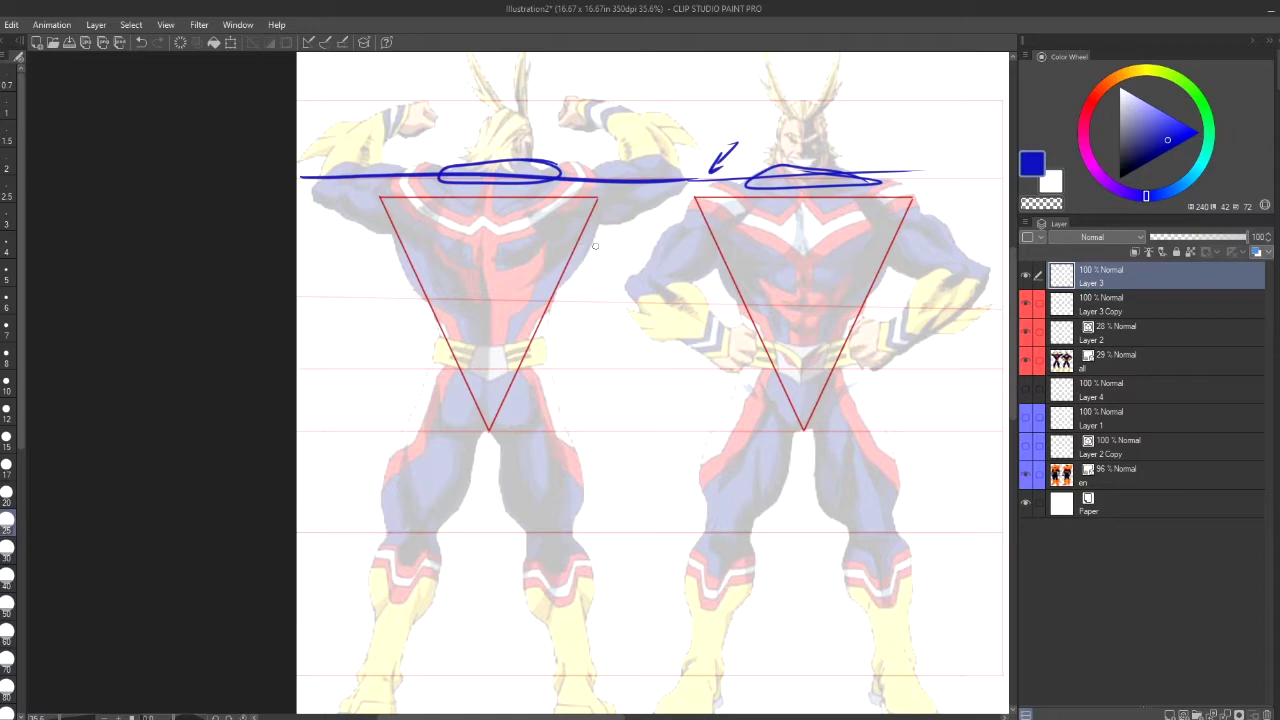
# Circle both shoulders of the back-view figure and one of the front-view figure, and clear all marks from Layer 3
pyautogui.moveTo(597, 167)
pyautogui.mouseDown()
pyautogui.moveTo(586, 223)
pyautogui.moveTo(606, 164)
pyautogui.mouseUp()
pyautogui.moveTo(394, 160)
pyautogui.mouseDown()
pyautogui.moveTo(356, 228)
pyautogui.moveTo(396, 166)
pyautogui.mouseUp()
pyautogui.moveTo(720, 188)
pyautogui.mouseDown()
pyautogui.moveTo(705, 200)
pyautogui.moveTo(748, 192)
pyautogui.mouseUp()
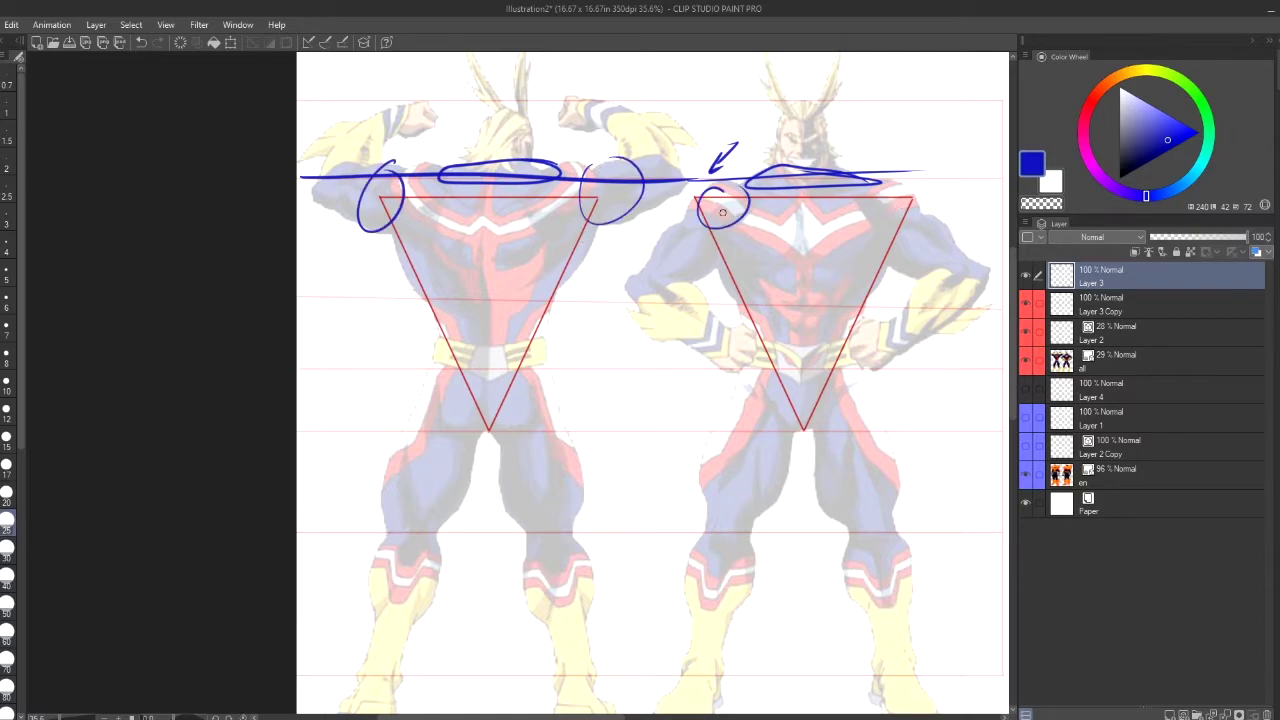
pyautogui.click(181, 42)
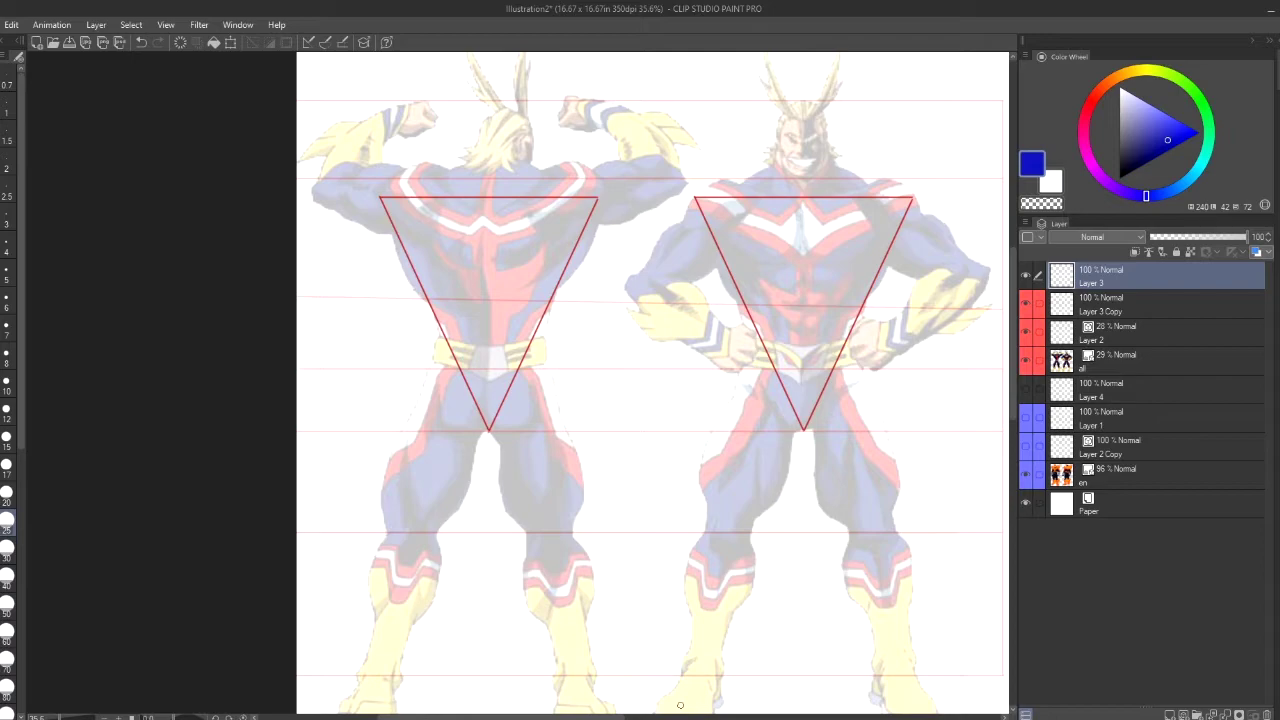
pyautogui.moveTo(597, 716); pyautogui.dragTo(695, 681)
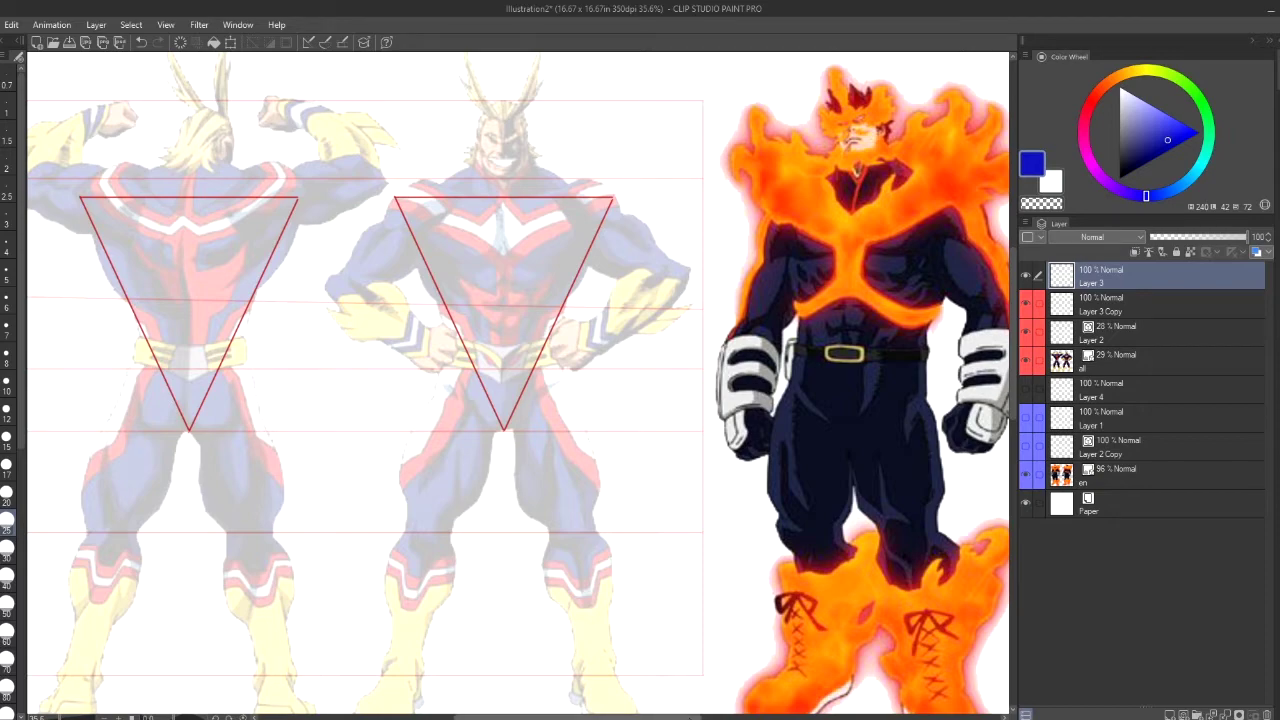
pyautogui.moveTo(667, 716); pyautogui.dragTo(640, 716)
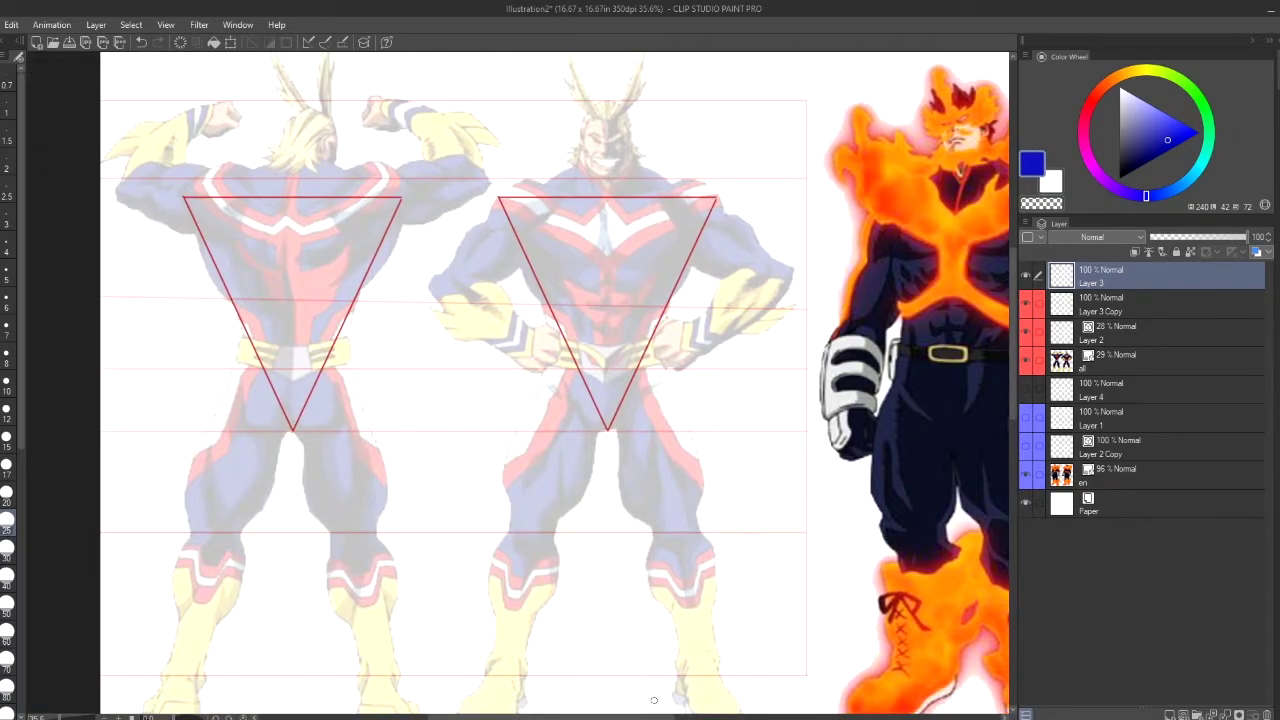
# Compare the faded blue-and-yellow figures and their triangles with the flame-costumed figures side by side
pyautogui.hscroll(4, 635, 685)
pyautogui.hscroll(-5, 645, 700)
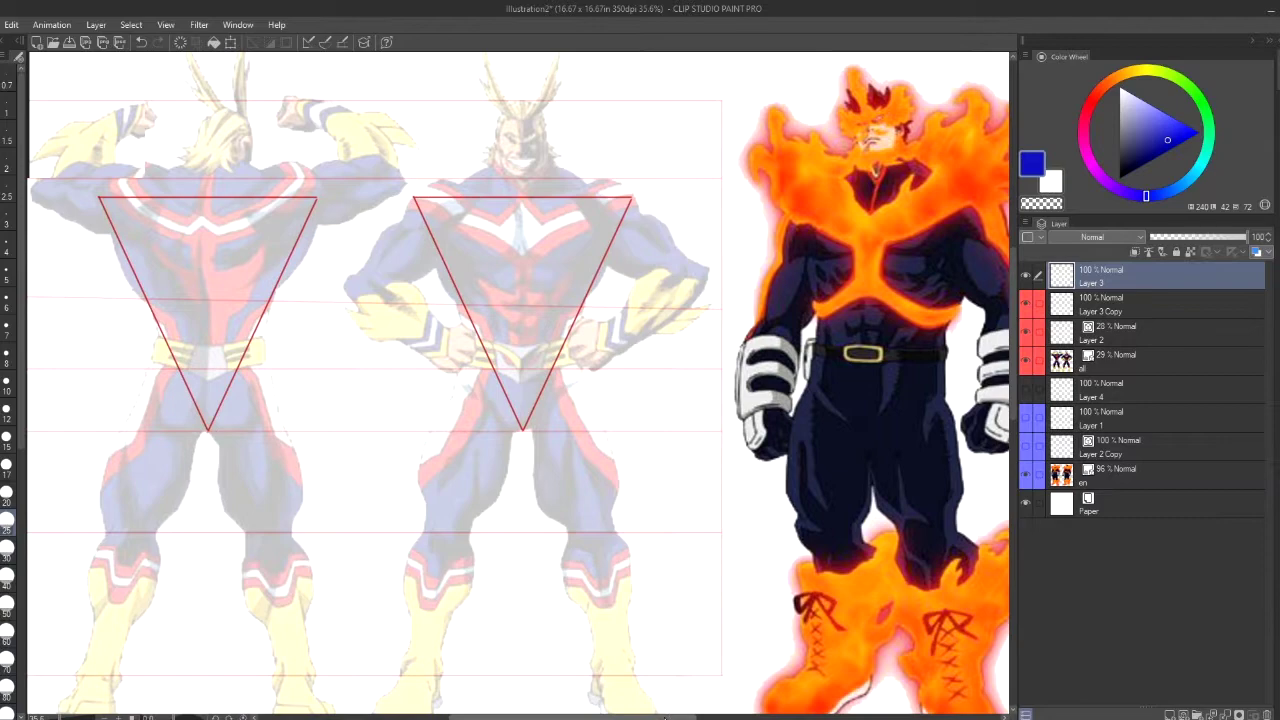
pyautogui.hscroll(8, 645, 700)
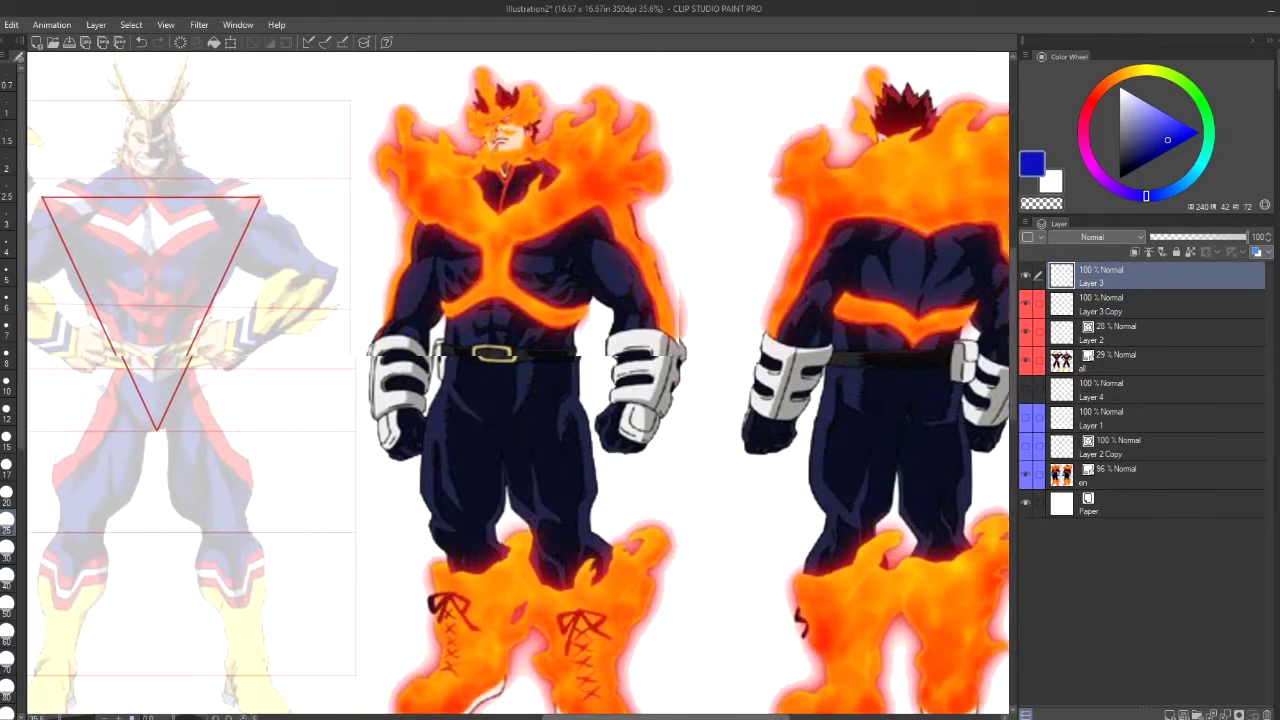
pyautogui.hscroll(-10, 645, 700)
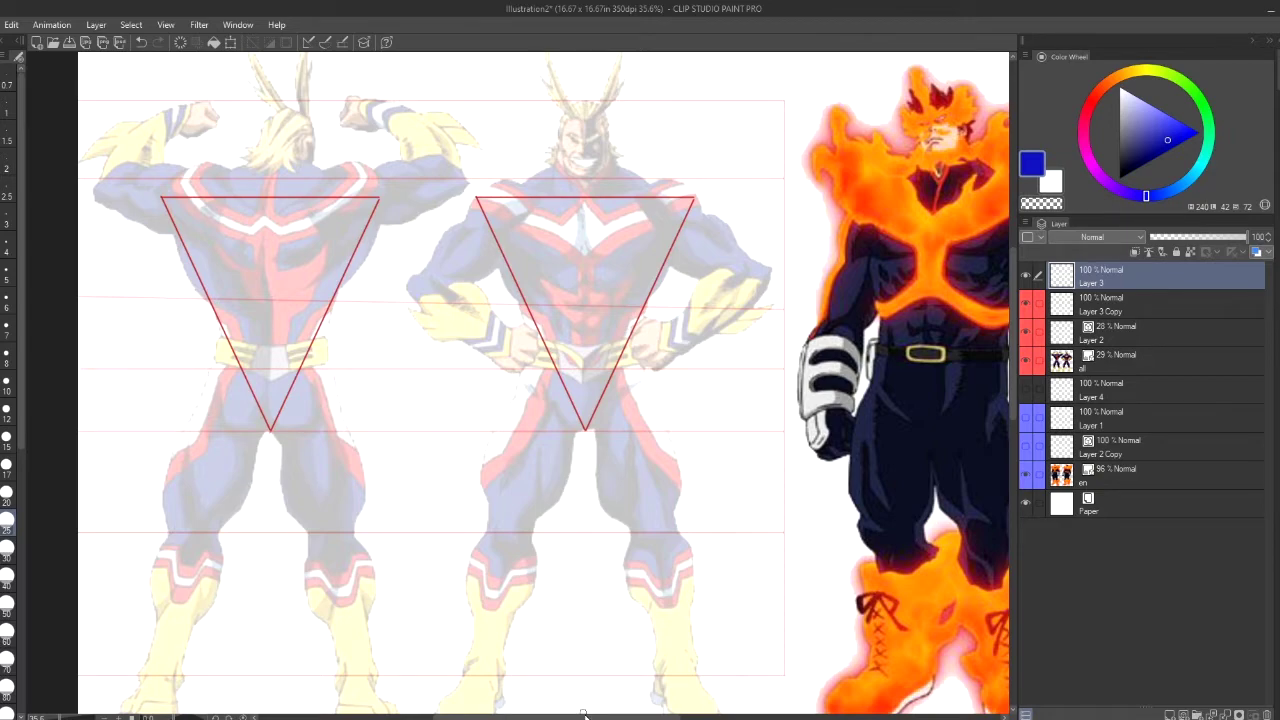
pyautogui.hscroll(6, 581, 694)
pyautogui.hscroll(-2, 608, 677)
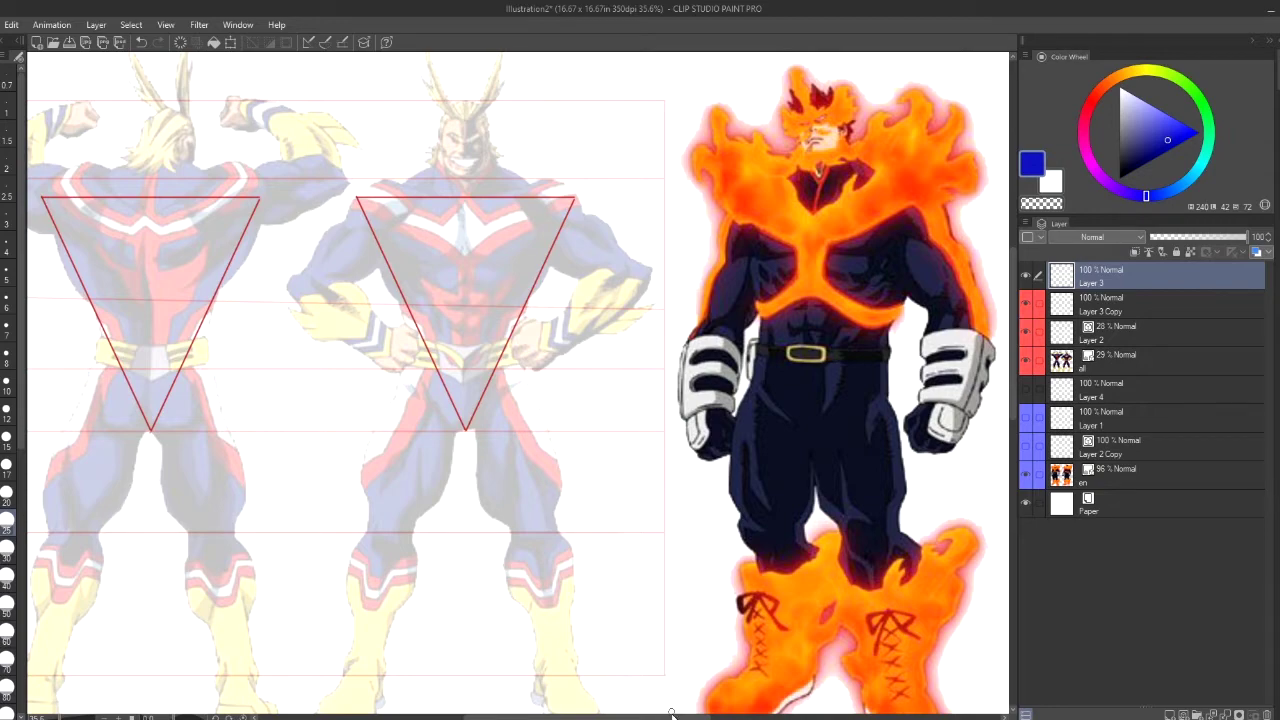
pyautogui.moveTo(672, 714)
pyautogui.mouseDown()
pyautogui.moveTo(800, 712)
pyautogui.moveTo(645, 708)
pyautogui.moveTo(672, 711)
pyautogui.mouseUp()
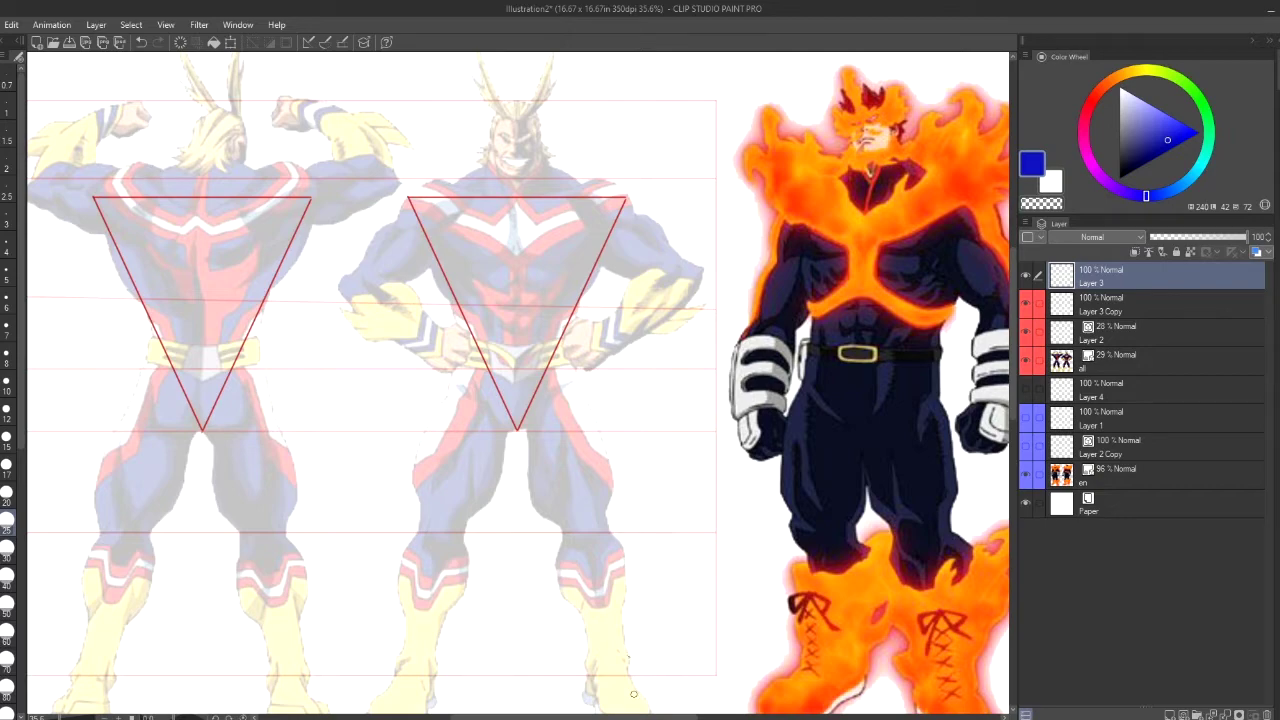
# Show the blue guide lines of Layer 1 and Layer 2 Copy over the flame-costumed figures and fade the "en" layer to 21% opacity
pyautogui.moveTo(655, 716); pyautogui.dragTo(736, 716)
pyautogui.click(1032, 448)
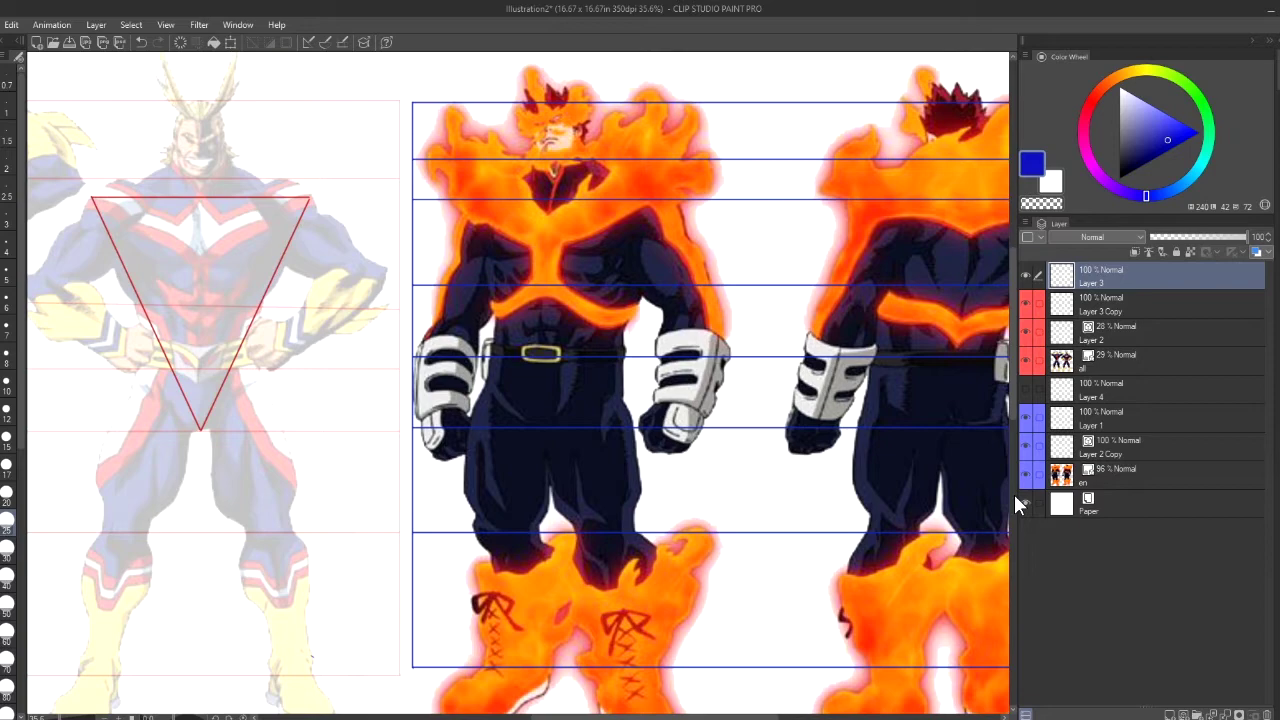
pyautogui.click(1029, 414)
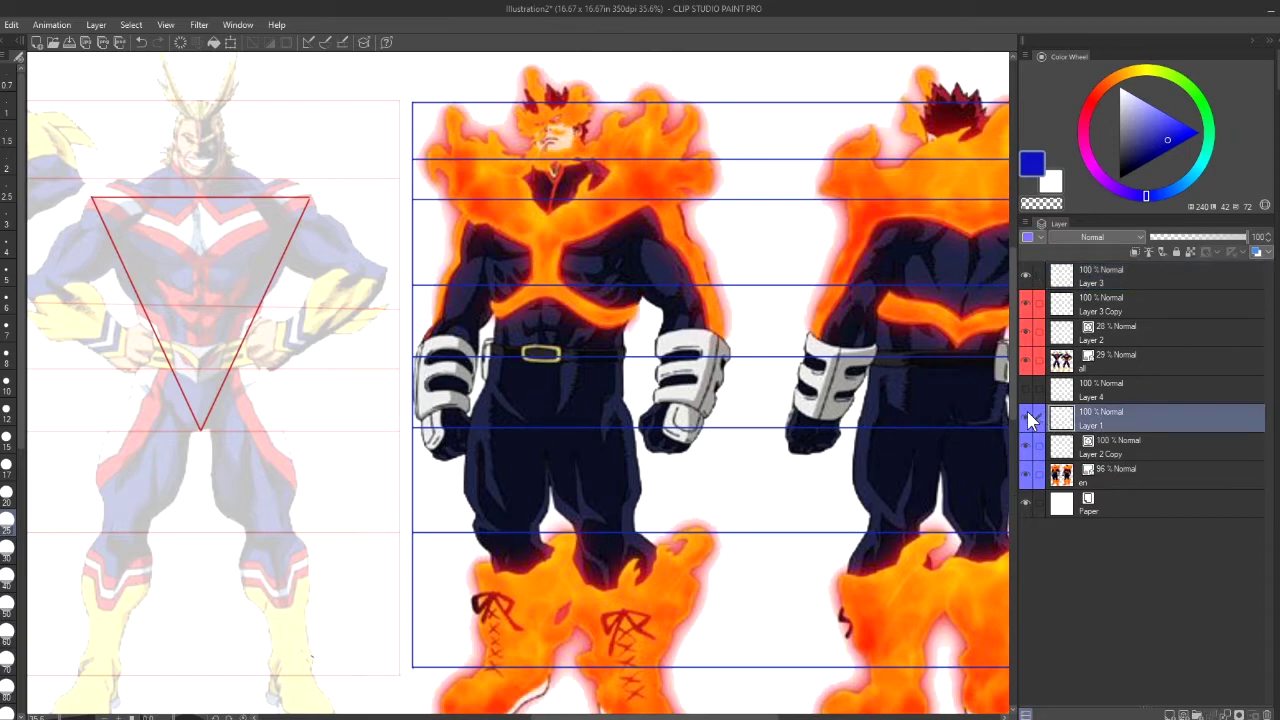
pyautogui.click(1028, 414)
pyautogui.click(1100, 476)
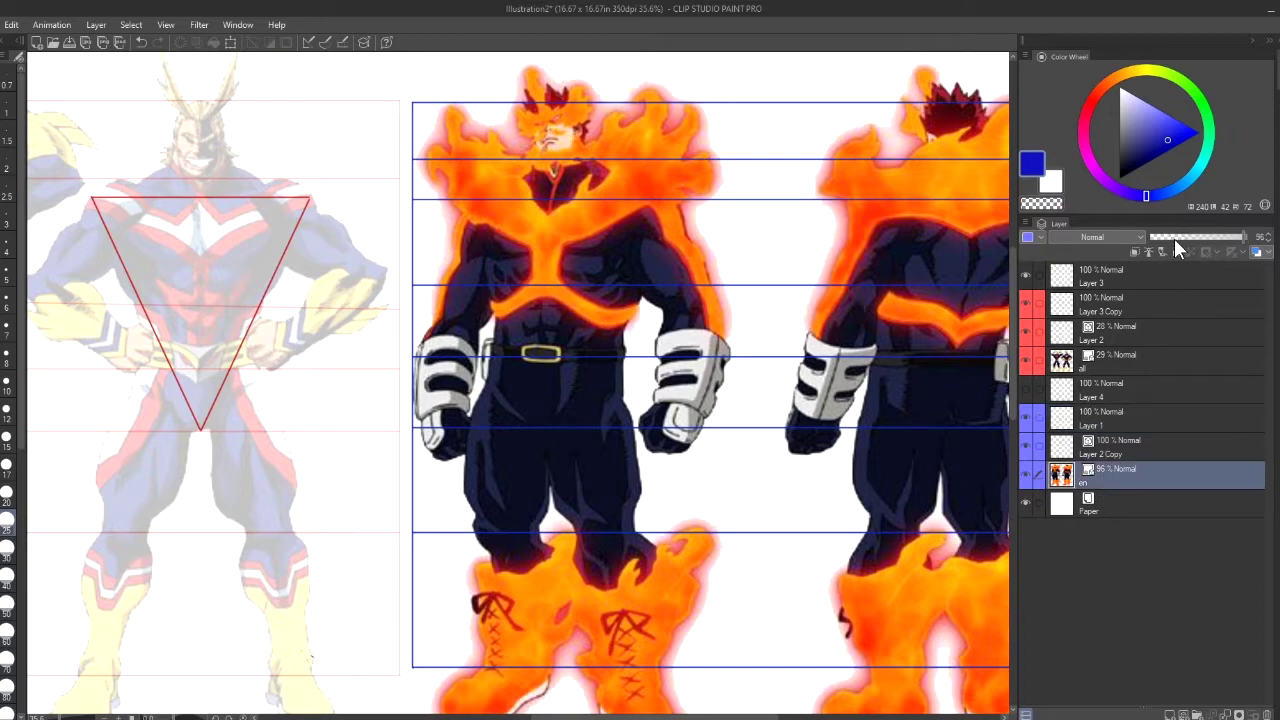
pyautogui.click(1170, 236)
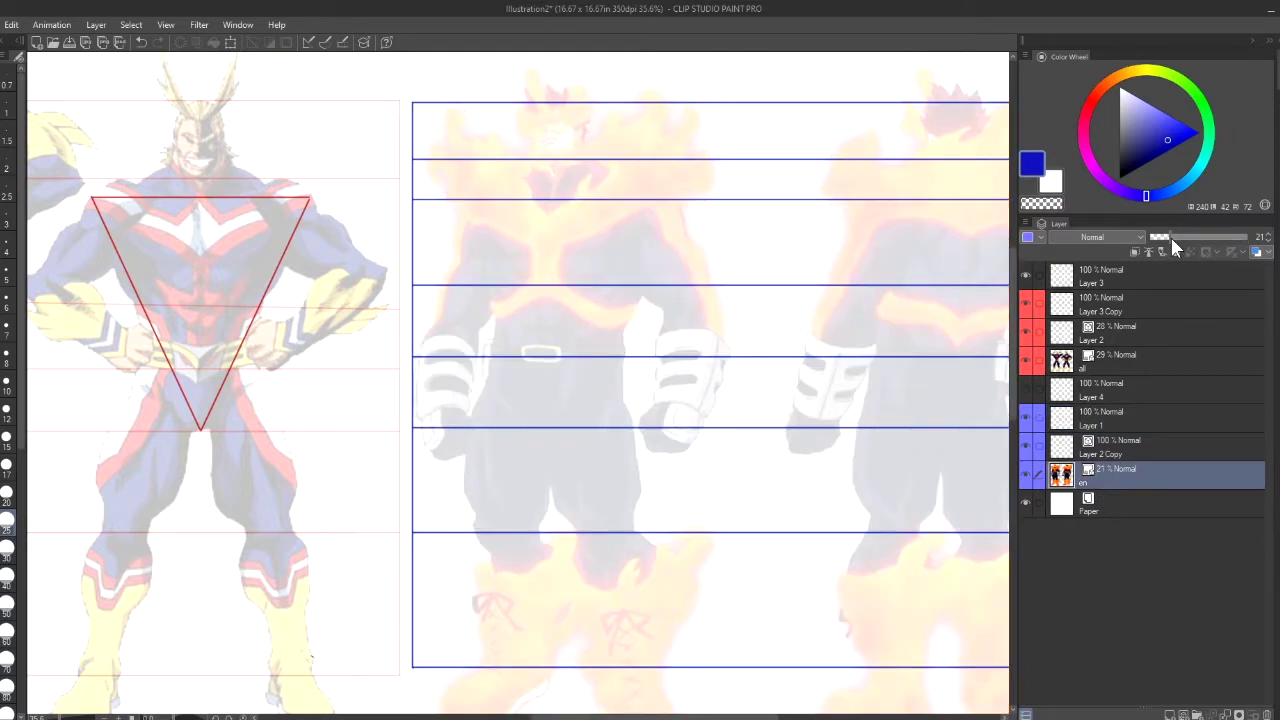
# Choose bright red as the drawing colour and make Layer 4 active and visible for marks on the flame-costumed figures
pyautogui.click(1090, 102)
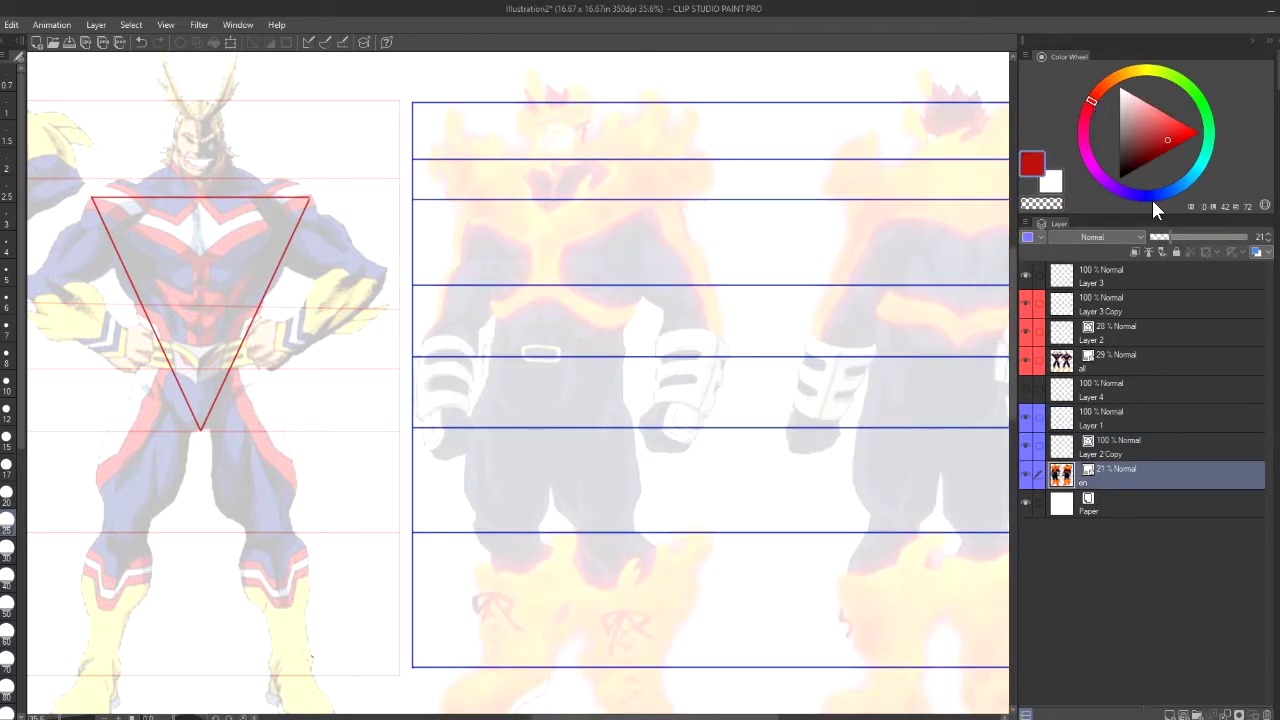
pyautogui.click(1190, 130)
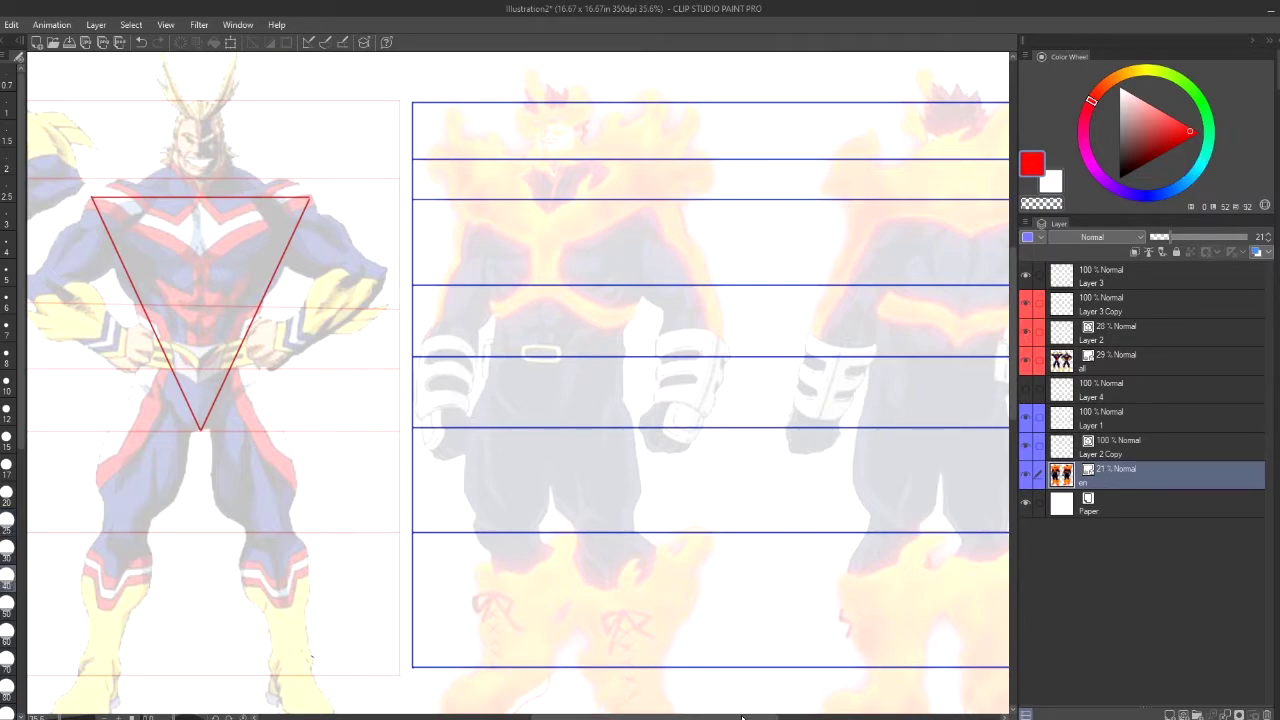
pyautogui.moveTo(594, 716); pyautogui.dragTo(633, 716)
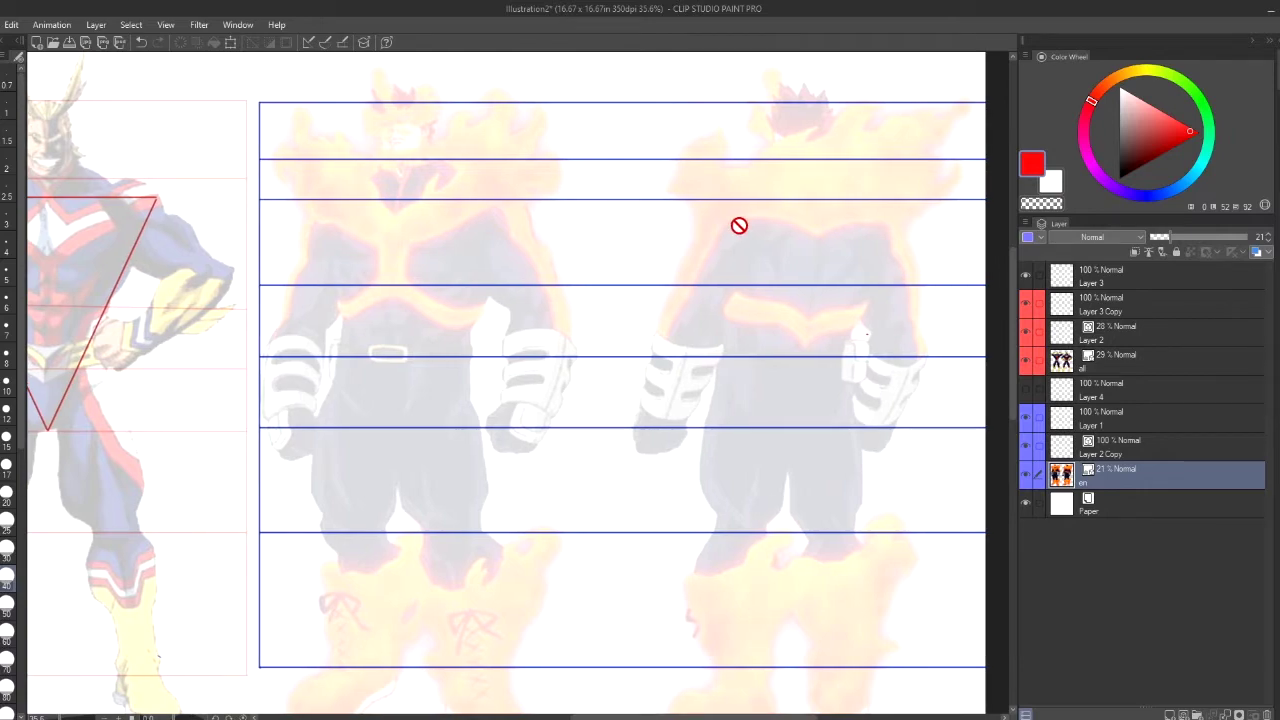
pyautogui.click(1122, 389)
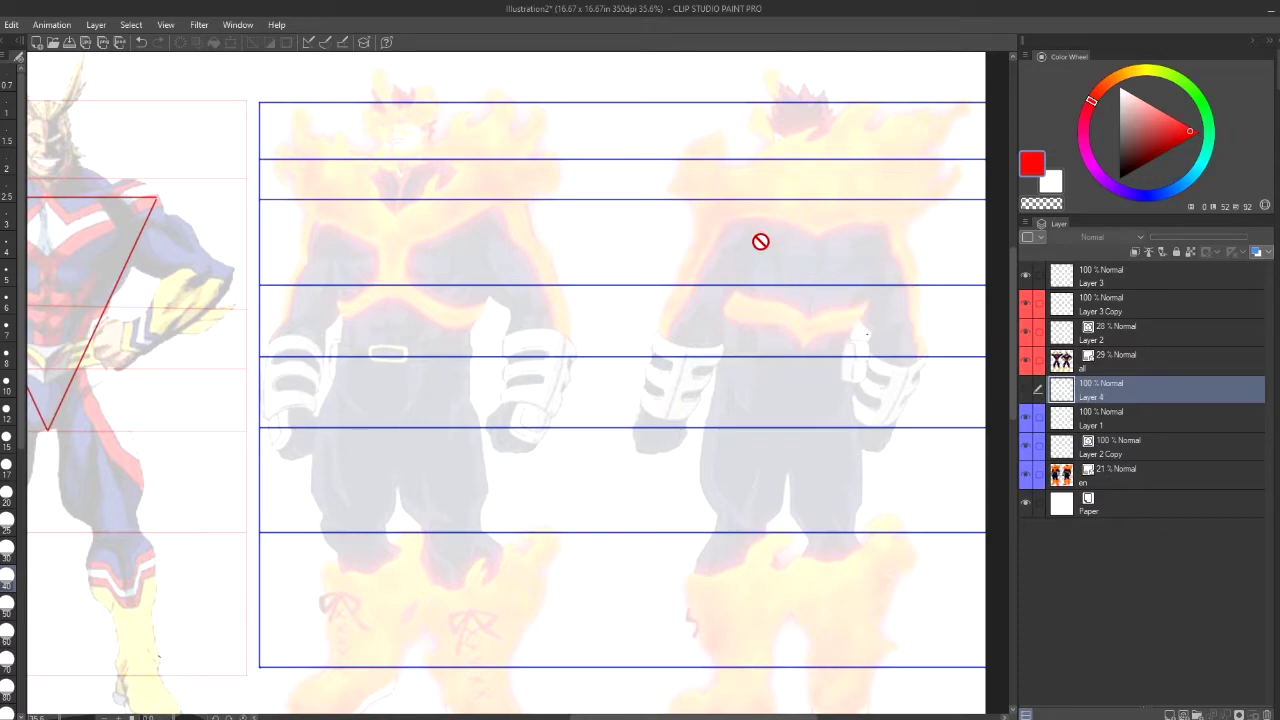
pyautogui.click(1025, 389)
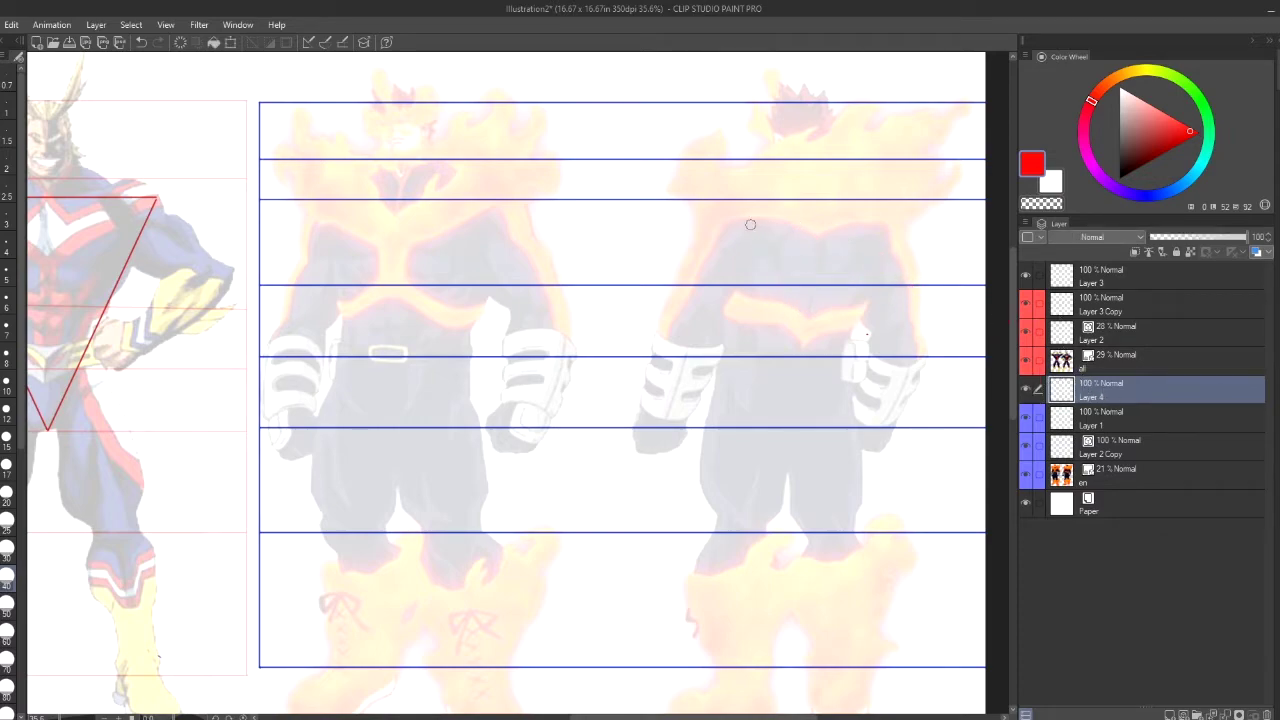
# Try a thick red line across the flame-costumed back-view figure's upper back, and undo it
pyautogui.moveTo(735, 219); pyautogui.dragTo(896, 224)
pyautogui.click(1026, 389)
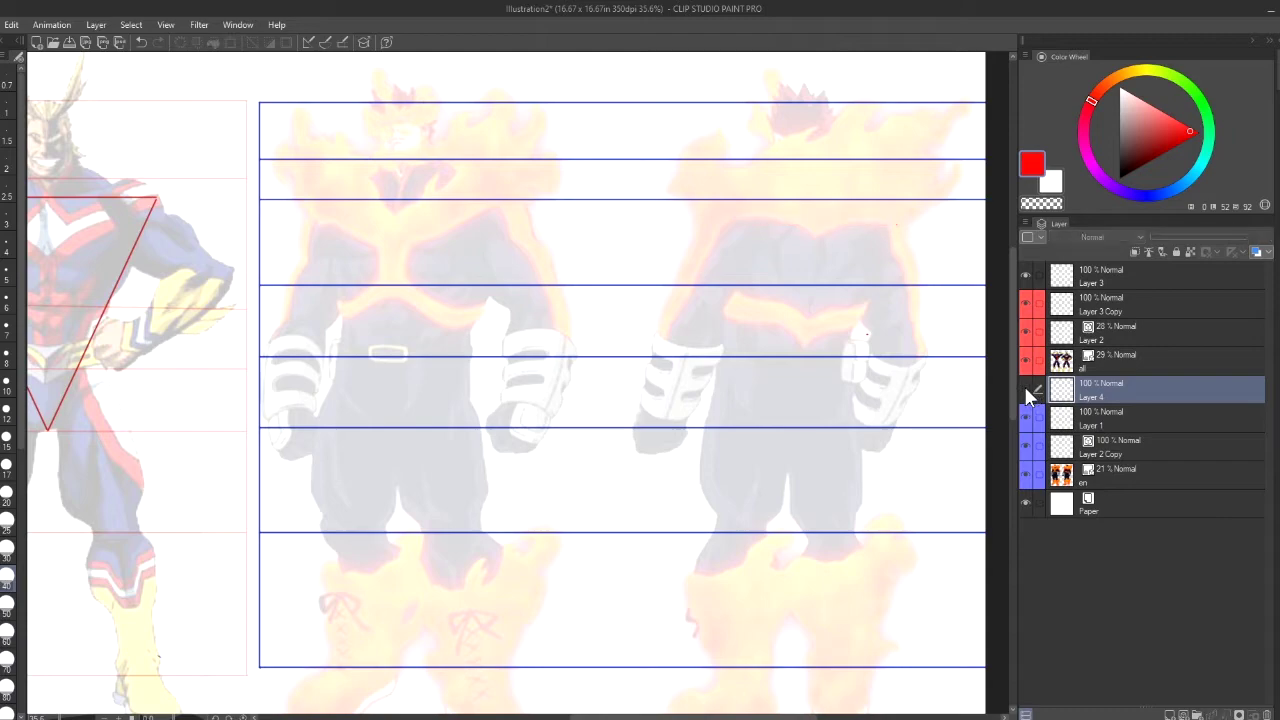
pyautogui.click(1026, 389)
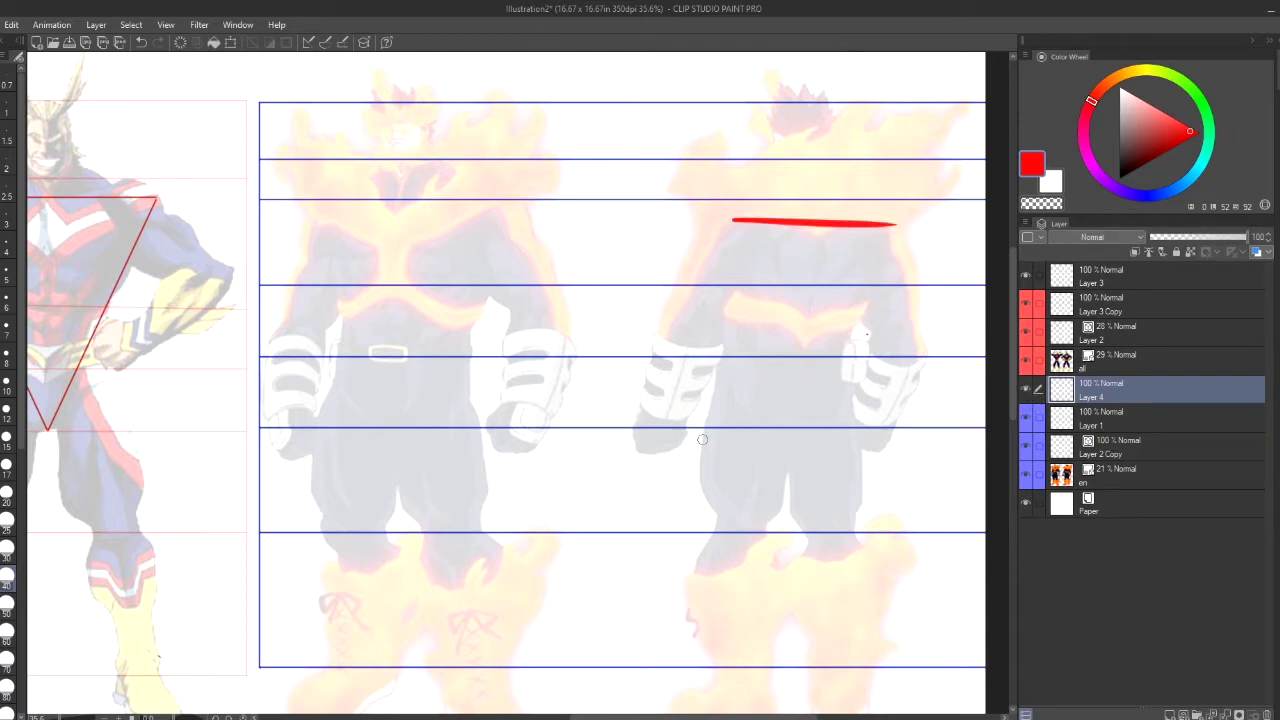
pyautogui.click(141, 42)
# Sketch a red four-sided box around the flame-costumed back-view figure's torso, from upper back to waist, with brush size 10
pyautogui.click(8, 386)
pyautogui.moveTo(723, 224); pyautogui.dragTo(895, 227)
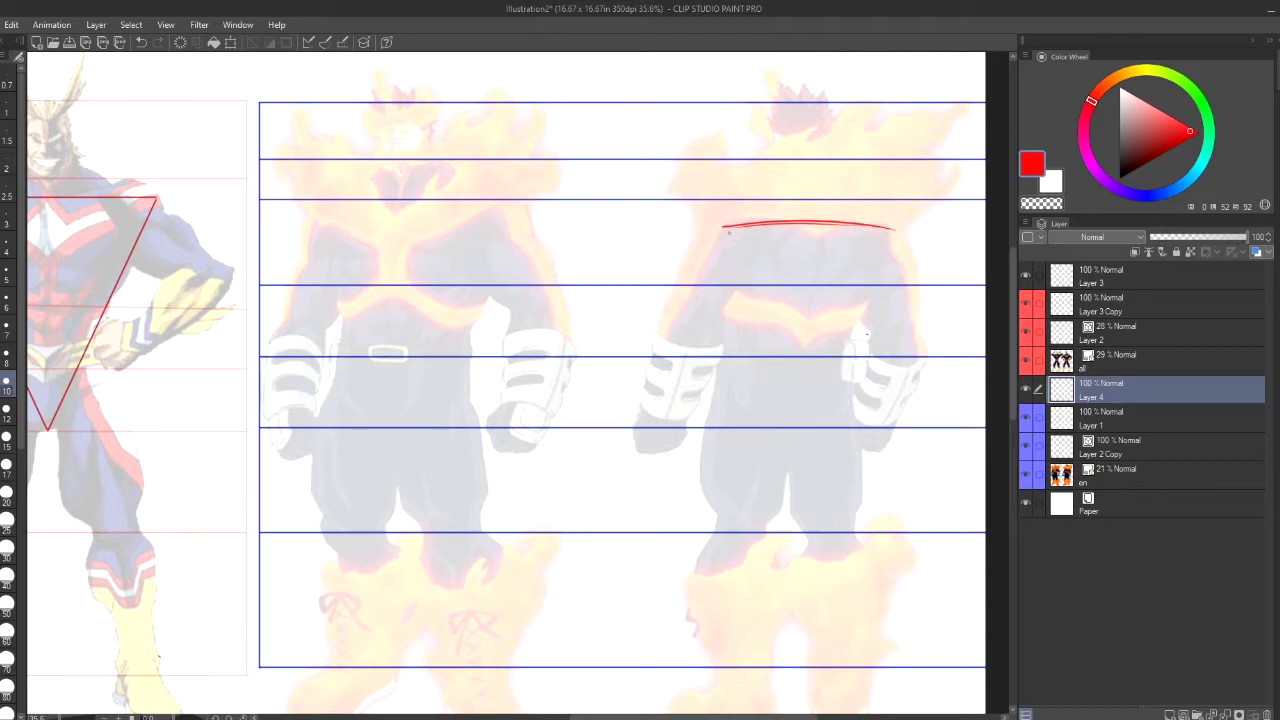
pyautogui.moveTo(729, 232); pyautogui.dragTo(733, 356)
pyautogui.moveTo(731, 298)
pyautogui.mouseDown()
pyautogui.moveTo(732, 341)
pyautogui.moveTo(848, 364)
pyautogui.mouseUp()
pyautogui.moveTo(786, 367); pyautogui.dragTo(836, 371)
pyautogui.moveTo(838, 368); pyautogui.dragTo(882, 249)
pyautogui.moveTo(835, 377); pyautogui.dragTo(879, 265)
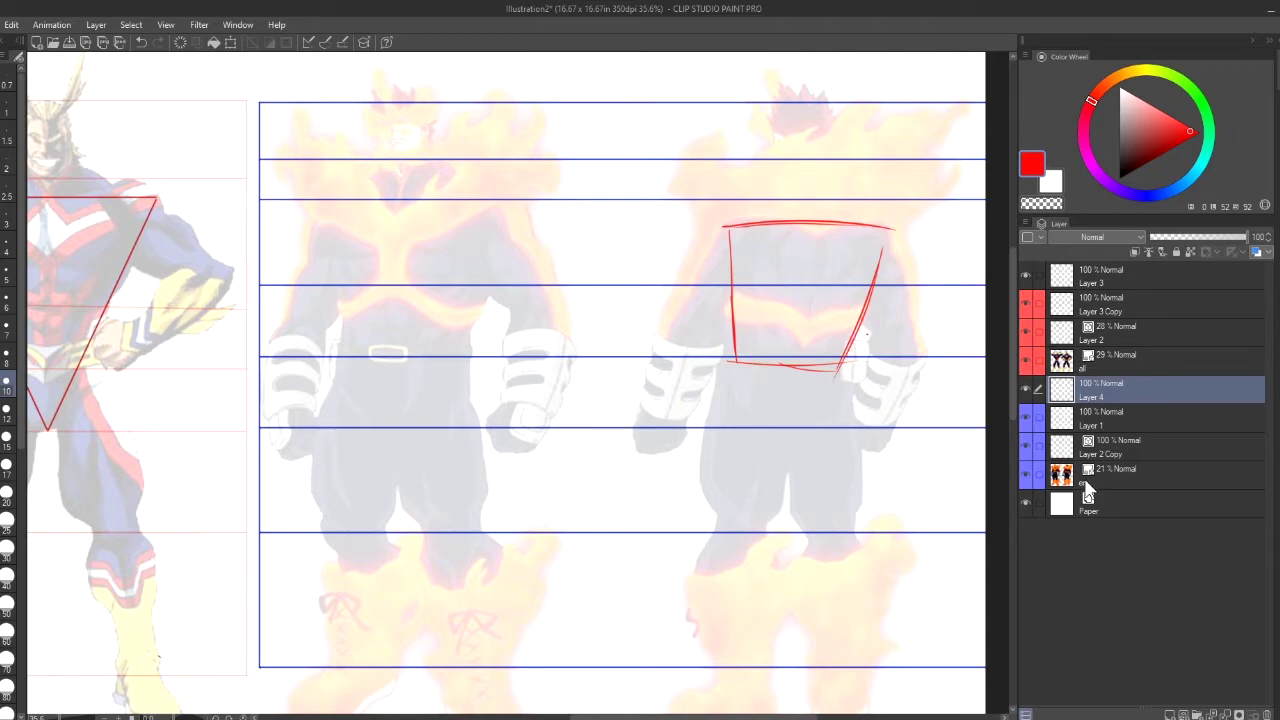
# Set the "en" layer's opacity to 43% and compare the boxed torso with the other hero's triangles
pyautogui.click(1090, 480)
pyautogui.moveTo(1191, 236); pyautogui.dragTo(1205, 236)
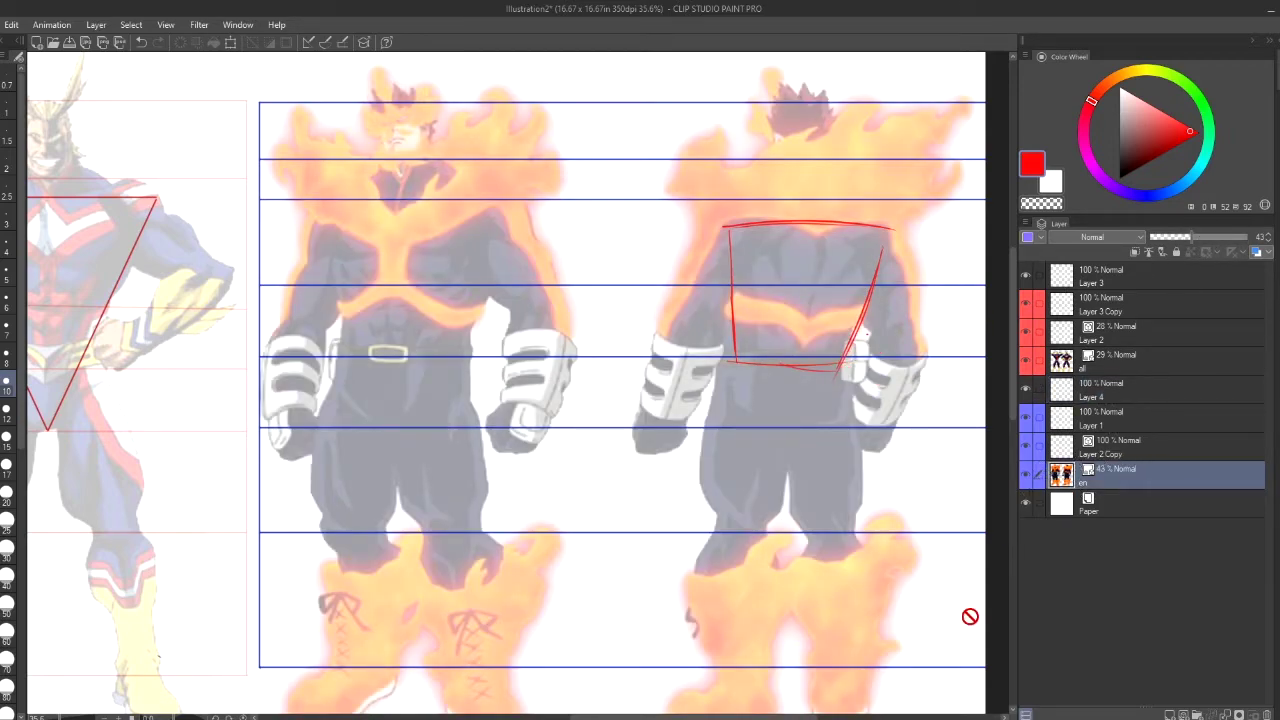
pyautogui.moveTo(728, 716); pyautogui.dragTo(600, 706)
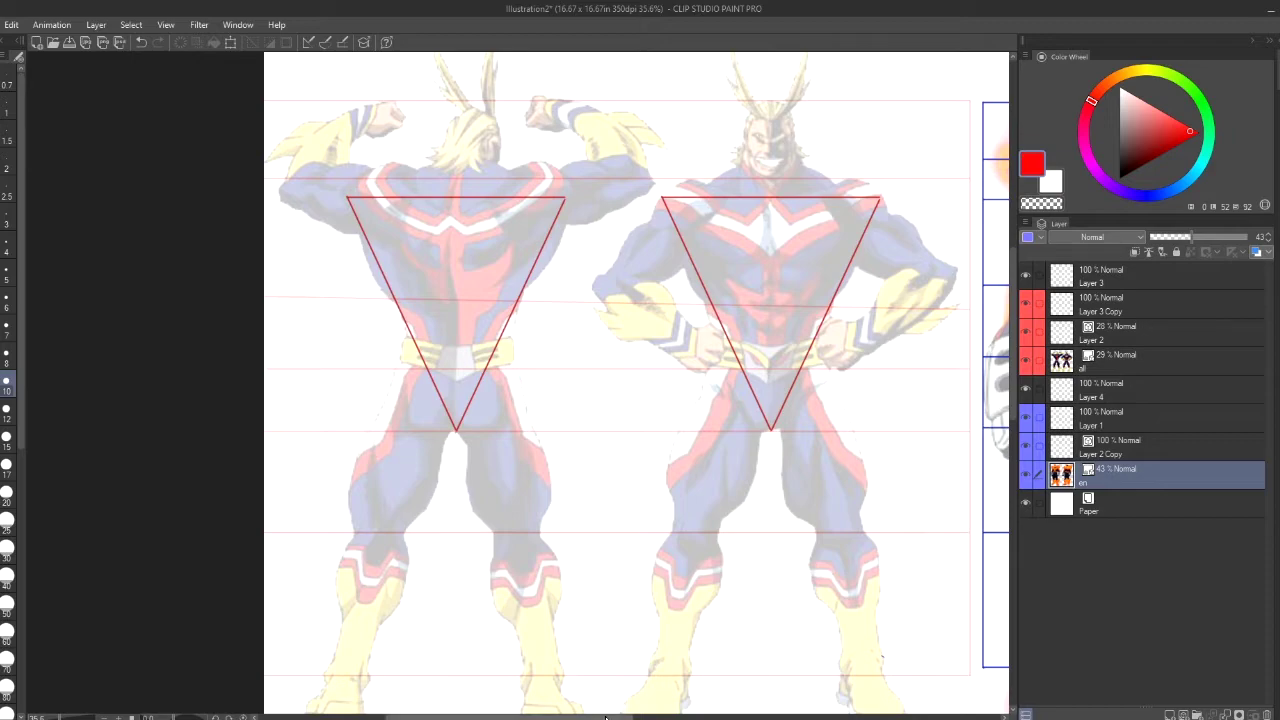
pyautogui.moveTo(605, 718); pyautogui.dragTo(778, 683)
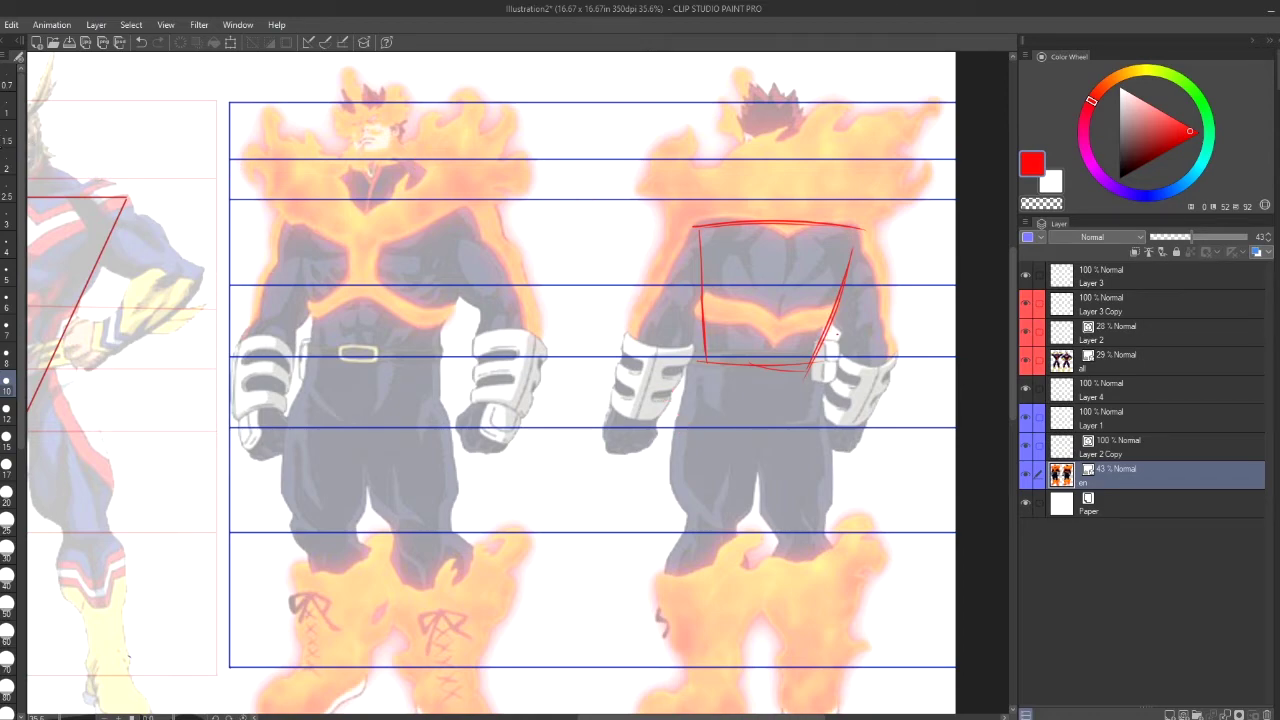
# Enclose the red torso box in a polygonal selection and delete the sketch from Layer 4
pyautogui.click(2, 134)
pyautogui.click(676, 195)
pyautogui.click(904, 189)
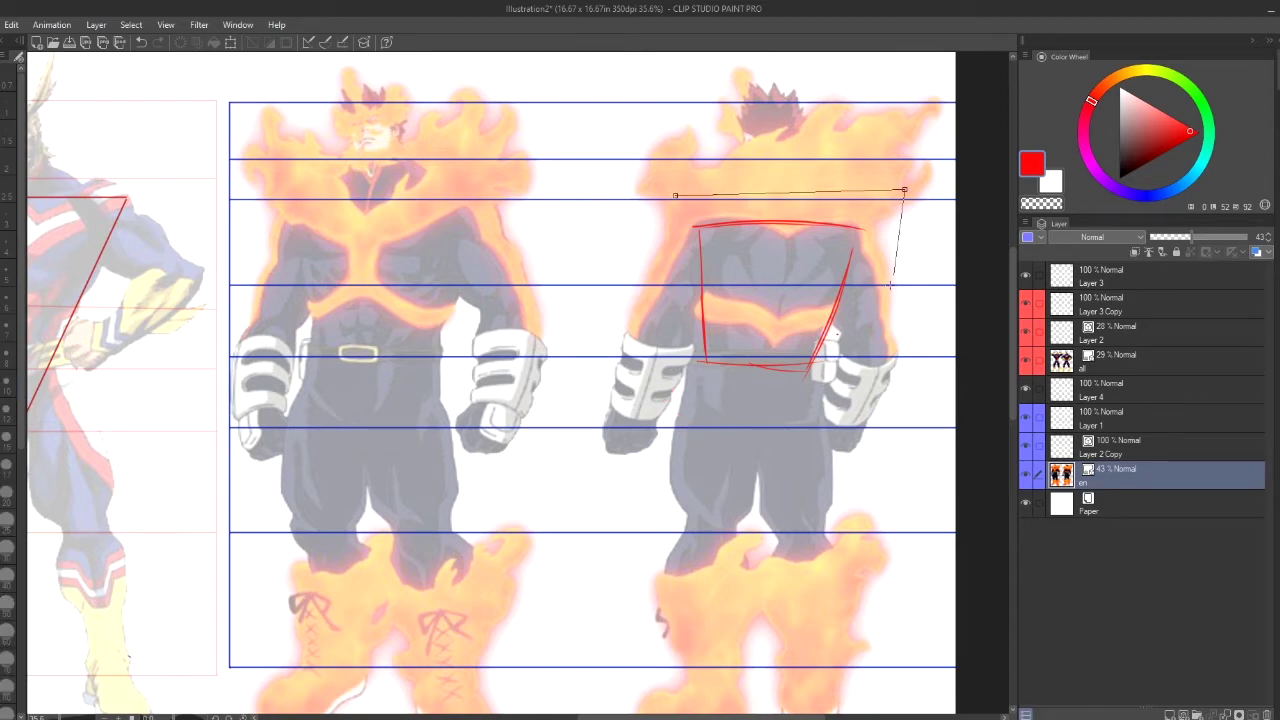
pyautogui.click(890, 286)
pyautogui.click(829, 426)
pyautogui.click(661, 268)
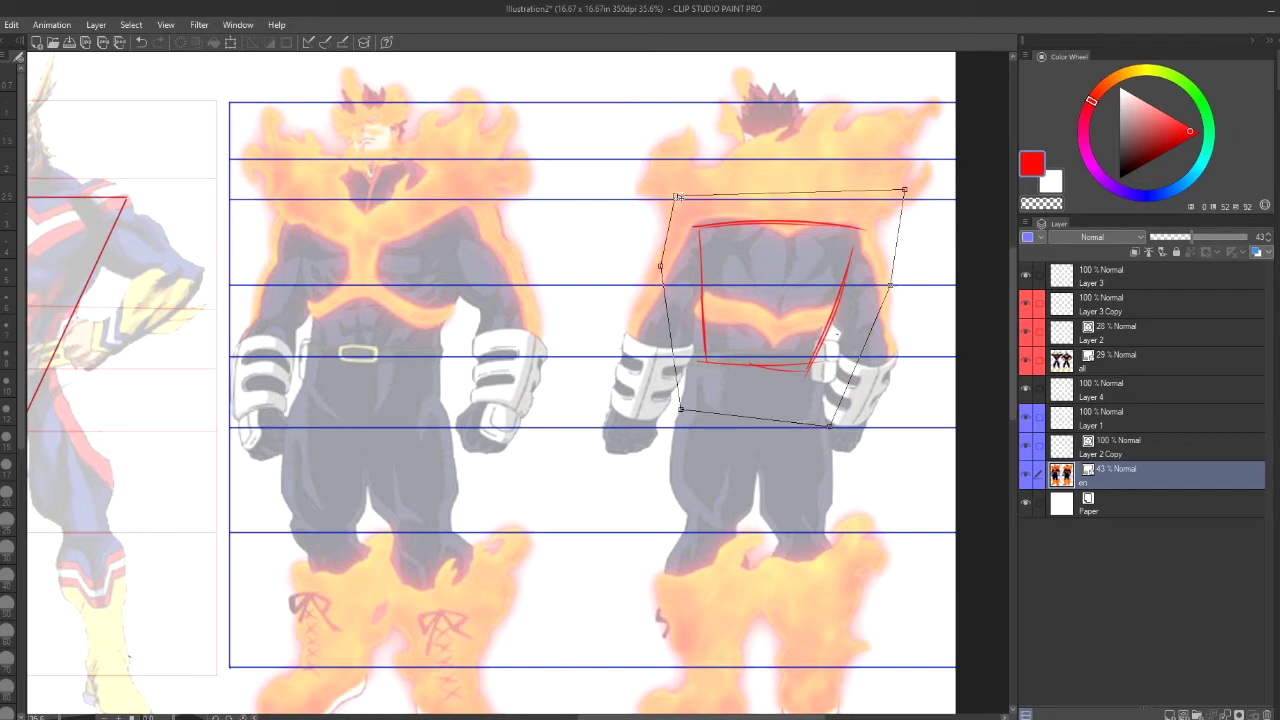
pyautogui.click(676, 195)
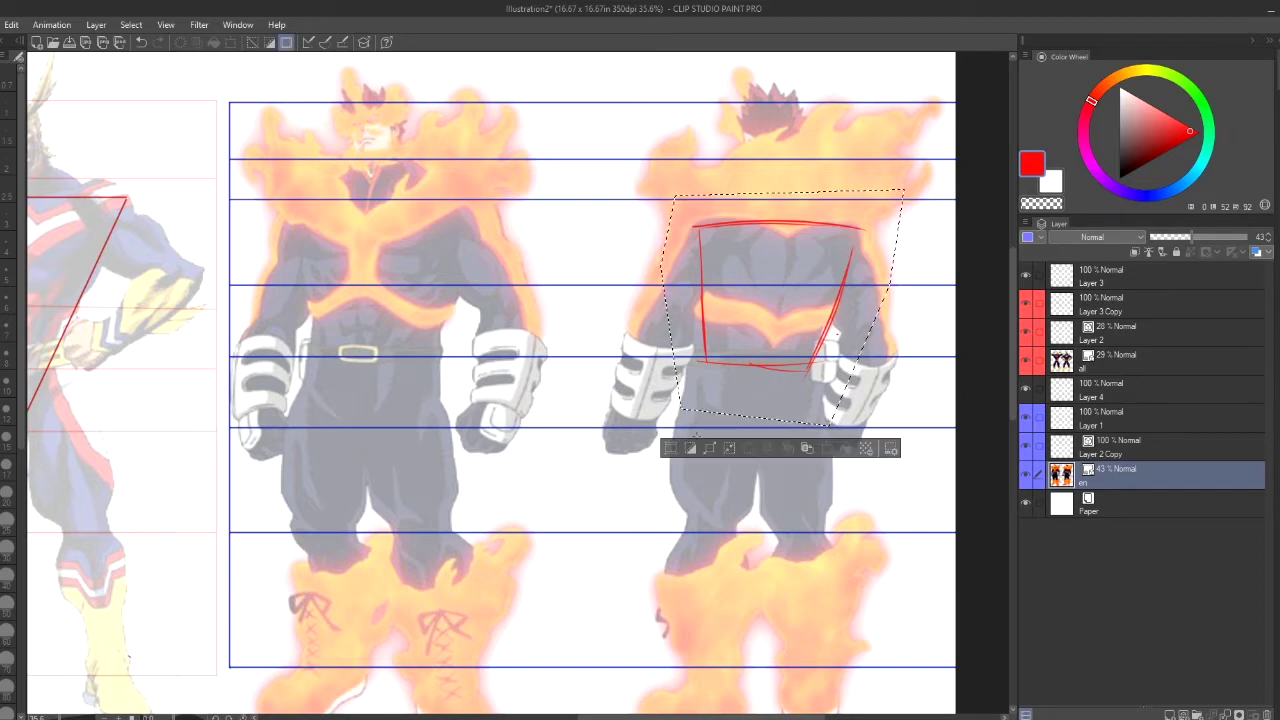
pyautogui.click(1150, 447)
pyautogui.click(1025, 447)
pyautogui.click(1024, 446)
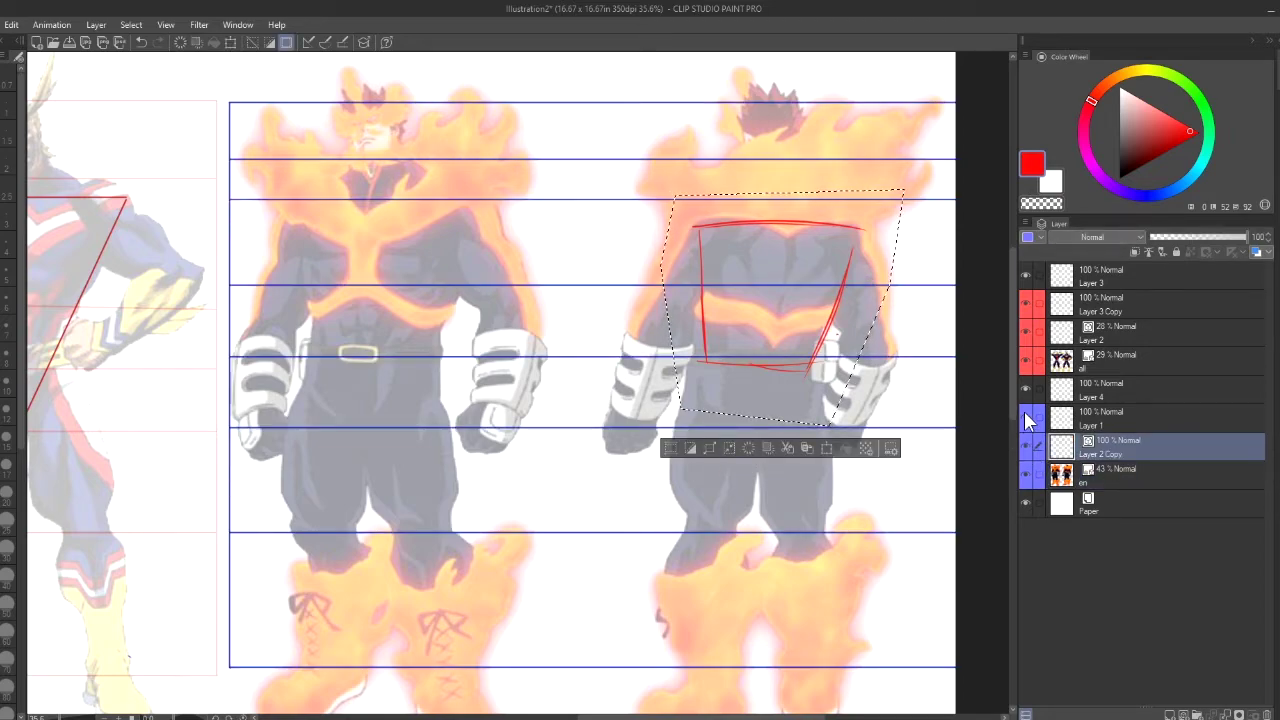
pyautogui.click(1090, 425)
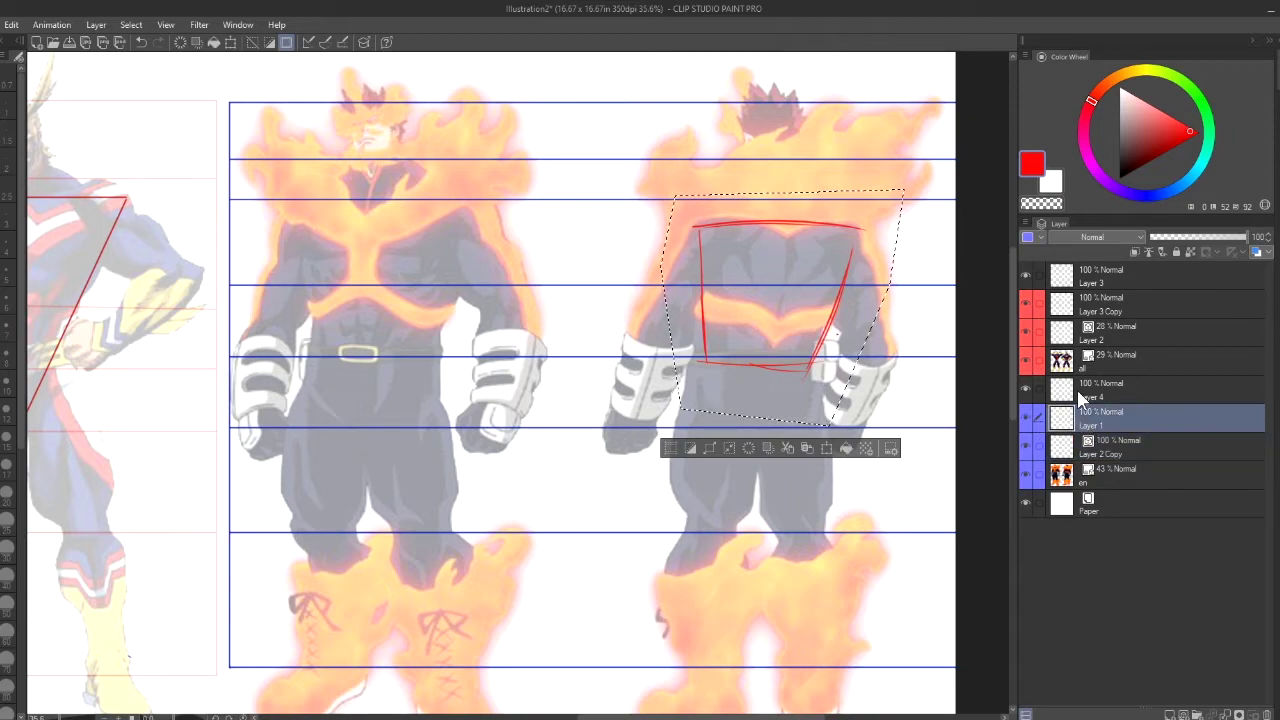
pyautogui.click(1090, 390)
pyautogui.press('Delete')
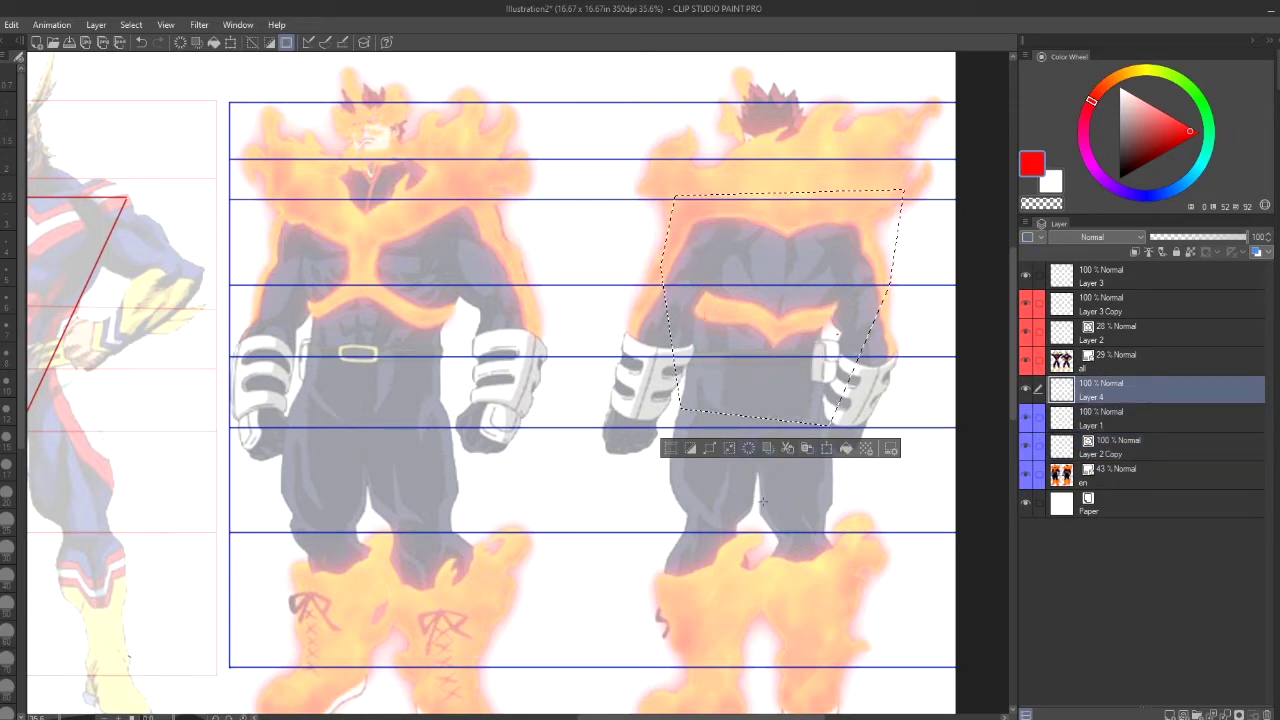
# Redraw the red box around the back-view torso with a rounded base and a slanted right side, and clear the selection
pyautogui.click(2, 195)
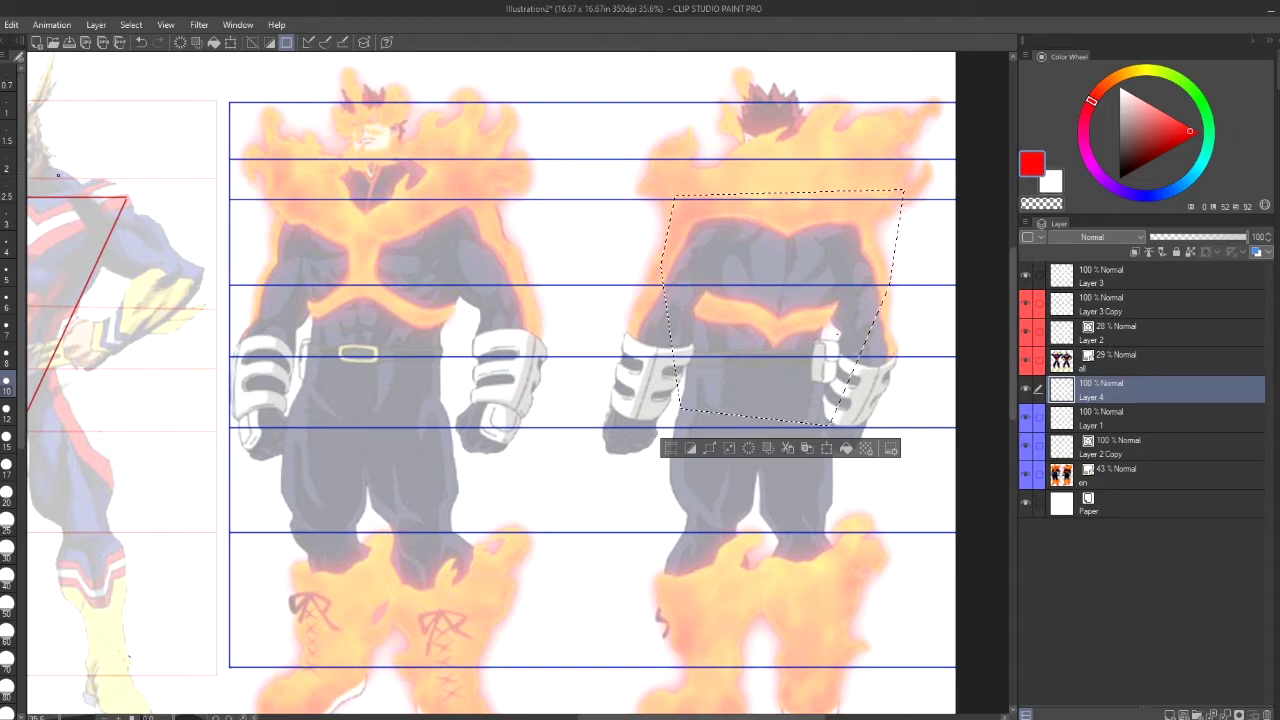
pyautogui.moveTo(704, 234); pyautogui.dragTo(852, 233)
pyautogui.moveTo(696, 232); pyautogui.dragTo(824, 236)
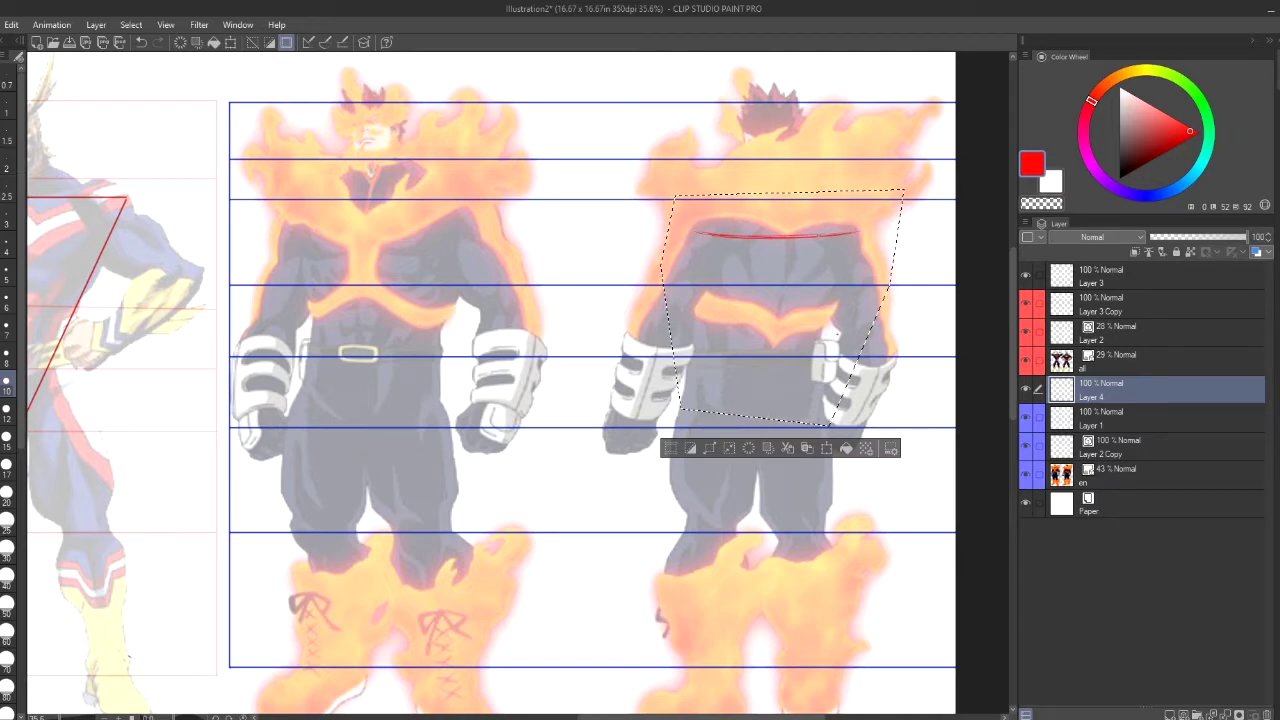
pyautogui.moveTo(705, 236); pyautogui.dragTo(700, 350)
pyautogui.moveTo(703, 288)
pyautogui.mouseDown()
pyautogui.moveTo(700, 364)
pyautogui.moveTo(696, 348)
pyautogui.moveTo(806, 354)
pyautogui.moveTo(764, 364)
pyautogui.moveTo(825, 341)
pyautogui.moveTo(856, 238)
pyautogui.mouseUp()
pyautogui.moveTo(836, 298)
pyautogui.mouseDown()
pyautogui.moveTo(815, 350)
pyautogui.moveTo(701, 248)
pyautogui.moveTo(714, 355)
pyautogui.moveTo(838, 298)
pyautogui.moveTo(698, 231)
pyautogui.moveTo(706, 338)
pyautogui.moveTo(834, 324)
pyautogui.mouseUp()
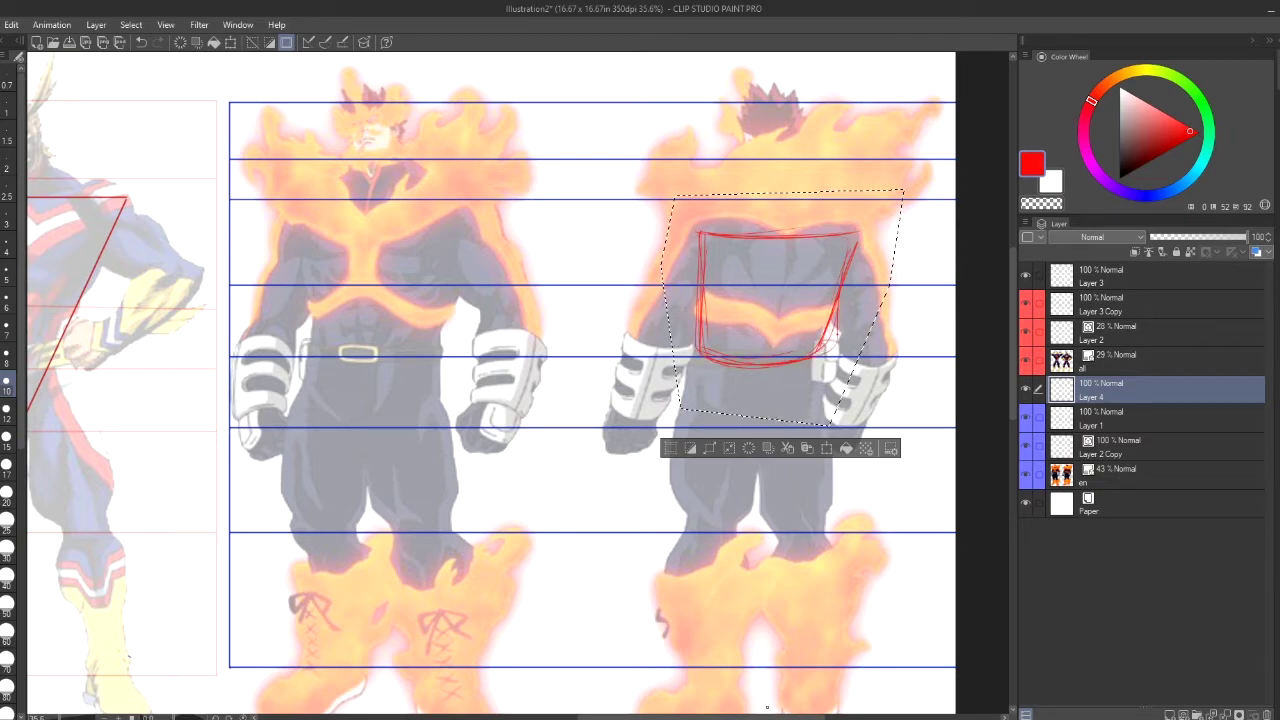
pyautogui.moveTo(774, 716); pyautogui.dragTo(710, 716)
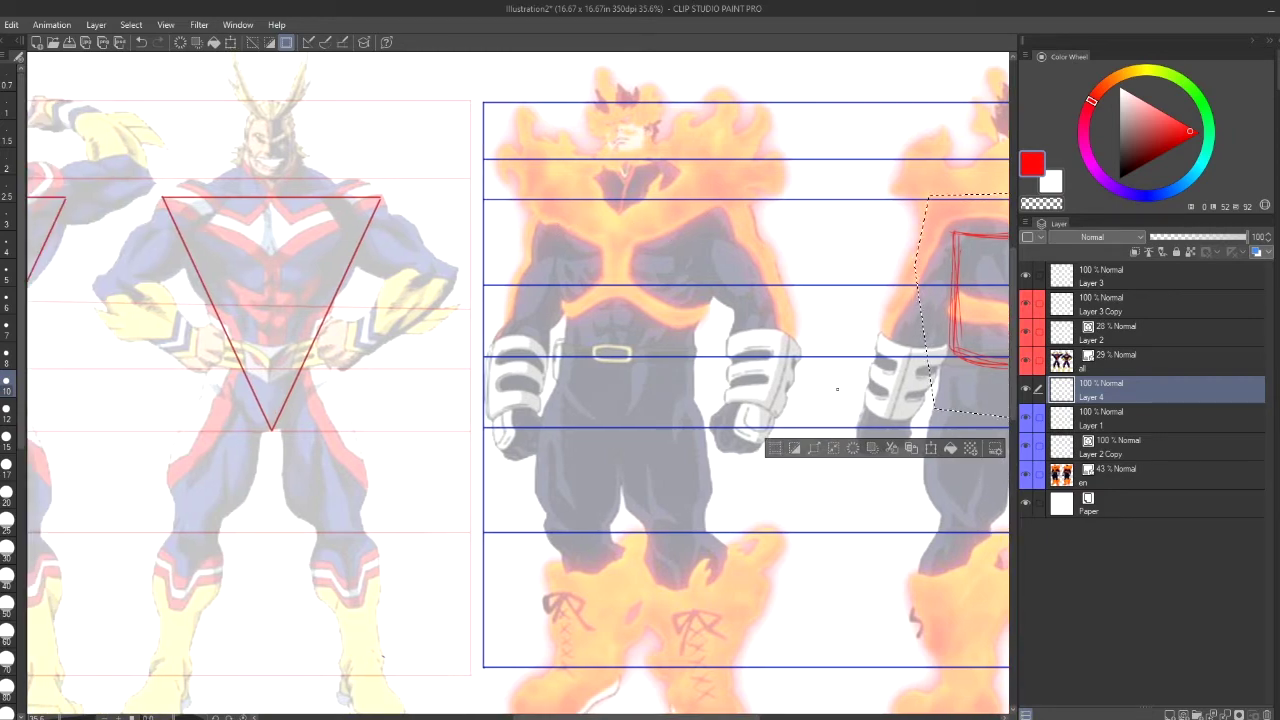
pyautogui.press('m')
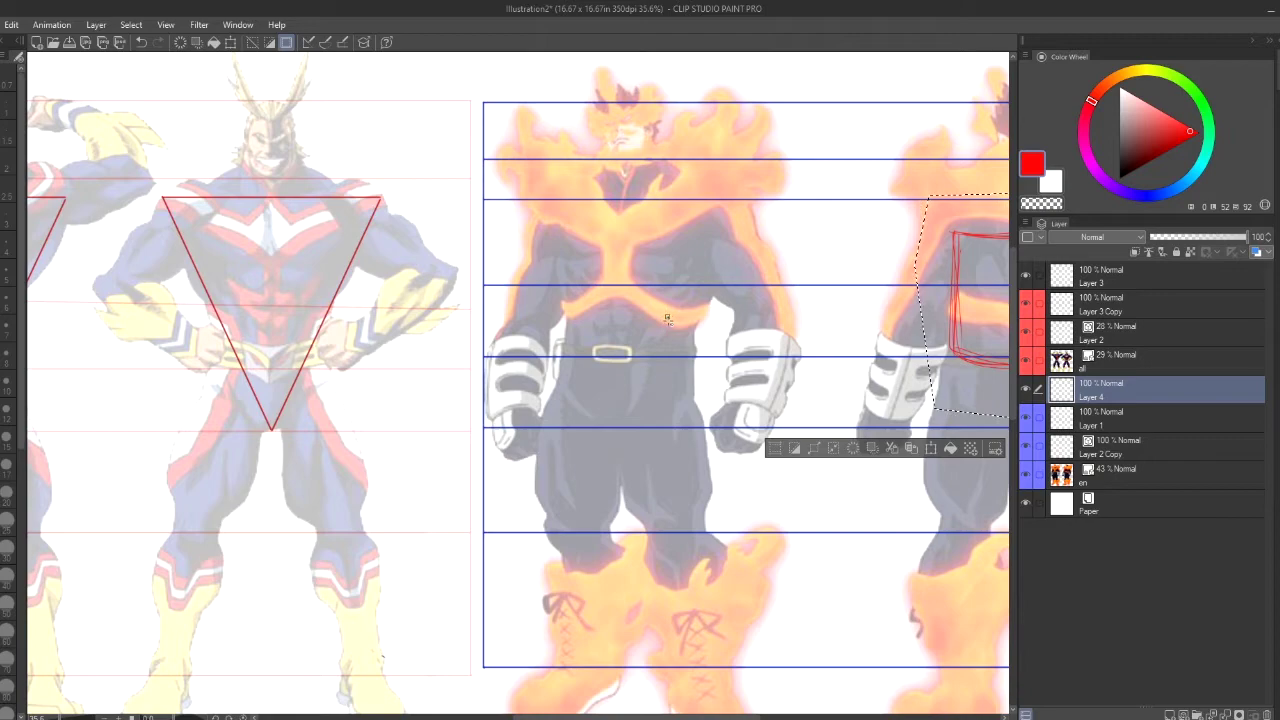
pyautogui.click(583, 402)
# Try three red lines across the flame-costumed front-view figure's upper chest, and undo them all
pyautogui.press('p')
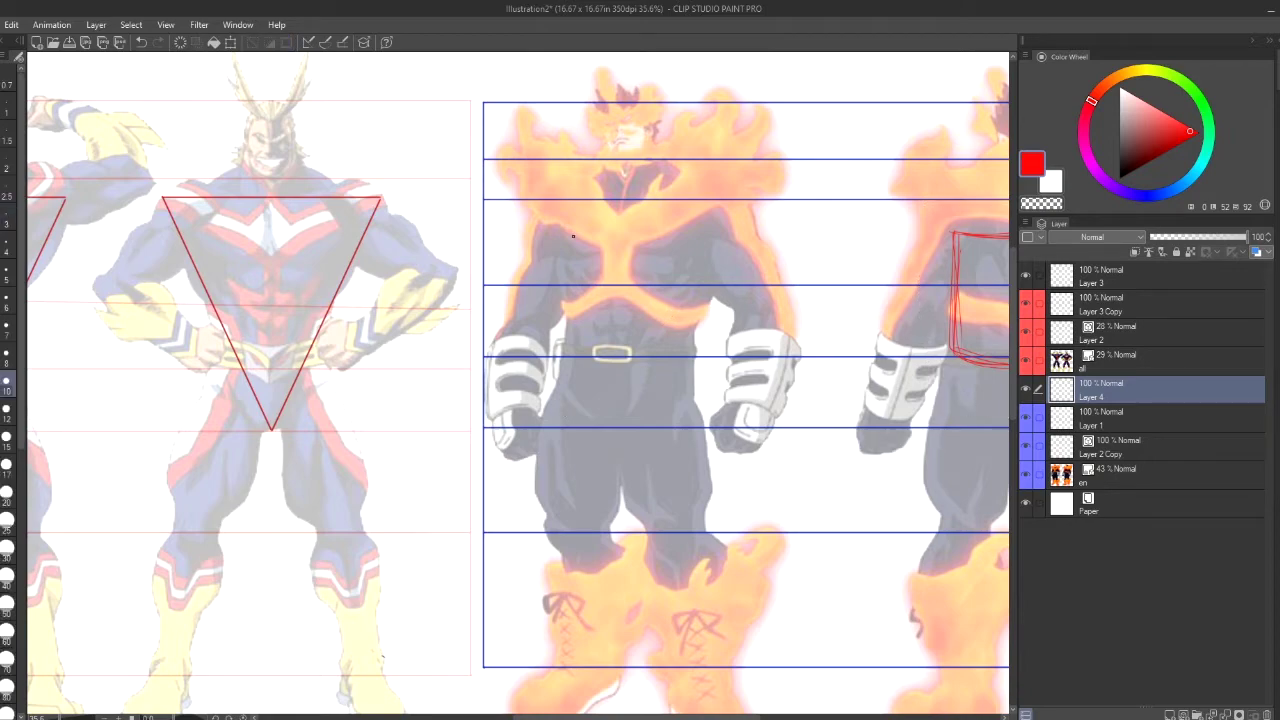
pyautogui.moveTo(544, 222)
pyautogui.mouseDown()
pyautogui.moveTo(684, 216)
pyautogui.moveTo(728, 240)
pyautogui.mouseUp()
pyautogui.moveTo(540, 216); pyautogui.dragTo(688, 210)
pyautogui.moveTo(540, 230); pyautogui.dragTo(706, 214)
pyautogui.click(141, 42)
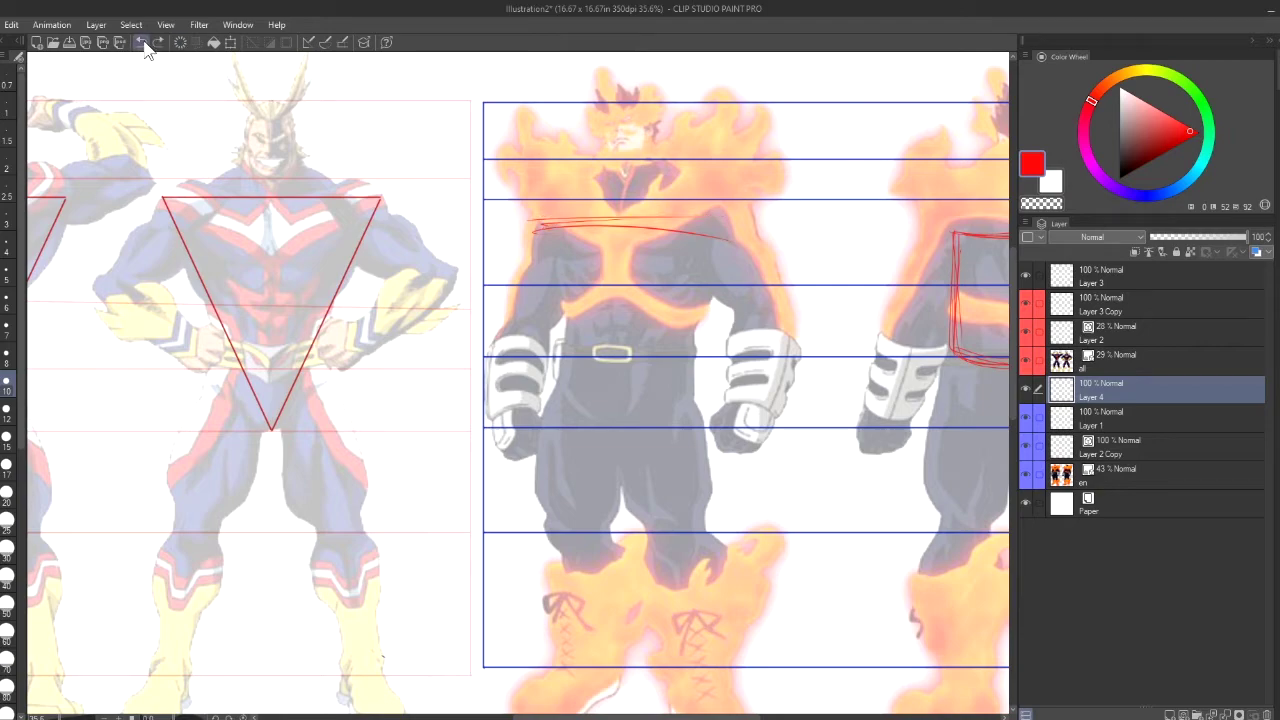
pyautogui.click(141, 42)
pyautogui.click(141, 42)
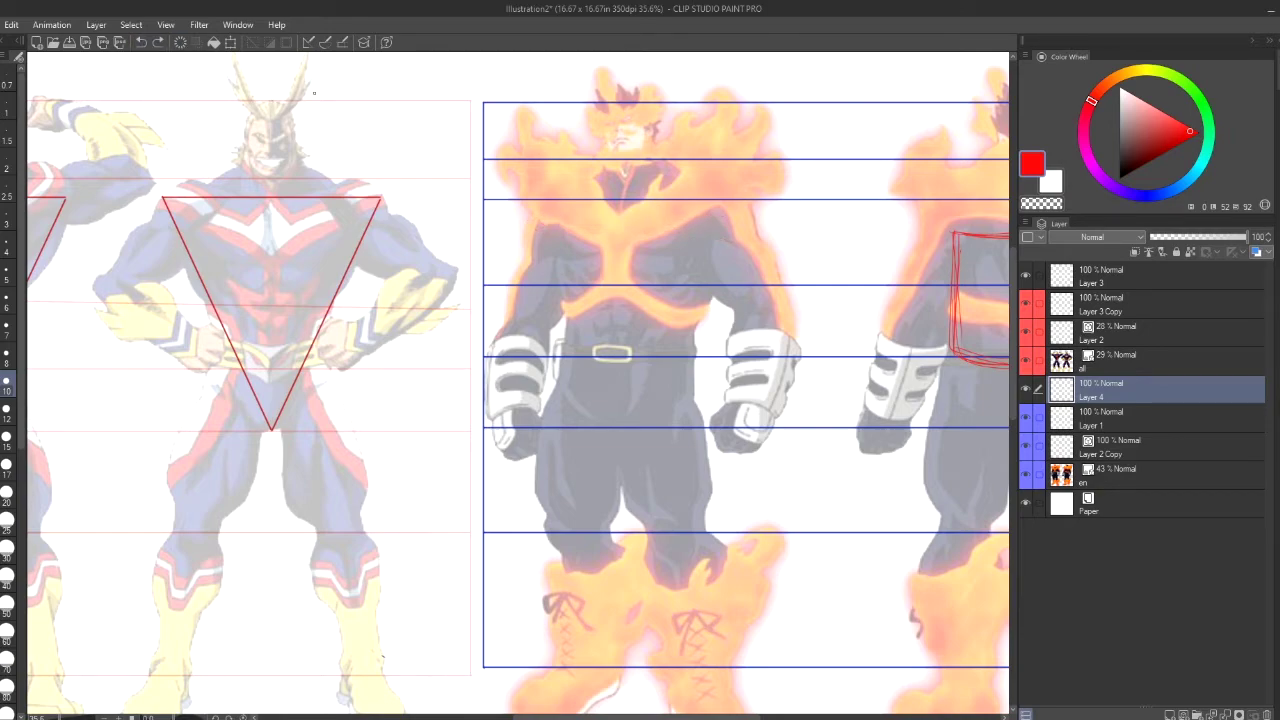
# Draw a red box around the flame-costumed front-view torso, with an arched top, inward-slanting sides and a flat base at the belt
pyautogui.moveTo(540, 230)
pyautogui.mouseDown()
pyautogui.moveTo(736, 216)
pyautogui.moveTo(586, 216)
pyautogui.moveTo(720, 213)
pyautogui.mouseUp()
pyautogui.moveTo(546, 222); pyautogui.dragTo(692, 210)
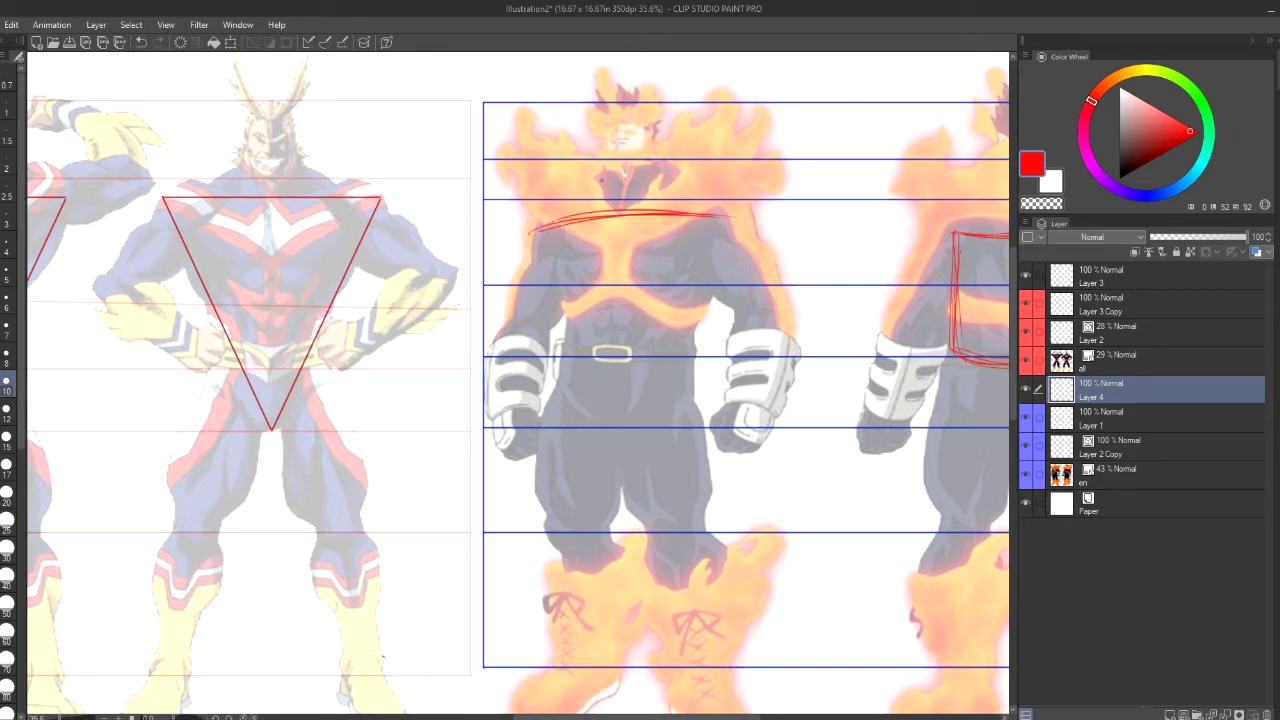
pyautogui.moveTo(546, 230)
pyautogui.mouseDown()
pyautogui.moveTo(562, 344)
pyautogui.moveTo(564, 332)
pyautogui.moveTo(616, 348)
pyautogui.moveTo(692, 346)
pyautogui.moveTo(728, 206)
pyautogui.mouseUp()
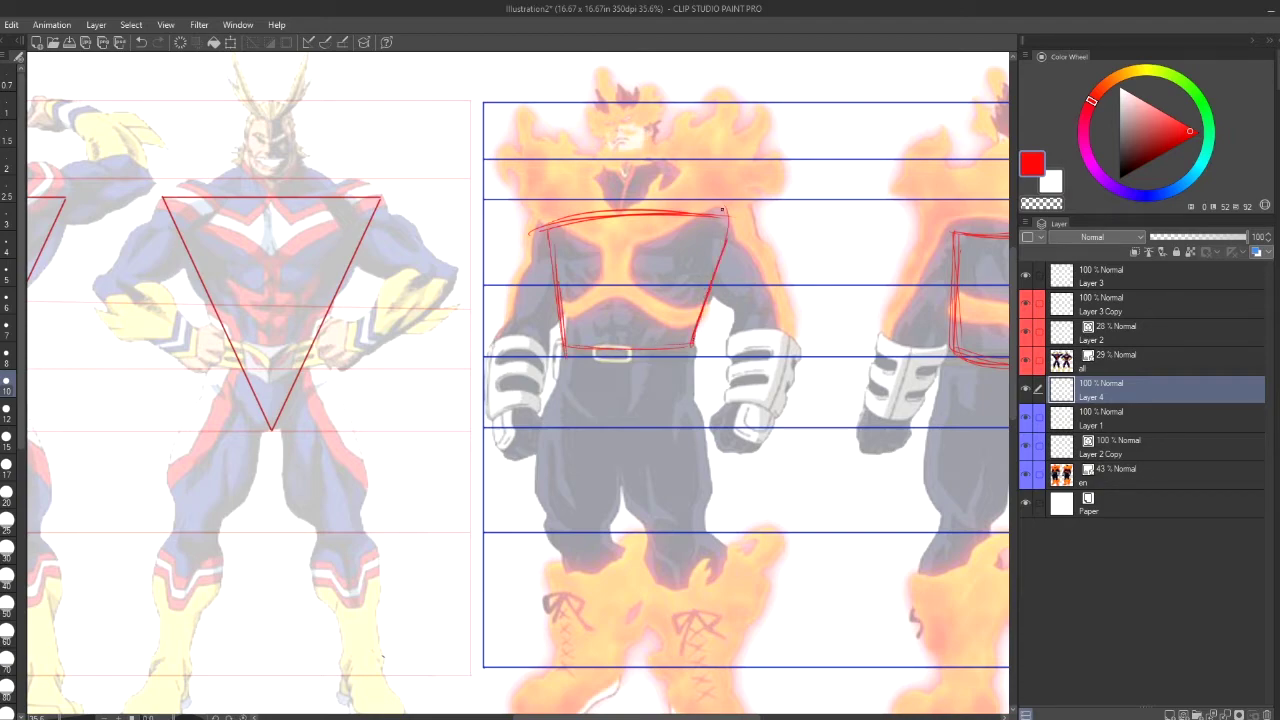
pyautogui.moveTo(722, 250); pyautogui.dragTo(700, 320)
# Set the "en" layer's opacity to 44% and make Layer 4 active again
pyautogui.click(1136, 366)
pyautogui.click(1163, 470)
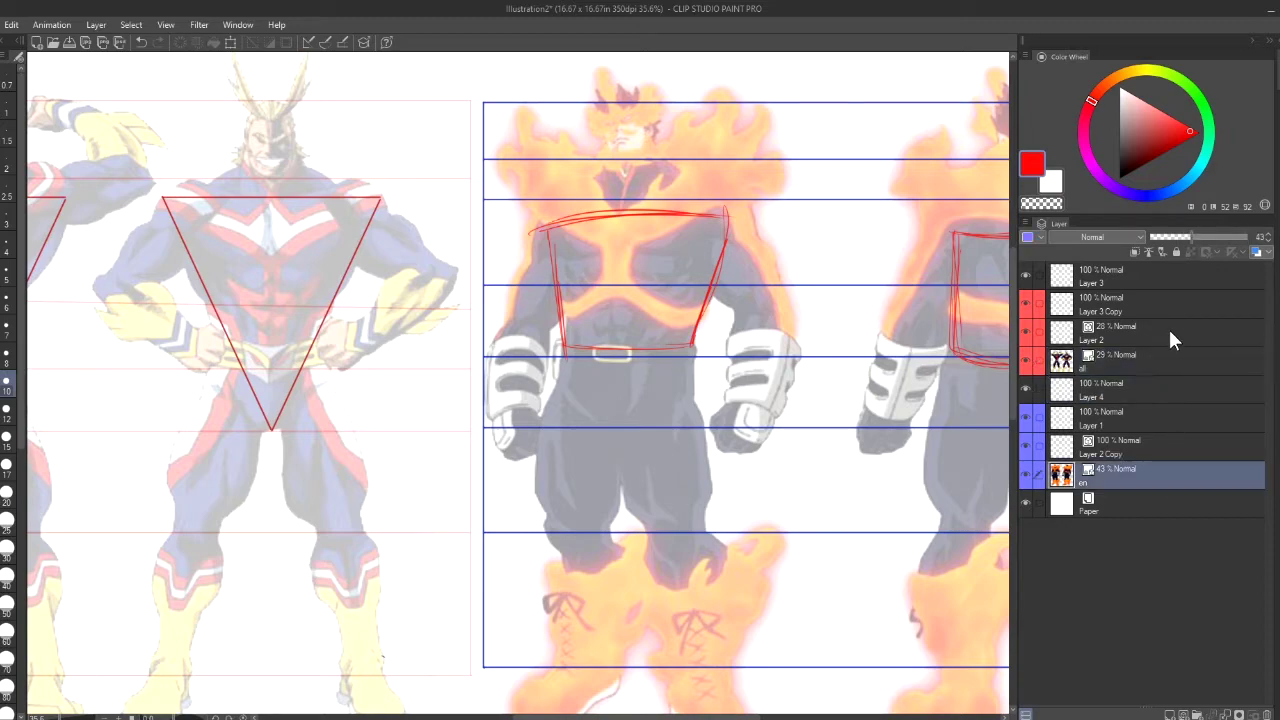
pyautogui.moveTo(1204, 236); pyautogui.dragTo(1218, 236)
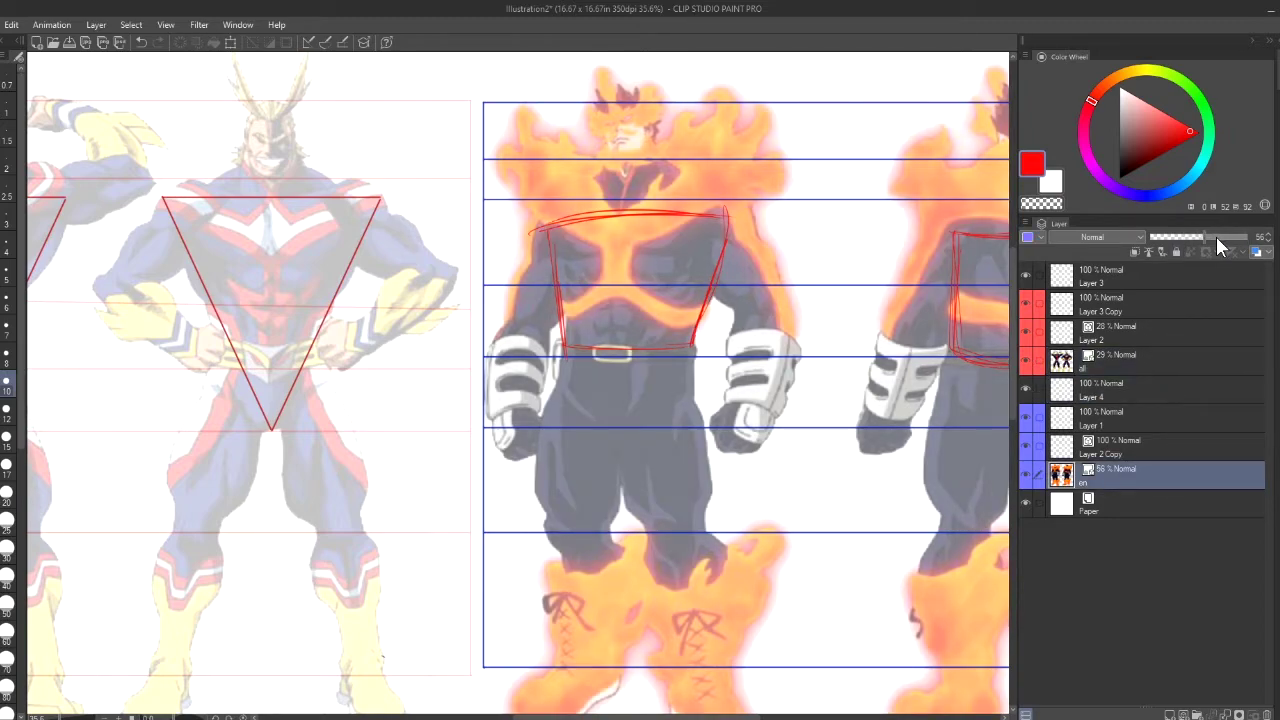
pyautogui.click(1180, 236)
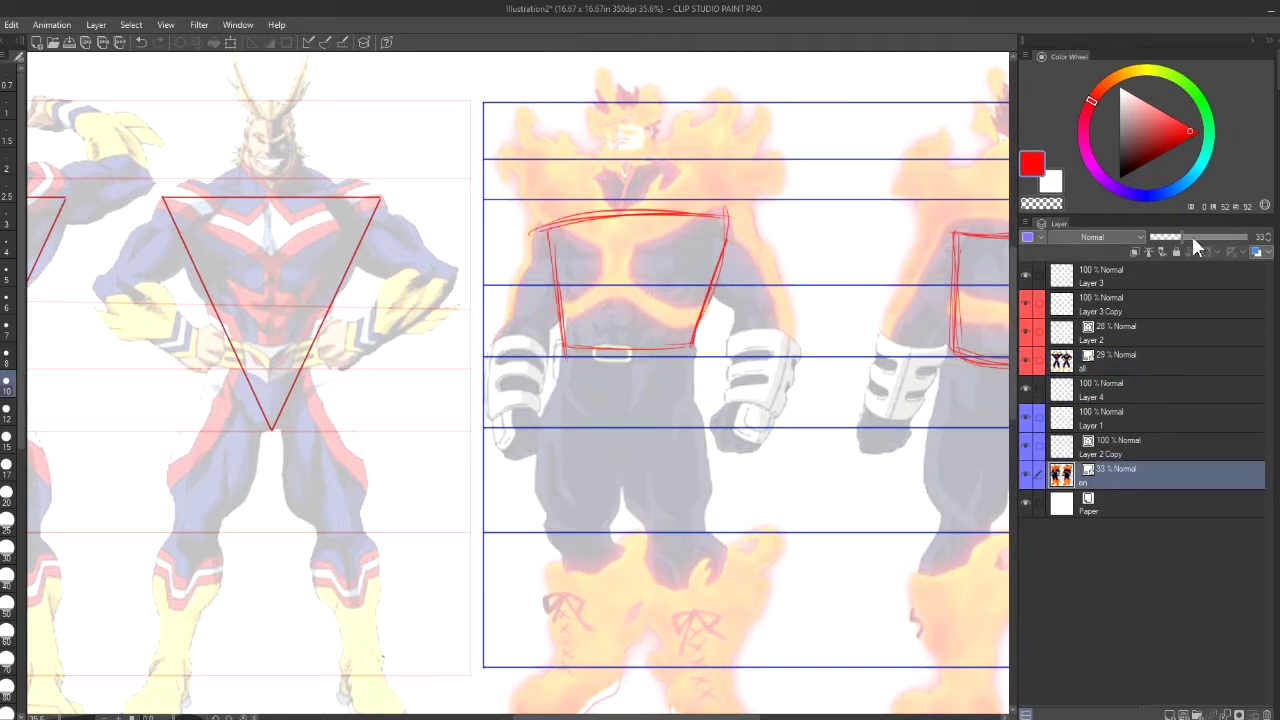
pyautogui.click(1192, 236)
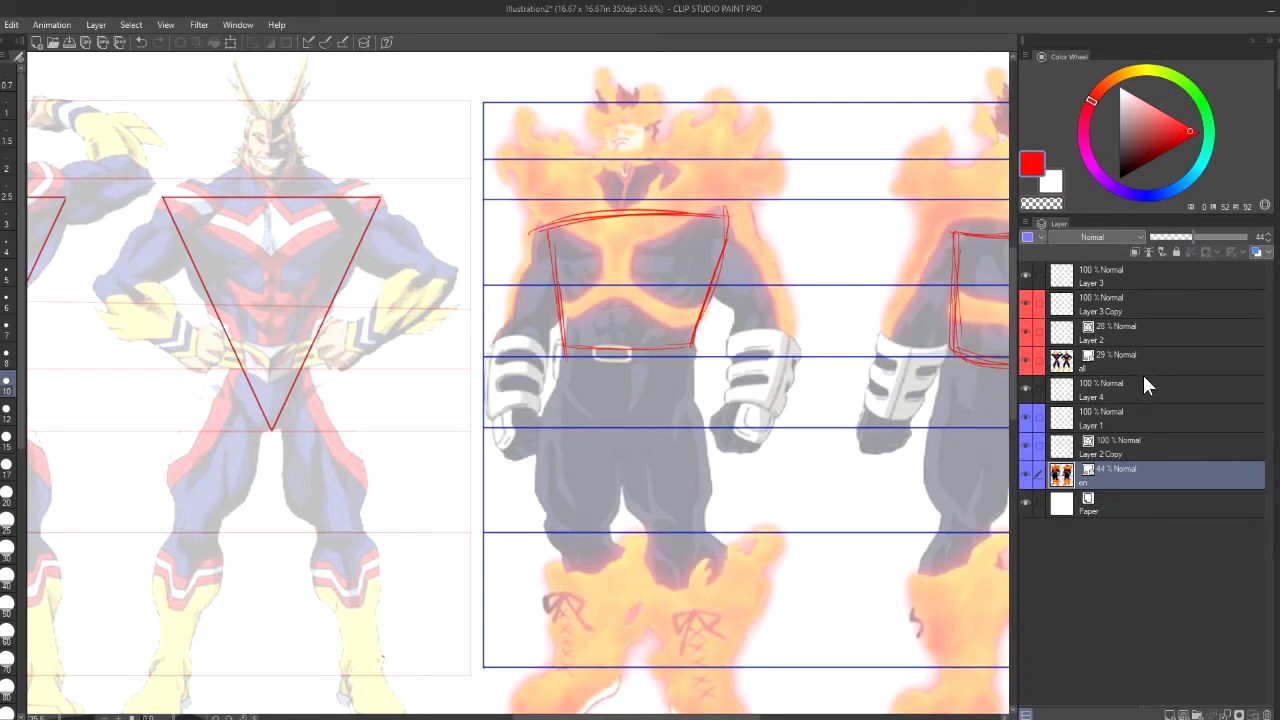
pyautogui.click(1127, 455)
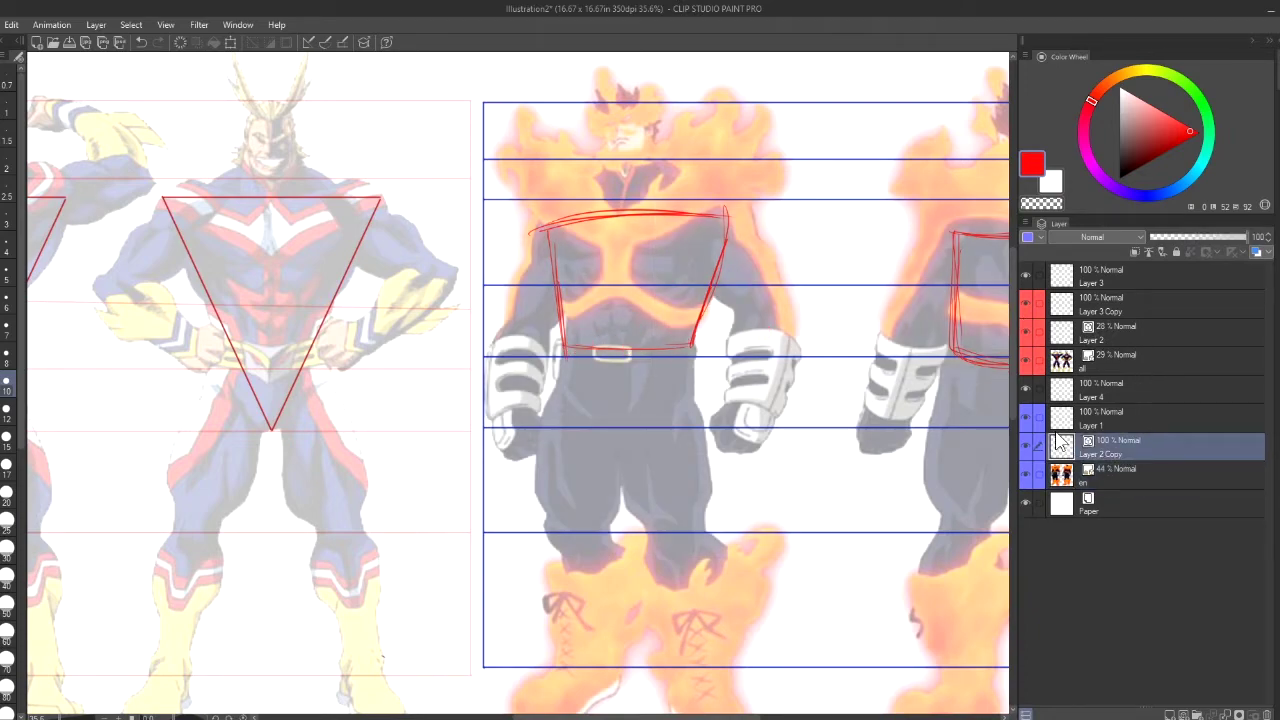
pyautogui.click(1085, 398)
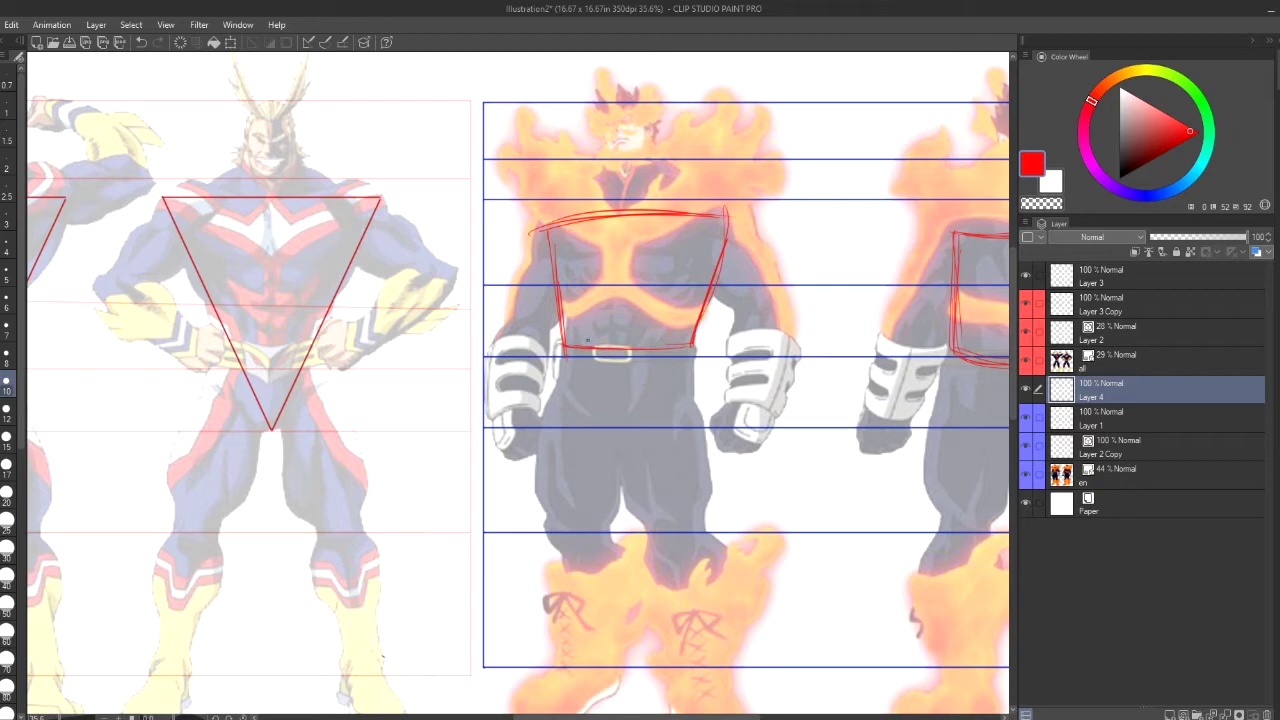
# Reinforce both slanted sides and the arched top of the front-view red torso box with extra strokes
pyautogui.moveTo(714, 296); pyautogui.dragTo(687, 346)
pyautogui.moveTo(723, 228); pyautogui.dragTo(697, 336)
pyautogui.moveTo(556, 236)
pyautogui.mouseDown()
pyautogui.moveTo(566, 344)
pyautogui.moveTo(552, 268)
pyautogui.mouseUp()
pyautogui.moveTo(545, 222); pyautogui.dragTo(565, 347)
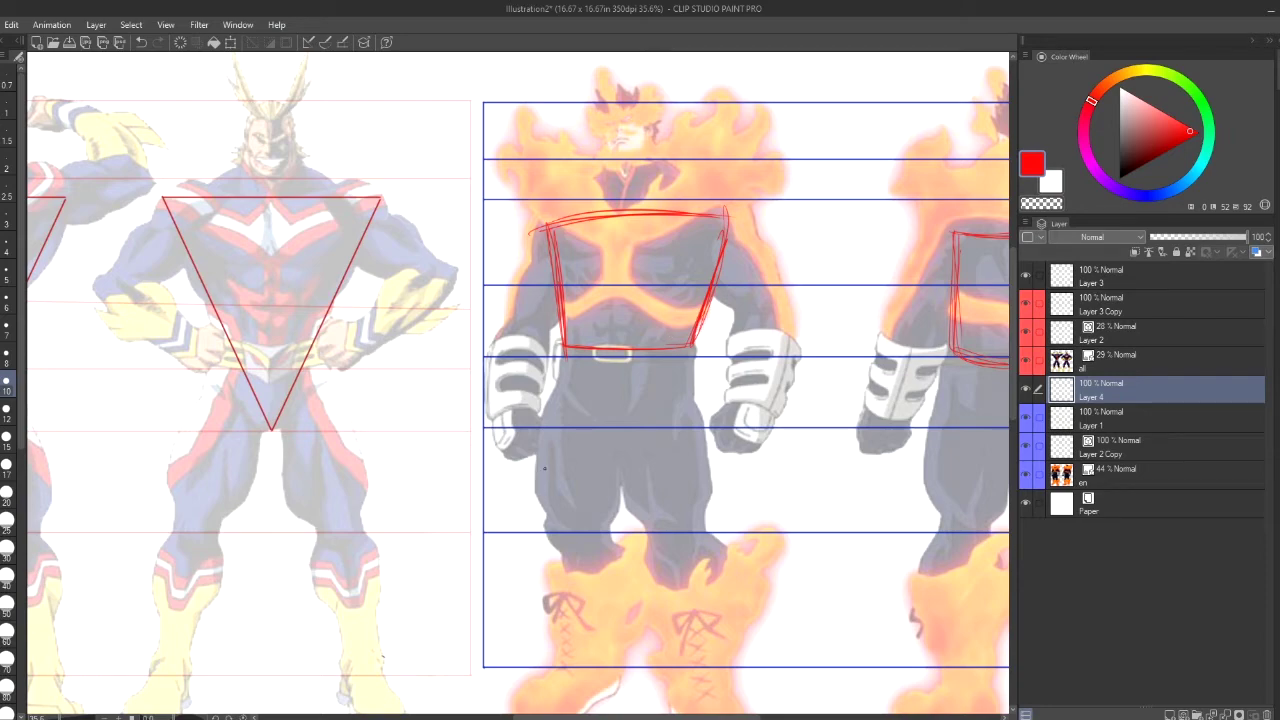
pyautogui.moveTo(560, 220); pyautogui.dragTo(688, 206)
pyautogui.moveTo(608, 208)
pyautogui.mouseDown()
pyautogui.moveTo(696, 213)
pyautogui.moveTo(644, 205)
pyautogui.mouseUp()
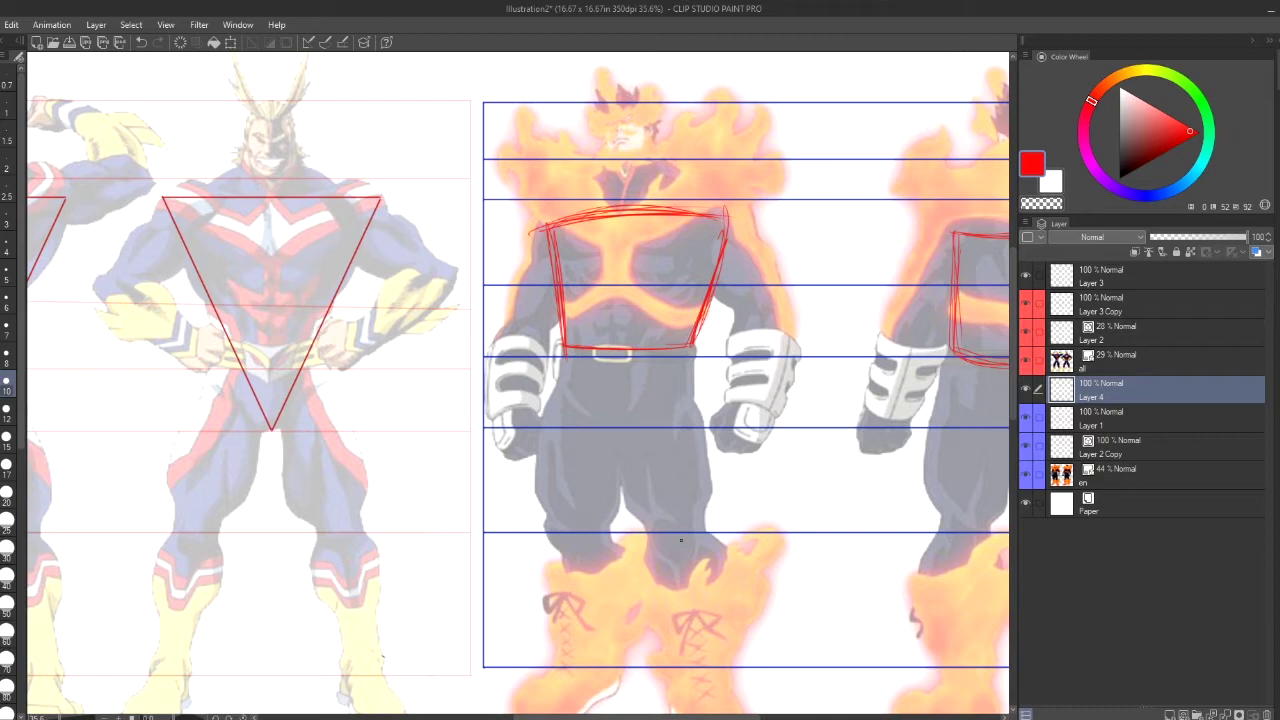
# Try red ellipses around the chest and the lower torso of the boxed front-view figure, and undo both
pyautogui.moveTo(712, 280)
pyautogui.mouseDown()
pyautogui.moveTo(541, 336)
pyautogui.moveTo(706, 358)
pyautogui.moveTo(612, 265)
pyautogui.mouseUp()
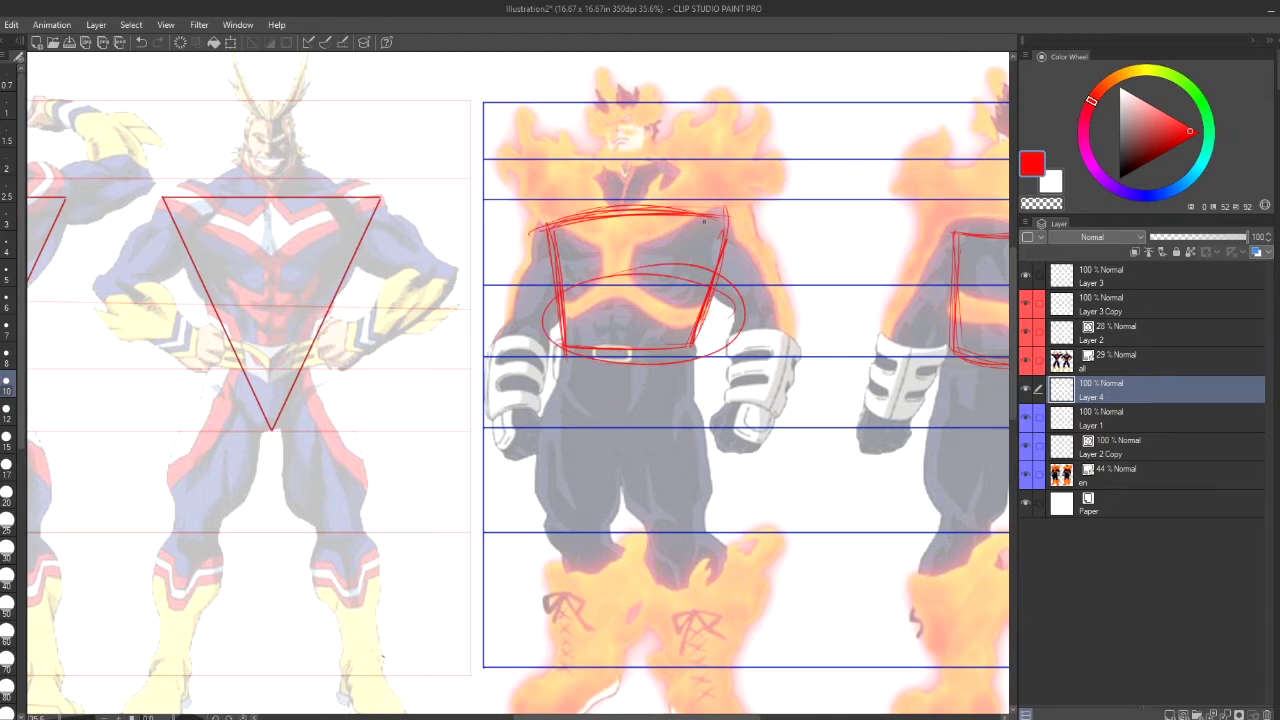
pyautogui.moveTo(704, 222)
pyautogui.mouseDown()
pyautogui.moveTo(706, 300)
pyautogui.moveTo(712, 222)
pyautogui.mouseUp()
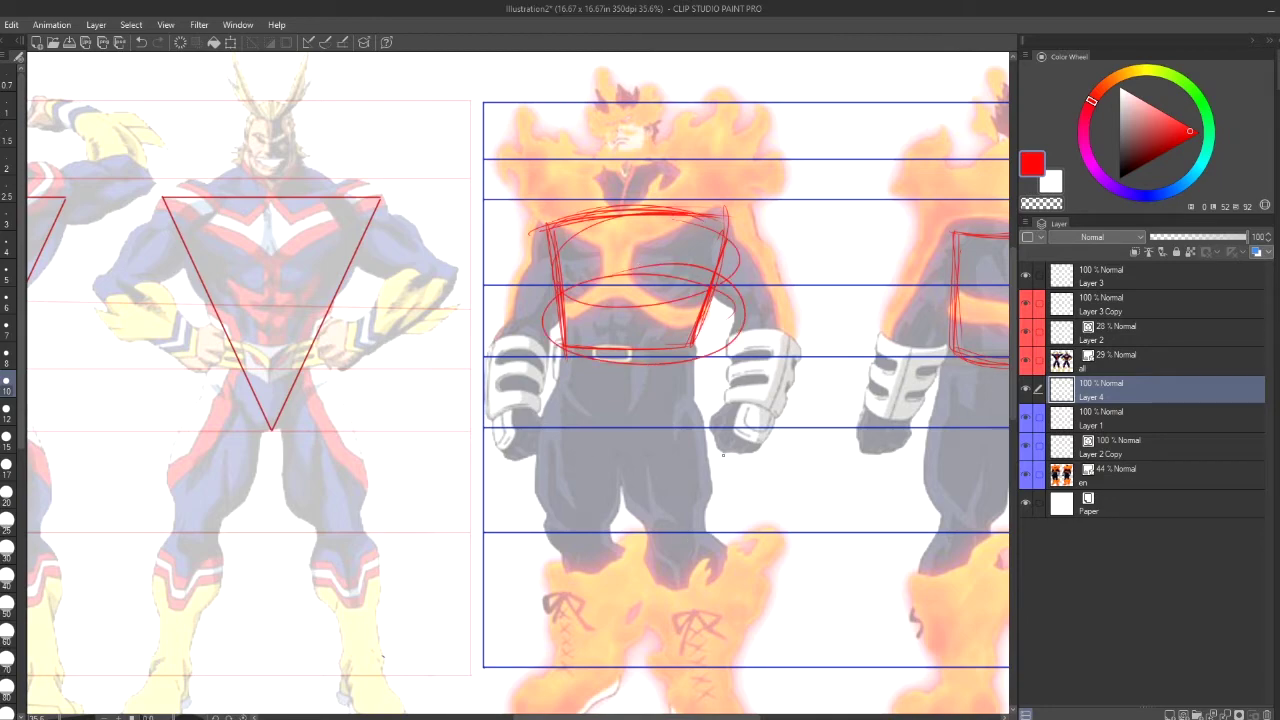
pyautogui.click(141, 42)
pyautogui.click(141, 42)
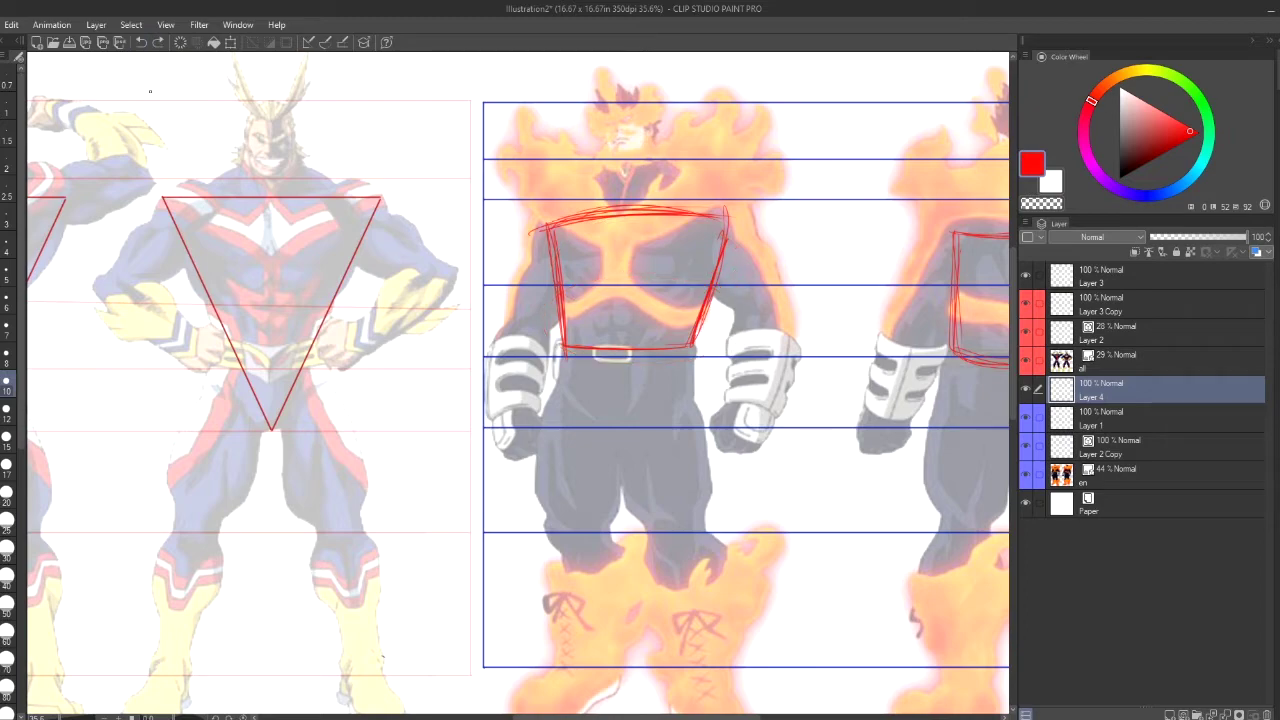
# Strengthen the lower sides of the front-view torso box and compare its shape with the other hero's red triangles
pyautogui.moveTo(566, 309); pyautogui.dragTo(566, 334)
pyautogui.moveTo(702, 316); pyautogui.dragTo(696, 348)
pyautogui.moveTo(657, 716); pyautogui.dragTo(762, 716)
pyautogui.hscroll(-6, 678, 334)
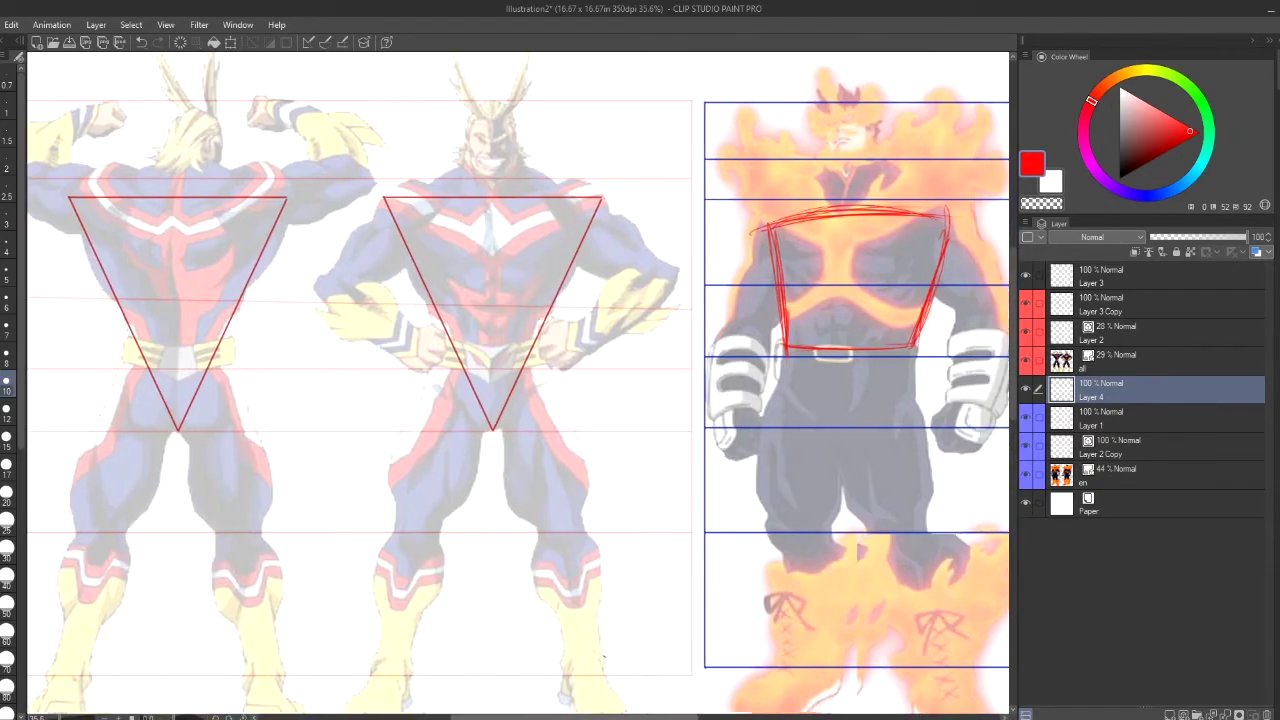
pyautogui.hscroll(2, 716, 634)
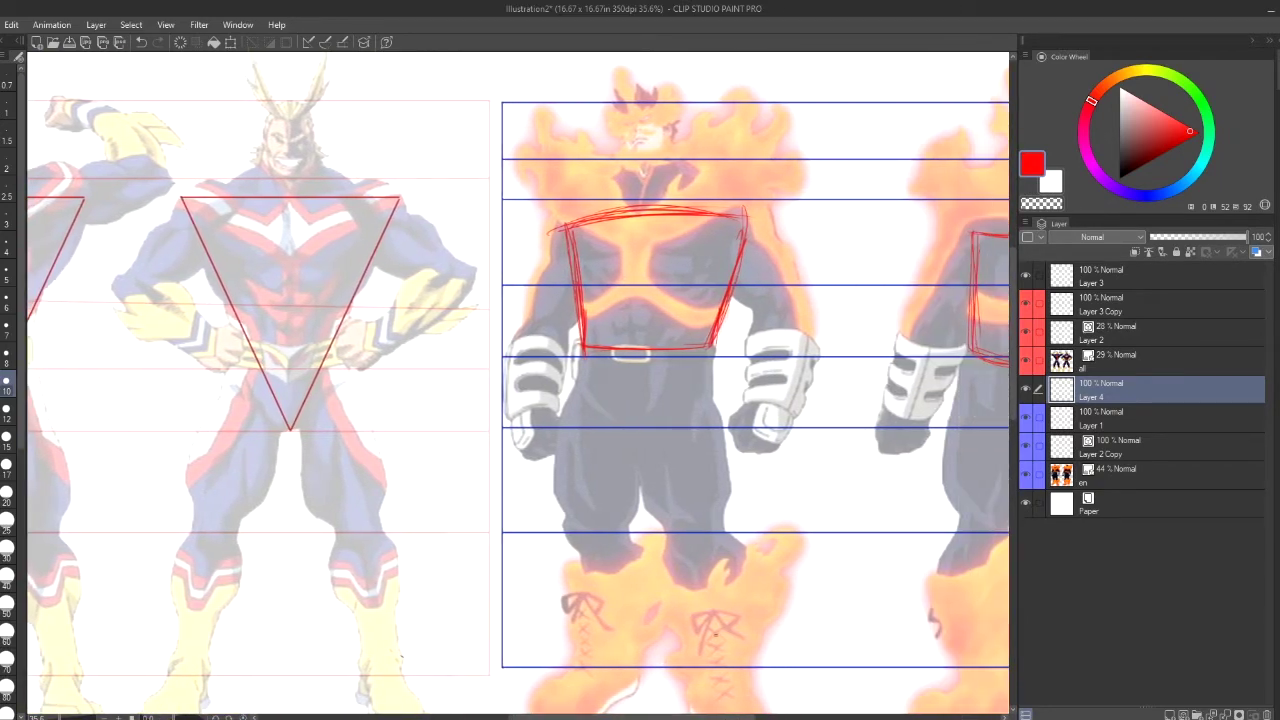
# Draw red lines across the hips of both front-view heroes to compare their widths, with a small mark beside the flame-costumed figure's
pyautogui.moveTo(222, 377); pyautogui.dragTo(356, 374)
pyautogui.moveTo(572, 377); pyautogui.dragTo(720, 377)
pyautogui.moveTo(587, 378); pyautogui.dragTo(740, 376)
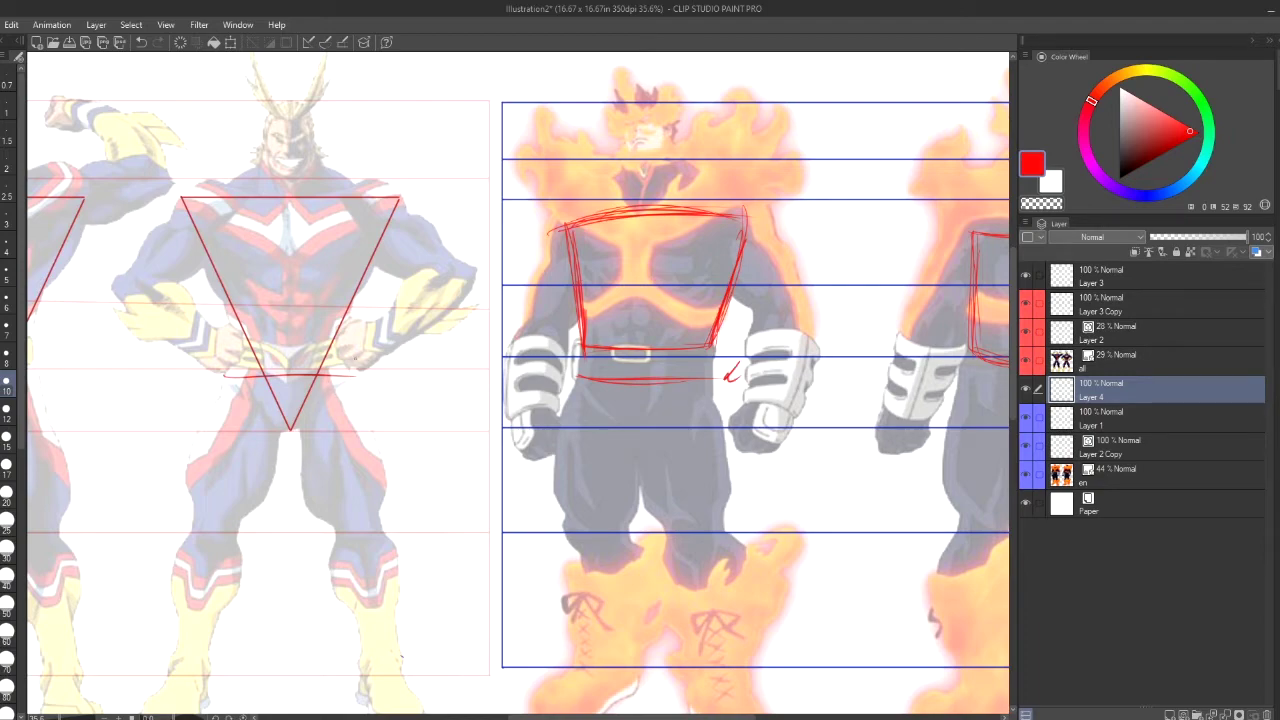
# Circle the waist and hip area of both front-view heroes in red, and undo the ellipses and the small side mark
pyautogui.moveTo(336, 338)
pyautogui.mouseDown()
pyautogui.moveTo(238, 342)
pyautogui.moveTo(286, 400)
pyautogui.moveTo(236, 350)
pyautogui.mouseUp()
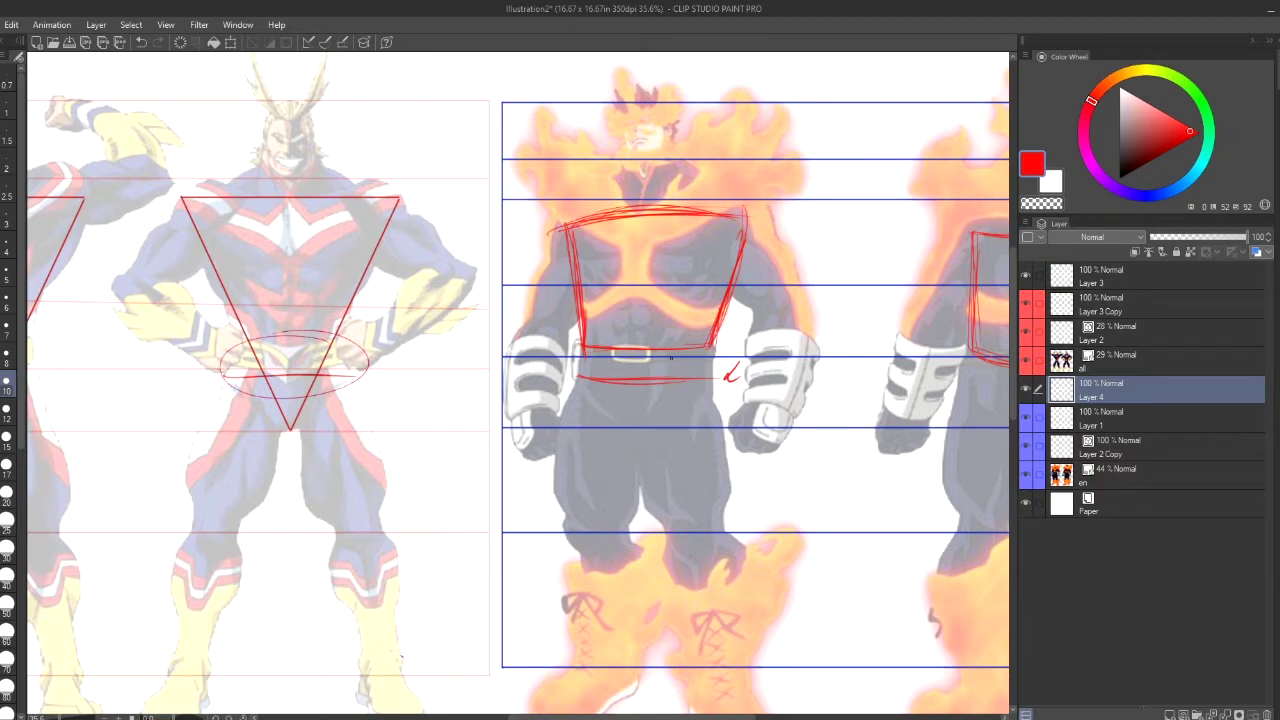
pyautogui.moveTo(702, 340)
pyautogui.mouseDown()
pyautogui.moveTo(640, 418)
pyautogui.moveTo(740, 396)
pyautogui.moveTo(555, 377)
pyautogui.moveTo(740, 375)
pyautogui.mouseUp()
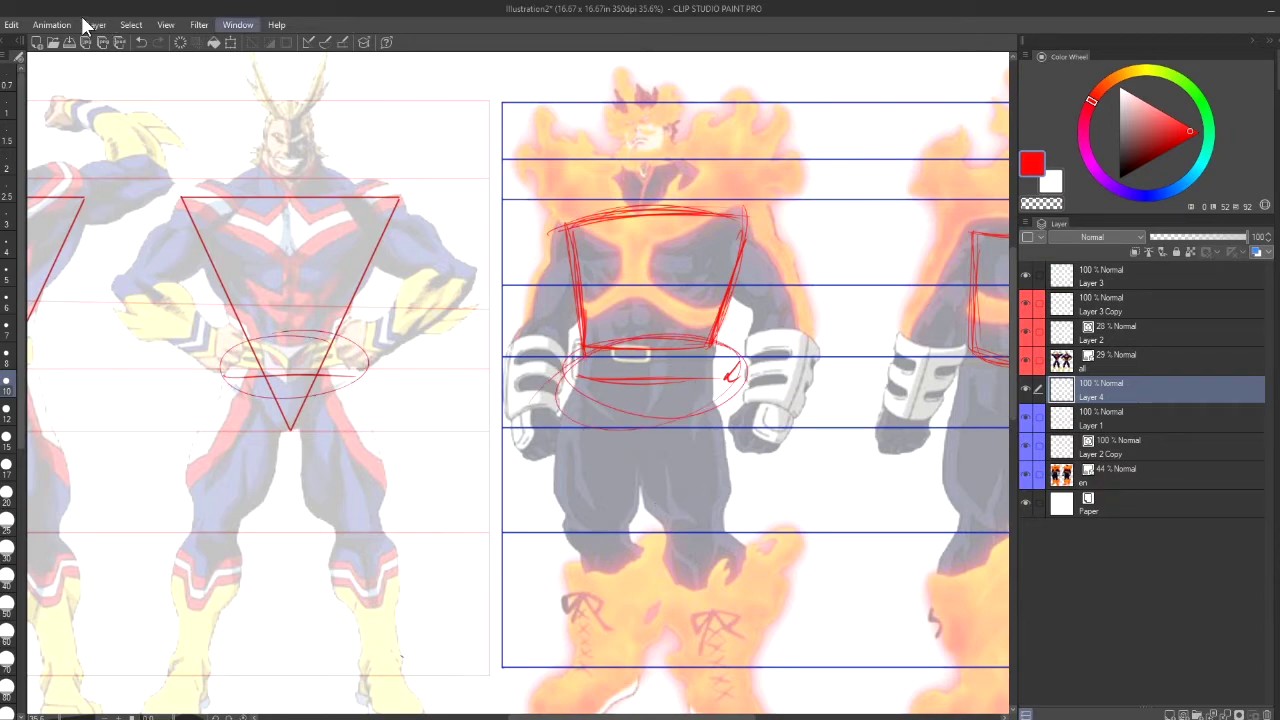
pyautogui.click(139, 46)
pyautogui.click(140, 48)
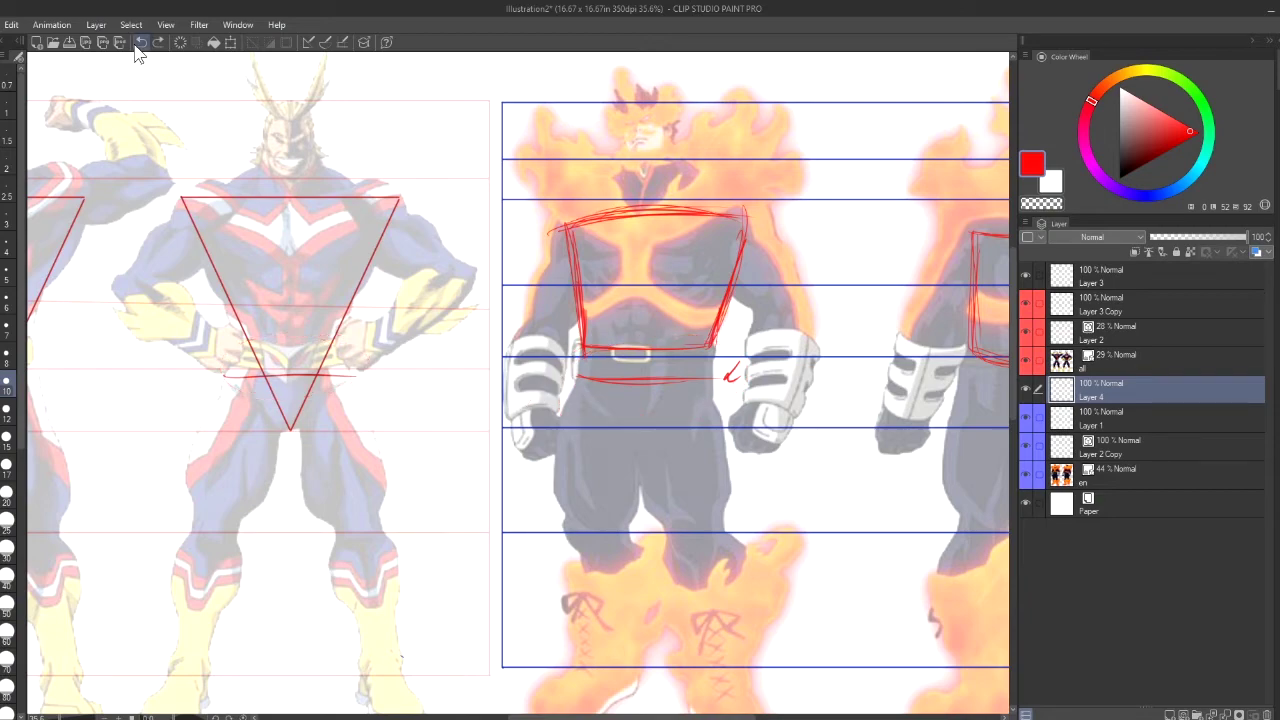
pyautogui.click(140, 48)
pyautogui.click(140, 48)
# Undo the red hip lines on both front-view heroes, keeping only the triangles and torso boxes
pyautogui.moveTo(740, 717)
pyautogui.mouseDown()
pyautogui.moveTo(817, 718)
pyautogui.moveTo(751, 717)
pyautogui.mouseUp()
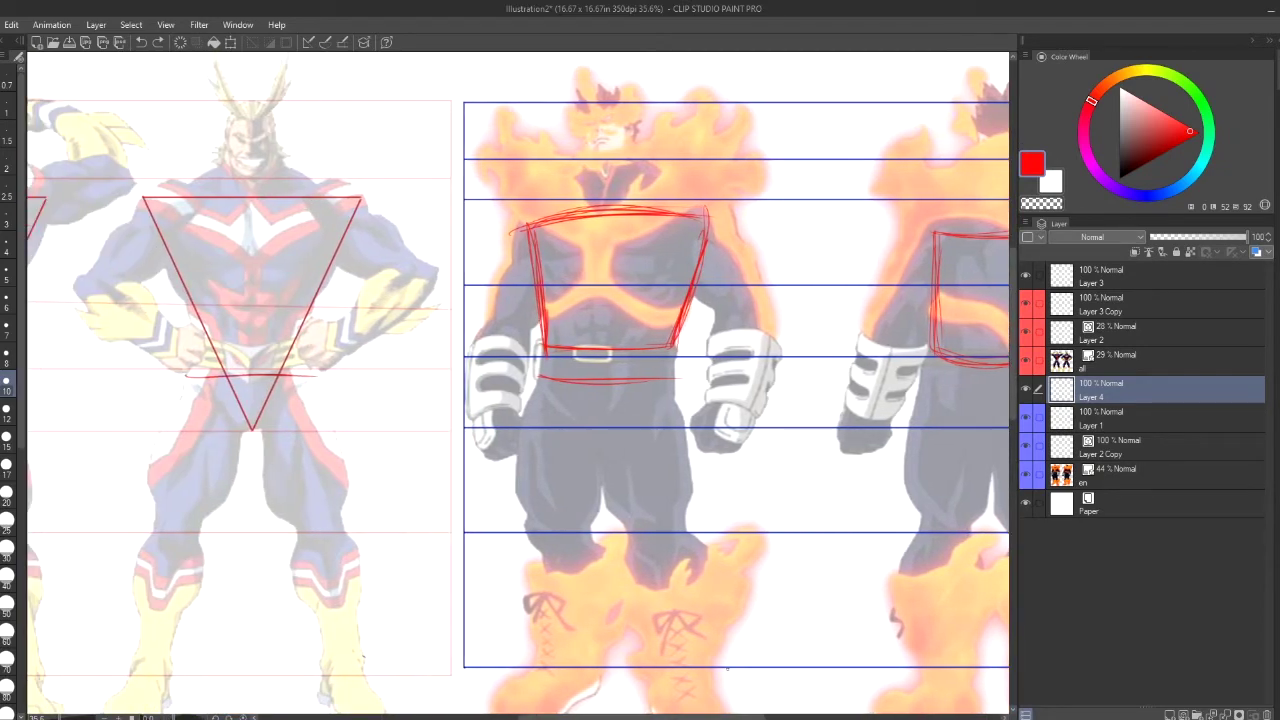
pyautogui.click(144, 44)
pyautogui.click(144, 44)
pyautogui.click(144, 44)
pyautogui.click(144, 44)
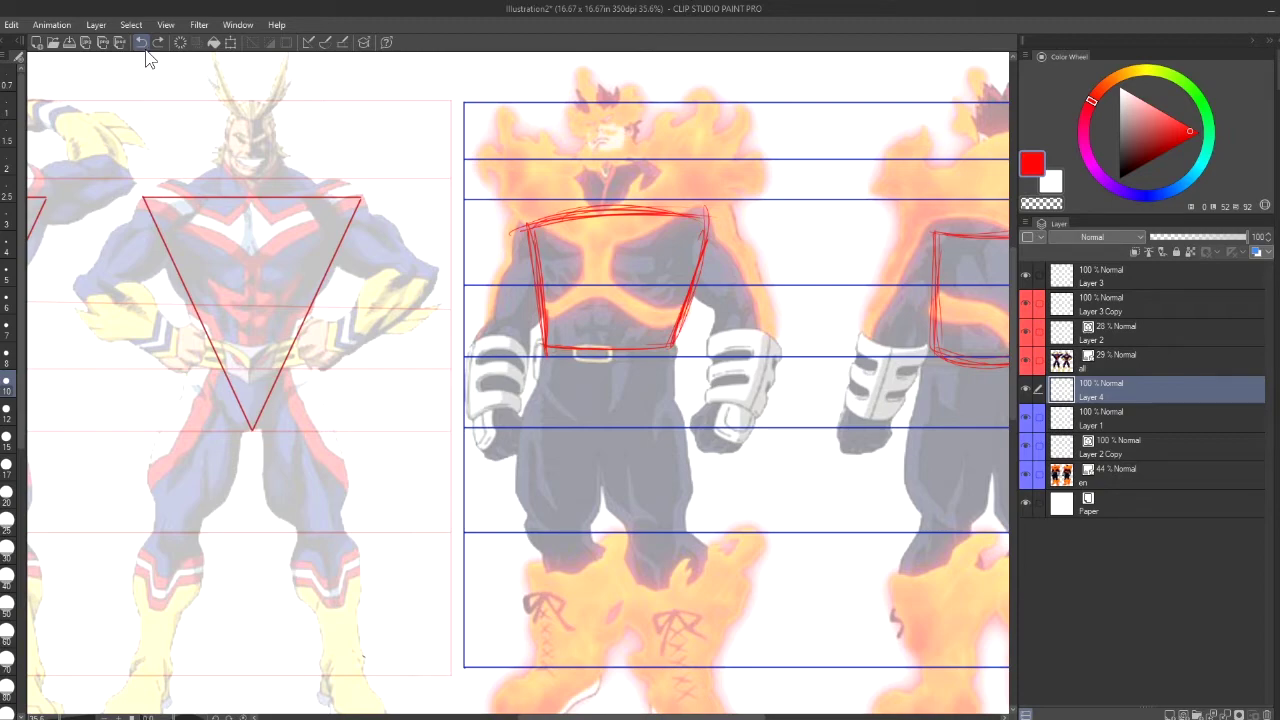
pyautogui.click(145, 47)
pyautogui.click(145, 47)
pyautogui.click(145, 47)
pyautogui.click(145, 50)
# Outline the neck and upper-shoulder area in red above the torso shapes on both front views and the flame-costumed back view
pyautogui.moveTo(650, 712); pyautogui.dragTo(588, 708)
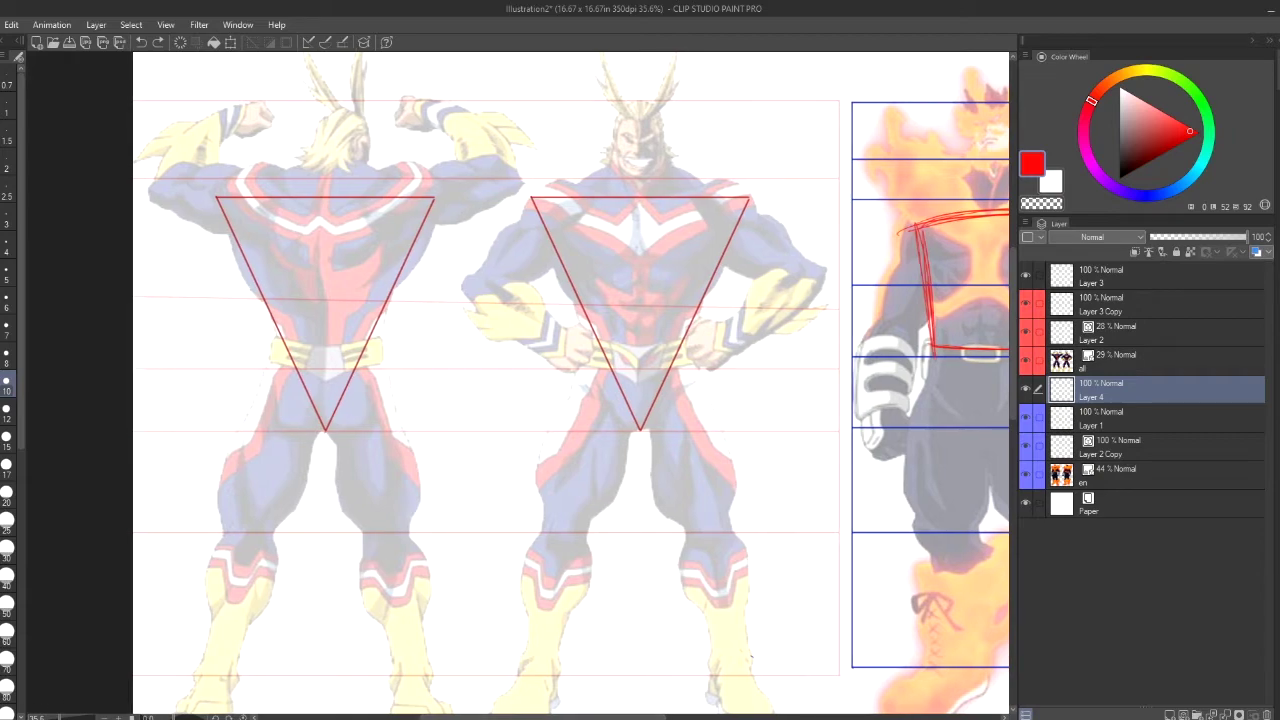
pyautogui.click(66, 716)
pyautogui.hotkey('ctrl', '+')
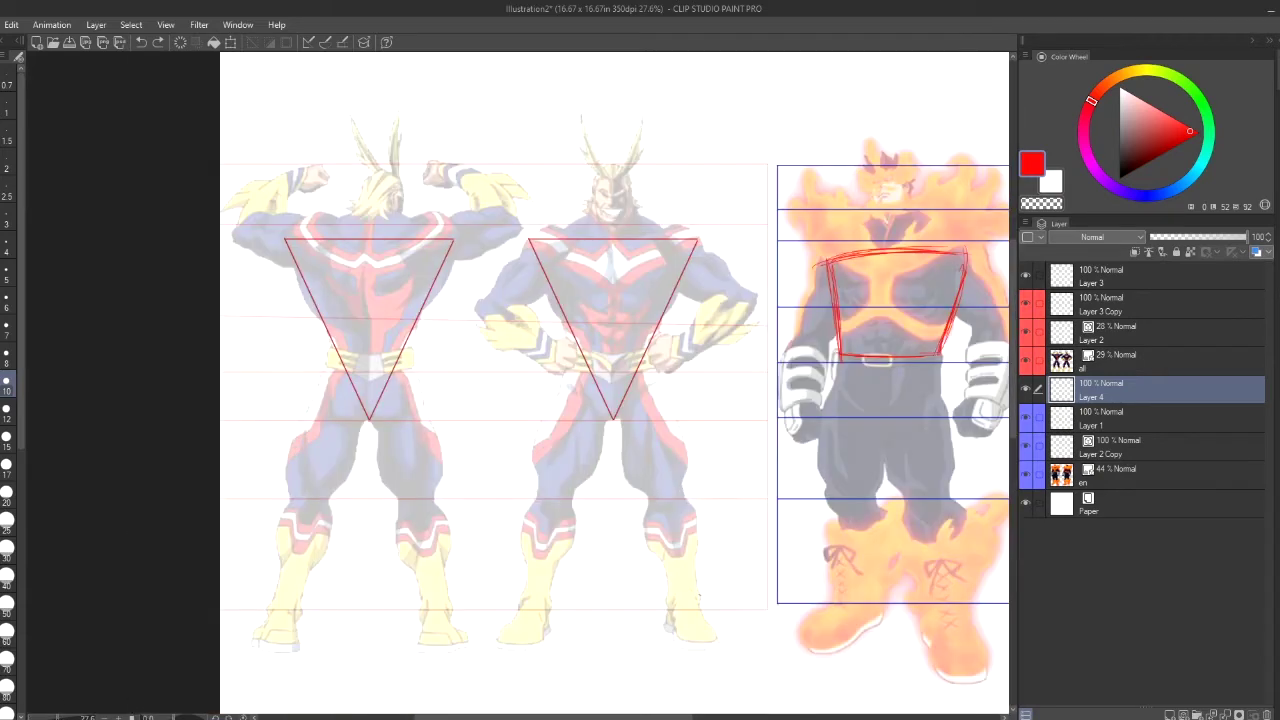
pyautogui.moveTo(588, 718); pyautogui.dragTo(635, 718)
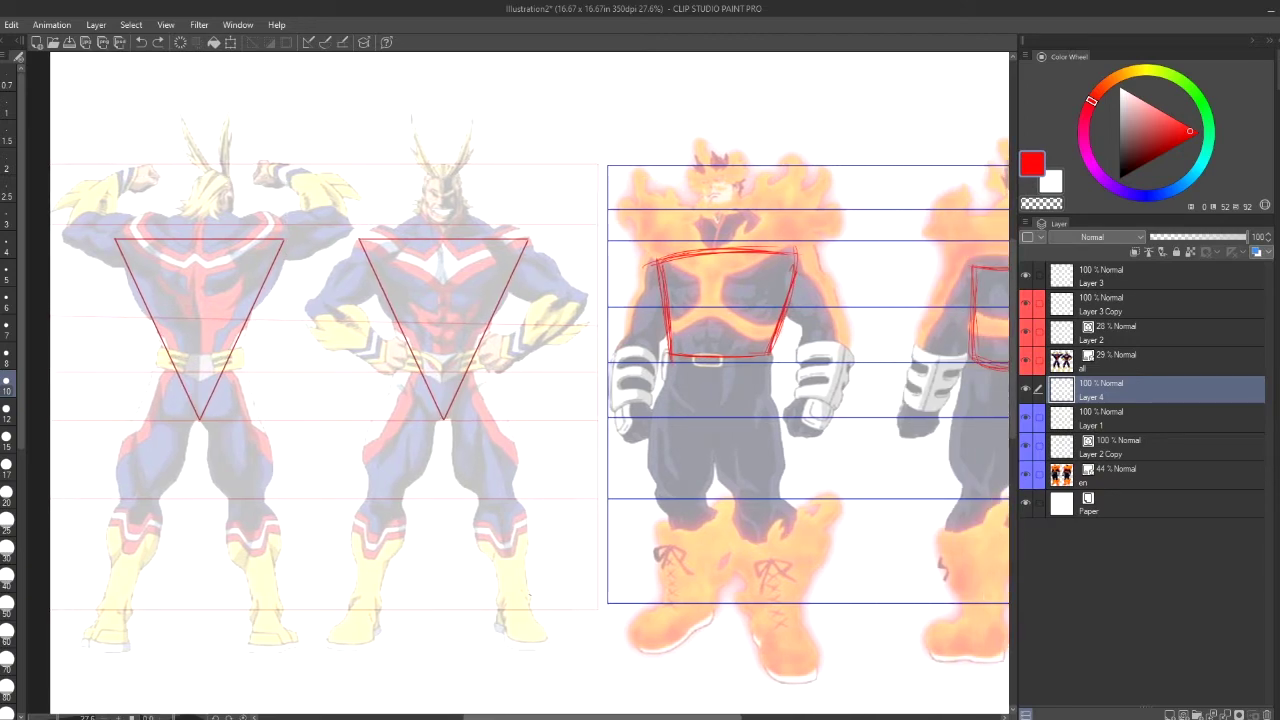
pyautogui.moveTo(640, 717); pyautogui.dragTo(660, 717)
pyautogui.moveTo(706, 208)
pyautogui.mouseDown()
pyautogui.moveTo(604, 226)
pyautogui.moveTo(603, 244)
pyautogui.moveTo(735, 222)
pyautogui.mouseUp()
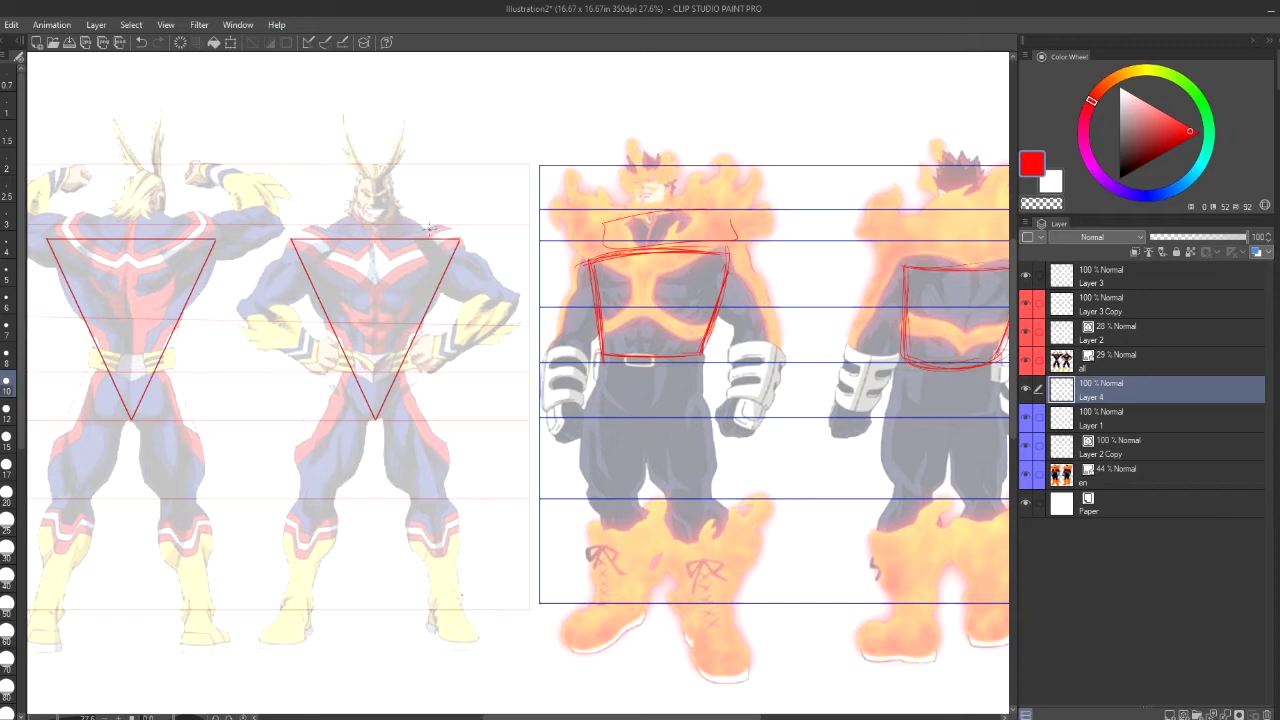
pyautogui.moveTo(429, 229)
pyautogui.mouseDown()
pyautogui.moveTo(394, 210)
pyautogui.moveTo(328, 226)
pyautogui.moveTo(432, 232)
pyautogui.mouseUp()
pyautogui.moveTo(640, 717)
pyautogui.mouseDown()
pyautogui.moveTo(696, 717)
pyautogui.moveTo(665, 717)
pyautogui.mouseUp()
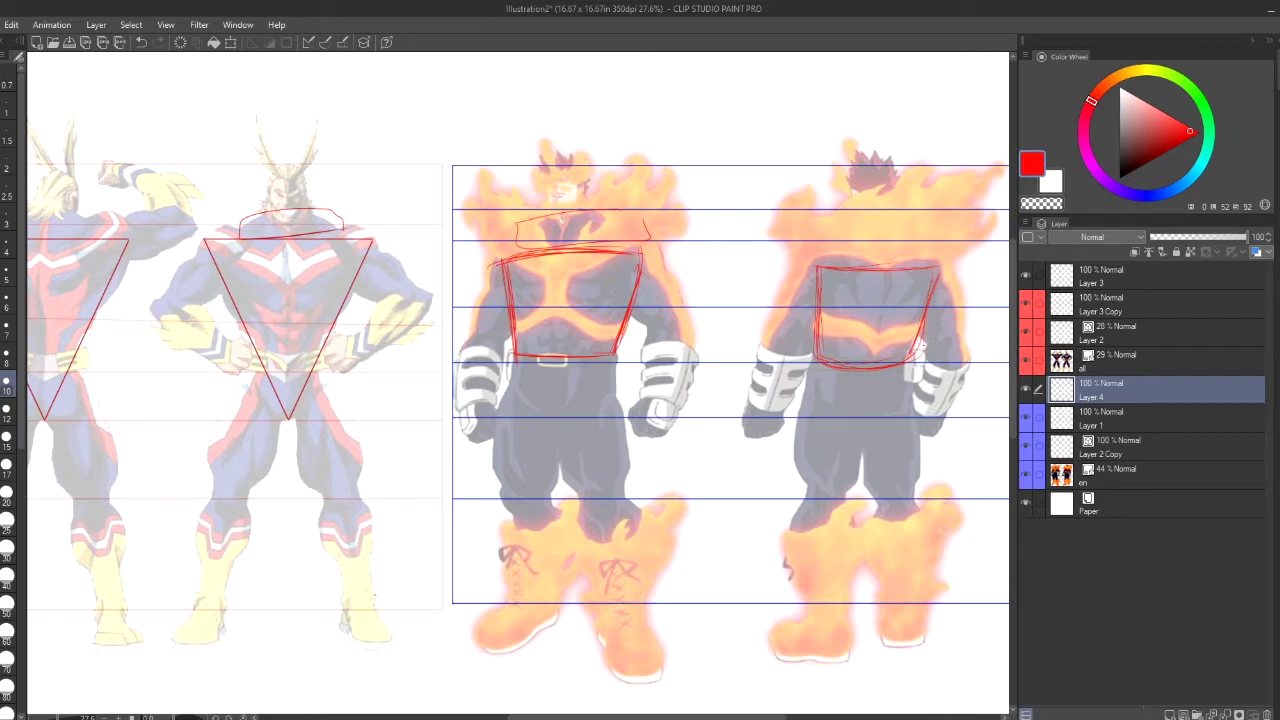
pyautogui.moveTo(832, 211)
pyautogui.mouseDown()
pyautogui.moveTo(864, 240)
pyautogui.moveTo(946, 238)
pyautogui.moveTo(946, 209)
pyautogui.moveTo(834, 208)
pyautogui.mouseUp()
pyautogui.moveTo(688, 716)
pyautogui.mouseDown()
pyautogui.moveTo(746, 716)
pyautogui.moveTo(570, 716)
pyautogui.moveTo(735, 716)
pyautogui.moveTo(713, 716)
pyautogui.mouseUp()
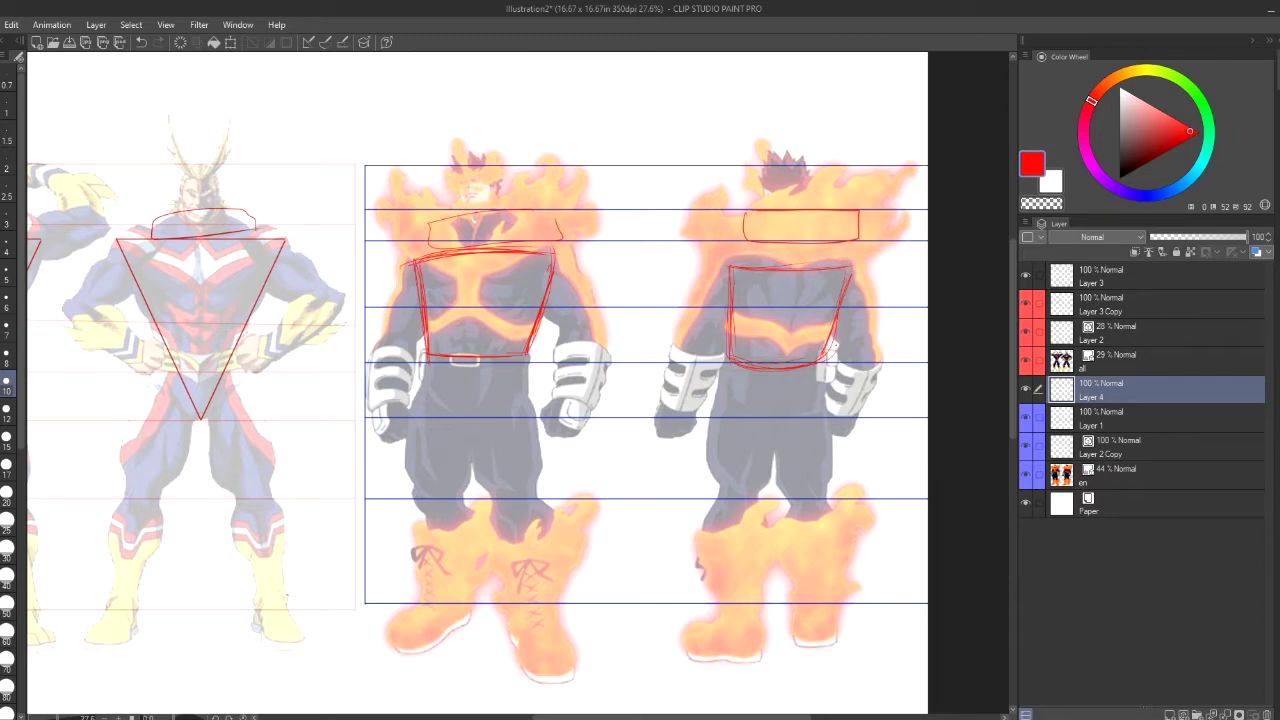
# Hide Layer 3 Copy, Layer 2, Layer 4, Layer 1 and Layer 2 Copy so only the figures show, and make Layer 3 active
pyautogui.moveTo(785, 717); pyautogui.dragTo(695, 716)
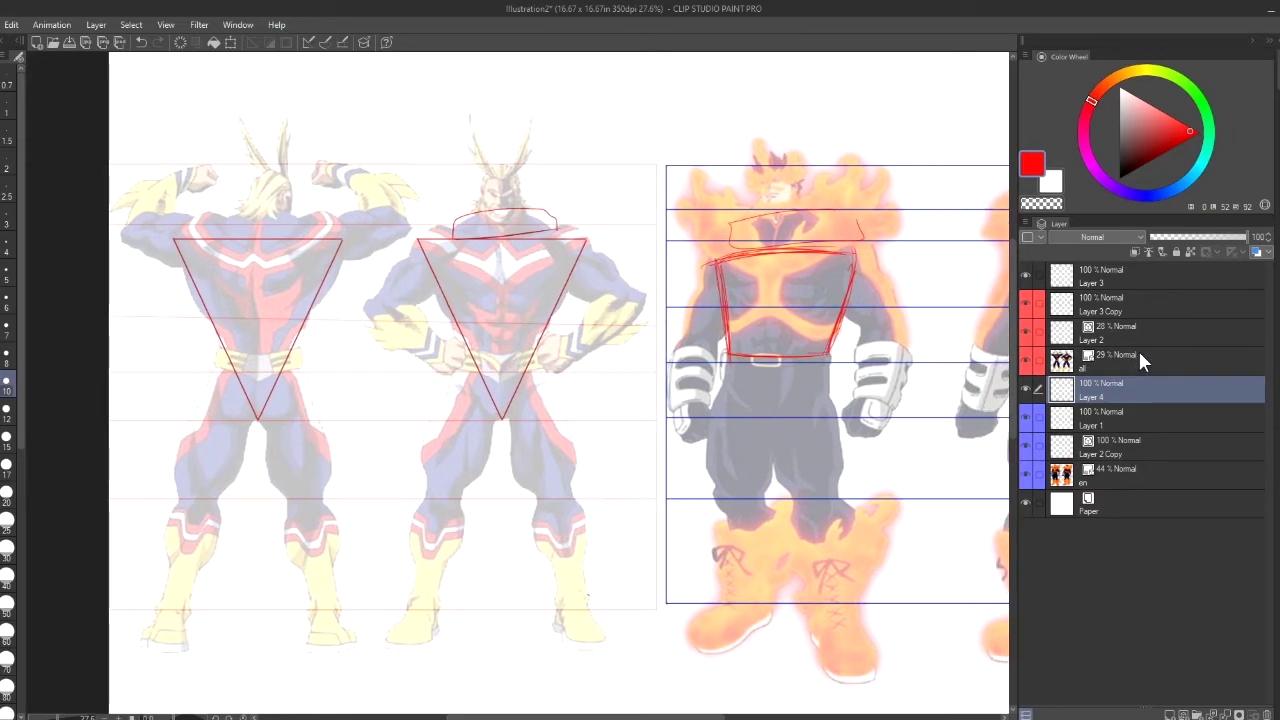
pyautogui.click(1026, 360)
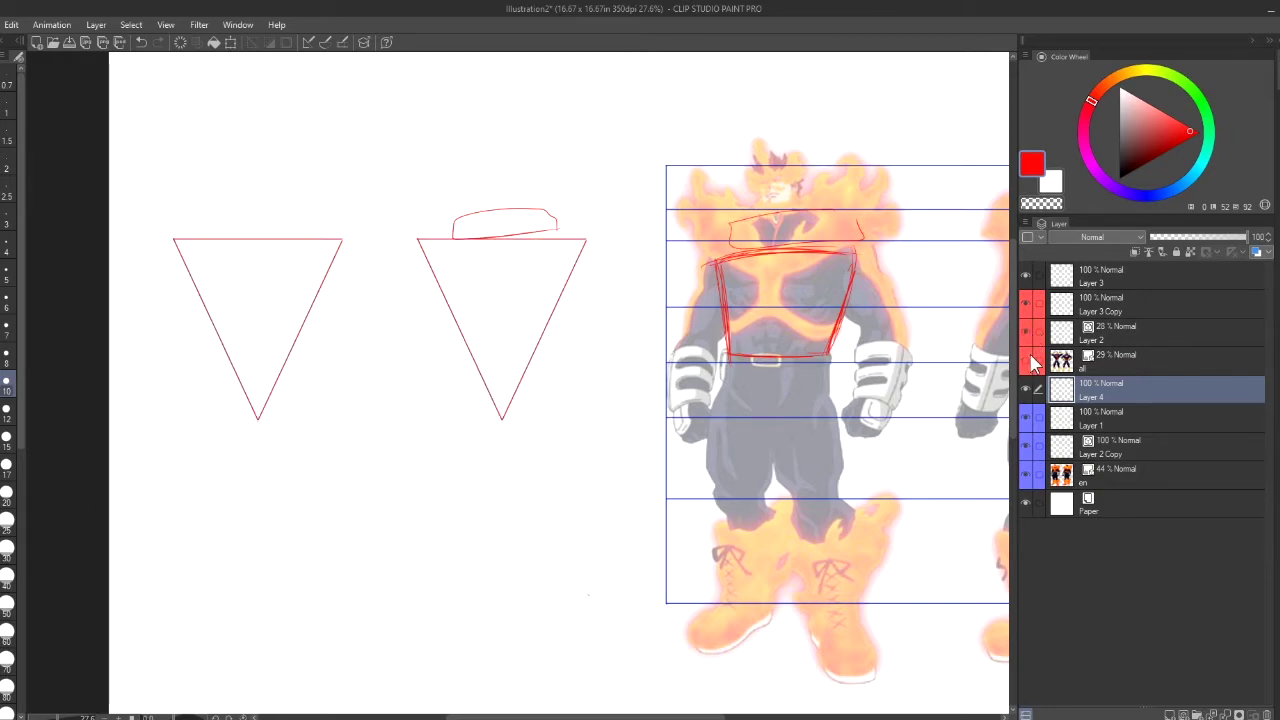
pyautogui.click(1027, 361)
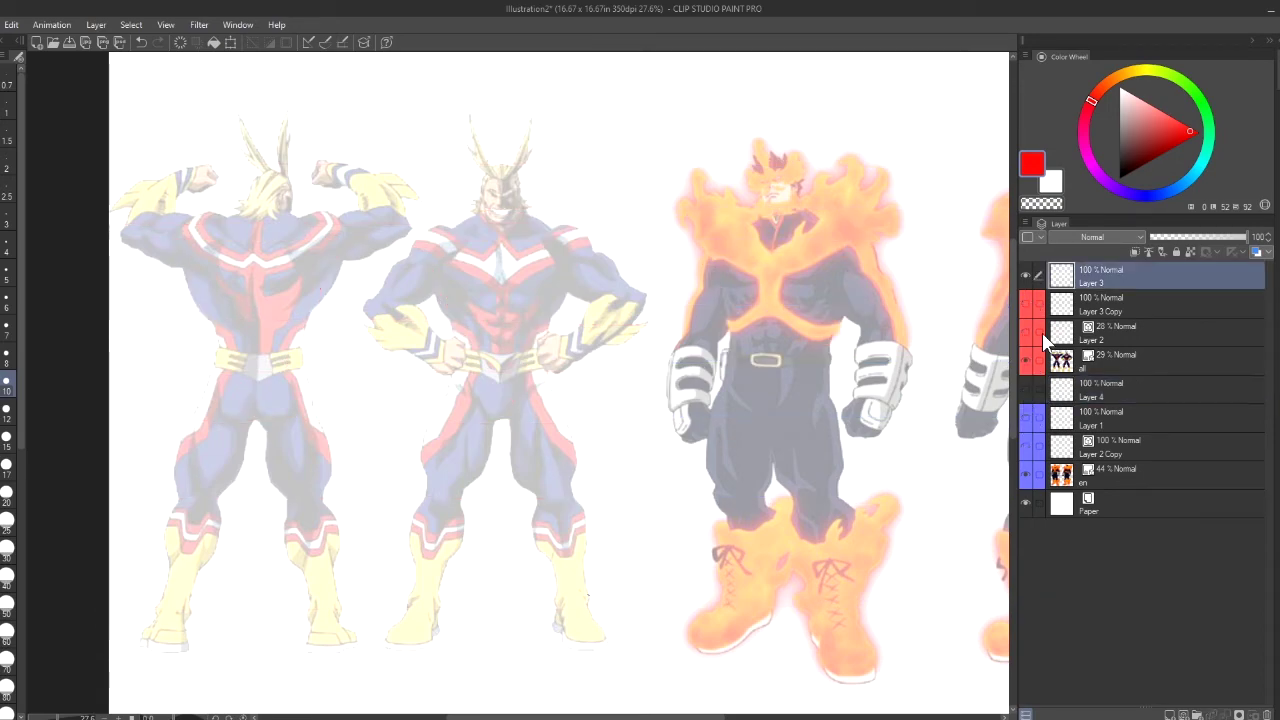
# Sketch red shoulder circles, a joining collarbone line, a curved torso centre line and a pelvis curve on the flame-costumed front-view figure
pyautogui.moveTo(660, 718); pyautogui.dragTo(730, 718)
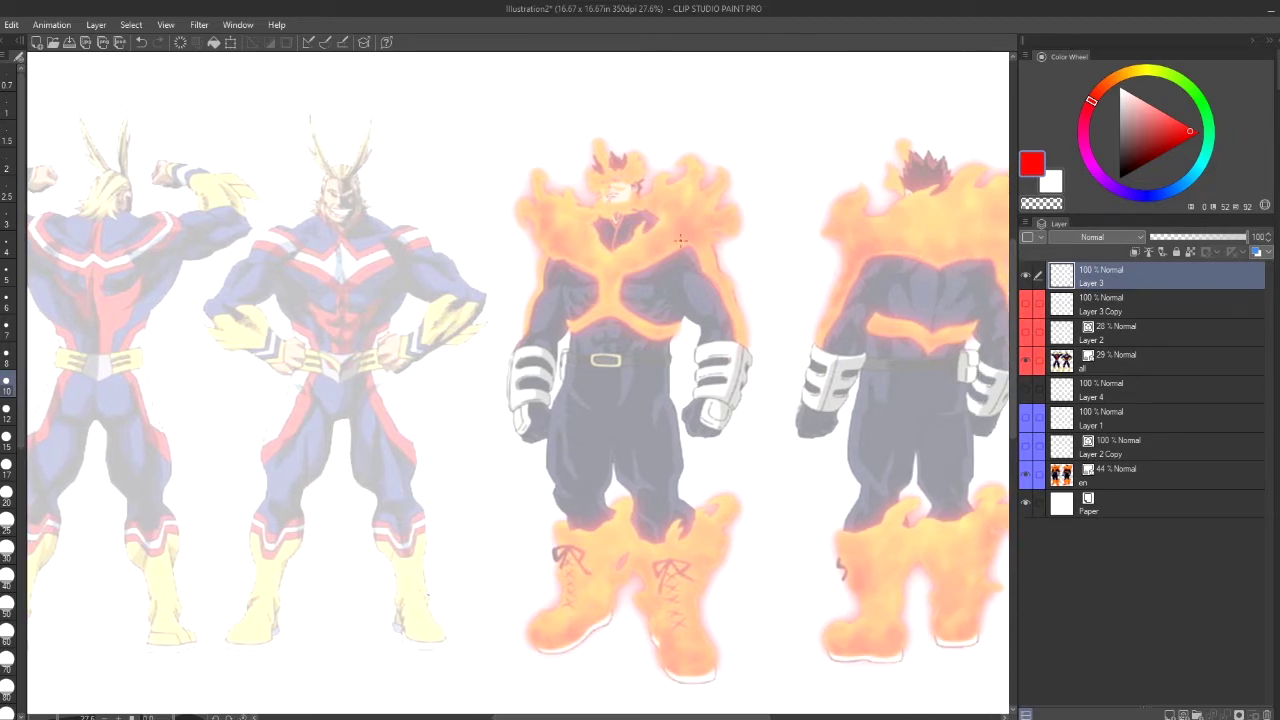
pyautogui.moveTo(672, 230)
pyautogui.mouseDown()
pyautogui.moveTo(698, 215)
pyautogui.moveTo(687, 264)
pyautogui.moveTo(673, 221)
pyautogui.moveTo(702, 246)
pyautogui.mouseUp()
pyautogui.moveTo(566, 237)
pyautogui.mouseDown()
pyautogui.moveTo(545, 271)
pyautogui.moveTo(562, 237)
pyautogui.moveTo(554, 268)
pyautogui.moveTo(641, 247)
pyautogui.moveTo(557, 258)
pyautogui.moveTo(612, 398)
pyautogui.moveTo(675, 398)
pyautogui.mouseUp()
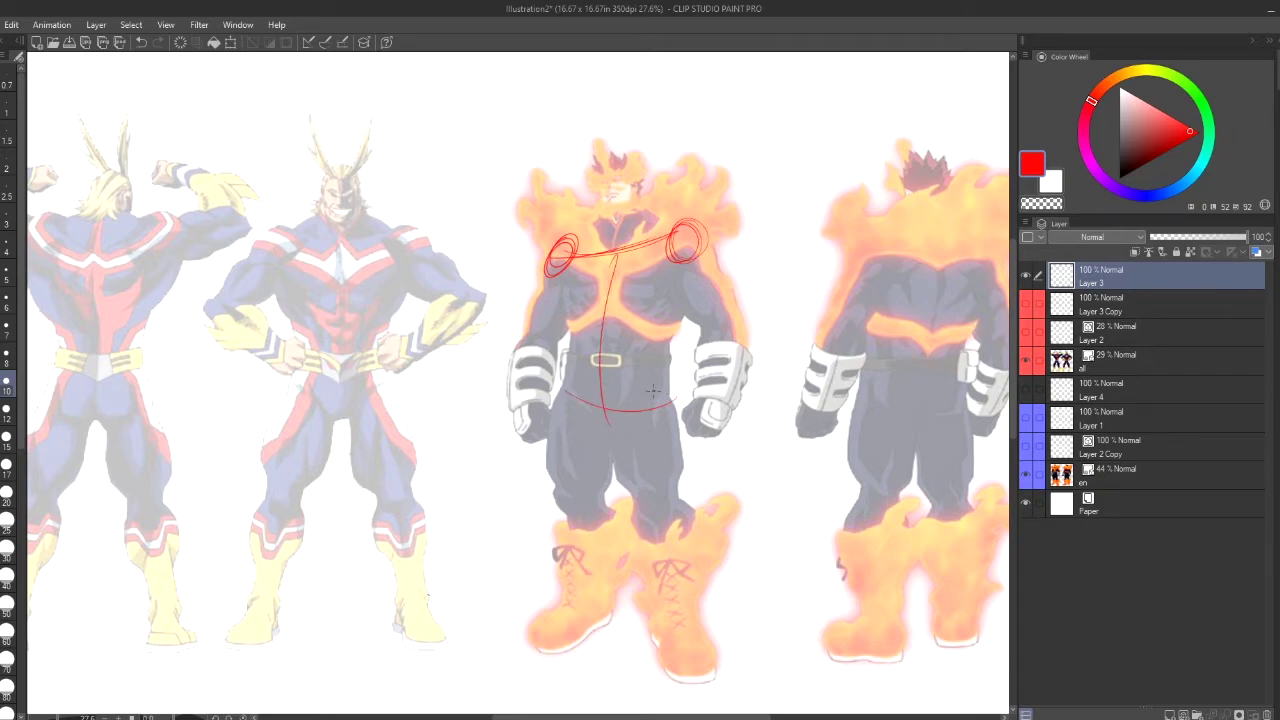
pyautogui.moveTo(572, 398); pyautogui.dragTo(662, 386)
# Sketch red flow lines down both arms of the flame-costumed front-view figure and begin circling the fists
pyautogui.moveTo(695, 246)
pyautogui.mouseDown()
pyautogui.moveTo(722, 386)
pyautogui.moveTo(706, 418)
pyautogui.mouseUp()
pyautogui.moveTo(712, 284); pyautogui.dragTo(710, 408)
pyautogui.moveTo(702, 246); pyautogui.dragTo(712, 416)
pyautogui.moveTo(552, 282); pyautogui.dragTo(531, 428)
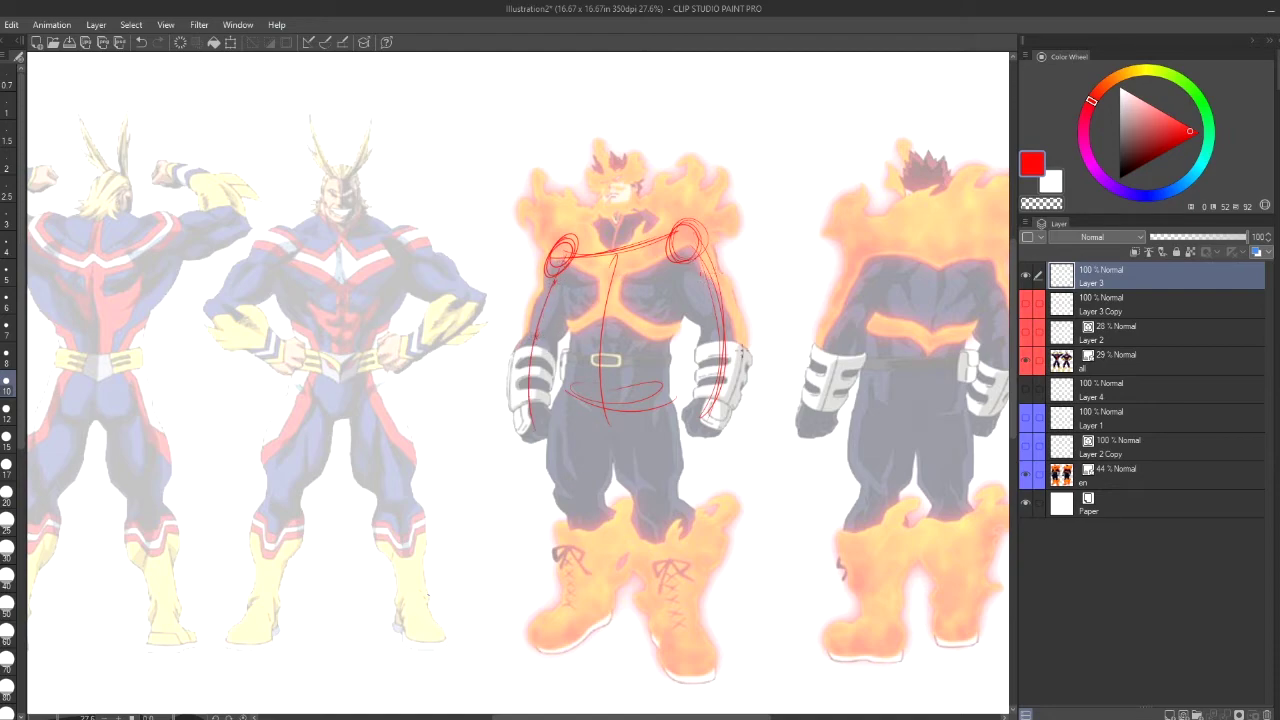
pyautogui.moveTo(717, 407)
pyautogui.mouseDown()
pyautogui.moveTo(685, 427)
pyautogui.moveTo(716, 424)
pyautogui.mouseUp()
# Finish the fist circles and draw a red leg line from pelvis to foot, replacing the bent first attempt with a straighter one
pyautogui.moveTo(514, 408)
pyautogui.mouseDown()
pyautogui.moveTo(583, 404)
pyautogui.moveTo(589, 540)
pyautogui.moveTo(578, 614)
pyautogui.moveTo(551, 634)
pyautogui.mouseUp()
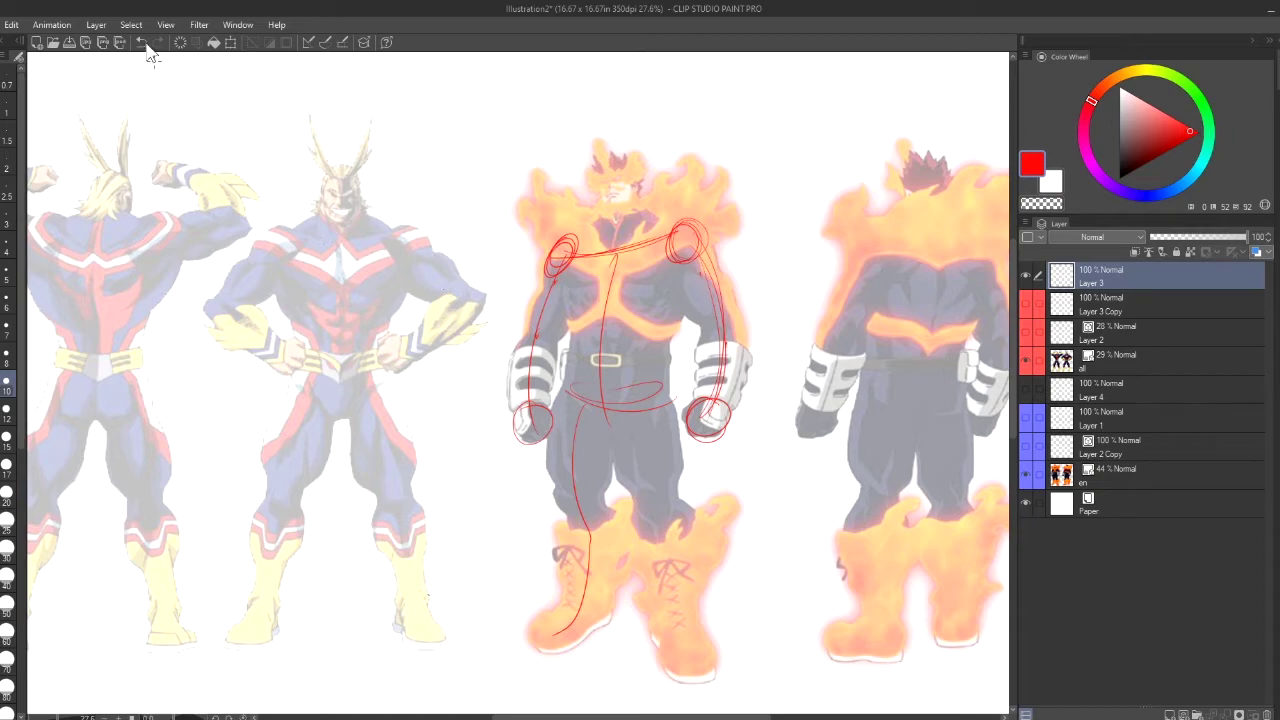
pyautogui.click(141, 42)
pyautogui.moveTo(598, 390); pyautogui.dragTo(585, 652)
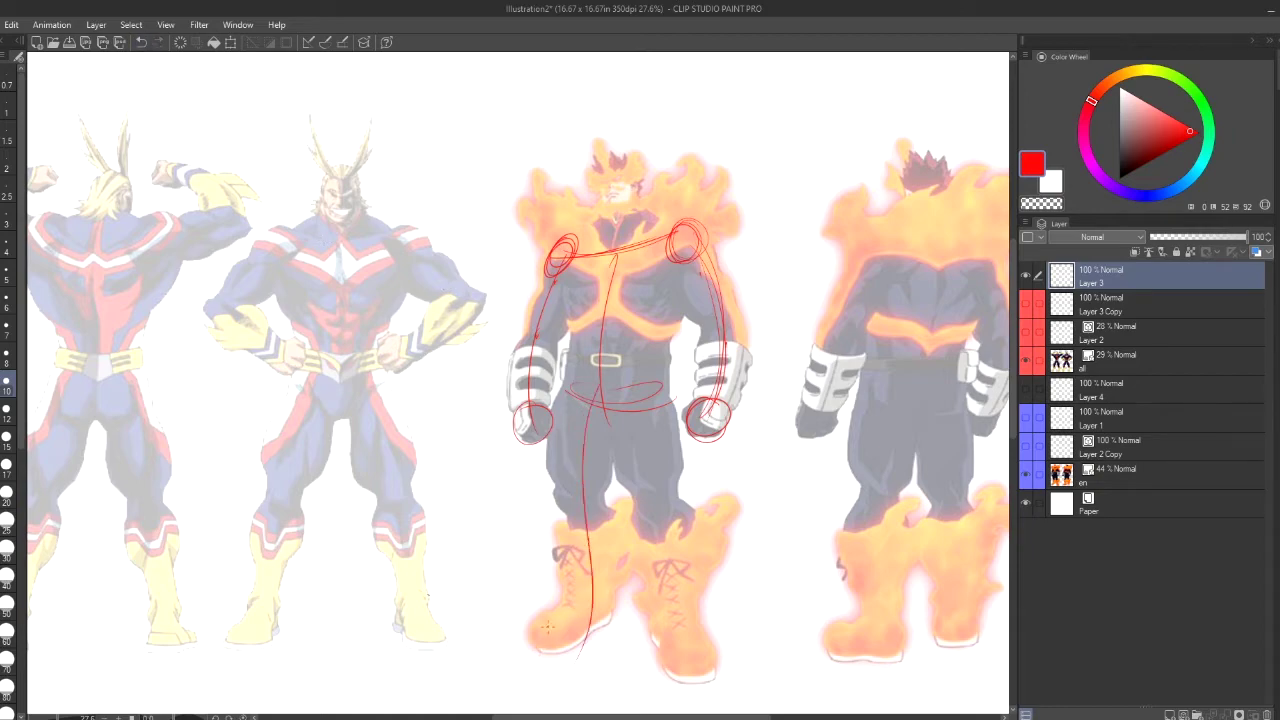
# Sketch red foot shapes over both boots of the flame-costumed front-view figure and add its left leg line from pelvis to foot
pyautogui.moveTo(586, 594)
pyautogui.mouseDown()
pyautogui.moveTo(541, 643)
pyautogui.moveTo(612, 606)
pyautogui.moveTo(570, 598)
pyautogui.moveTo(538, 659)
pyautogui.moveTo(615, 620)
pyautogui.moveTo(570, 596)
pyautogui.moveTo(551, 637)
pyautogui.moveTo(655, 605)
pyautogui.moveTo(669, 661)
pyautogui.mouseUp()
pyautogui.moveTo(665, 630)
pyautogui.mouseDown()
pyautogui.moveTo(711, 645)
pyautogui.moveTo(664, 672)
pyautogui.moveTo(700, 668)
pyautogui.mouseUp()
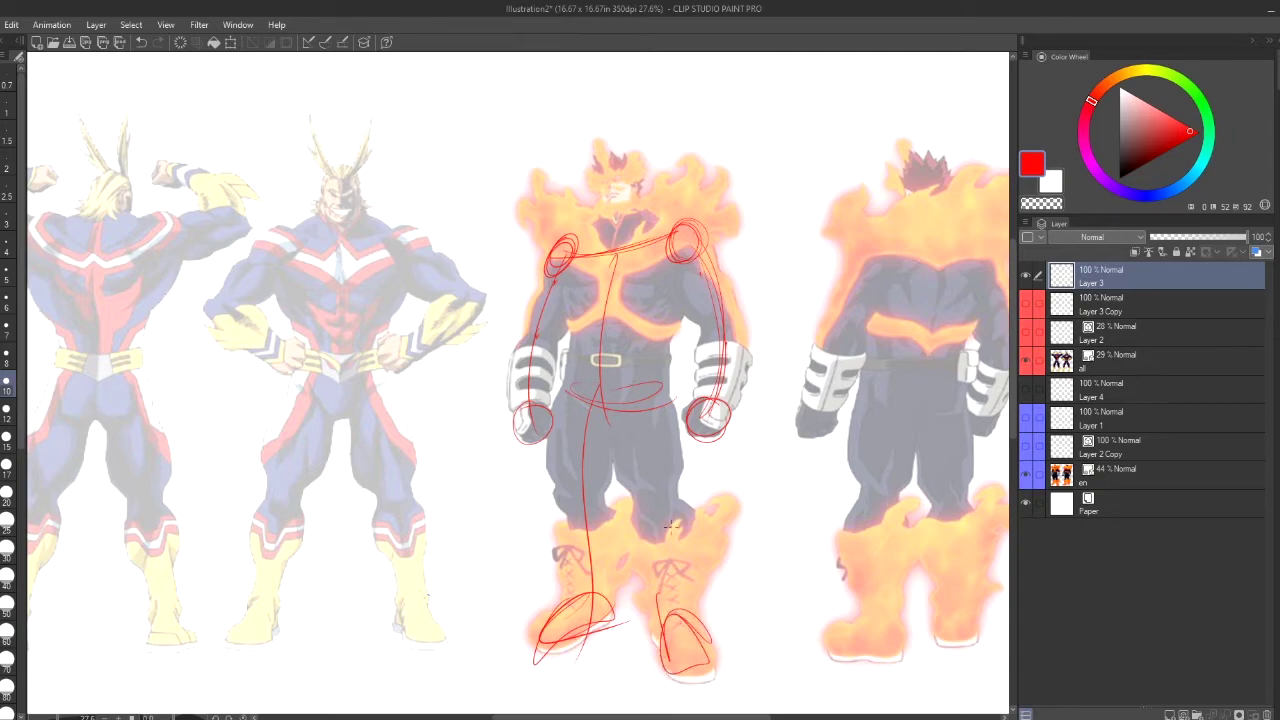
pyautogui.moveTo(632, 405); pyautogui.dragTo(684, 624)
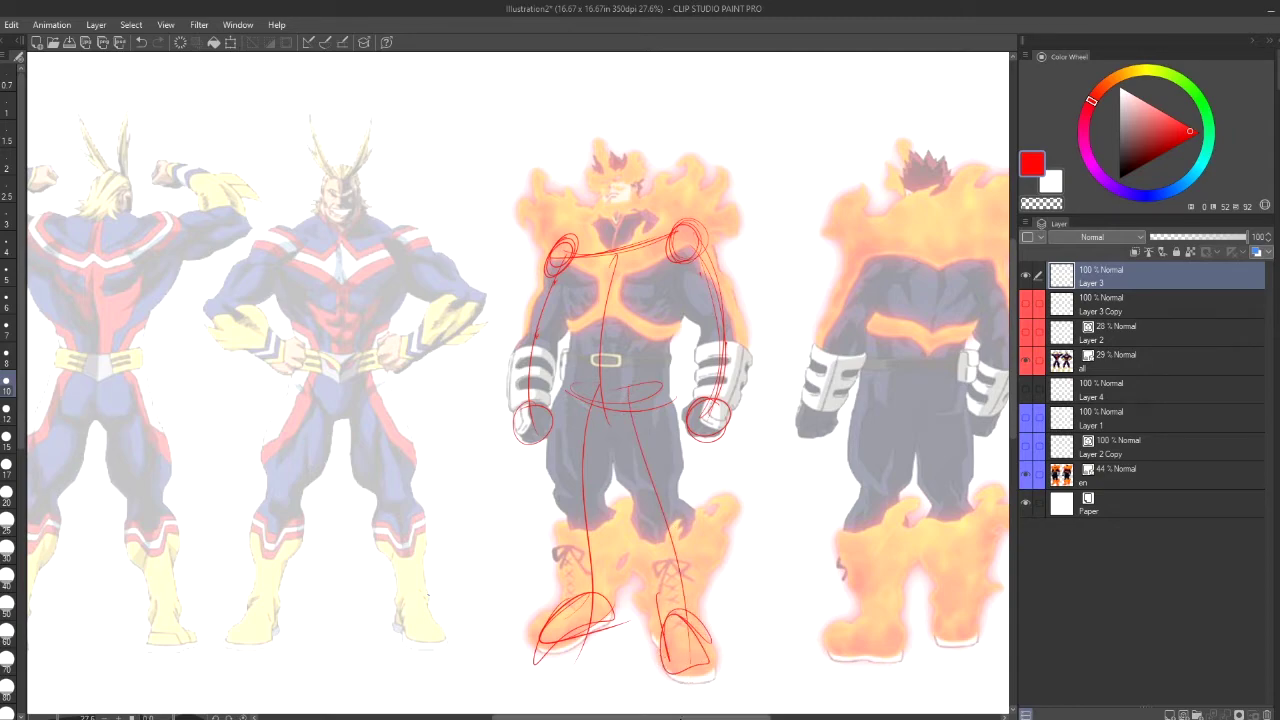
# Reinforce the torso centre line and pelvis curve, and add a head circle and neck line to the flame-costumed figure's skeleton
pyautogui.moveTo(616, 247); pyautogui.dragTo(602, 424)
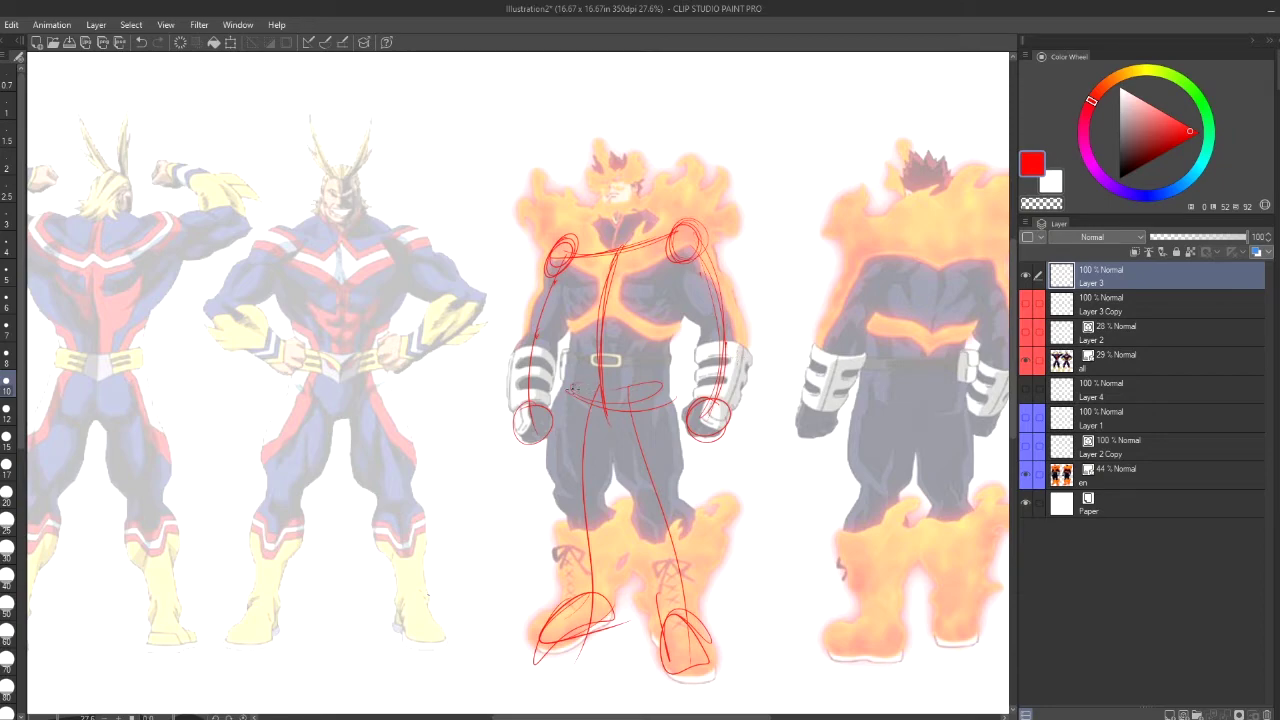
pyautogui.moveTo(572, 389); pyautogui.dragTo(660, 390)
pyautogui.moveTo(626, 245)
pyautogui.mouseDown()
pyautogui.moveTo(605, 298)
pyautogui.moveTo(604, 392)
pyautogui.mouseUp()
pyautogui.moveTo(598, 364); pyautogui.dragTo(608, 276)
pyautogui.moveTo(619, 161)
pyautogui.mouseDown()
pyautogui.moveTo(648, 183)
pyautogui.moveTo(598, 168)
pyautogui.moveTo(616, 260)
pyautogui.mouseUp()
pyautogui.moveTo(633, 205); pyautogui.dragTo(627, 260)
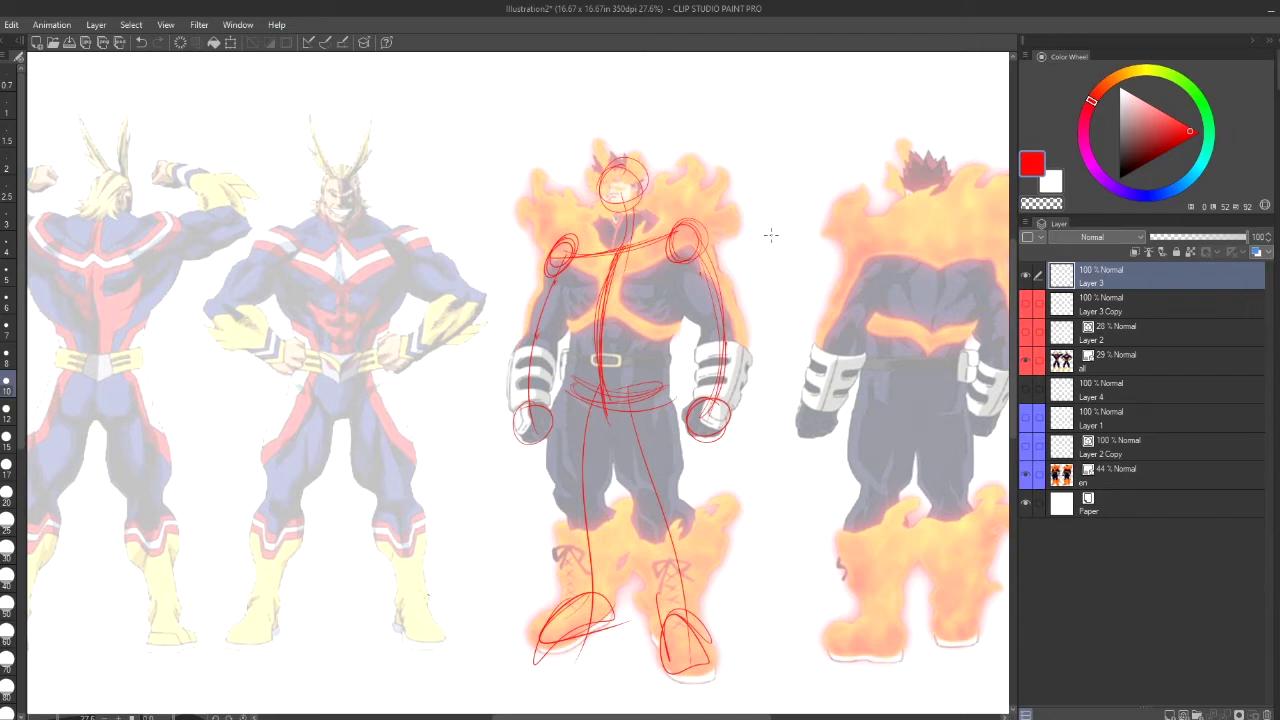
pyautogui.moveTo(727, 218); pyautogui.dragTo(713, 237)
pyautogui.moveTo(735, 290)
pyautogui.mouseDown()
pyautogui.moveTo(746, 277)
pyautogui.moveTo(758, 288)
pyautogui.mouseUp()
pyautogui.moveTo(760, 368); pyautogui.dragTo(764, 398)
pyautogui.click(143, 43)
pyautogui.click(143, 43)
pyautogui.click(143, 42)
# Label the skeleton's left arm in red with B by the shoulder, M by the upper arm and S by the forearm
pyautogui.moveTo(727, 219); pyautogui.dragTo(721, 236)
pyautogui.moveTo(724, 220); pyautogui.dragTo(726, 237)
pyautogui.moveTo(748, 290)
pyautogui.mouseDown()
pyautogui.moveTo(756, 276)
pyautogui.moveTo(771, 287)
pyautogui.mouseUp()
pyautogui.moveTo(776, 353); pyautogui.dragTo(765, 381)
# Hide the "en" layer so only the red skeleton remains of the flame-costumed figure
pyautogui.click(1030, 482)
pyautogui.click(1030, 482)
pyautogui.click(1030, 480)
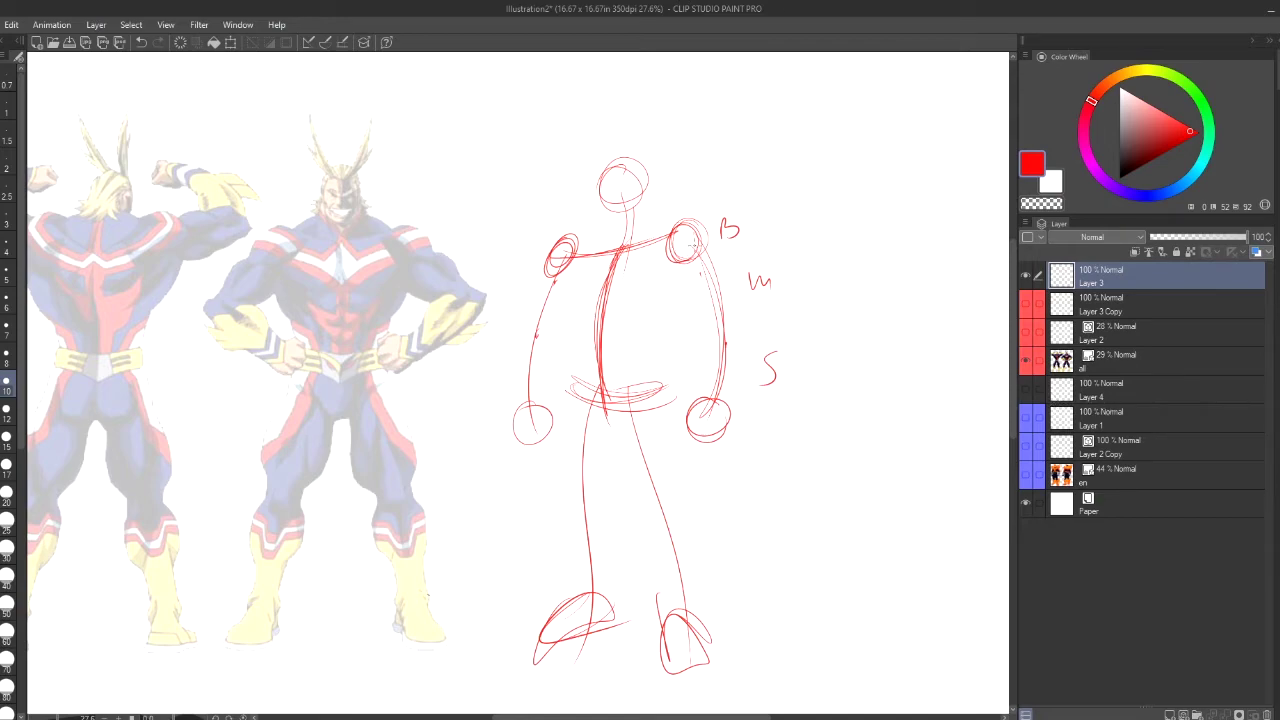
# Enlarge both shoulder circles and build oval upper arm and forearm masses around the skeleton's left arm line
pyautogui.moveTo(686, 216)
pyautogui.mouseDown()
pyautogui.moveTo(660, 242)
pyautogui.moveTo(672, 219)
pyautogui.moveTo(664, 254)
pyautogui.moveTo(681, 263)
pyautogui.mouseUp()
pyautogui.moveTo(562, 230)
pyautogui.mouseDown()
pyautogui.moveTo(546, 262)
pyautogui.moveTo(580, 240)
pyautogui.moveTo(556, 274)
pyautogui.mouseUp()
pyautogui.moveTo(691, 272)
pyautogui.mouseDown()
pyautogui.moveTo(688, 302)
pyautogui.moveTo(704, 316)
pyautogui.moveTo(736, 282)
pyautogui.moveTo(740, 330)
pyautogui.mouseUp()
pyautogui.moveTo(690, 282); pyautogui.dragTo(700, 322)
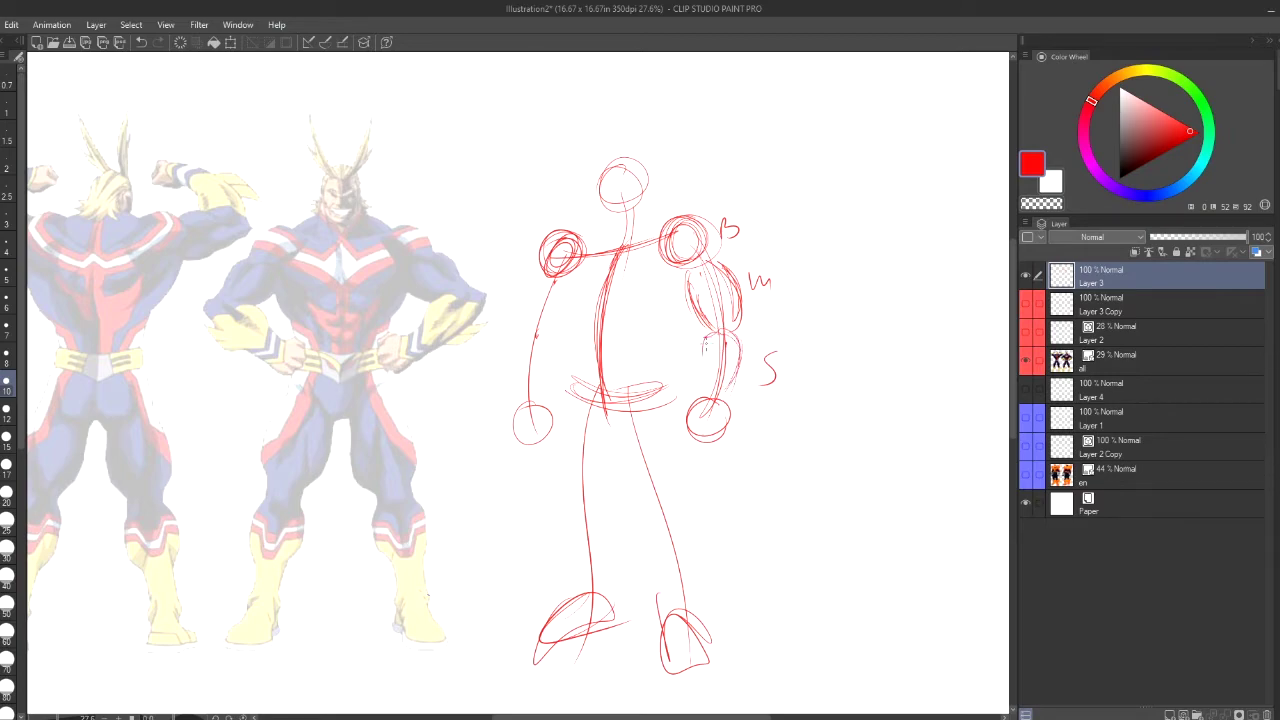
pyautogui.moveTo(712, 352); pyautogui.dragTo(700, 408)
pyautogui.moveTo(732, 330)
pyautogui.mouseDown()
pyautogui.moveTo(716, 414)
pyautogui.moveTo(726, 392)
pyautogui.mouseUp()
pyautogui.moveTo(704, 346)
pyautogui.mouseDown()
pyautogui.moveTo(700, 410)
pyautogui.moveTo(728, 372)
pyautogui.moveTo(702, 406)
pyautogui.moveTo(702, 374)
pyautogui.moveTo(706, 396)
pyautogui.mouseUp()
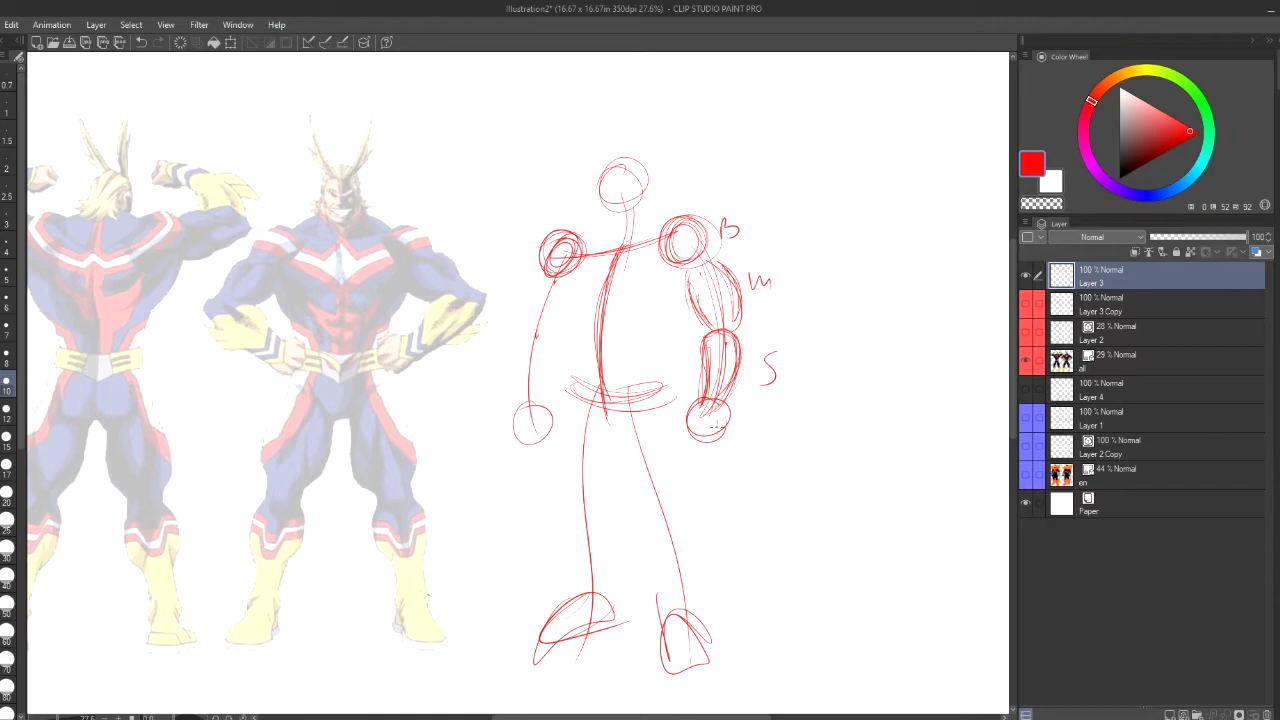
# Darken the left upper arm's contours and add a rounded outer shoulder curve beside the shoulder circle
pyautogui.moveTo(690, 266); pyautogui.dragTo(694, 316)
pyautogui.moveTo(687, 270); pyautogui.dragTo(700, 320)
pyautogui.moveTo(714, 258); pyautogui.dragTo(738, 312)
pyautogui.moveTo(722, 248); pyautogui.dragTo(710, 262)
pyautogui.moveTo(698, 214); pyautogui.dragTo(724, 234)
pyautogui.moveTo(706, 222); pyautogui.dragTo(718, 264)
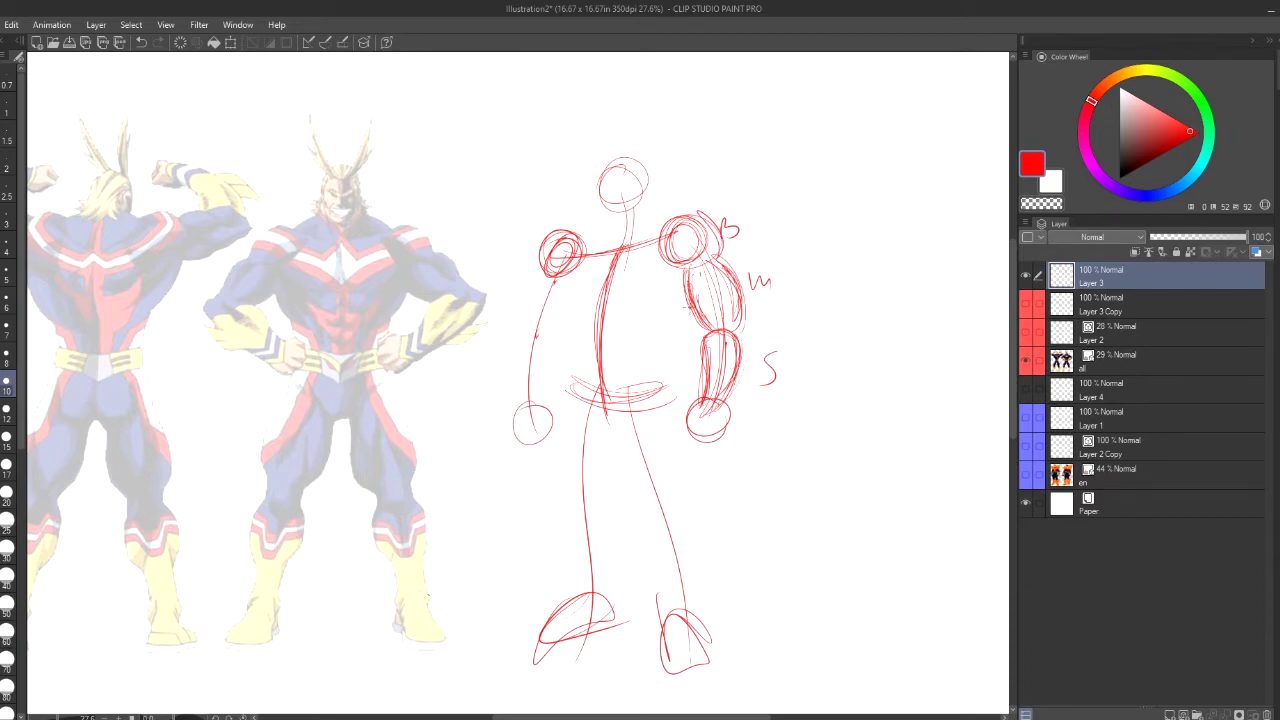
# Draw both torso sides from the armpits down to the pelvis and join them along the pelvis curve
pyautogui.moveTo(690, 307)
pyautogui.mouseDown()
pyautogui.moveTo(662, 404)
pyautogui.moveTo(672, 391)
pyautogui.mouseUp()
pyautogui.moveTo(579, 362)
pyautogui.mouseDown()
pyautogui.moveTo(582, 399)
pyautogui.moveTo(580, 334)
pyautogui.mouseUp()
pyautogui.moveTo(566, 286)
pyautogui.mouseDown()
pyautogui.moveTo(588, 396)
pyautogui.moveTo(658, 404)
pyautogui.moveTo(670, 382)
pyautogui.moveTo(648, 401)
pyautogui.mouseUp()
pyautogui.moveTo(674, 358); pyautogui.dragTo(684, 316)
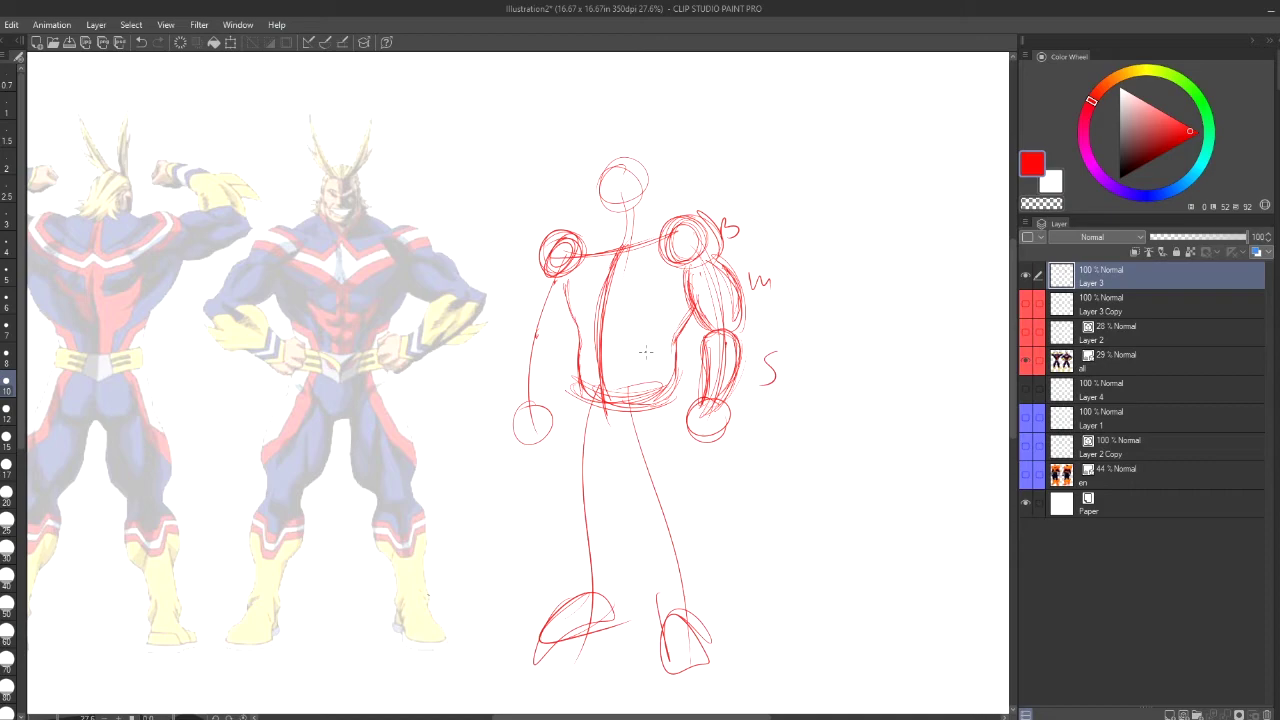
# Sketch the right outer thigh, the crotch lines and the full thigh, knee and calf contours of the left leg
pyautogui.moveTo(582, 384)
pyautogui.mouseDown()
pyautogui.moveTo(569, 424)
pyautogui.moveTo(575, 505)
pyautogui.mouseUp()
pyautogui.moveTo(616, 460)
pyautogui.mouseDown()
pyautogui.moveTo(611, 484)
pyautogui.moveTo(634, 468)
pyautogui.moveTo(642, 488)
pyautogui.mouseUp()
pyautogui.moveTo(686, 404)
pyautogui.mouseDown()
pyautogui.moveTo(676, 418)
pyautogui.moveTo(678, 404)
pyautogui.mouseUp()
pyautogui.moveTo(690, 408); pyautogui.dragTo(700, 470)
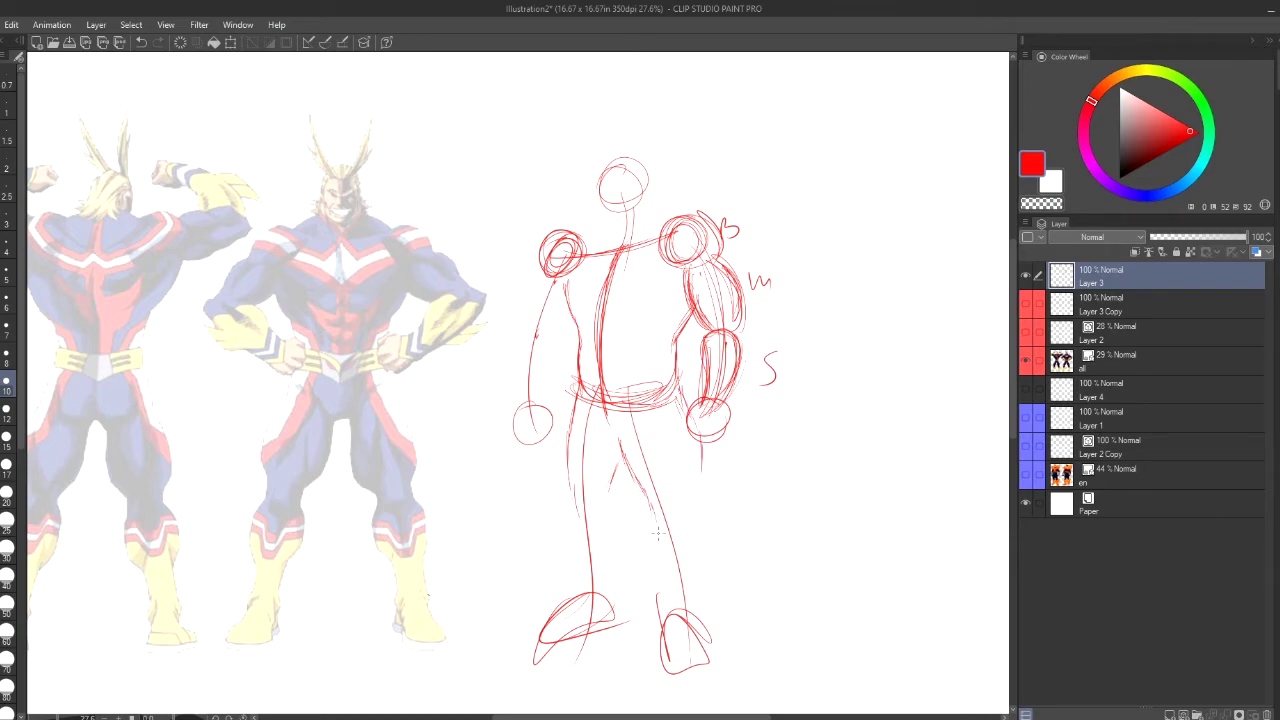
pyautogui.moveTo(650, 506)
pyautogui.mouseDown()
pyautogui.moveTo(674, 549)
pyautogui.moveTo(696, 526)
pyautogui.moveTo(716, 548)
pyautogui.moveTo(726, 610)
pyautogui.moveTo(712, 638)
pyautogui.mouseUp()
pyautogui.moveTo(704, 450)
pyautogui.mouseDown()
pyautogui.moveTo(692, 527)
pyautogui.moveTo(666, 549)
pyautogui.moveTo(674, 598)
pyautogui.mouseUp()
pyautogui.moveTo(668, 546); pyautogui.dragTo(676, 636)
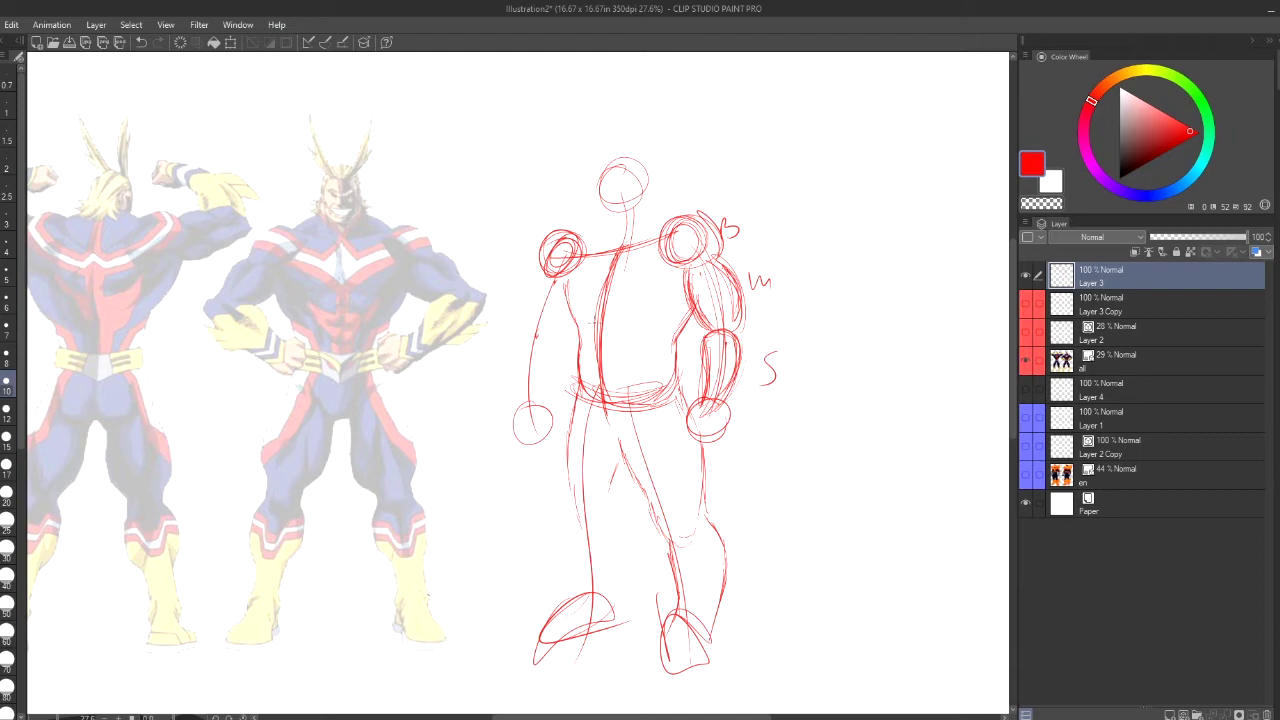
# Erase the middle of the sketch's torso centre line with a size 25 eraser
pyautogui.click(7, 196)
pyautogui.click(7, 530)
pyautogui.moveTo(603, 296)
pyautogui.mouseDown()
pyautogui.moveTo(599, 382)
pyautogui.moveTo(607, 286)
pyautogui.moveTo(602, 374)
pyautogui.mouseUp()
pyautogui.moveTo(606, 290)
pyautogui.mouseDown()
pyautogui.moveTo(606, 274)
pyautogui.moveTo(568, 308)
pyautogui.mouseUp()
# Redraw the torso sides with the pen in darker strokes and add a small navel mark on the belly
pyautogui.press('p')
pyautogui.moveTo(566, 264); pyautogui.dragTo(578, 328)
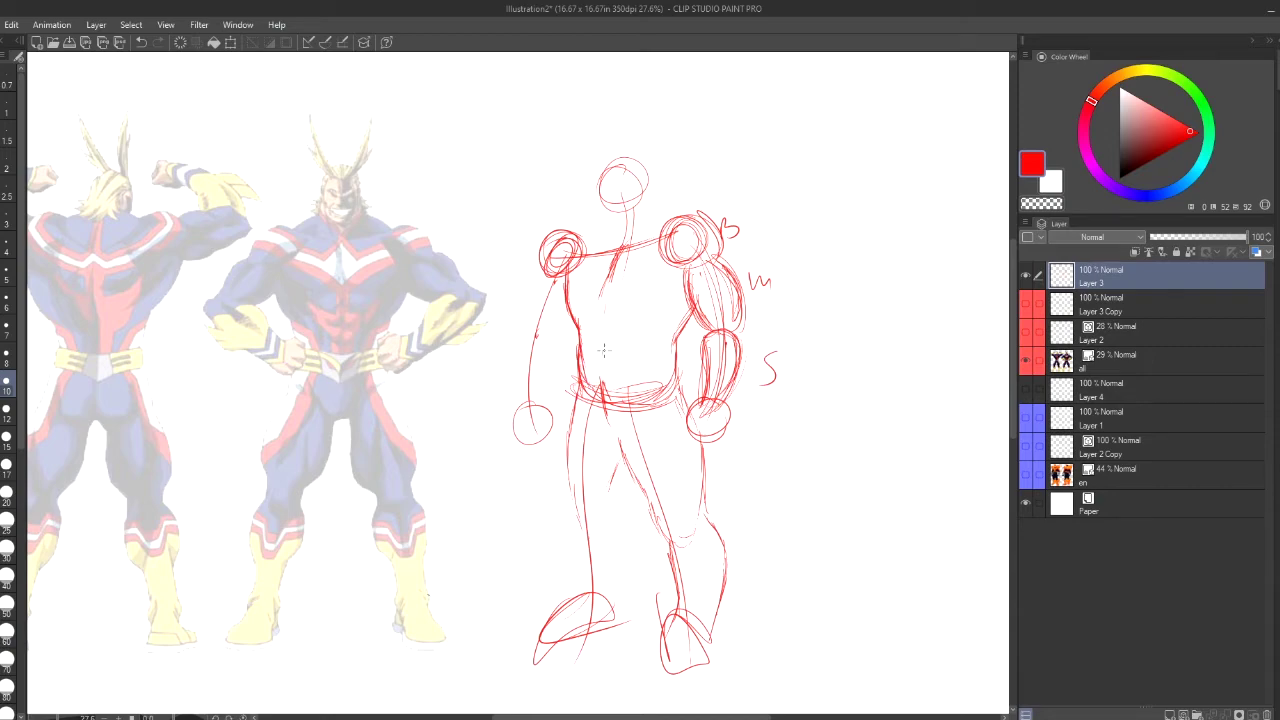
pyautogui.moveTo(601, 343); pyautogui.dragTo(601, 364)
pyautogui.moveTo(672, 338); pyautogui.dragTo(670, 364)
# Draw the outer and inner contours of the sketch's right leg from thigh to ankle
pyautogui.moveTo(574, 450); pyautogui.dragTo(576, 536)
pyautogui.moveTo(634, 452)
pyautogui.mouseDown()
pyautogui.moveTo(610, 520)
pyautogui.moveTo(624, 605)
pyautogui.moveTo(608, 613)
pyautogui.moveTo(576, 540)
pyautogui.moveTo(586, 606)
pyautogui.mouseUp()
pyautogui.moveTo(584, 538); pyautogui.dragTo(586, 604)
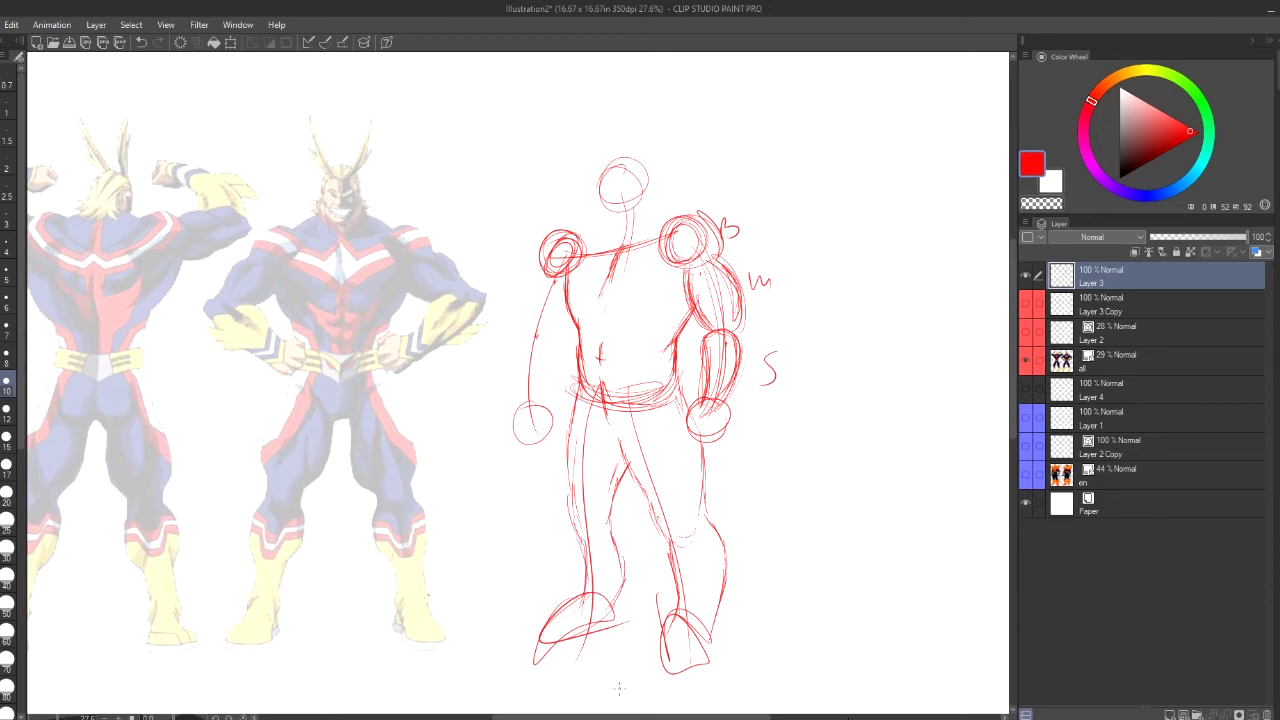
# Trace the tapering torso sides and a short abdominal centre line in red over the blue-suited hero's front view
pyautogui.moveTo(631, 716); pyautogui.dragTo(539, 716)
pyautogui.hscroll(1, 605, 383)
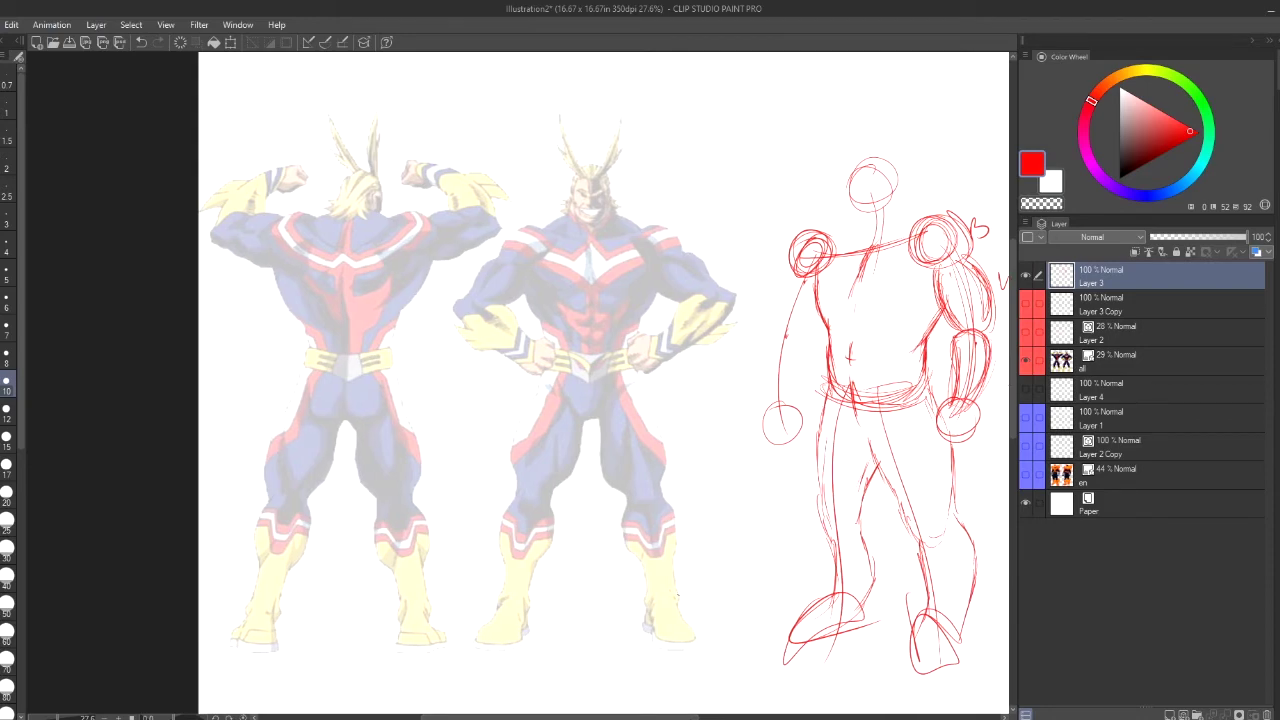
pyautogui.moveTo(645, 308)
pyautogui.mouseDown()
pyautogui.moveTo(660, 285)
pyautogui.moveTo(589, 352)
pyautogui.mouseUp()
pyautogui.click(142, 42)
pyautogui.moveTo(632, 313); pyautogui.dragTo(636, 353)
pyautogui.moveTo(542, 325); pyautogui.dragTo(548, 346)
pyautogui.moveTo(523, 290); pyautogui.dragTo(551, 335)
# Trace the blue-suited hero's right hip, outer thigh and inner thigh in red
pyautogui.moveTo(545, 340); pyautogui.dragTo(510, 486)
pyautogui.moveTo(528, 408); pyautogui.dragTo(512, 438)
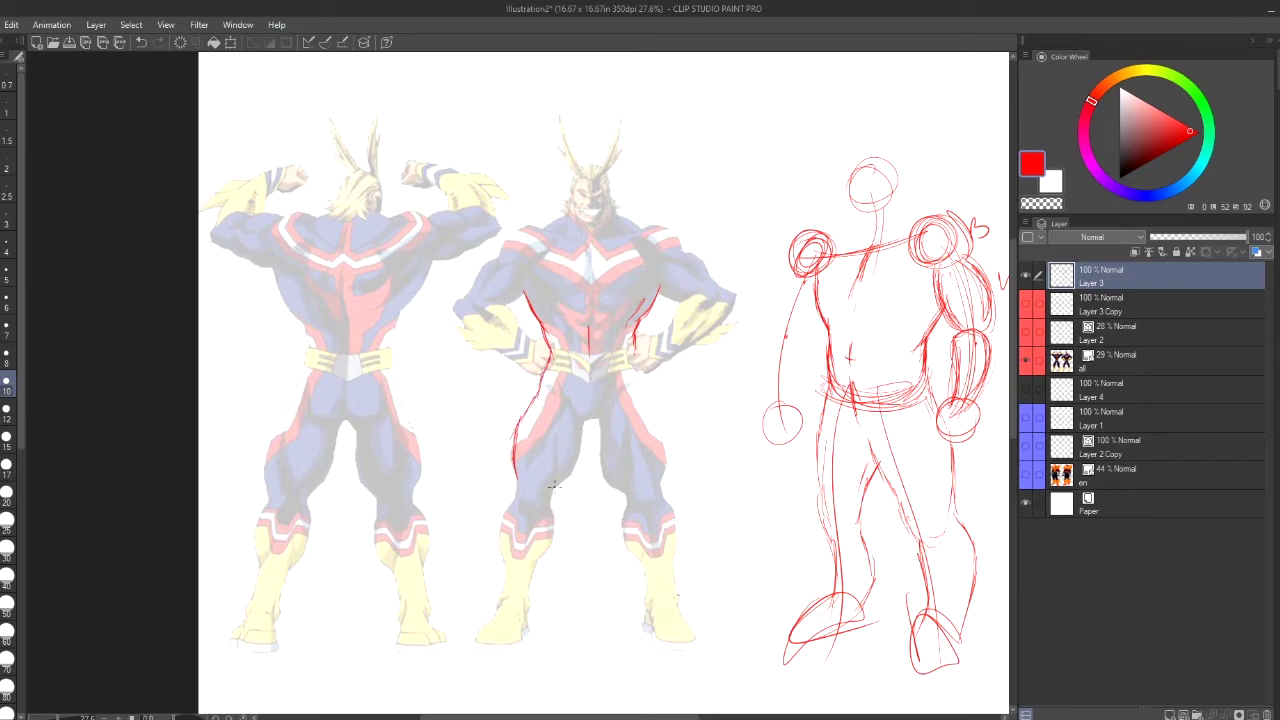
pyautogui.moveTo(556, 486); pyautogui.dragTo(585, 413)
pyautogui.hotkey('ctrl', 'z')
# Thicken the red sketch's waist with bulging side curves and mark the left side with a small arrow
pyautogui.moveTo(932, 340); pyautogui.dragTo(918, 384)
pyautogui.moveTo(830, 338); pyautogui.dragTo(832, 381)
pyautogui.moveTo(832, 381); pyautogui.dragTo(828, 336)
pyautogui.moveTo(950, 296)
pyautogui.mouseDown()
pyautogui.moveTo(930, 336)
pyautogui.moveTo(932, 376)
pyautogui.moveTo(914, 390)
pyautogui.mouseUp()
pyautogui.moveTo(936, 338); pyautogui.dragTo(925, 389)
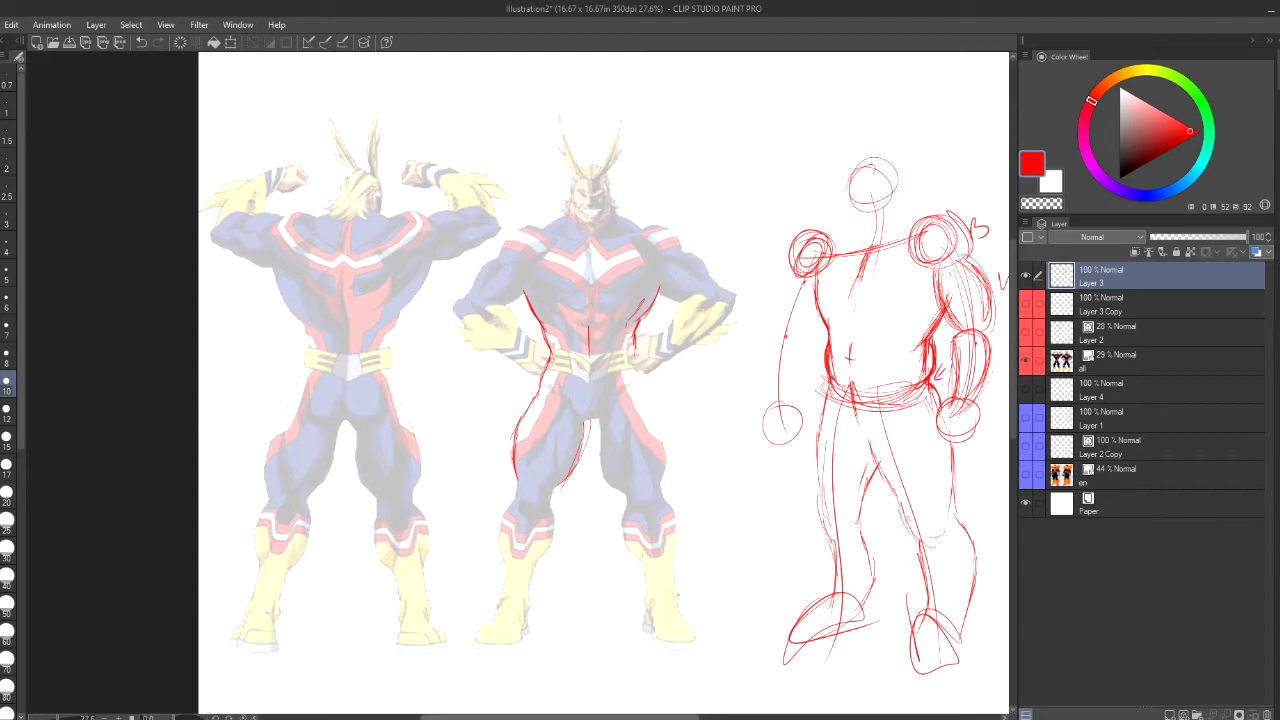
# Darken the outer hip and thigh contour of the red sketch's right leg
pyautogui.moveTo(688, 716); pyautogui.dragTo(730, 713)
pyautogui.click(70, 717)
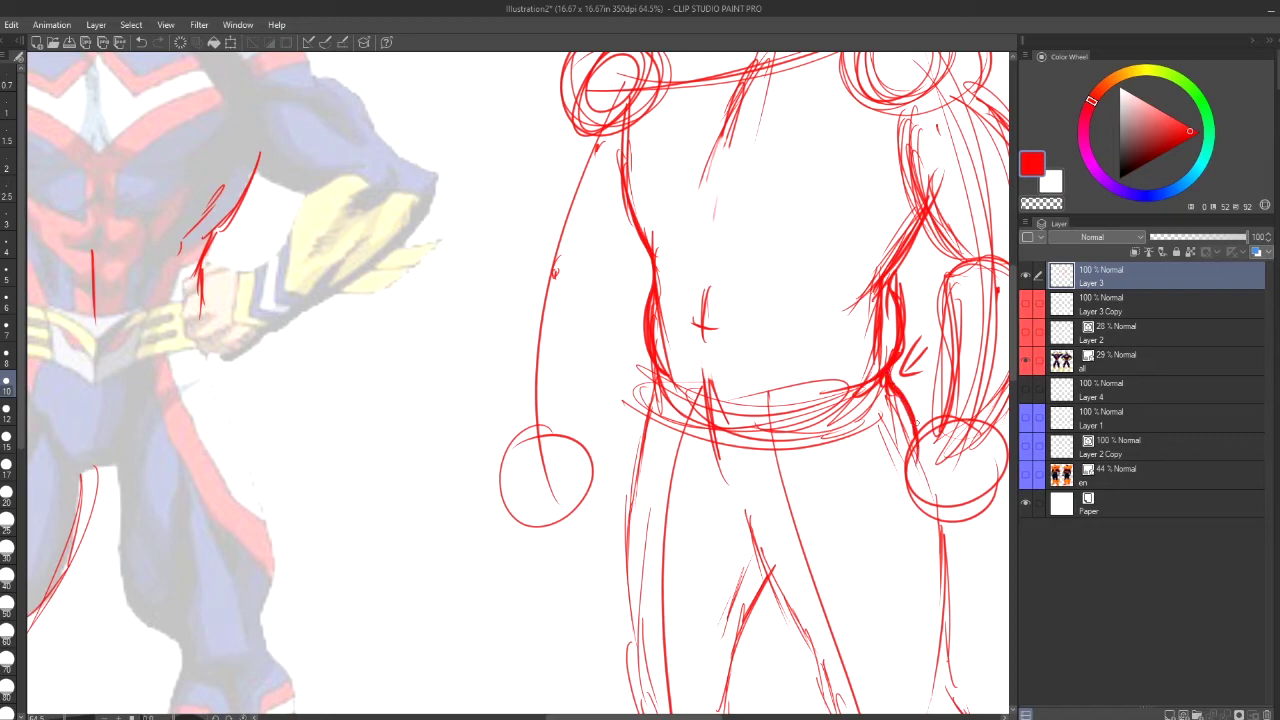
pyautogui.moveTo(656, 378); pyautogui.dragTo(627, 666)
pyautogui.moveTo(642, 498); pyautogui.dragTo(621, 688)
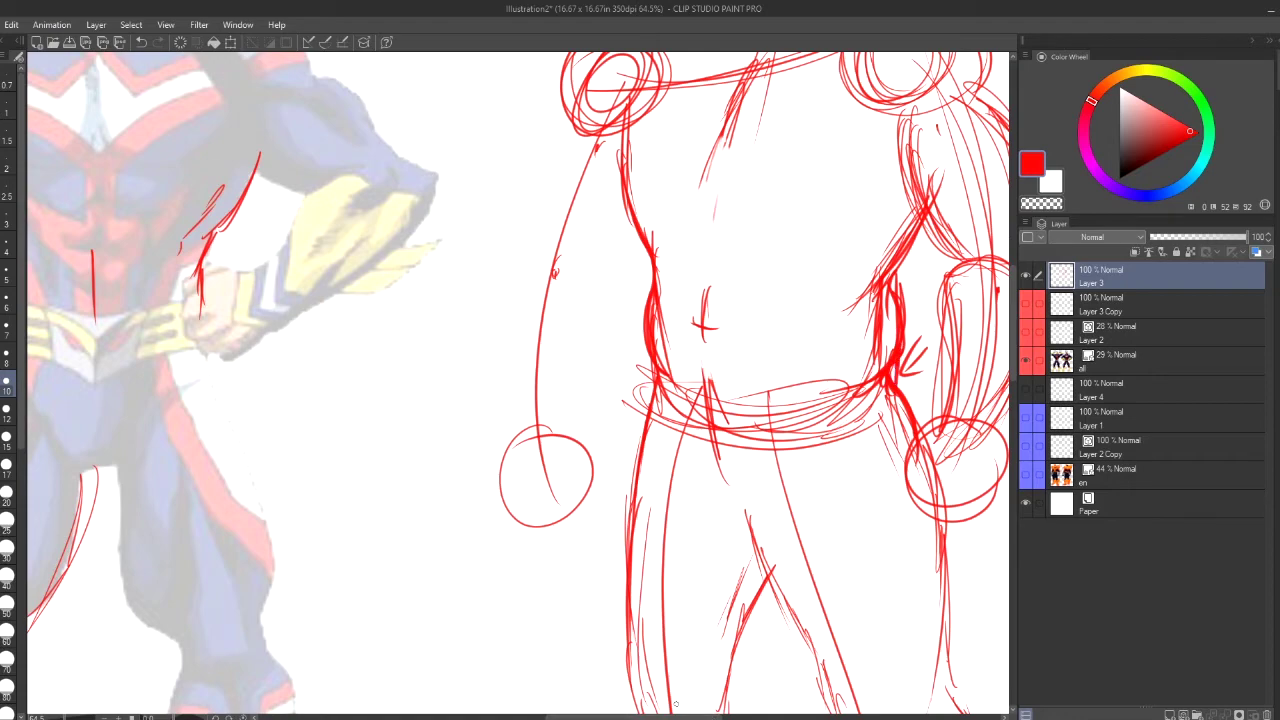
# Darken the blue-suited hero's waist and torso sides, and trace the left hip, outer thigh and inner thigh
pyautogui.moveTo(674, 716); pyautogui.dragTo(575, 716)
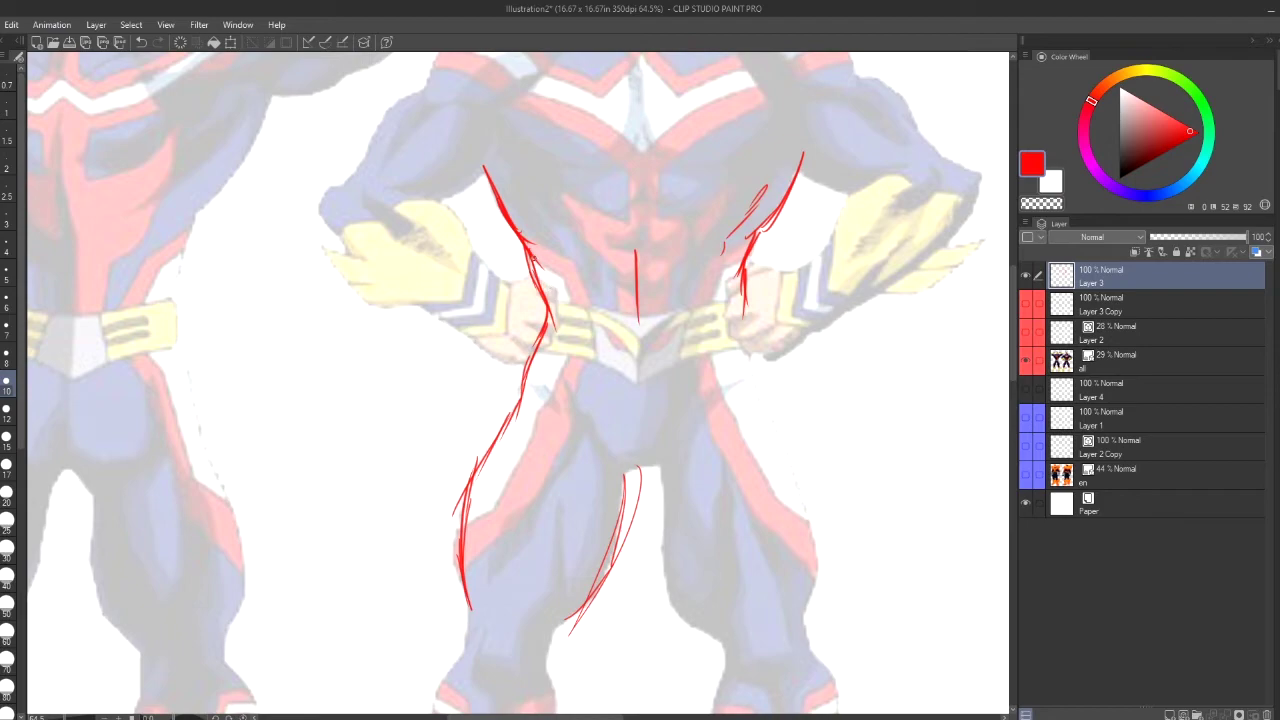
pyautogui.moveTo(526, 252)
pyautogui.mouseDown()
pyautogui.moveTo(552, 320)
pyautogui.moveTo(517, 396)
pyautogui.mouseUp()
pyautogui.moveTo(744, 286)
pyautogui.mouseDown()
pyautogui.moveTo(749, 368)
pyautogui.moveTo(822, 550)
pyautogui.moveTo(806, 620)
pyautogui.mouseUp()
pyautogui.moveTo(662, 480)
pyautogui.mouseDown()
pyautogui.moveTo(661, 466)
pyautogui.moveTo(668, 610)
pyautogui.moveTo(735, 646)
pyautogui.mouseUp()
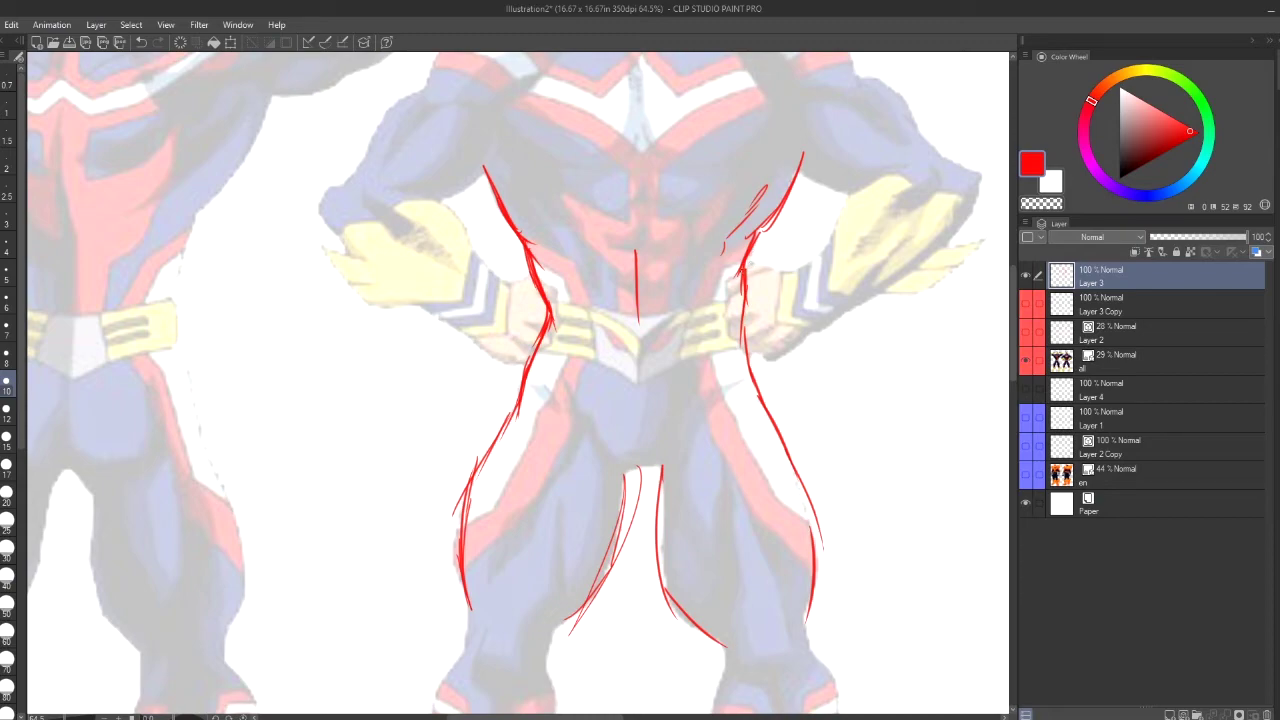
pyautogui.moveTo(749, 264)
pyautogui.mouseDown()
pyautogui.moveTo(737, 314)
pyautogui.moveTo(798, 162)
pyautogui.mouseUp()
pyautogui.moveTo(484, 146); pyautogui.dragTo(530, 248)
# Draw crossed abdominal guide lines and curved oblique strokes over the blue-suited hero's stomach
pyautogui.scroll(5, 1000, 340)
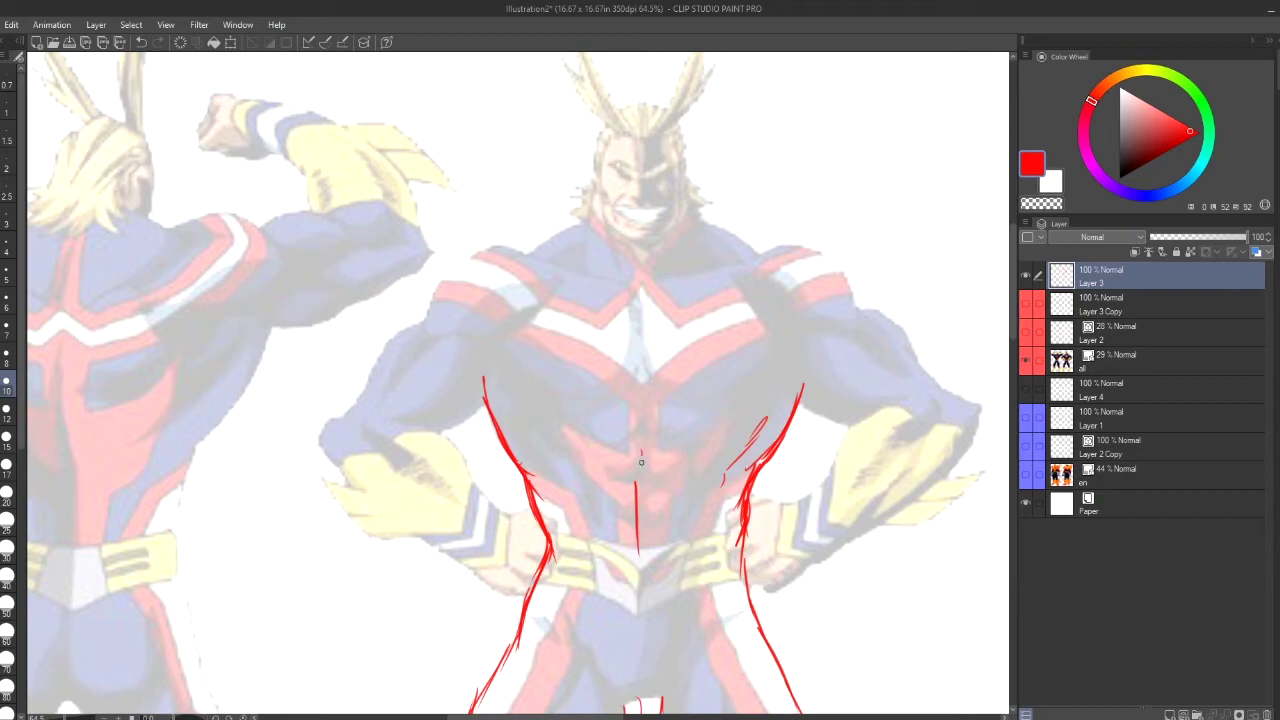
pyautogui.moveTo(641, 452); pyautogui.dragTo(645, 548)
pyautogui.moveTo(620, 480)
pyautogui.mouseDown()
pyautogui.moveTo(670, 484)
pyautogui.moveTo(670, 518)
pyautogui.moveTo(658, 514)
pyautogui.mouseUp()
pyautogui.moveTo(532, 462)
pyautogui.mouseDown()
pyautogui.moveTo(618, 555)
pyautogui.moveTo(701, 532)
pyautogui.moveTo(720, 509)
pyautogui.mouseUp()
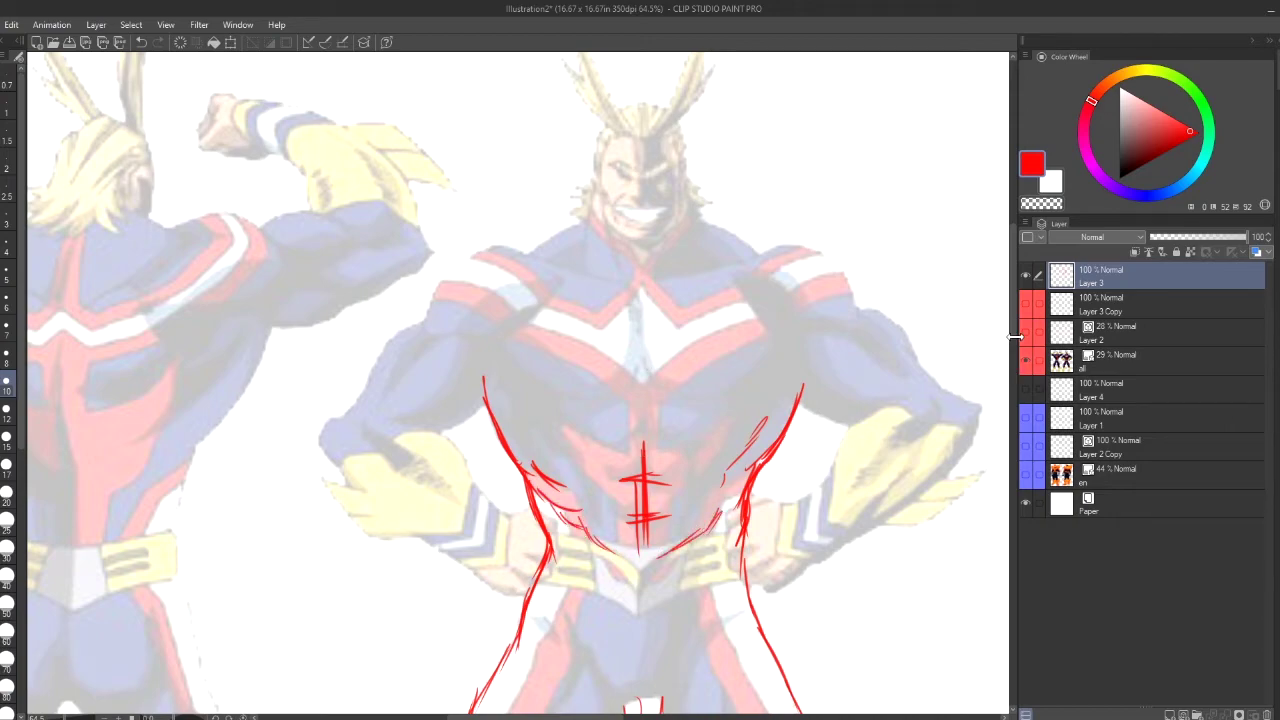
# Draw two arrows converging from the blue-suited hero's chest sides down to the waist
pyautogui.moveTo(1015, 336); pyautogui.dragTo(989, 375)
pyautogui.moveTo(754, 357)
pyautogui.mouseDown()
pyautogui.moveTo(664, 527)
pyautogui.moveTo(688, 506)
pyautogui.mouseUp()
pyautogui.moveTo(491, 337); pyautogui.dragTo(586, 511)
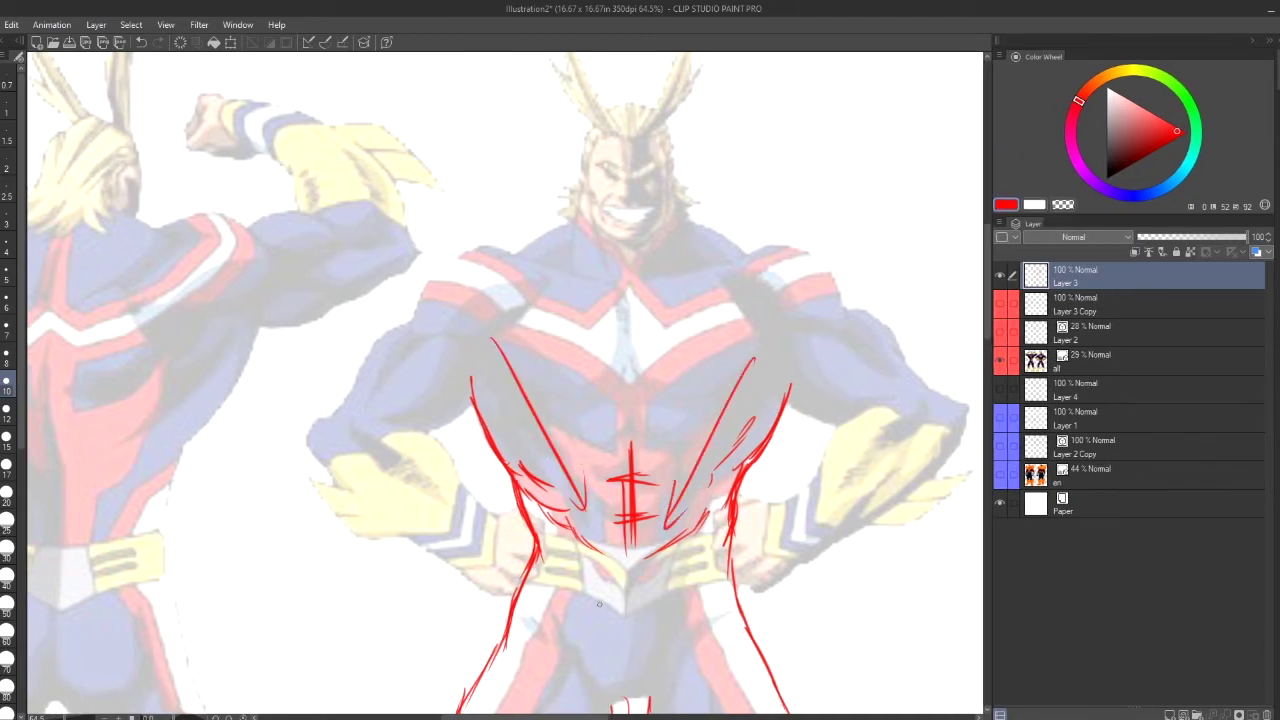
# Add hip crease strokes and trace the V-shaped lower edge of the blue-suited hero's belt
pyautogui.moveTo(546, 656); pyautogui.dragTo(596, 606)
pyautogui.moveTo(594, 608); pyautogui.dragTo(592, 636)
pyautogui.moveTo(698, 630); pyautogui.dragTo(726, 676)
pyautogui.moveTo(672, 612); pyautogui.dragTo(718, 668)
pyautogui.moveTo(698, 602); pyautogui.dragTo(714, 626)
pyautogui.moveTo(516, 579); pyautogui.dragTo(628, 619)
pyautogui.moveTo(638, 614)
pyautogui.mouseDown()
pyautogui.moveTo(712, 591)
pyautogui.moveTo(732, 570)
pyautogui.moveTo(712, 592)
pyautogui.moveTo(624, 620)
pyautogui.moveTo(533, 577)
pyautogui.mouseUp()
pyautogui.moveTo(550, 530)
pyautogui.mouseDown()
pyautogui.moveTo(532, 582)
pyautogui.moveTo(562, 598)
pyautogui.mouseUp()
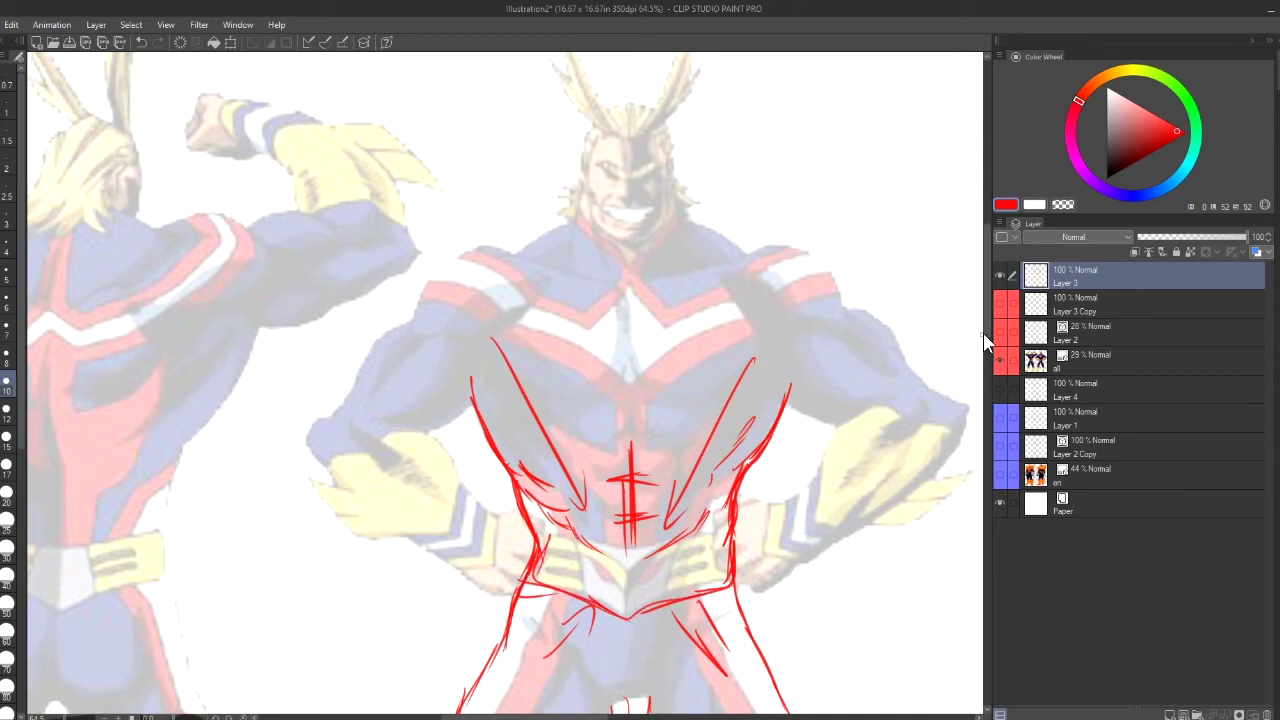
# Extend the torso side curves up around the chest and trace the blue-suited hero's right shoulder and upper arm
pyautogui.moveTo(788, 386)
pyautogui.mouseDown()
pyautogui.moveTo(770, 310)
pyautogui.moveTo(786, 422)
pyautogui.mouseUp()
pyautogui.moveTo(522, 308); pyautogui.dragTo(472, 376)
pyautogui.moveTo(506, 330); pyautogui.dragTo(474, 384)
pyautogui.moveTo(544, 279)
pyautogui.mouseDown()
pyautogui.moveTo(511, 251)
pyautogui.moveTo(419, 295)
pyautogui.moveTo(428, 282)
pyautogui.moveTo(419, 313)
pyautogui.moveTo(308, 430)
pyautogui.moveTo(336, 472)
pyautogui.mouseUp()
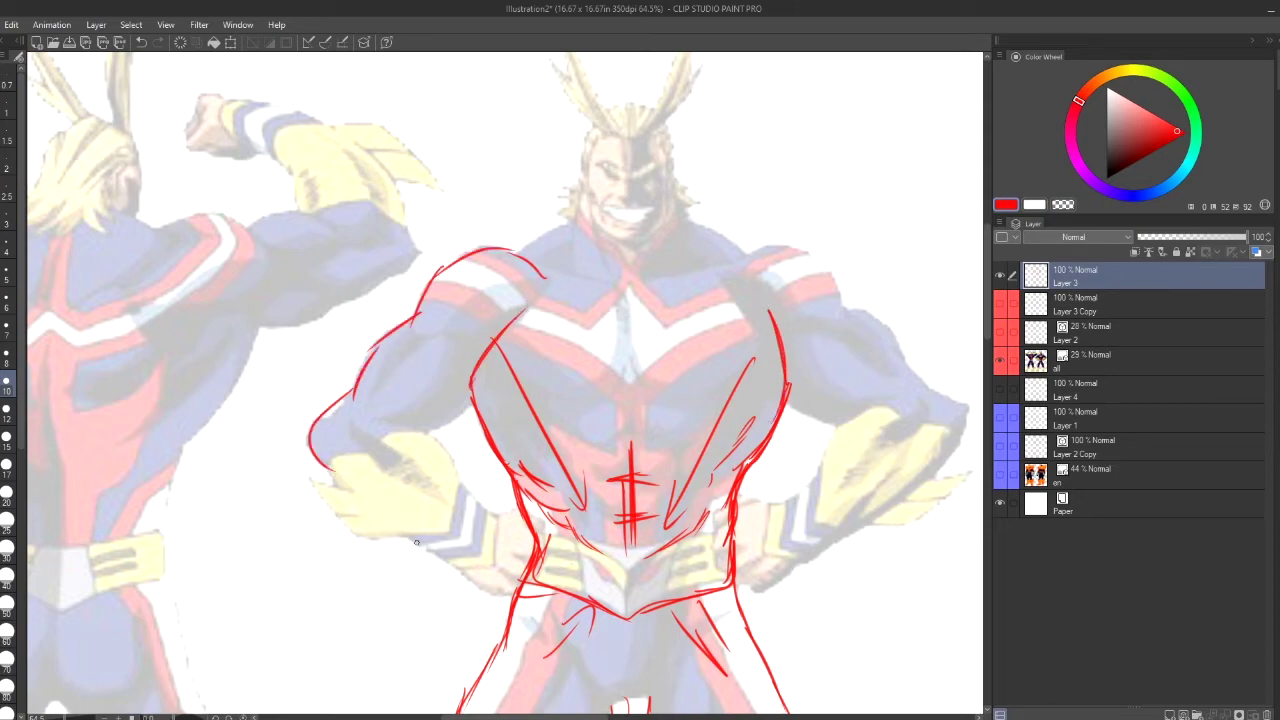
# Draw the blue-suited hero's crotch curve with diagonal hip crease lines and darken both inner thigh contours
pyautogui.moveTo(987, 312)
pyautogui.mouseDown()
pyautogui.moveTo(978, 400)
pyautogui.moveTo(980, 350)
pyautogui.mouseUp()
pyautogui.moveTo(598, 401)
pyautogui.mouseDown()
pyautogui.moveTo(644, 415)
pyautogui.moveTo(693, 355)
pyautogui.mouseUp()
pyautogui.moveTo(661, 397); pyautogui.dragTo(736, 322)
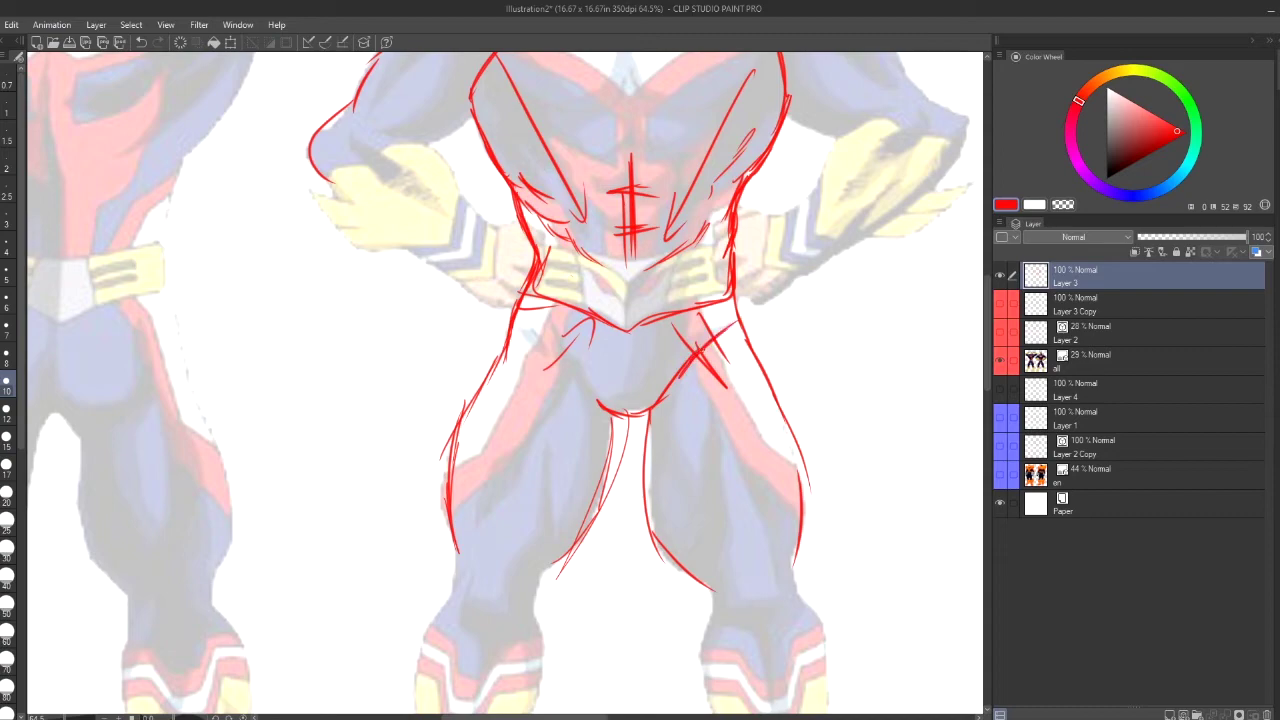
pyautogui.moveTo(604, 403); pyautogui.dragTo(539, 334)
pyautogui.moveTo(619, 416)
pyautogui.mouseDown()
pyautogui.moveTo(605, 504)
pyautogui.moveTo(556, 552)
pyautogui.moveTo(590, 510)
pyautogui.moveTo(650, 478)
pyautogui.moveTo(652, 532)
pyautogui.mouseUp()
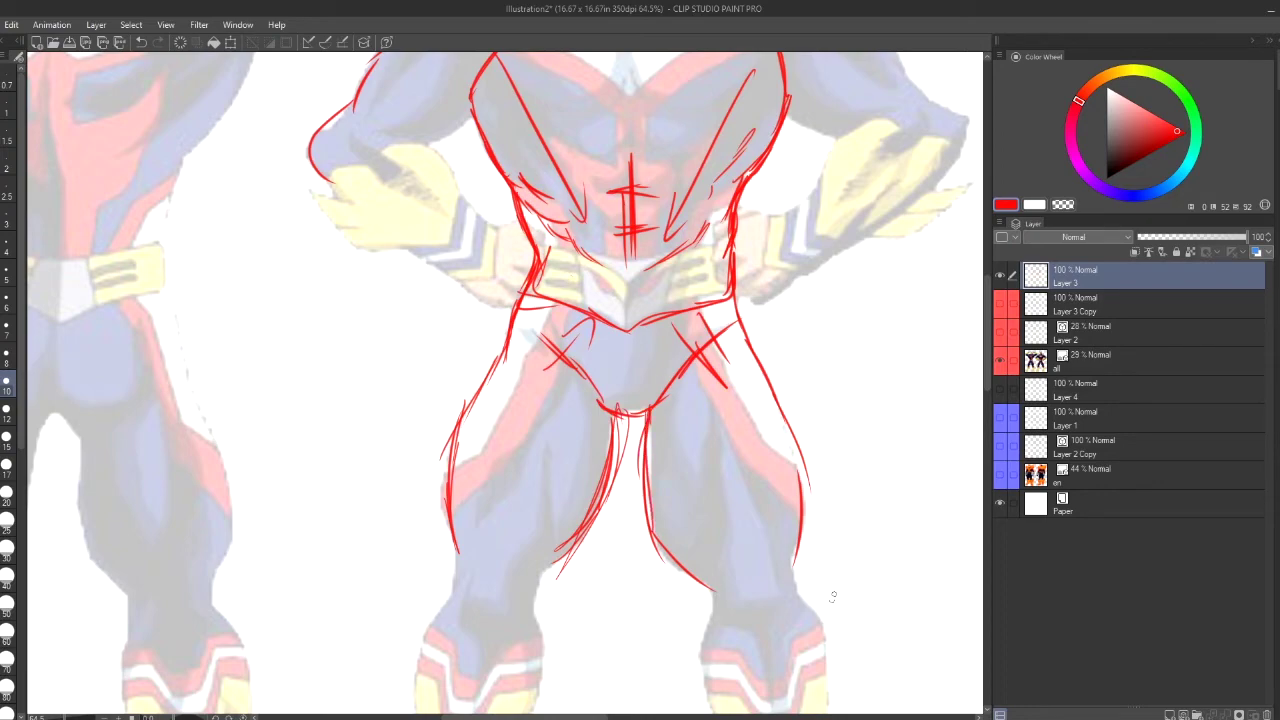
# Erase the stray strokes inside the red sketch's left waist and the navel mark on its belly
pyautogui.click(608, 715)
pyautogui.moveTo(636, 716)
pyautogui.mouseDown()
pyautogui.moveTo(505, 710)
pyautogui.moveTo(714, 711)
pyautogui.mouseUp()
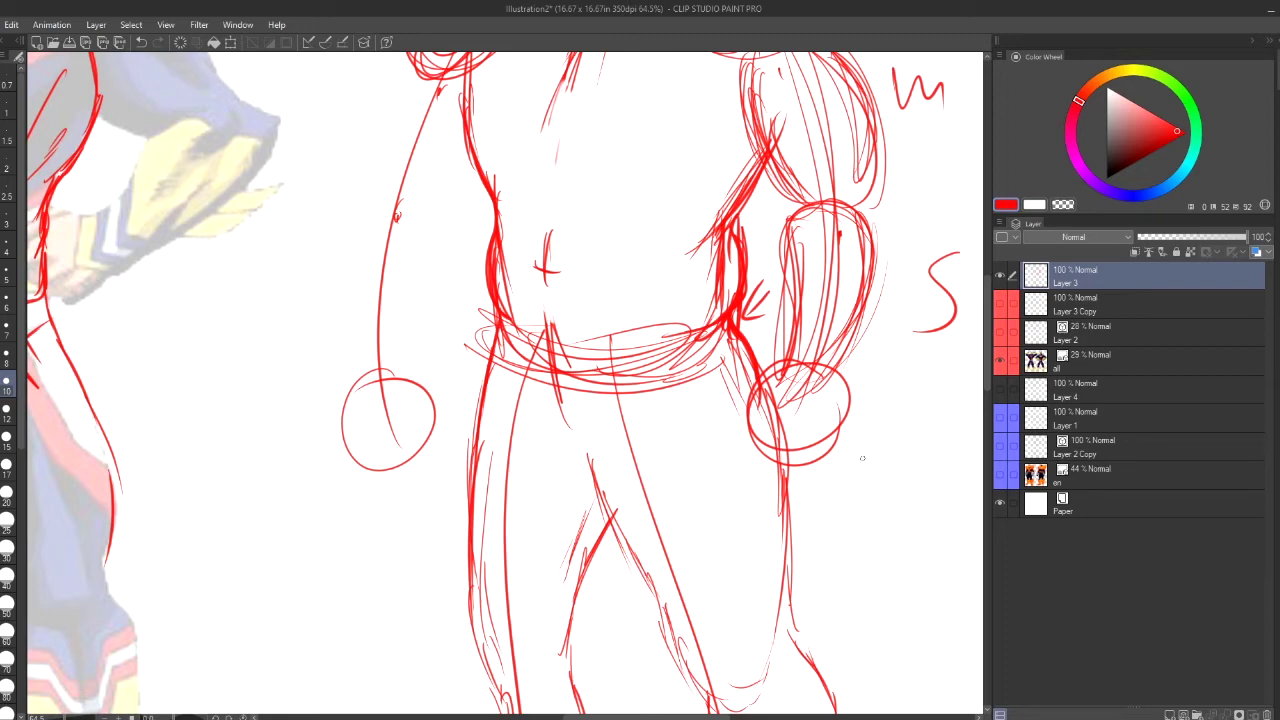
pyautogui.press('e')
pyautogui.moveTo(736, 274)
pyautogui.mouseDown()
pyautogui.moveTo(718, 245)
pyautogui.moveTo(711, 310)
pyautogui.moveTo(720, 240)
pyautogui.moveTo(706, 232)
pyautogui.moveTo(694, 255)
pyautogui.moveTo(721, 205)
pyautogui.moveTo(712, 288)
pyautogui.moveTo(692, 294)
pyautogui.moveTo(695, 235)
pyautogui.mouseUp()
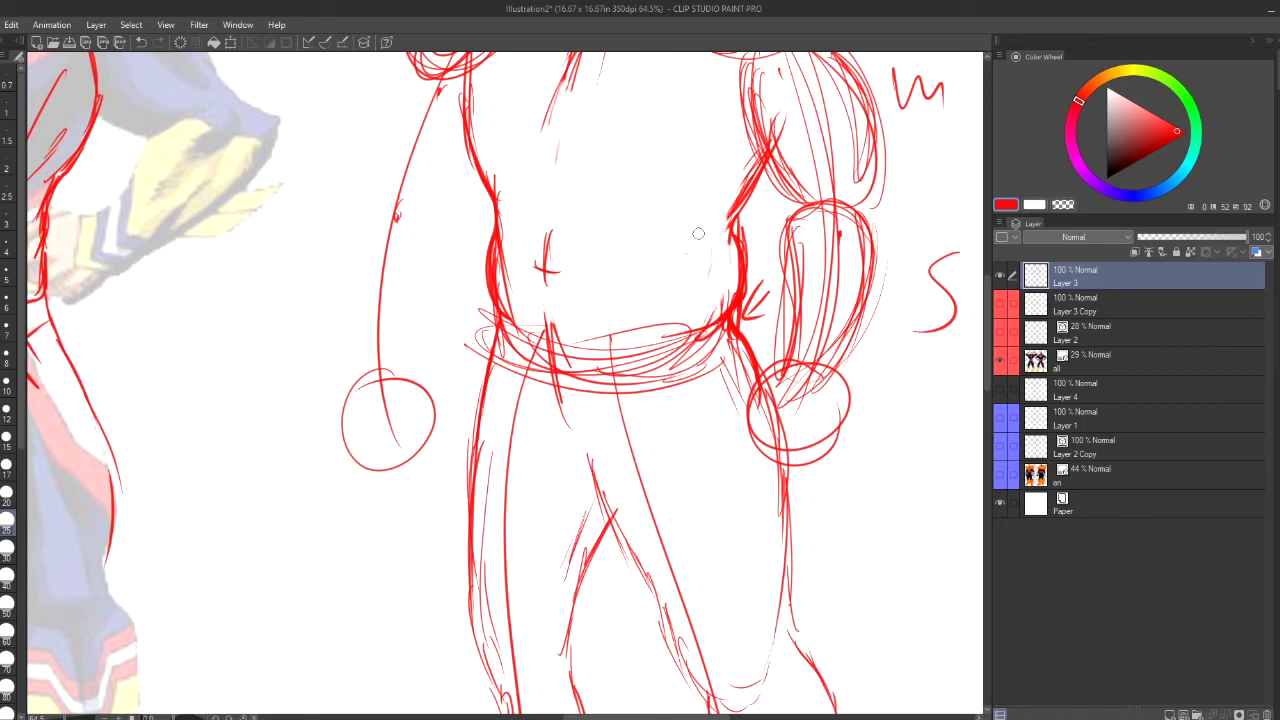
pyautogui.moveTo(545, 262)
pyautogui.mouseDown()
pyautogui.moveTo(547, 299)
pyautogui.moveTo(551, 228)
pyautogui.moveTo(518, 308)
pyautogui.moveTo(505, 295)
pyautogui.moveTo(501, 216)
pyautogui.moveTo(499, 260)
pyautogui.moveTo(505, 183)
pyautogui.moveTo(499, 290)
pyautogui.moveTo(529, 317)
pyautogui.mouseUp()
# Build the red sketch's right arm with upper arm and forearm ovals using the size 10 brush
pyautogui.click(72, 716)
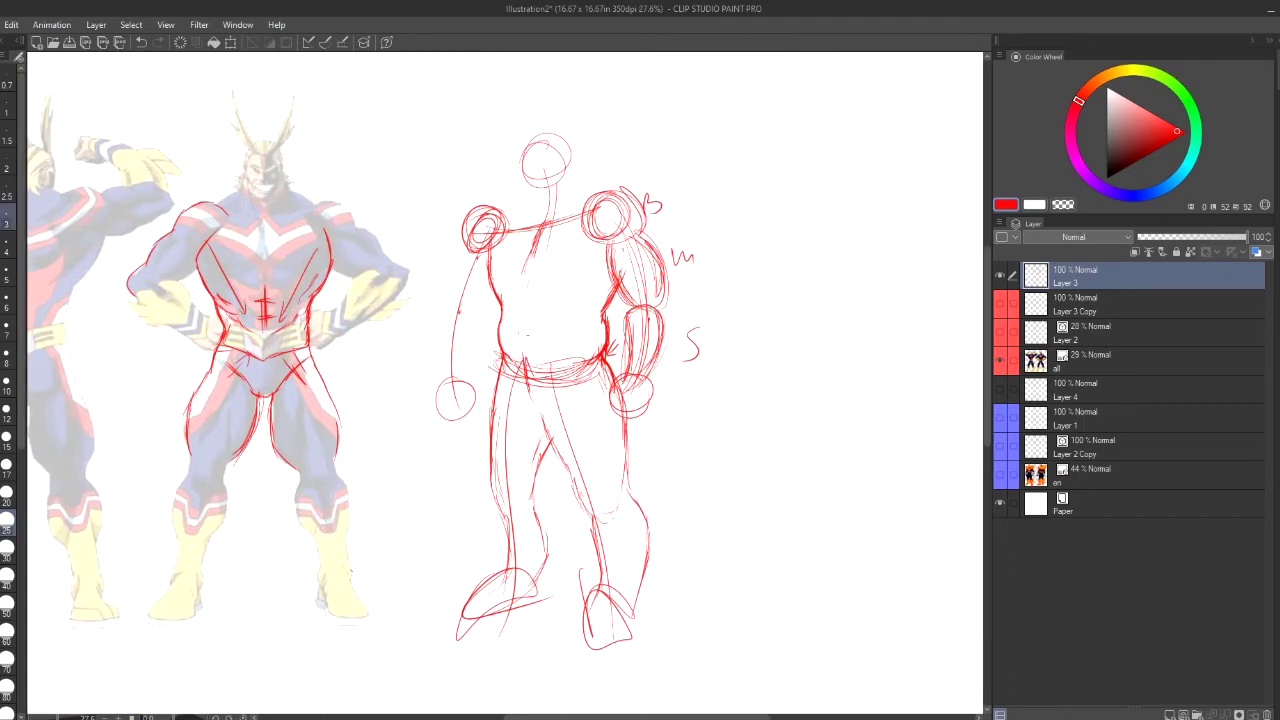
pyautogui.click(7, 382)
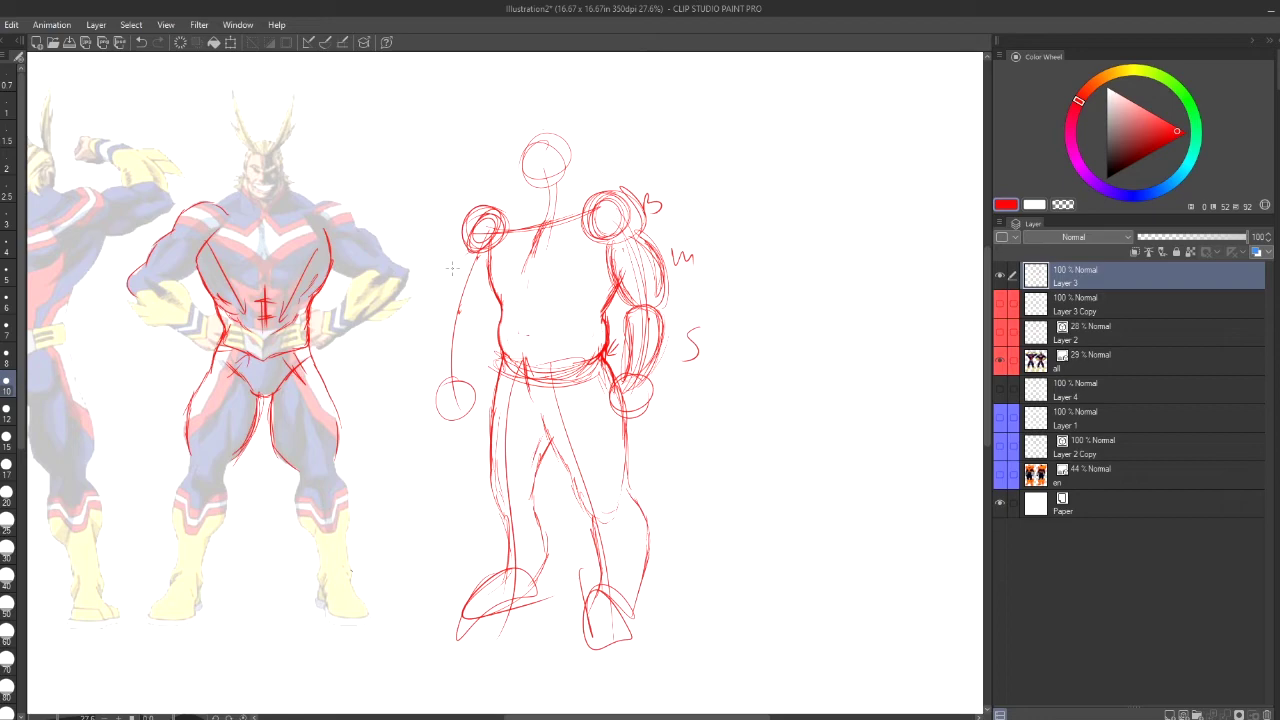
pyautogui.moveTo(470, 252); pyautogui.dragTo(443, 327)
pyautogui.moveTo(491, 262)
pyautogui.mouseDown()
pyautogui.moveTo(483, 308)
pyautogui.moveTo(466, 324)
pyautogui.moveTo(446, 312)
pyautogui.moveTo(441, 393)
pyautogui.moveTo(462, 386)
pyautogui.mouseUp()
pyautogui.moveTo(482, 326)
pyautogui.mouseDown()
pyautogui.moveTo(438, 388)
pyautogui.moveTo(475, 330)
pyautogui.moveTo(468, 370)
pyautogui.mouseUp()
pyautogui.moveTo(470, 334); pyautogui.dragTo(458, 368)
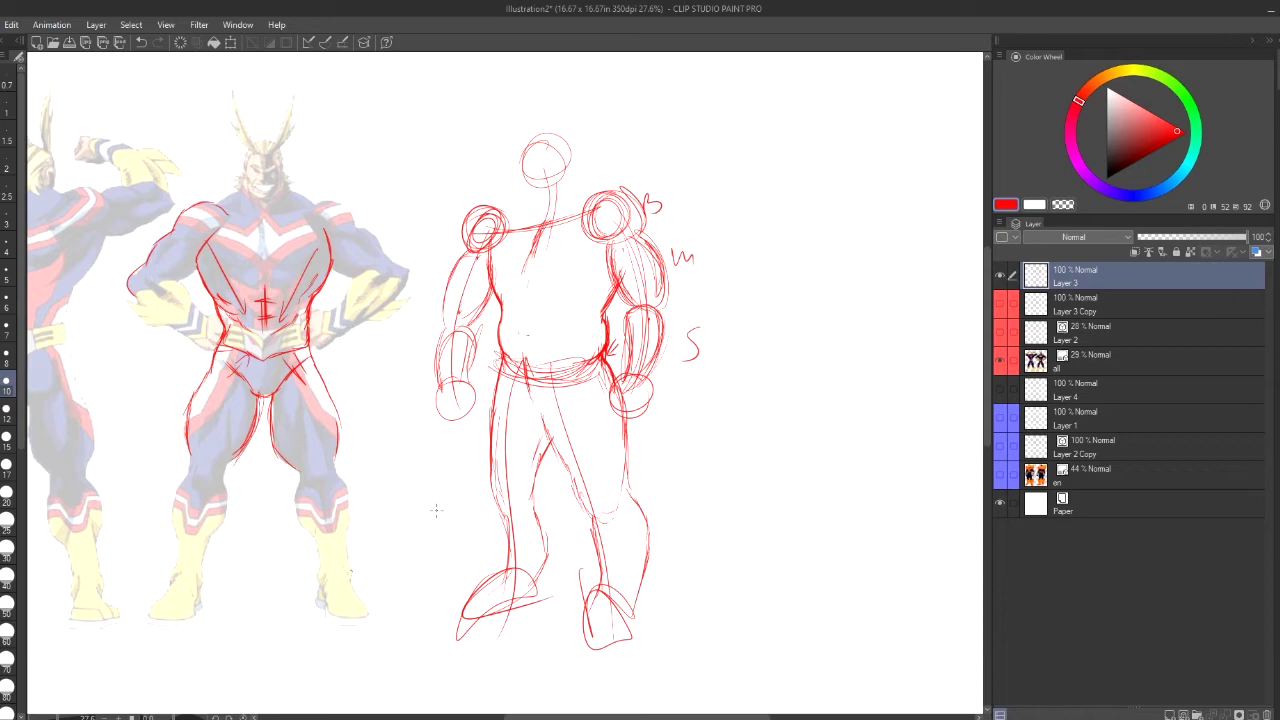
# Reinforce the red sketch's right fist, torso and waist lines, and add sloping trapezius lines from neck to shoulders
pyautogui.moveTo(760, 716); pyautogui.dragTo(438, 704)
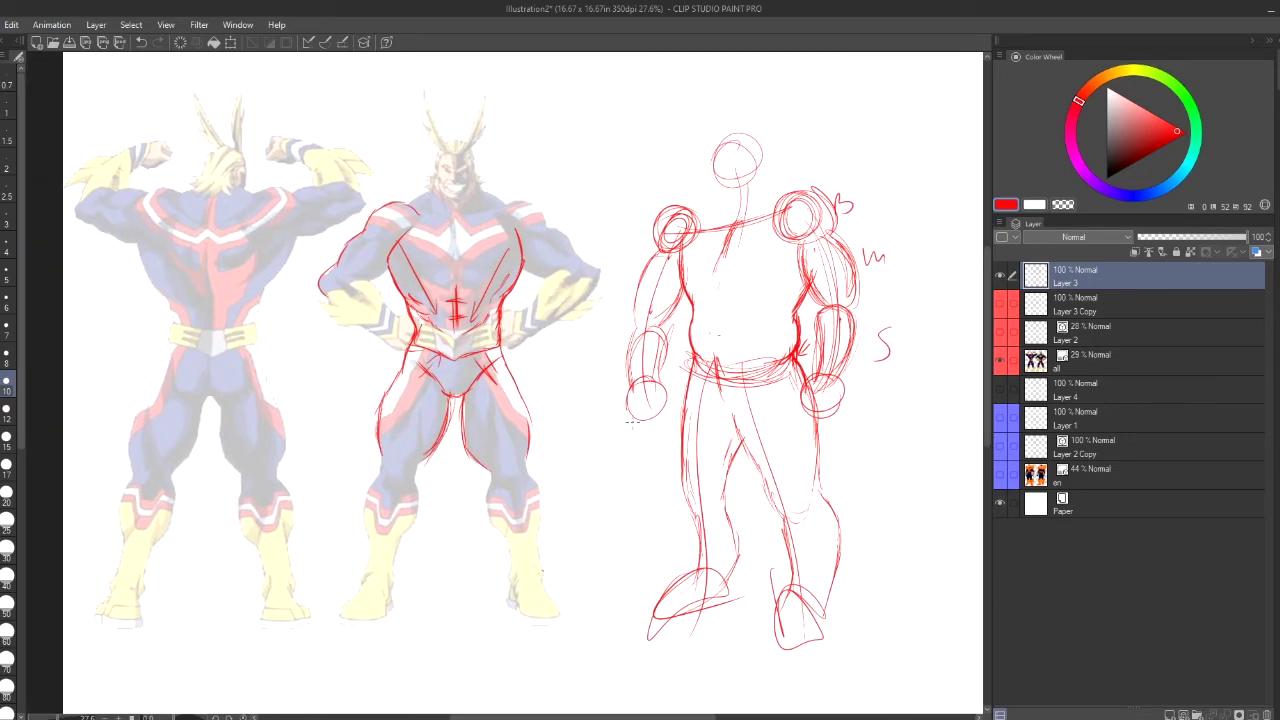
pyautogui.moveTo(632, 421)
pyautogui.mouseDown()
pyautogui.moveTo(650, 368)
pyautogui.moveTo(634, 426)
pyautogui.mouseUp()
pyautogui.moveTo(698, 318)
pyautogui.mouseDown()
pyautogui.moveTo(688, 345)
pyautogui.moveTo(705, 363)
pyautogui.moveTo(795, 350)
pyautogui.moveTo(780, 359)
pyautogui.mouseUp()
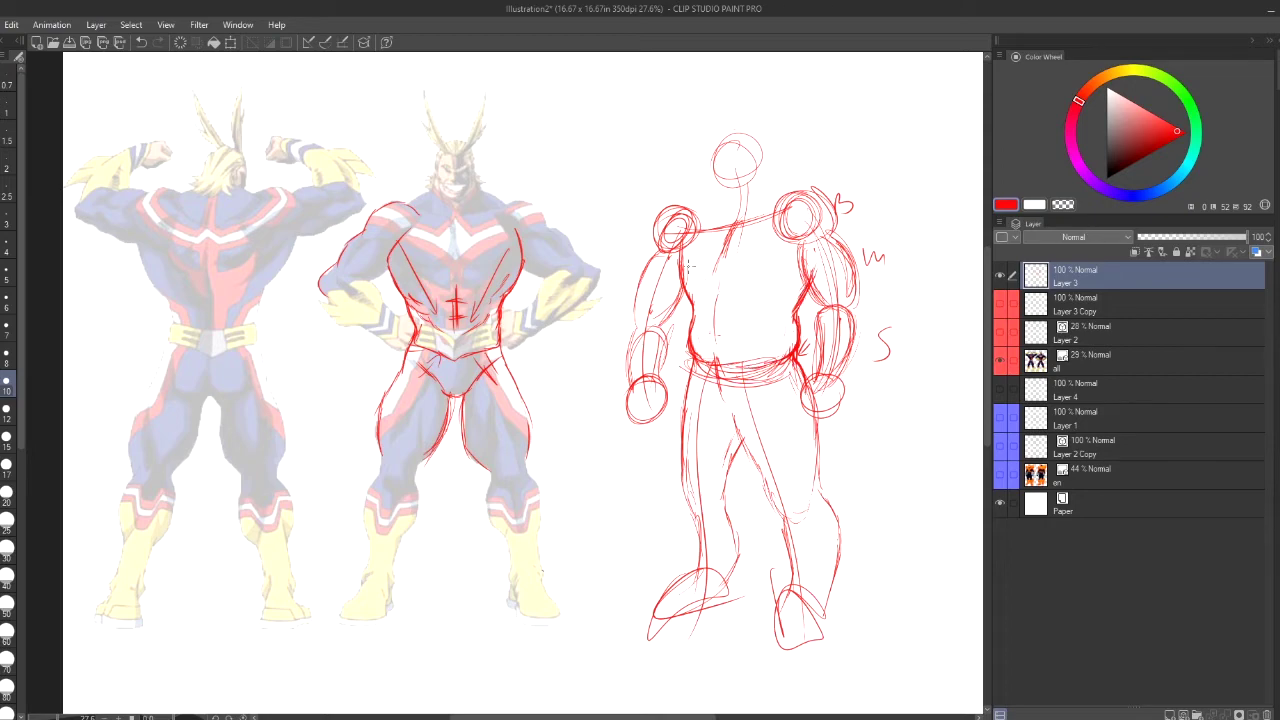
pyautogui.moveTo(688, 268); pyautogui.dragTo(682, 234)
pyautogui.moveTo(758, 176)
pyautogui.mouseDown()
pyautogui.moveTo(799, 190)
pyautogui.moveTo(714, 186)
pyautogui.moveTo(736, 183)
pyautogui.moveTo(689, 205)
pyautogui.moveTo(636, 296)
pyautogui.mouseUp()
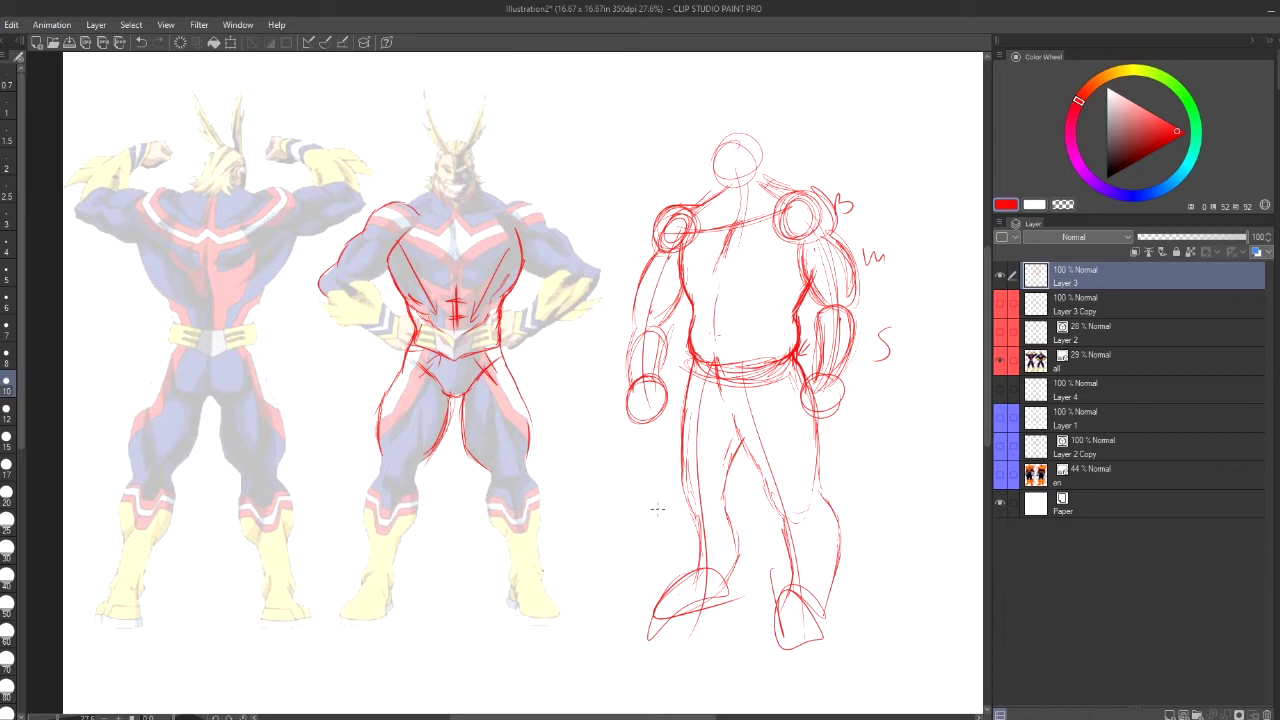
# Trace the blue-suited hero's remaining shoulder and upper arm contour, and hide the all and Layer 3 layers
pyautogui.moveTo(516, 199)
pyautogui.mouseDown()
pyautogui.moveTo(570, 236)
pyautogui.moveTo(582, 265)
pyautogui.mouseUp()
pyautogui.click(1003, 362)
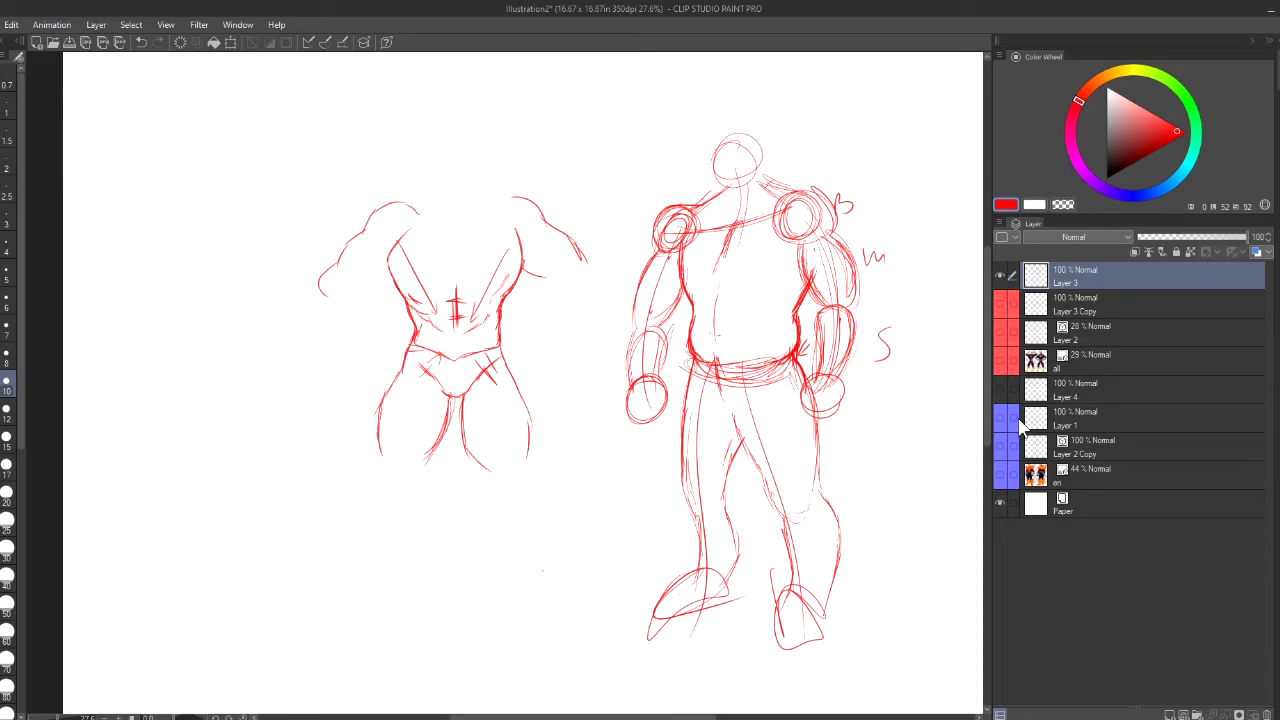
pyautogui.click(999, 273)
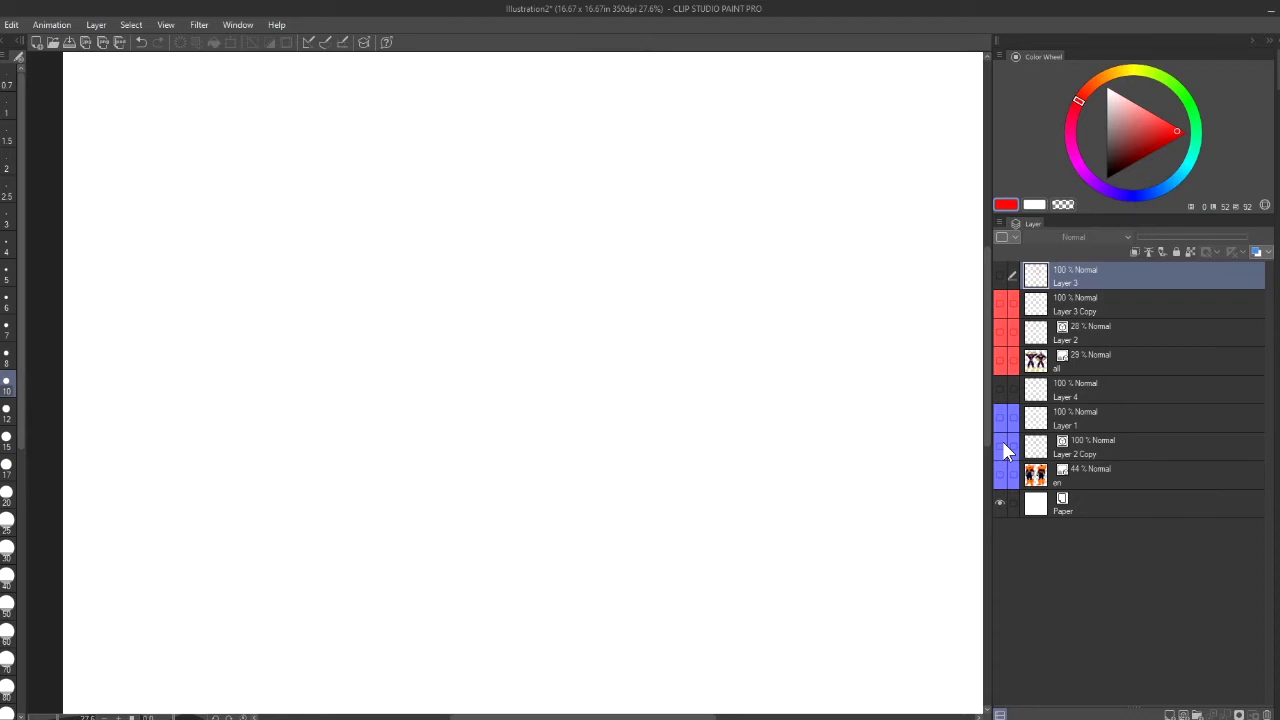
# Show the en and all reference layers so both heroes appear side by side without the red sketches
pyautogui.click(1001, 446)
pyautogui.click(1000, 448)
pyautogui.click(1001, 477)
pyautogui.click(1000, 362)
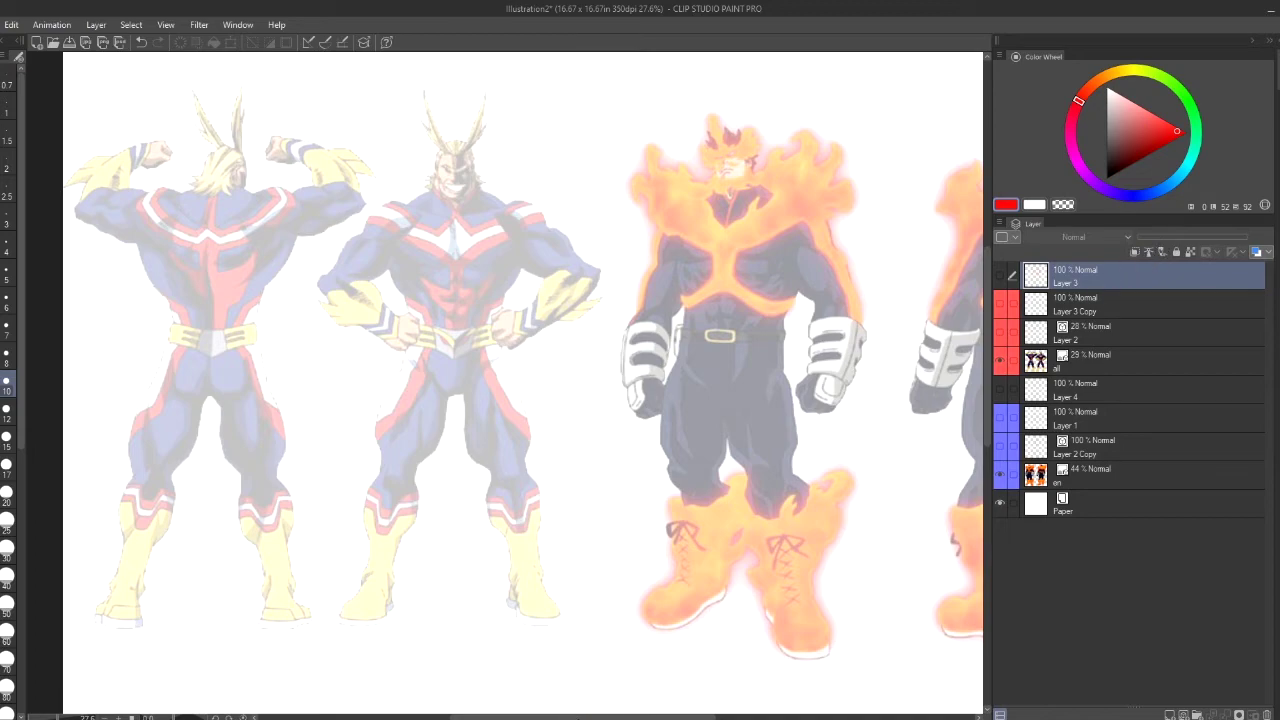
pyautogui.moveTo(580, 716); pyautogui.dragTo(609, 716)
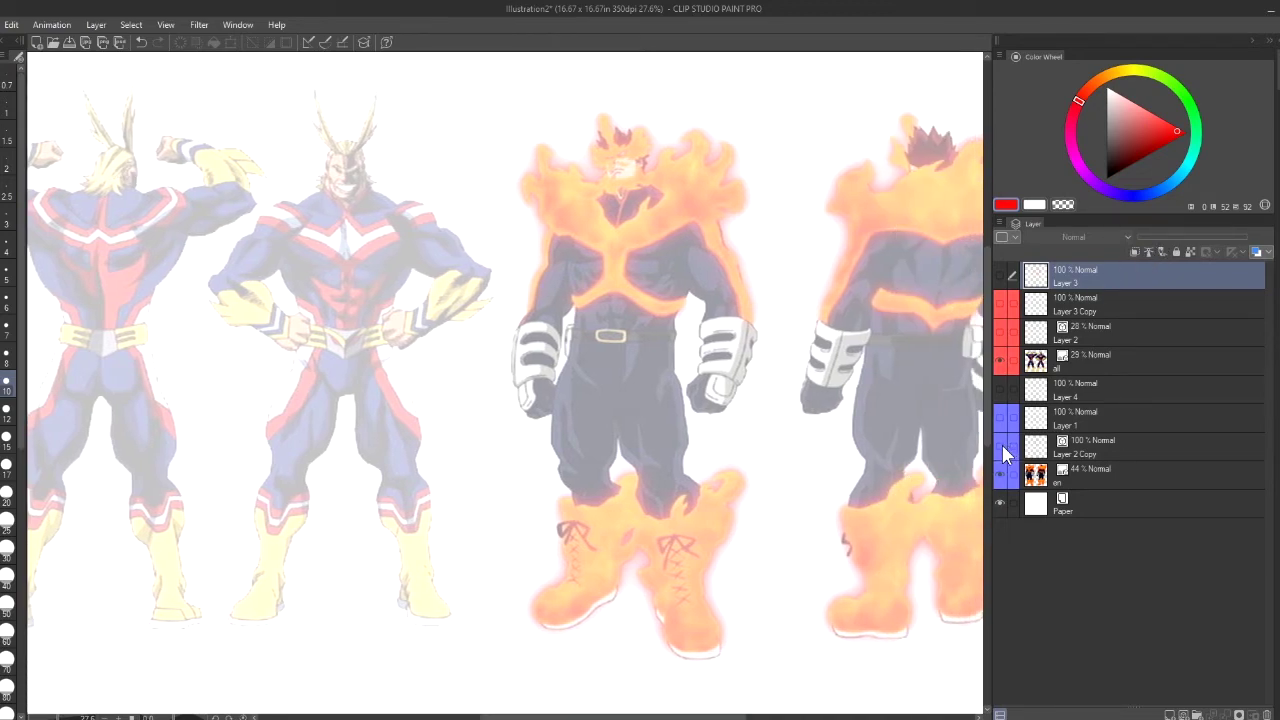
# Show the proportion guides on Layer 2 Copy and Layer 2, and raise Layer 2's opacity to 100%
pyautogui.click(1002, 445)
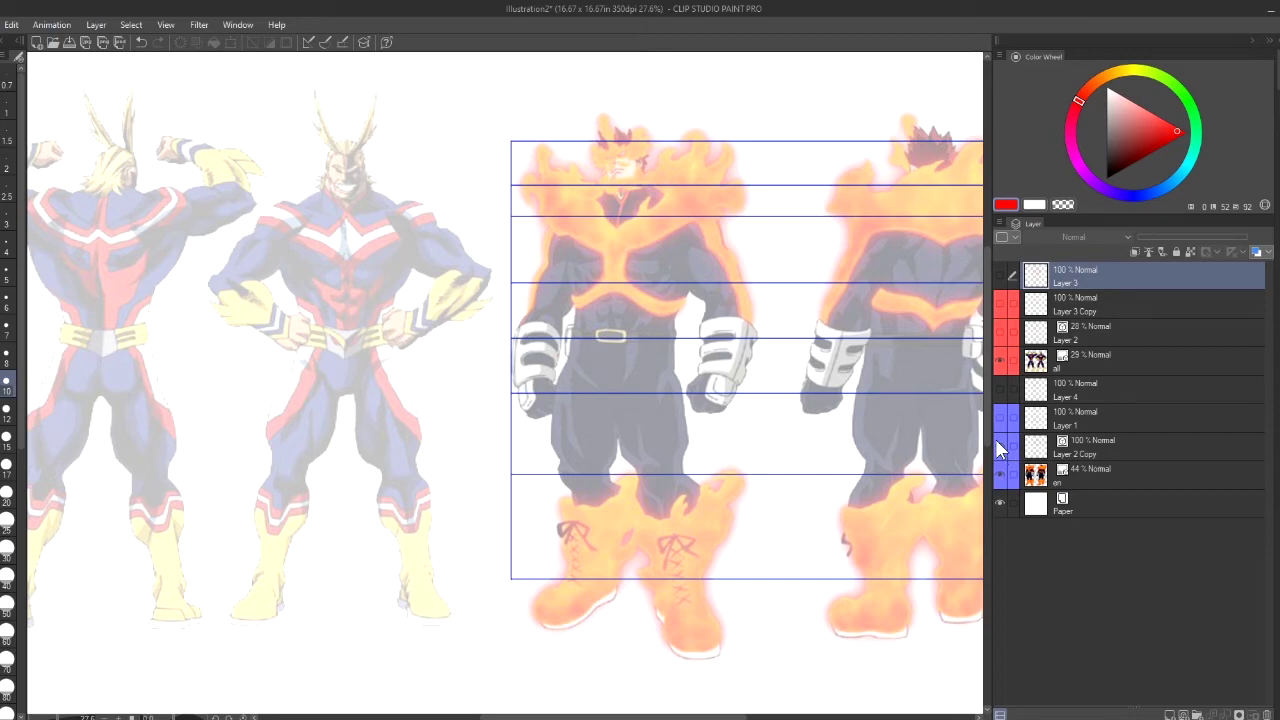
pyautogui.click(1004, 328)
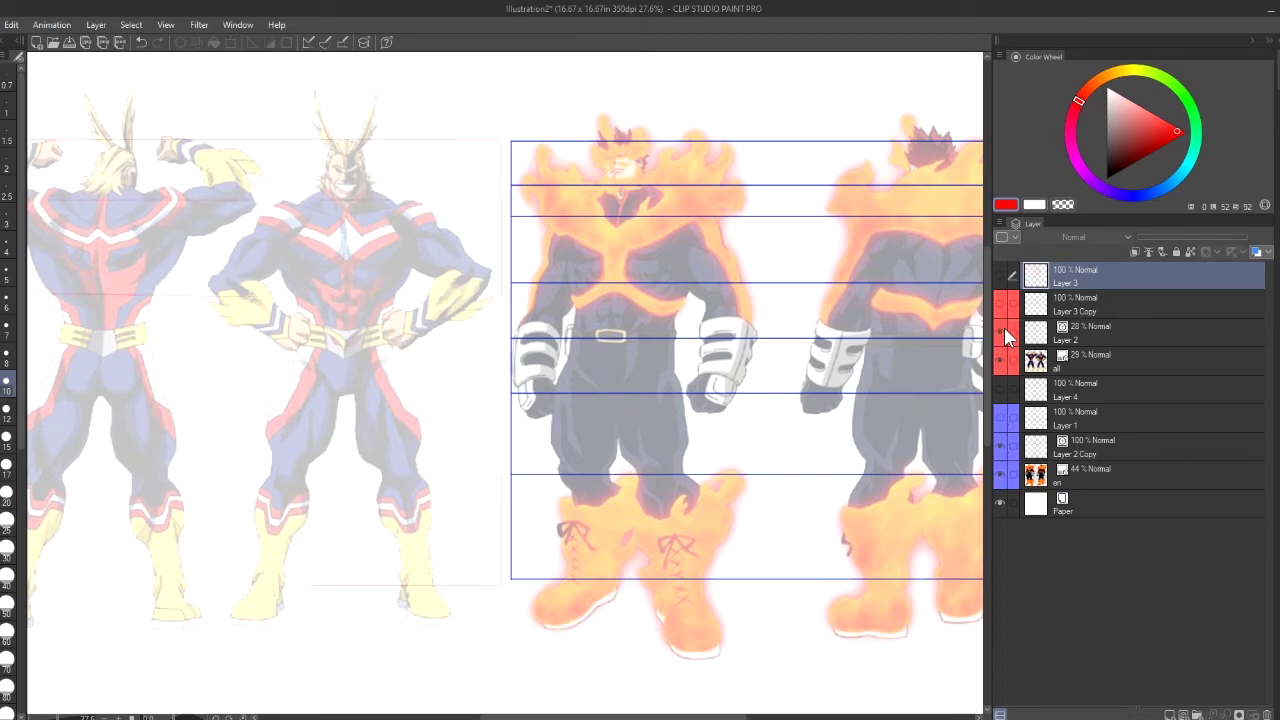
pyautogui.click(1055, 338)
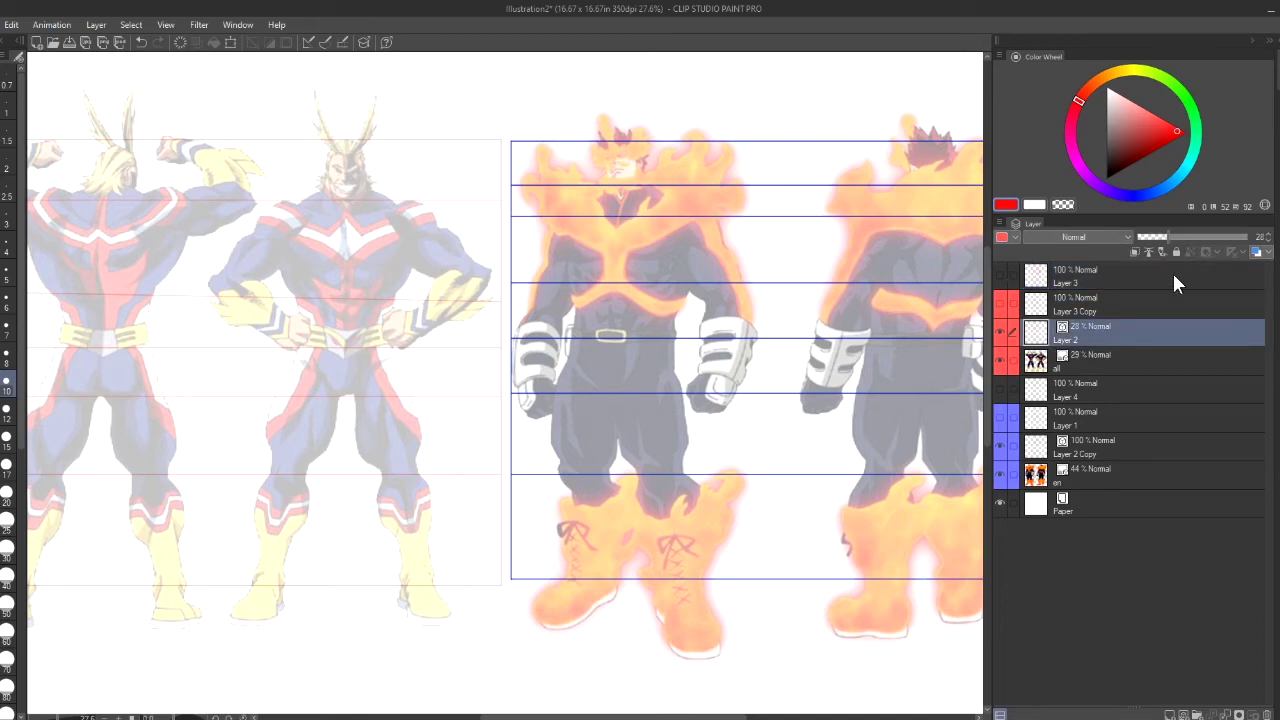
pyautogui.moveTo(1198, 237); pyautogui.dragTo(1250, 237)
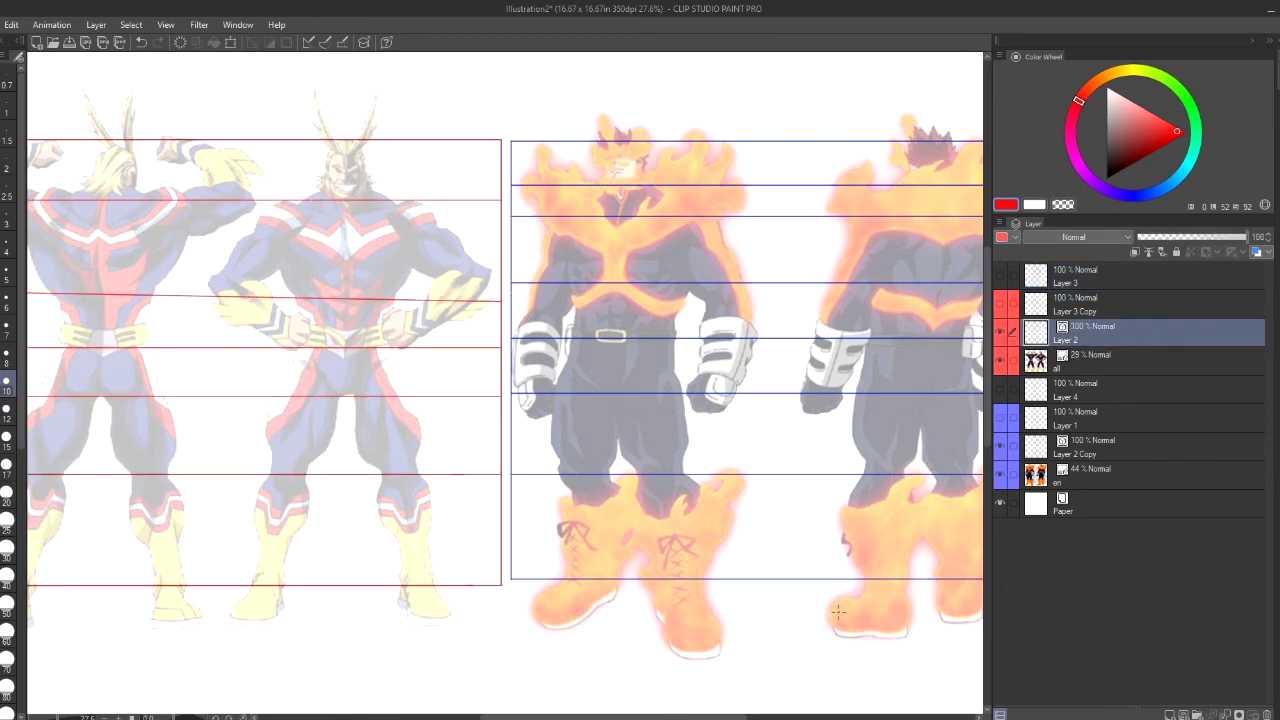
# Show the torso triangles on Layer 3 Copy and draw a red box around the front-view flame hero's torso on that layer
pyautogui.moveTo(613, 716); pyautogui.dragTo(599, 716)
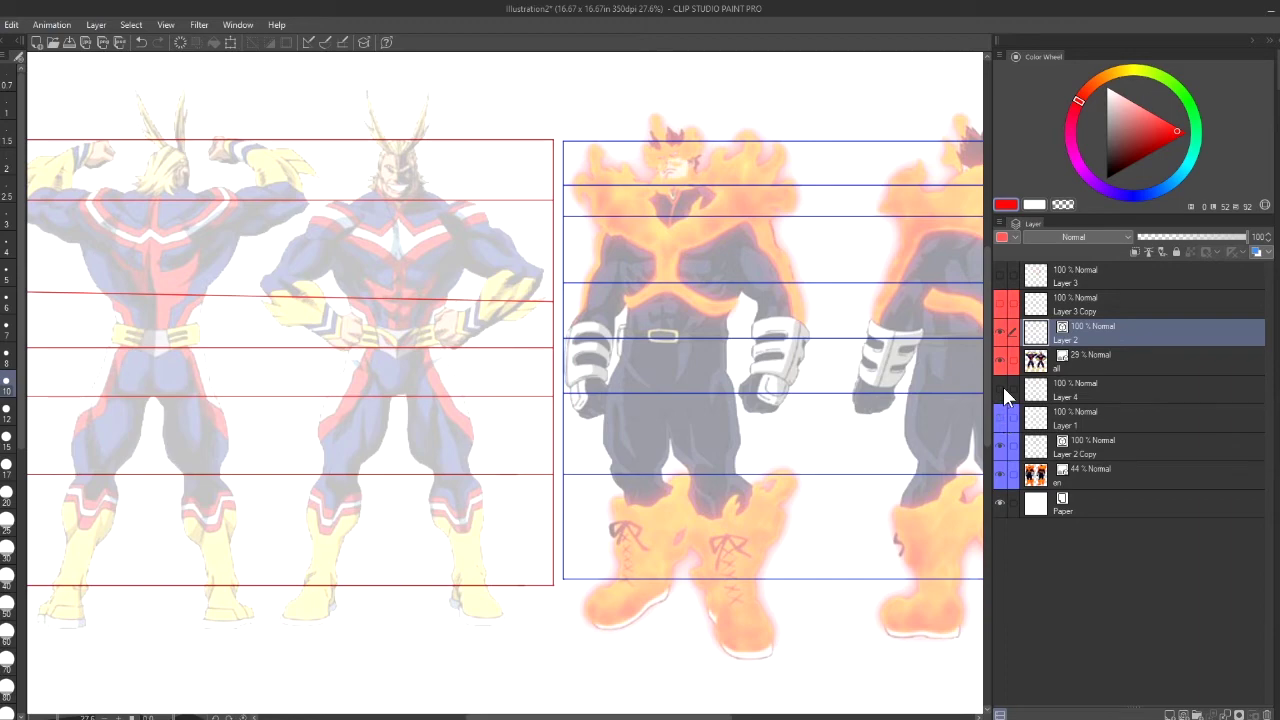
pyautogui.click(1000, 303)
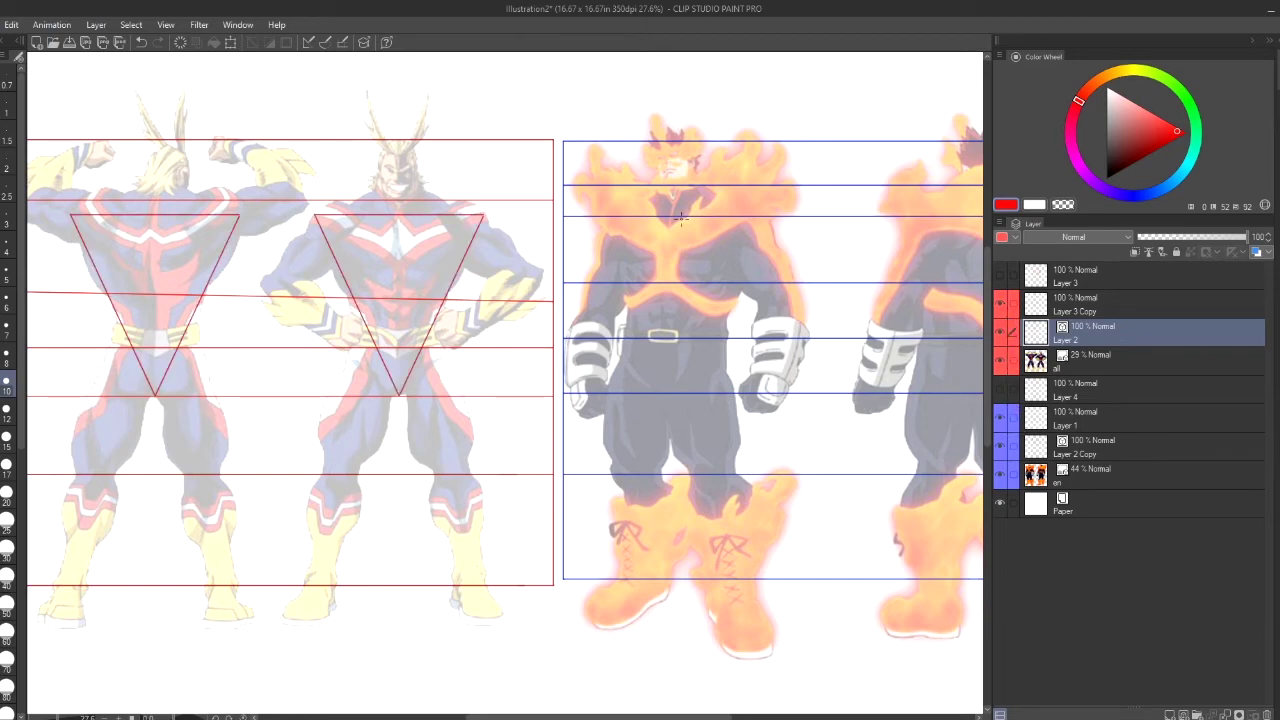
pyautogui.click(1080, 305)
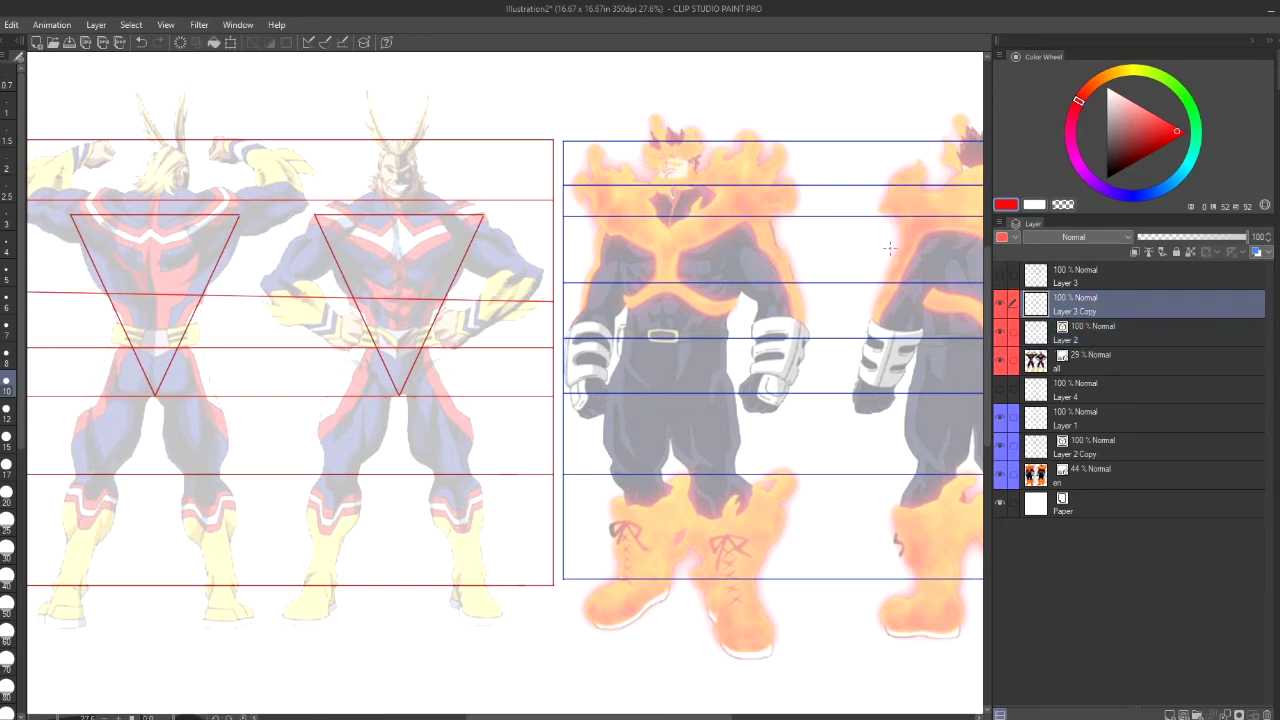
pyautogui.moveTo(612, 236)
pyautogui.mouseDown()
pyautogui.moveTo(724, 229)
pyautogui.moveTo(605, 235)
pyautogui.moveTo(755, 224)
pyautogui.mouseUp()
pyautogui.moveTo(606, 236)
pyautogui.mouseDown()
pyautogui.moveTo(736, 228)
pyautogui.moveTo(725, 362)
pyautogui.mouseUp()
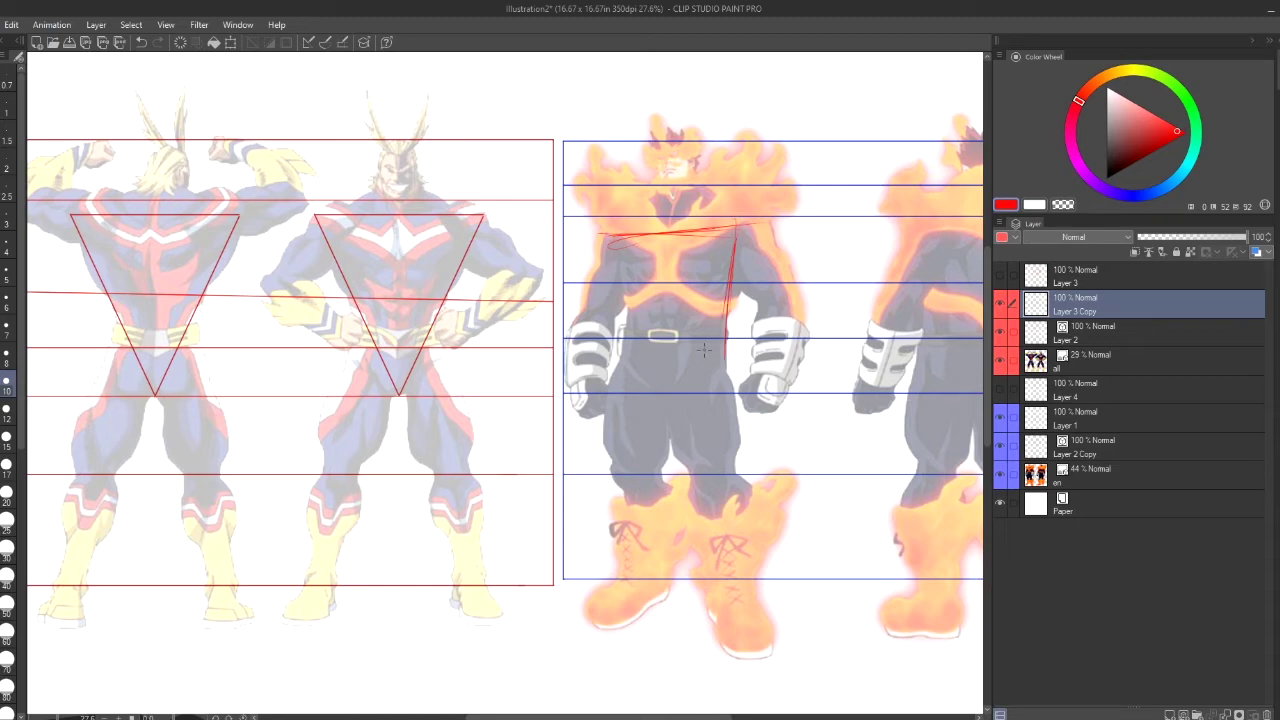
pyautogui.moveTo(620, 236); pyautogui.dragTo(624, 328)
pyautogui.moveTo(622, 272)
pyautogui.mouseDown()
pyautogui.moveTo(626, 358)
pyautogui.moveTo(690, 379)
pyautogui.moveTo(648, 371)
pyautogui.moveTo(720, 373)
pyautogui.mouseUp()
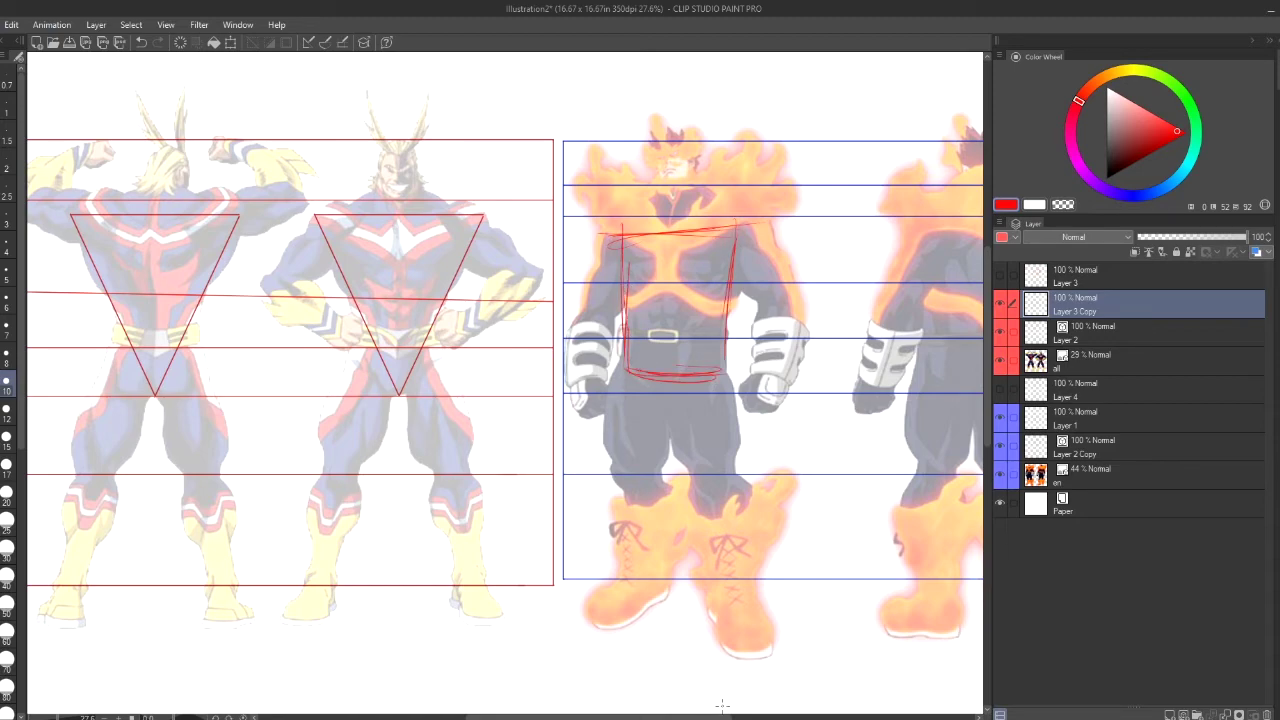
# Draw a matching red box around the flame hero's torso in the back view
pyautogui.moveTo(722, 716); pyautogui.dragTo(774, 716)
pyautogui.moveTo(754, 247)
pyautogui.mouseDown()
pyautogui.moveTo(859, 258)
pyautogui.moveTo(868, 238)
pyautogui.moveTo(740, 368)
pyautogui.moveTo(852, 354)
pyautogui.mouseUp()
pyautogui.moveTo(856, 240); pyautogui.dragTo(842, 356)
pyautogui.moveTo(850, 290); pyautogui.dragTo(836, 366)
pyautogui.moveTo(986, 374); pyautogui.dragTo(982, 455)
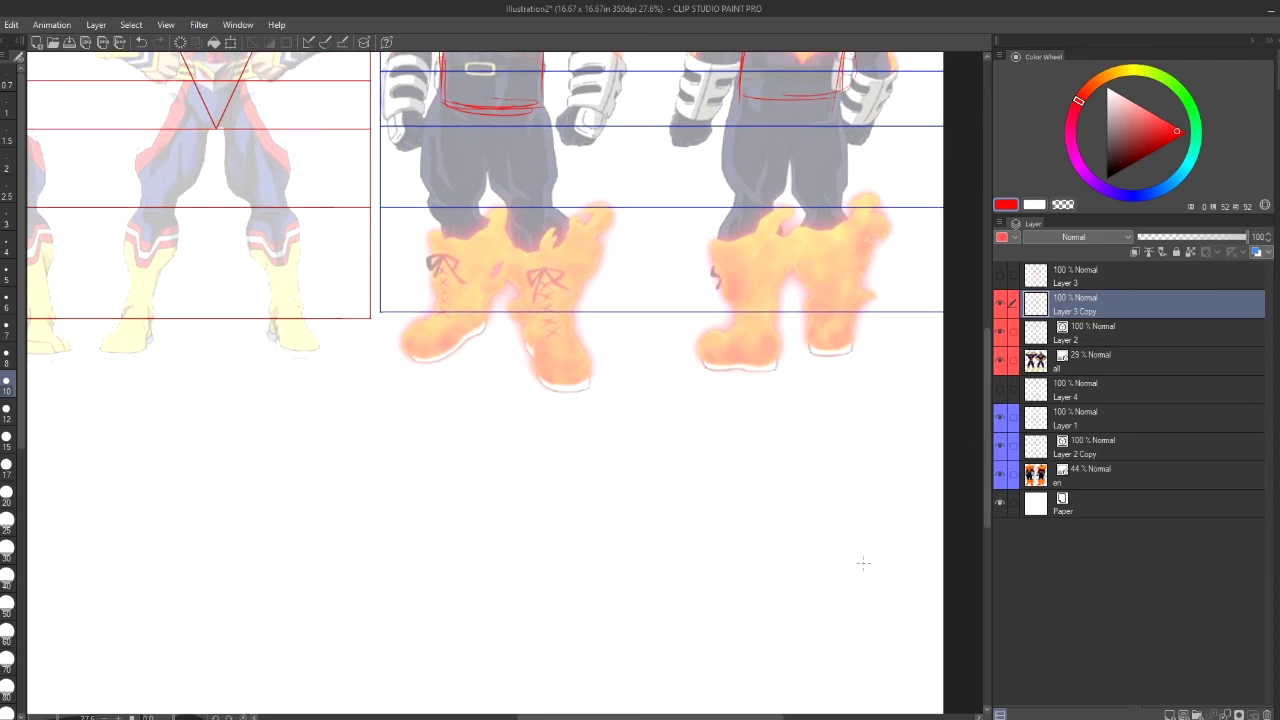
pyautogui.moveTo(714, 716); pyautogui.dragTo(640, 697)
pyautogui.moveTo(736, 431)
pyautogui.mouseDown()
pyautogui.moveTo(710, 459)
pyautogui.moveTo(756, 435)
pyautogui.moveTo(748, 488)
pyautogui.mouseUp()
pyautogui.moveTo(776, 430)
pyautogui.mouseDown()
pyautogui.moveTo(778, 458)
pyautogui.moveTo(797, 439)
pyautogui.moveTo(814, 450)
pyautogui.mouseUp()
pyautogui.moveTo(824, 436)
pyautogui.mouseDown()
pyautogui.moveTo(832, 422)
pyautogui.moveTo(852, 443)
pyautogui.mouseUp()
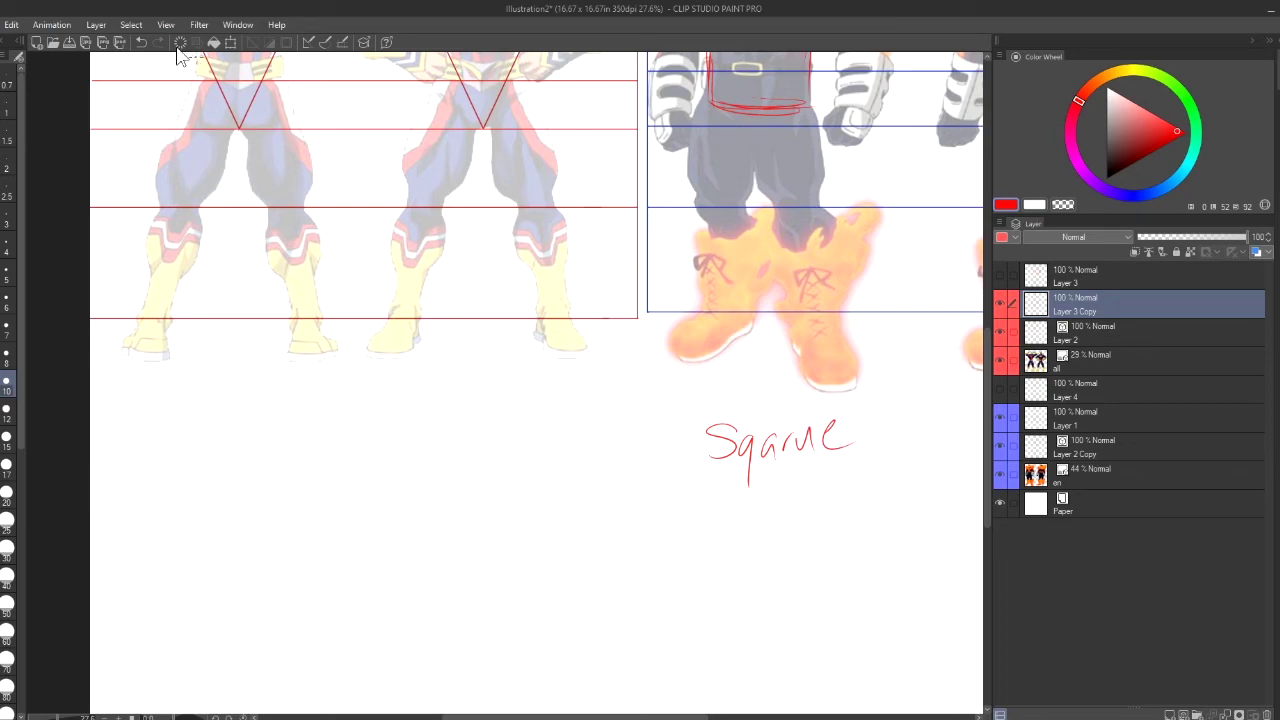
pyautogui.click(141, 42)
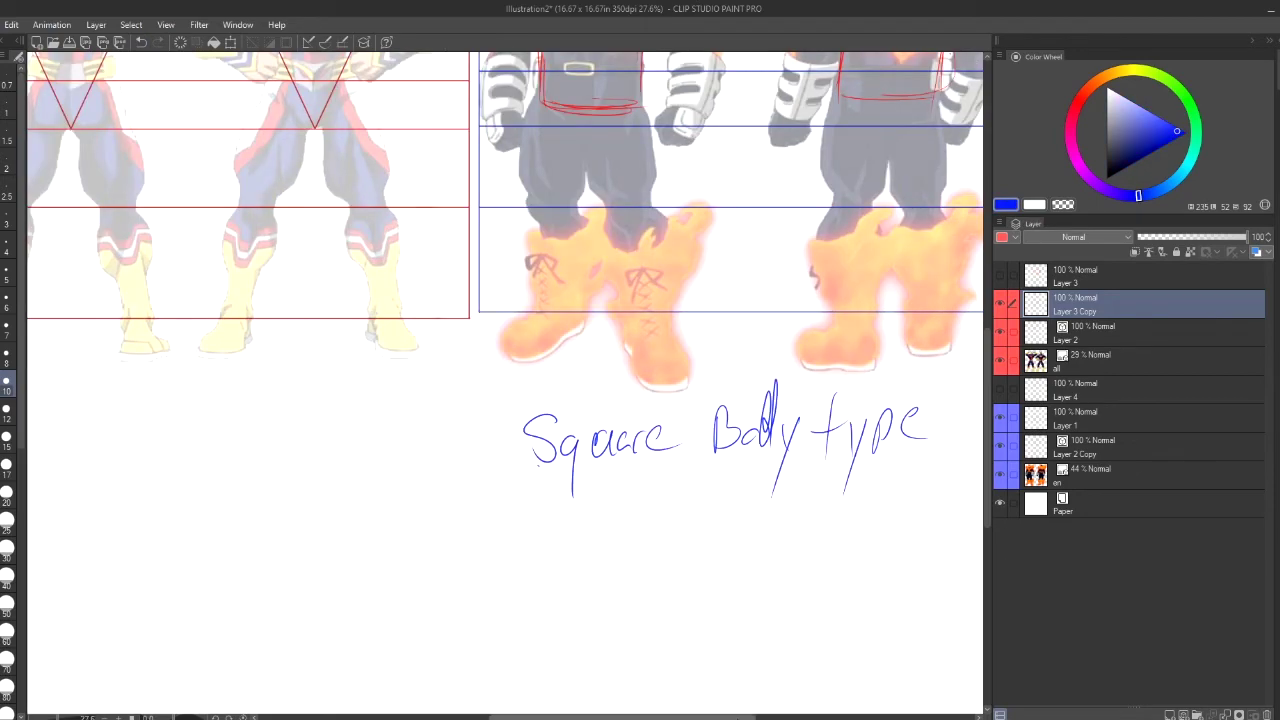
# Handwrite the red label "Triangle Body type" beneath the two blue-suited figures
pyautogui.hscroll(-6, 650, 690)
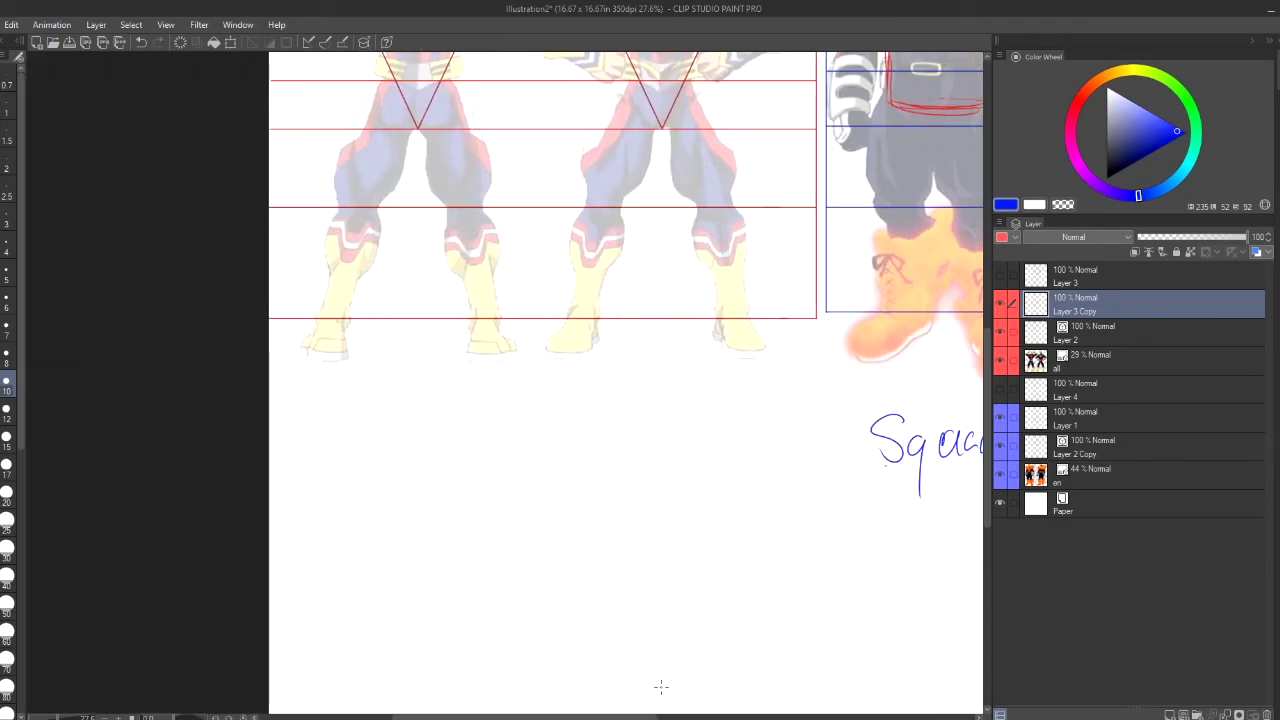
pyautogui.click(1077, 103)
pyautogui.moveTo(412, 431); pyautogui.dragTo(488, 418)
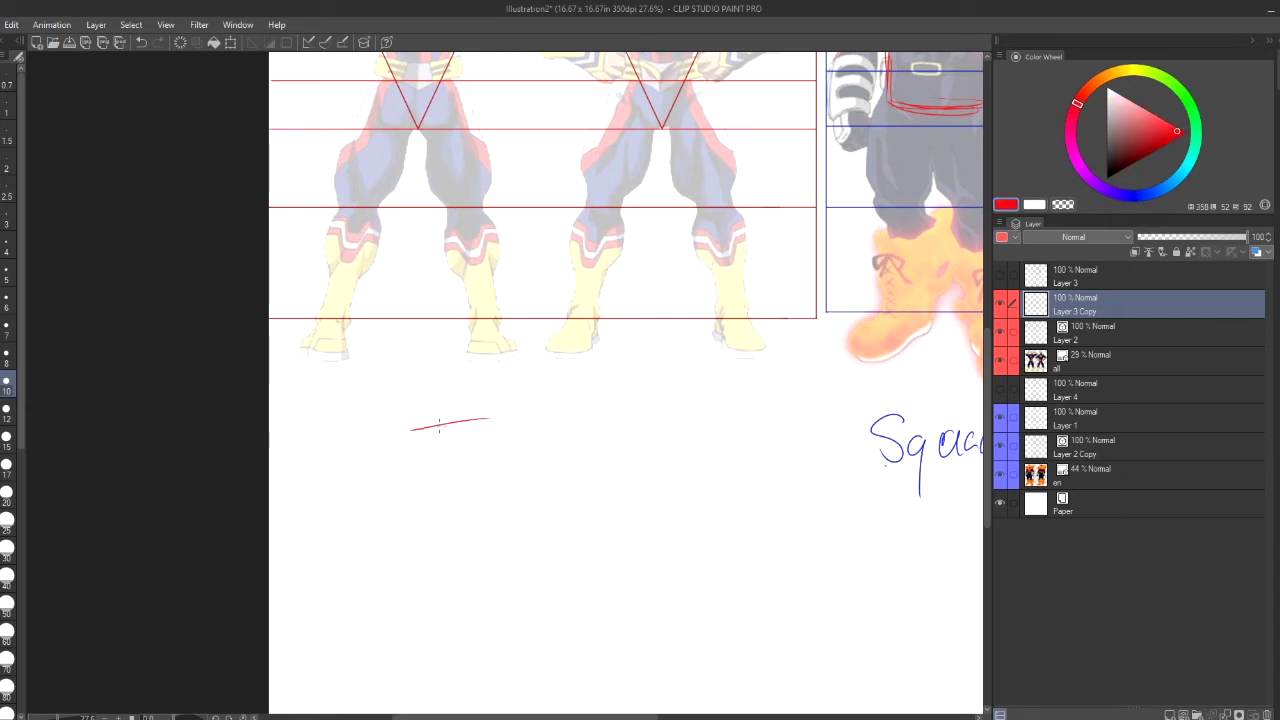
pyautogui.moveTo(439, 425); pyautogui.dragTo(449, 485)
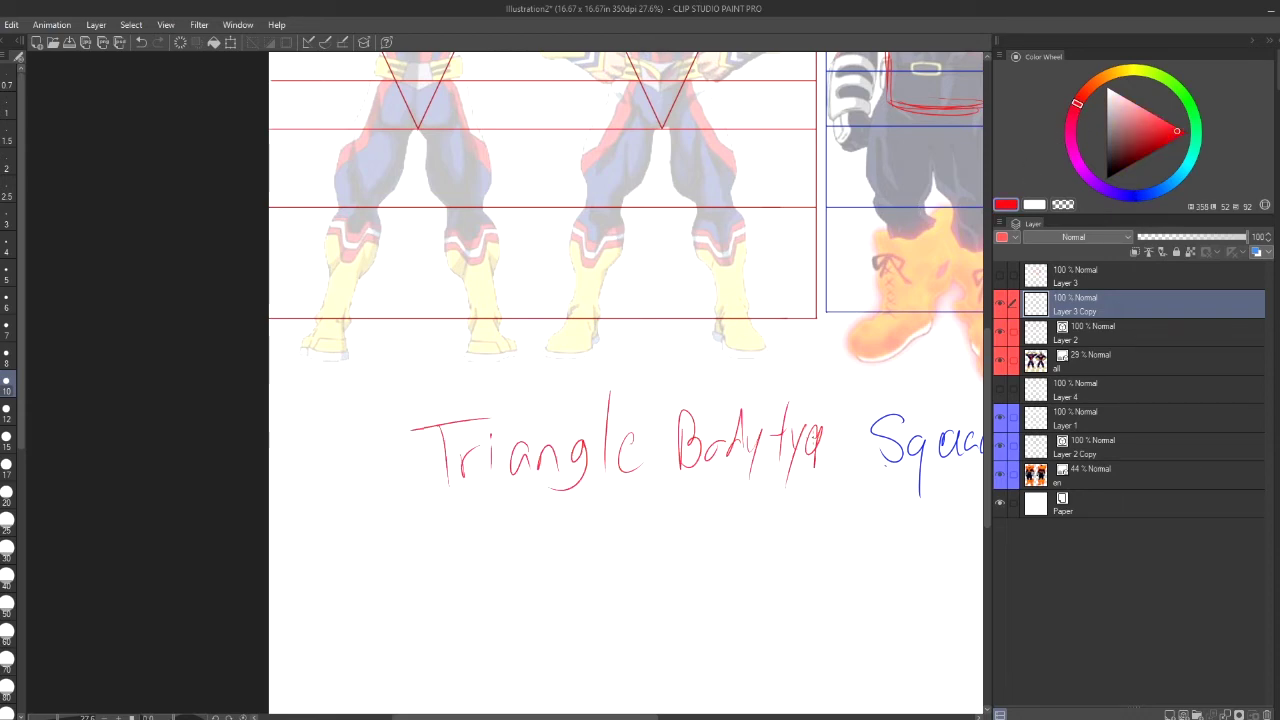
pyautogui.moveTo(816, 426)
pyautogui.mouseDown()
pyautogui.moveTo(801, 482)
pyautogui.moveTo(832, 440)
pyautogui.moveTo(844, 446)
pyautogui.mouseUp()
pyautogui.moveTo(610, 717); pyautogui.dragTo(684, 717)
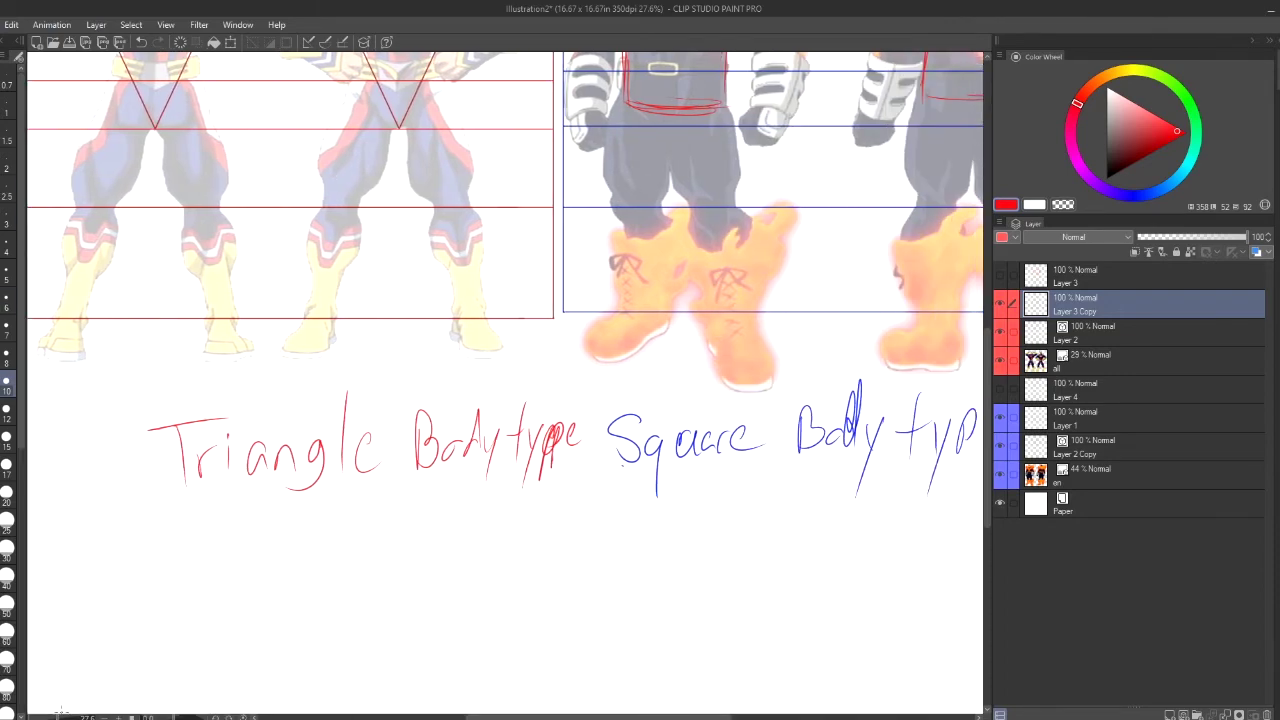
# Sketch a shoulder and upper arm beside the front-view flame hero's torso box, and set the en layer's opacity to 11%
pyautogui.click(104, 717)
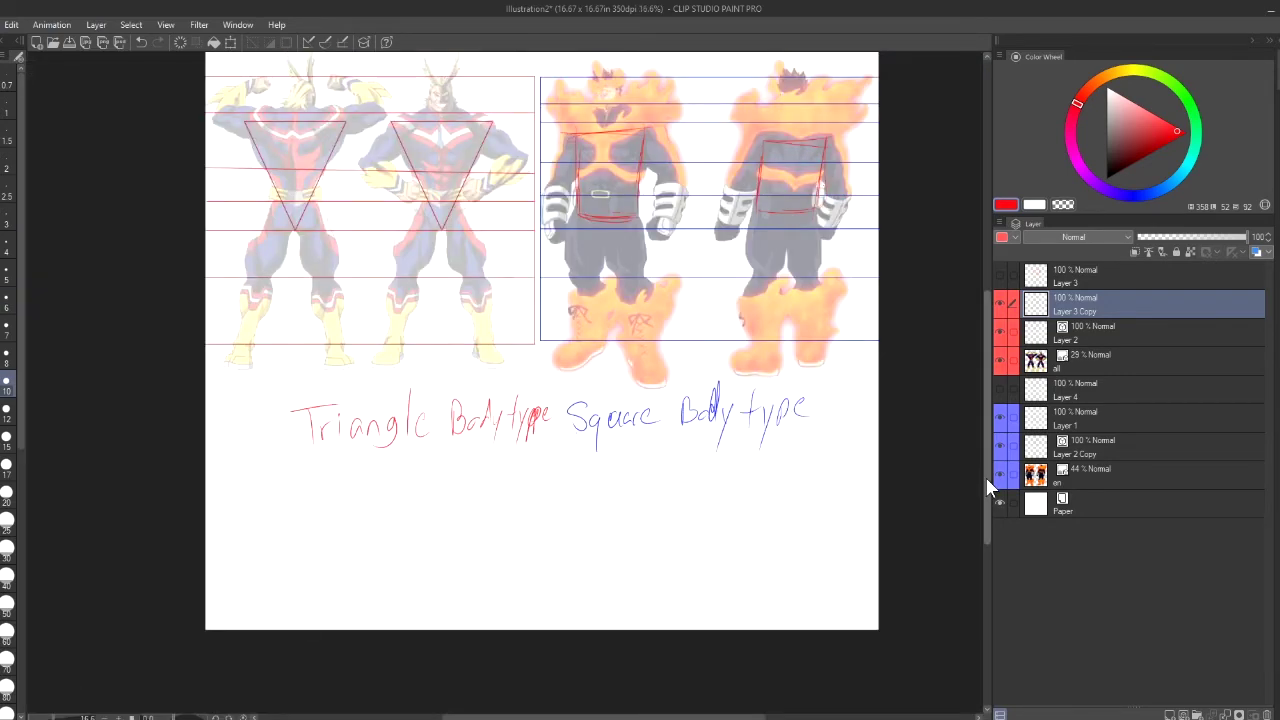
pyautogui.scroll(3, 986, 445)
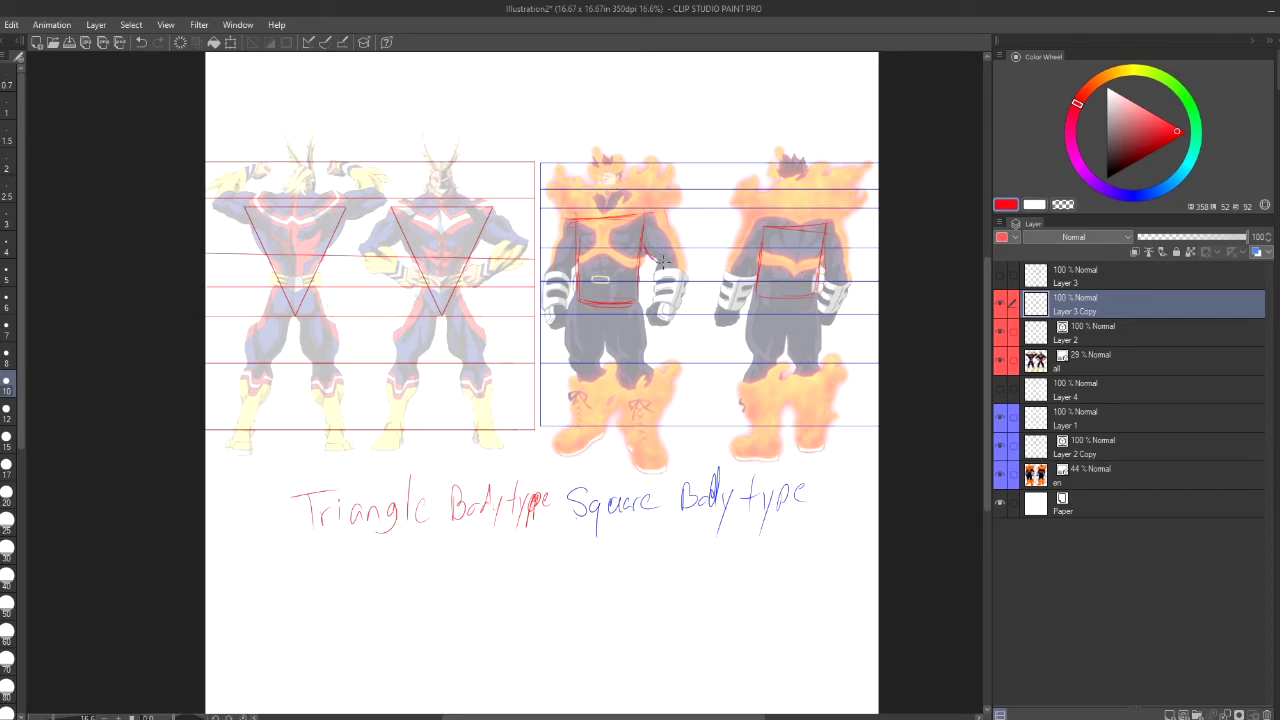
pyautogui.moveTo(668, 228)
pyautogui.mouseDown()
pyautogui.moveTo(679, 254)
pyautogui.moveTo(662, 259)
pyautogui.moveTo(681, 254)
pyautogui.moveTo(647, 244)
pyautogui.moveTo(672, 227)
pyautogui.mouseUp()
pyautogui.click(1118, 480)
pyautogui.click(1149, 236)
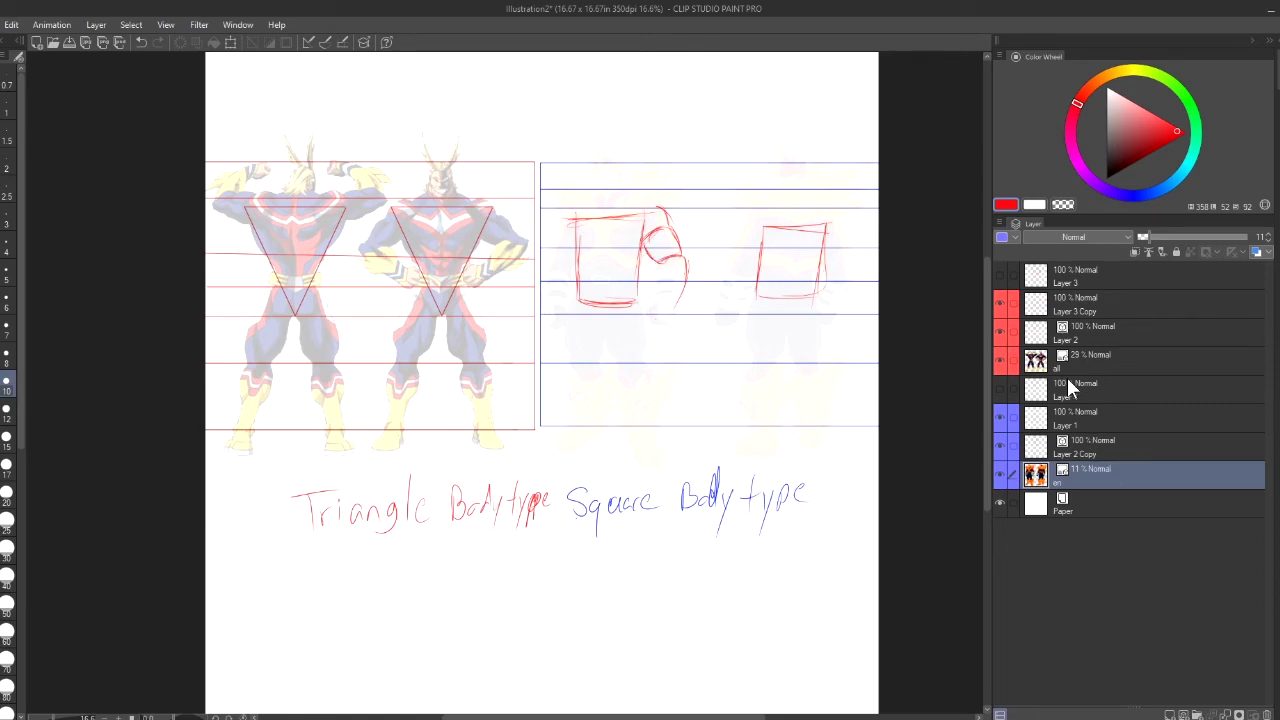
# On Layer 3 Copy, add the forearm and hand to the boxed figure's started arm and round off its shoulder
pyautogui.click(1063, 297)
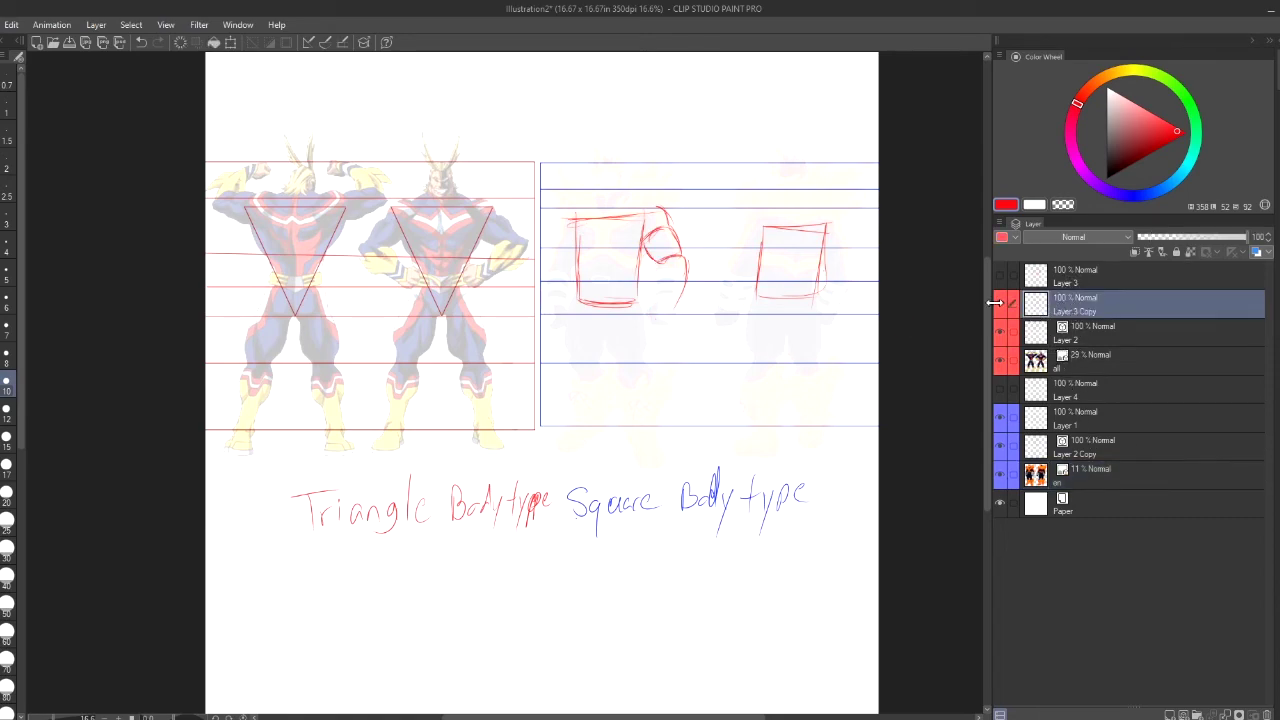
pyautogui.click(1000, 302)
pyautogui.click(999, 302)
pyautogui.moveTo(659, 264)
pyautogui.mouseDown()
pyautogui.moveTo(656, 302)
pyautogui.moveTo(672, 312)
pyautogui.mouseUp()
pyautogui.moveTo(666, 212); pyautogui.dragTo(639, 221)
# Sketch the boxed figure's waist, vertical torso lines and hips, plus the opposite arm with its fist
pyautogui.moveTo(576, 292)
pyautogui.mouseDown()
pyautogui.moveTo(619, 359)
pyautogui.moveTo(641, 354)
pyautogui.moveTo(636, 306)
pyautogui.mouseUp()
pyautogui.moveTo(600, 218); pyautogui.dragTo(600, 304)
pyautogui.moveTo(573, 215)
pyautogui.mouseDown()
pyautogui.moveTo(556, 272)
pyautogui.moveTo(574, 262)
pyautogui.moveTo(564, 285)
pyautogui.moveTo(568, 270)
pyautogui.moveTo(548, 272)
pyautogui.moveTo(546, 318)
pyautogui.moveTo(566, 292)
pyautogui.moveTo(562, 328)
pyautogui.mouseUp()
pyautogui.moveTo(554, 302); pyautogui.dragTo(548, 326)
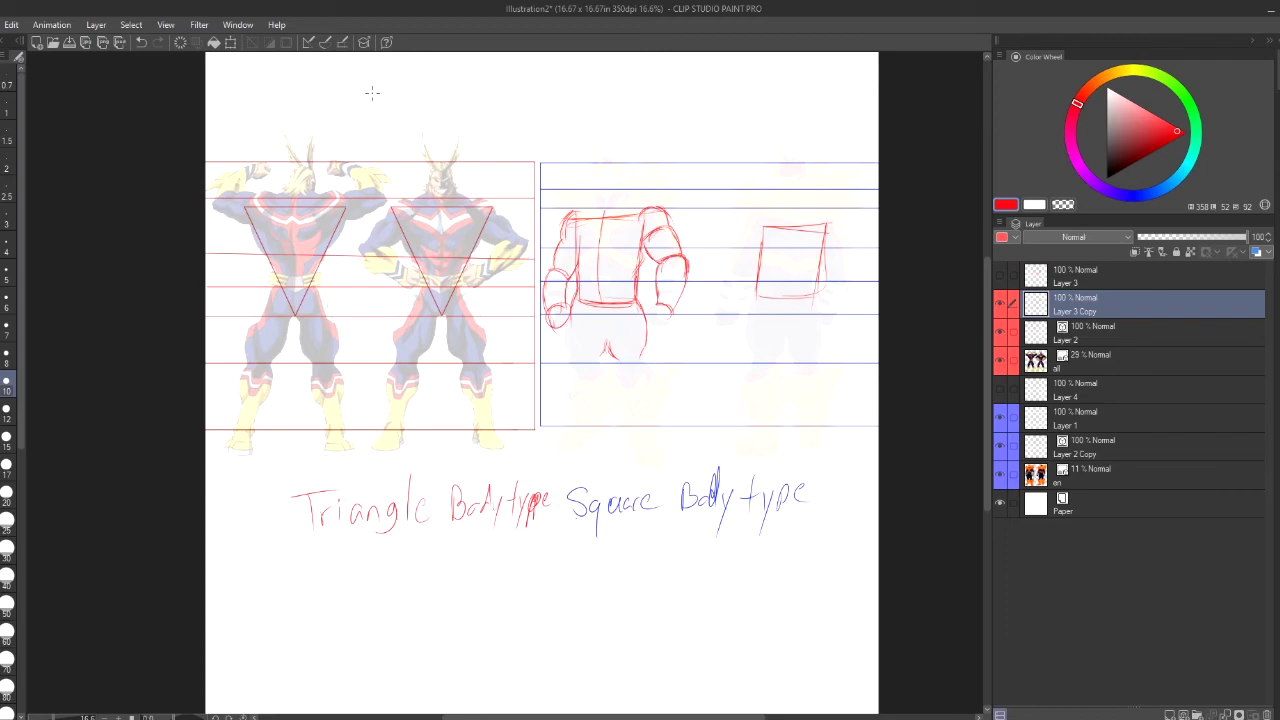
# Draw a red downward arrow above the triangle body type pair and another above the square body type pair
pyautogui.moveTo(372, 97); pyautogui.dragTo(375, 134)
pyautogui.moveTo(361, 107); pyautogui.dragTo(382, 124)
pyautogui.moveTo(705, 103); pyautogui.dragTo(707, 150)
pyautogui.moveTo(697, 129); pyautogui.dragTo(707, 154)
pyautogui.scroll(2, 986, 330)
pyautogui.scroll(-1, 987, 330)
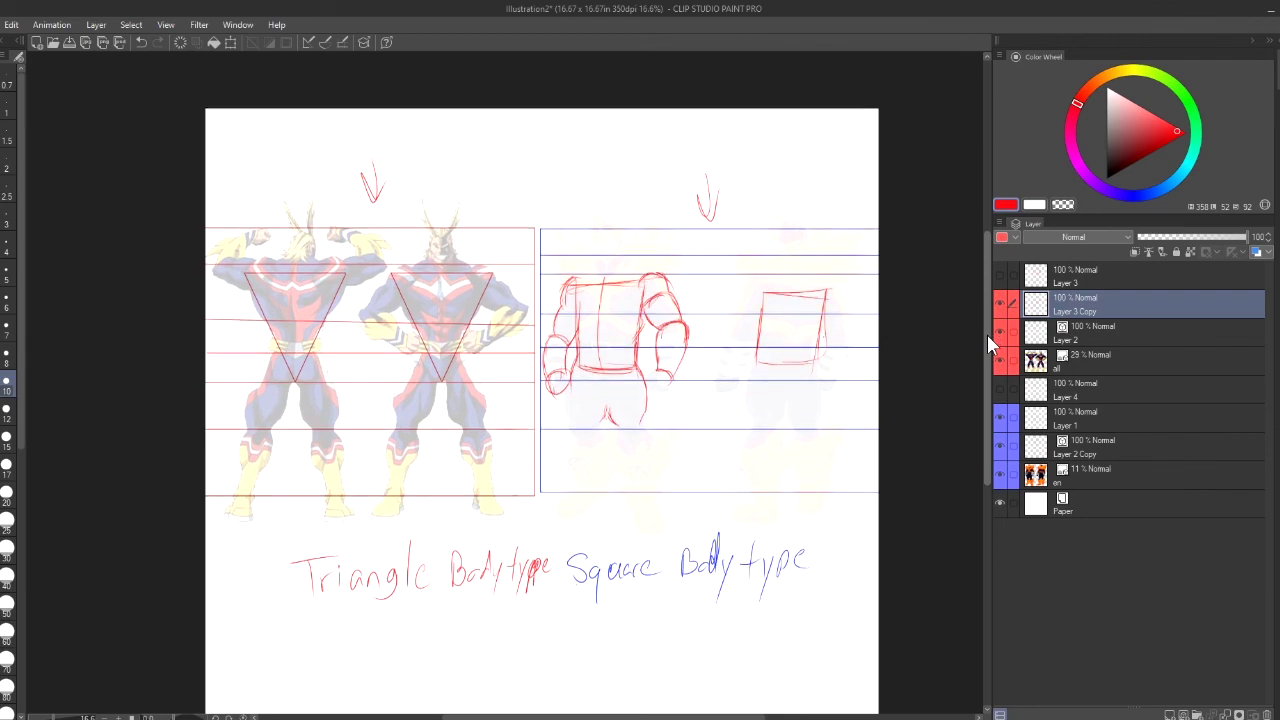